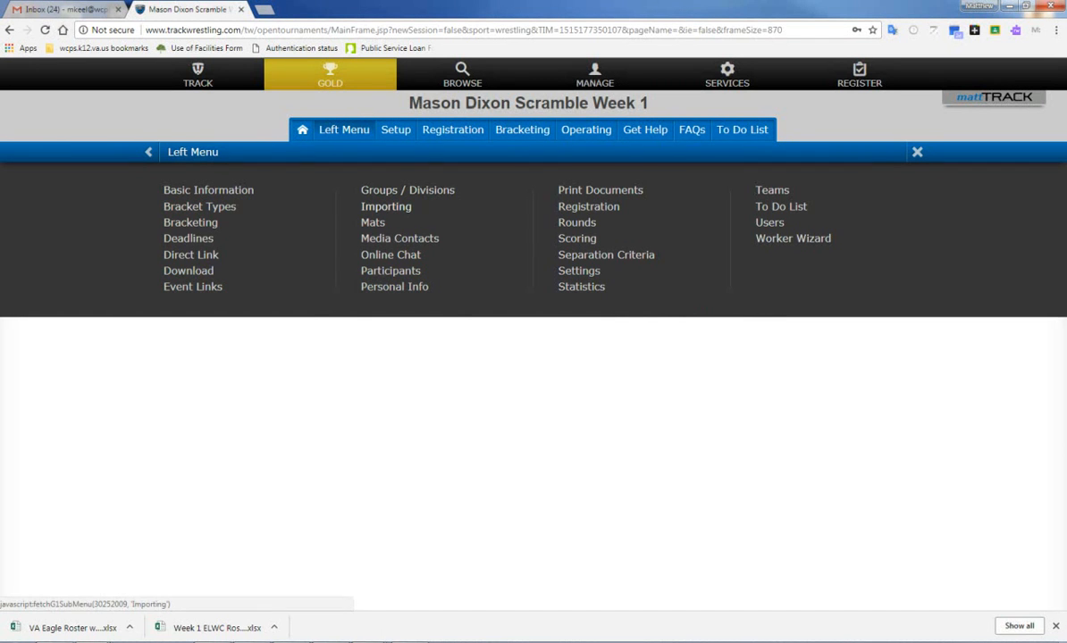
- Open the tournament settings import, search events for "Mason Dixon" and choose Mason Dixon Scramble Week 6 as the source
left_click(386, 206)
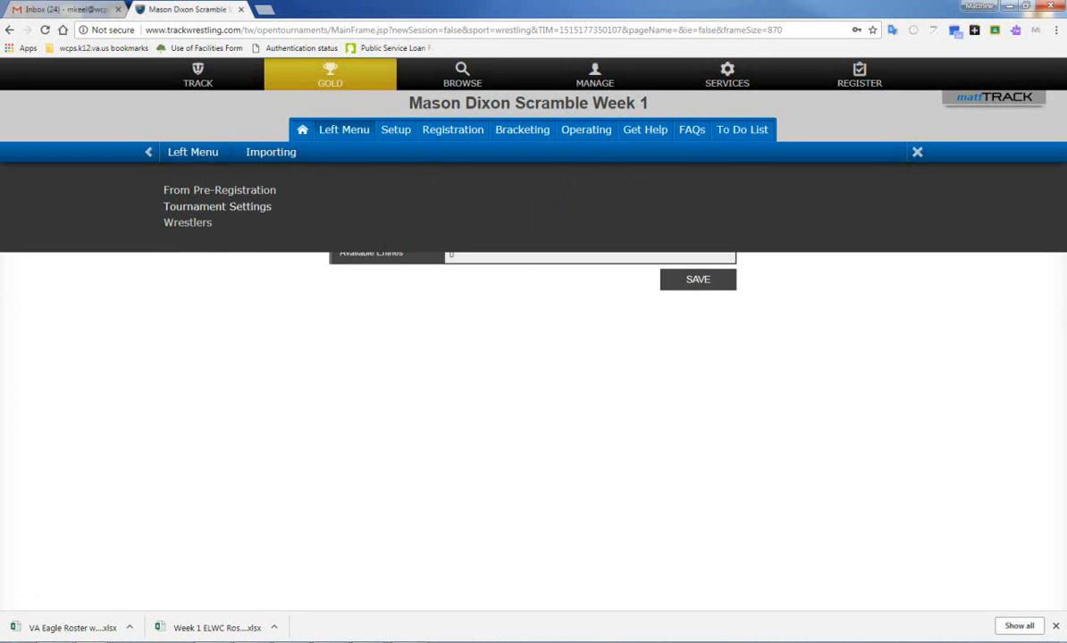
left_click(218, 206)
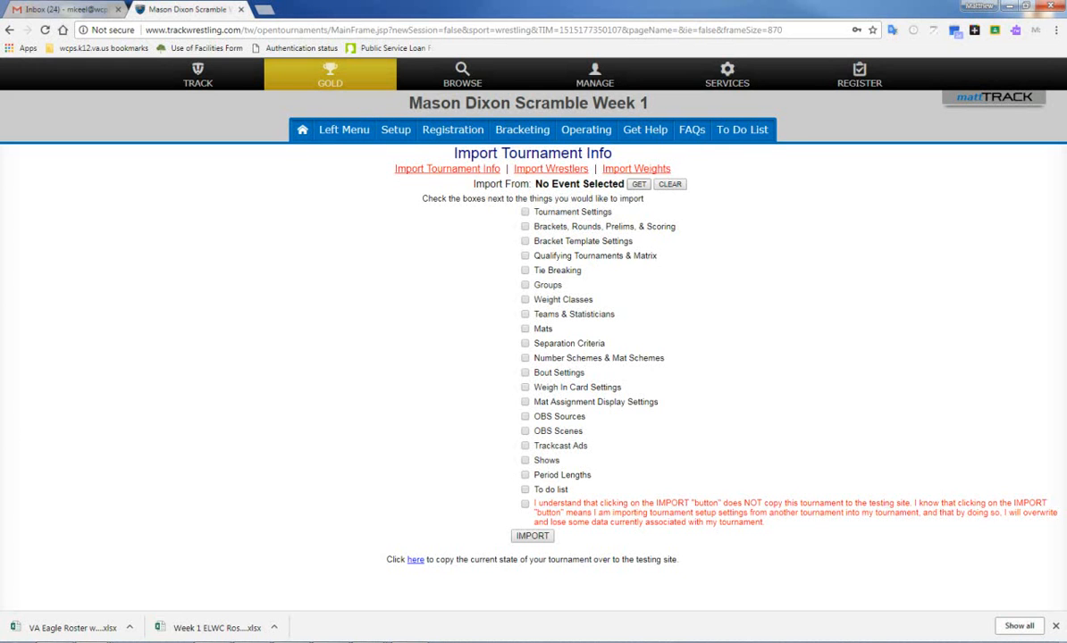
left_click(639, 184)
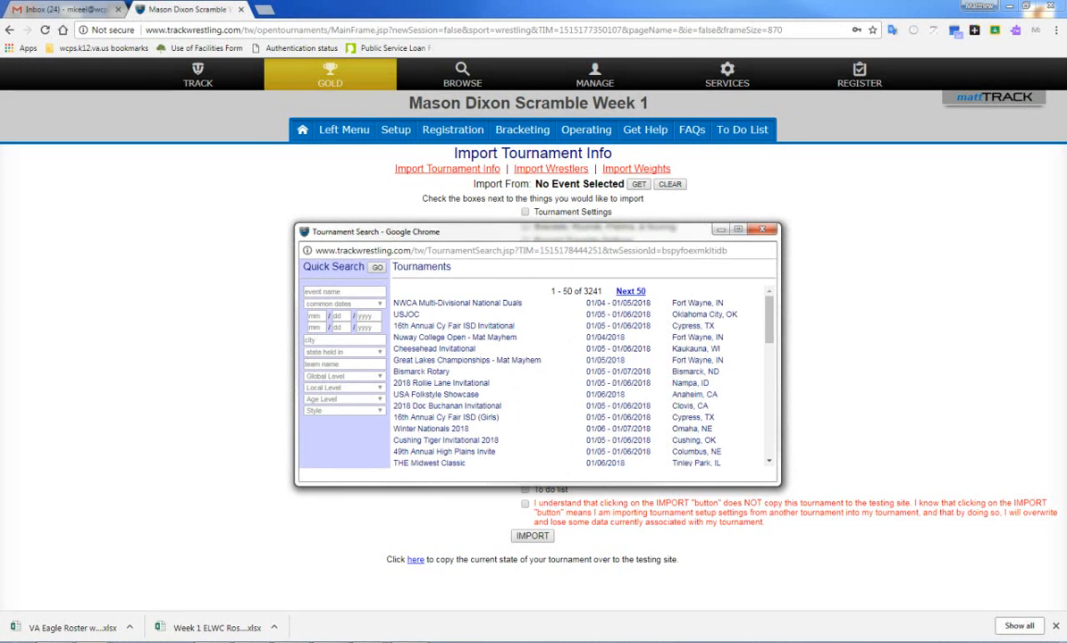
left_click(344, 292)
type("Mason Dixon")
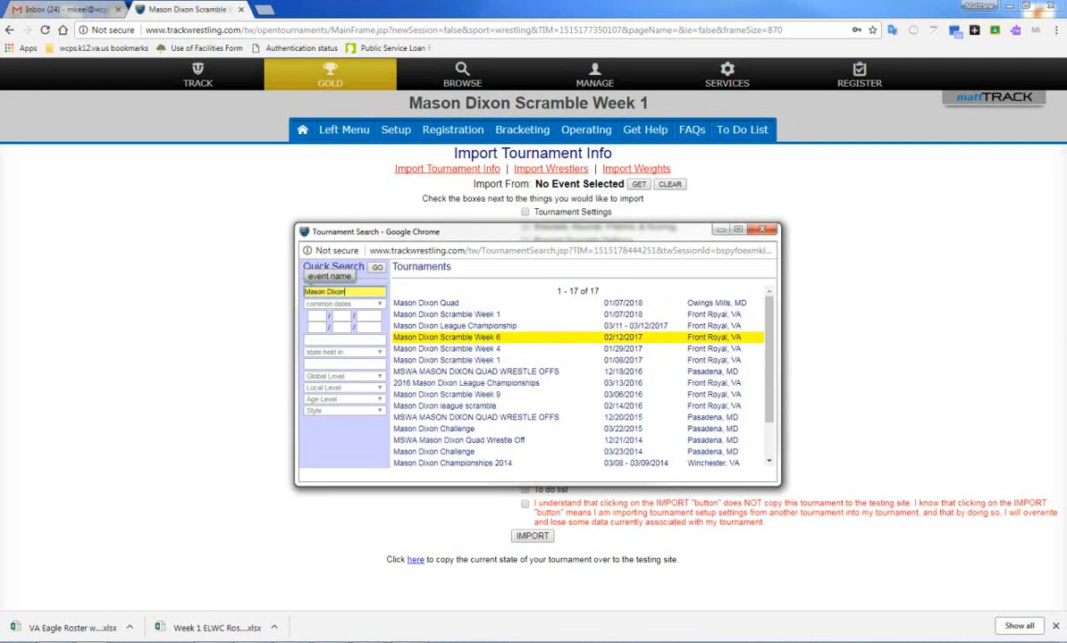
left_click(451, 337)
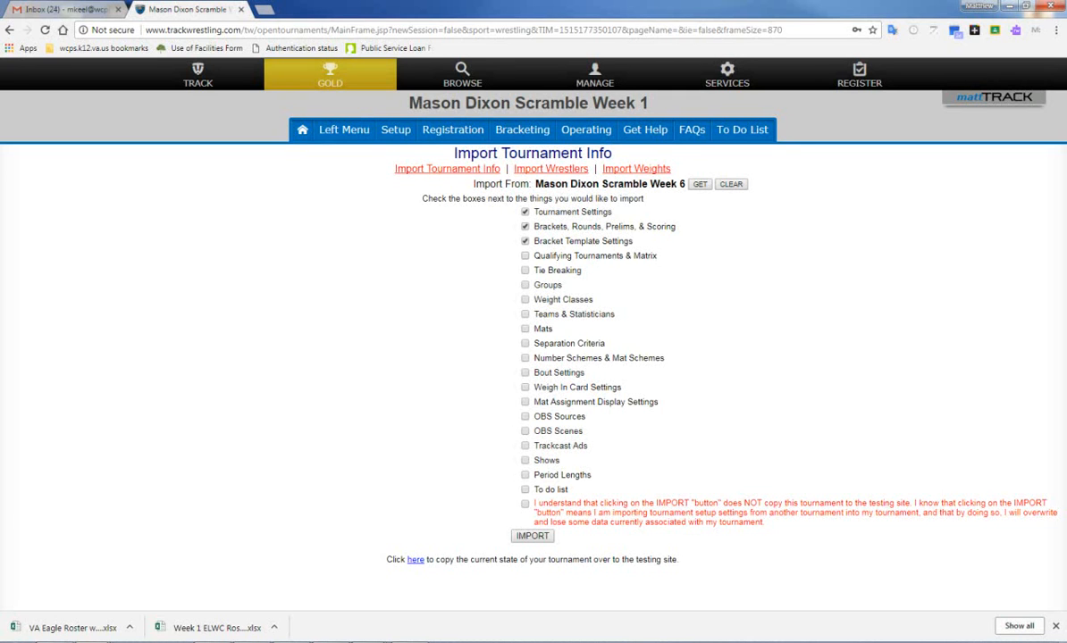
- Import all setup categories except Weight Classes, Teams & Statisticians, Weigh In Card Settings, OBS Sources, OBS Scenes, Trackcast Ads, Shows and To do list, confirming with "import"
left_click(525, 271)
left_click(532, 536)
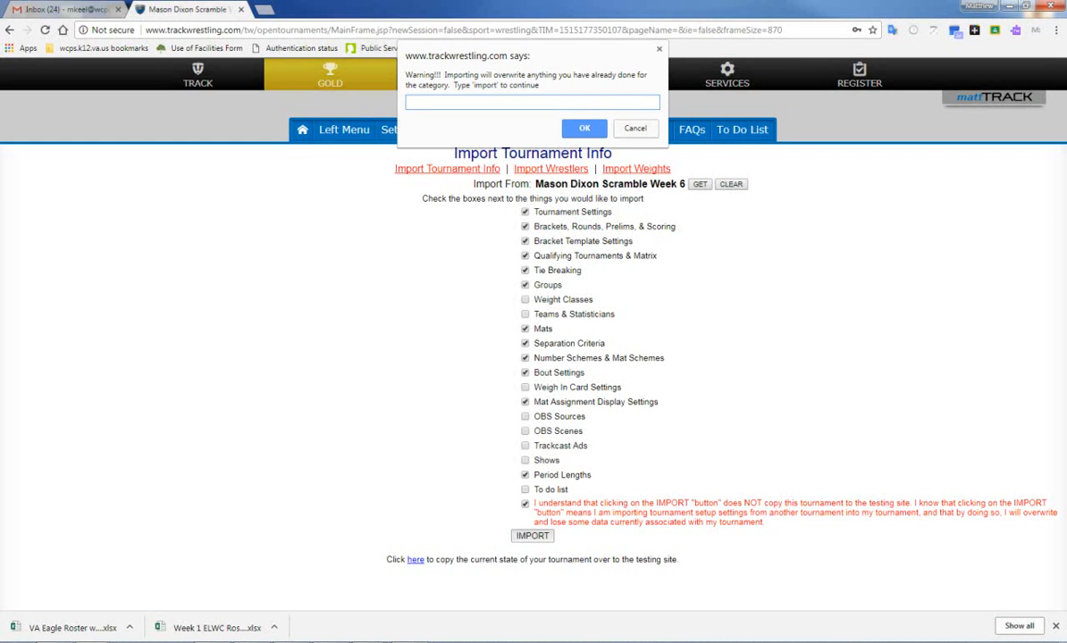
type("import")
key("Return")
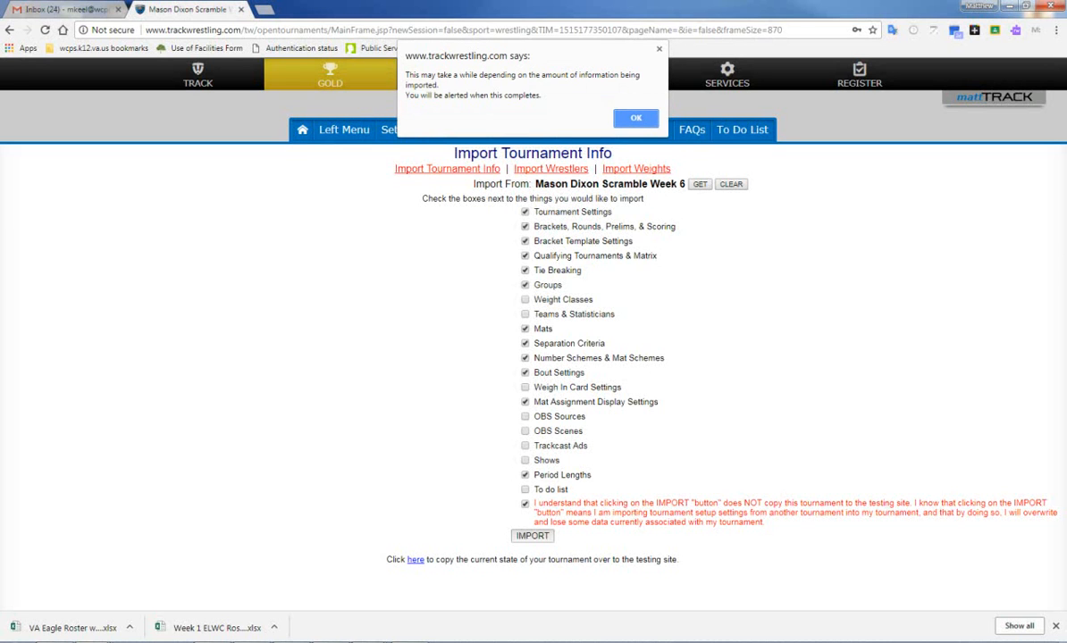
key("Return")
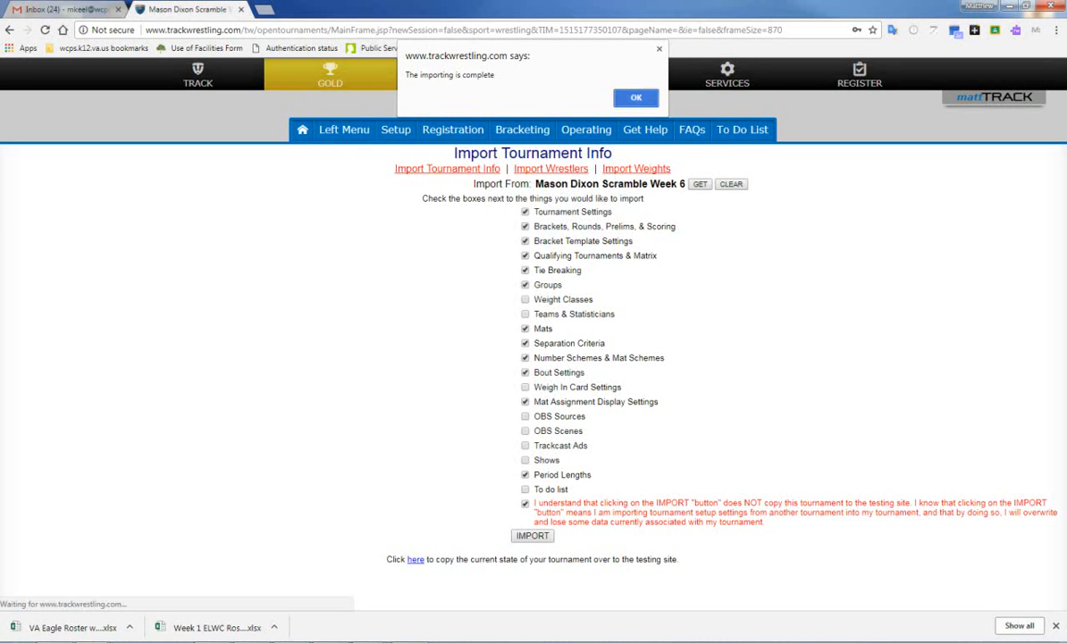
key("Return")
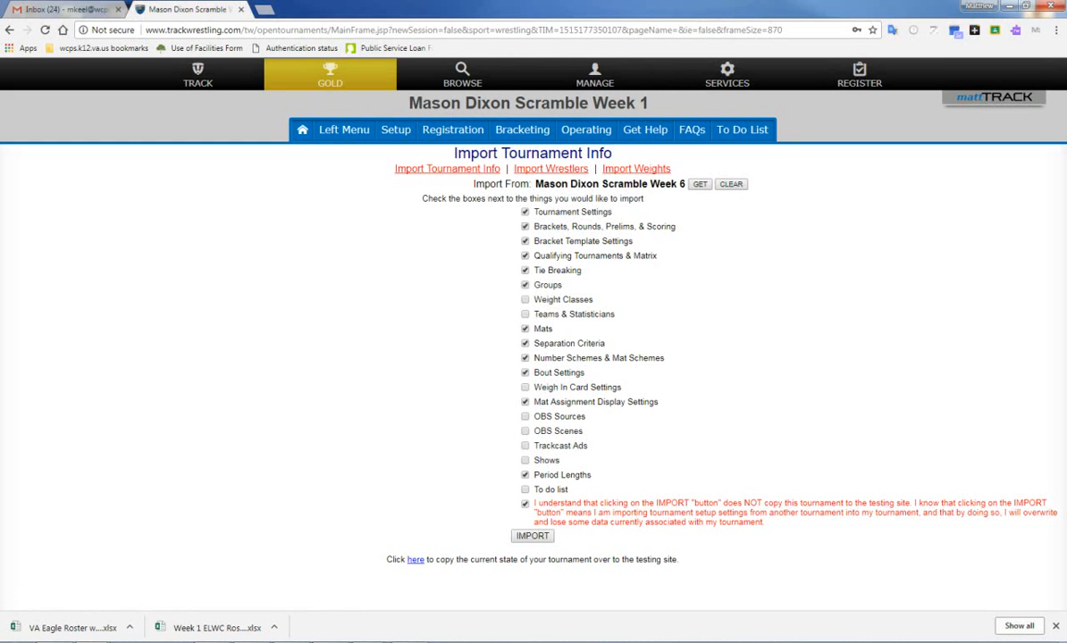
- Open the Upload Wrestlers form for adding wrestlers in a delimited format
left_click(344, 129)
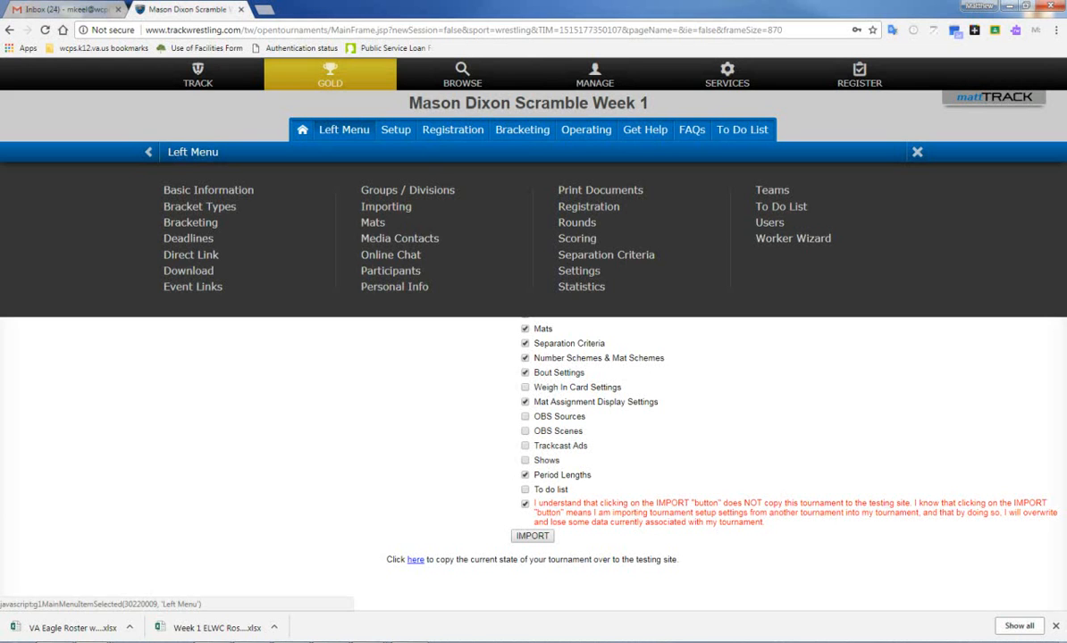
left_click(385, 206)
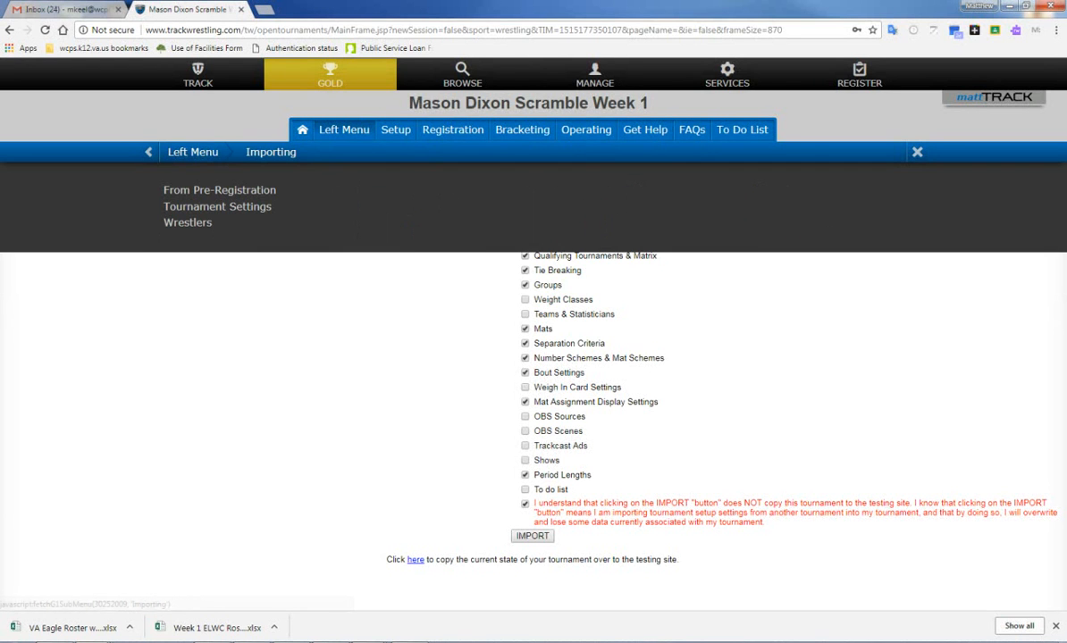
left_click(183, 222)
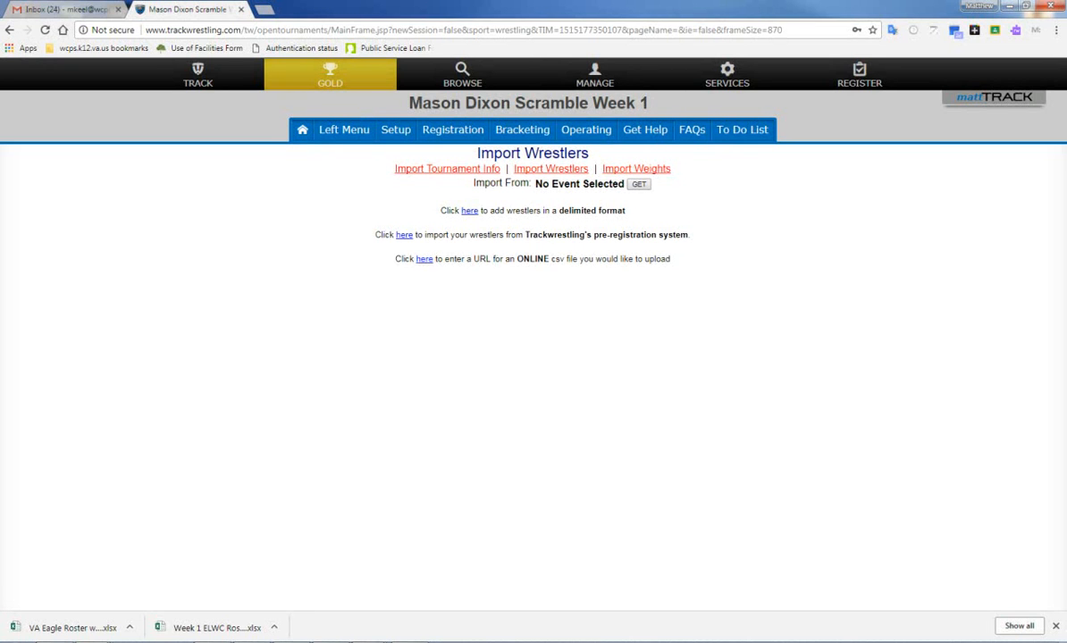
left_click(469, 211)
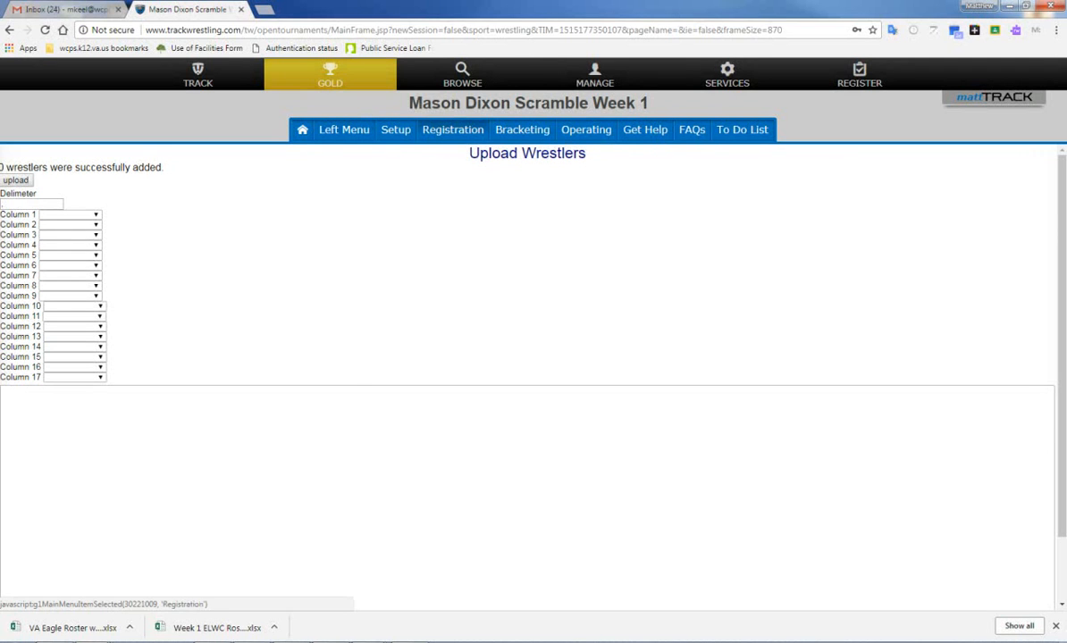
left_click(452, 129)
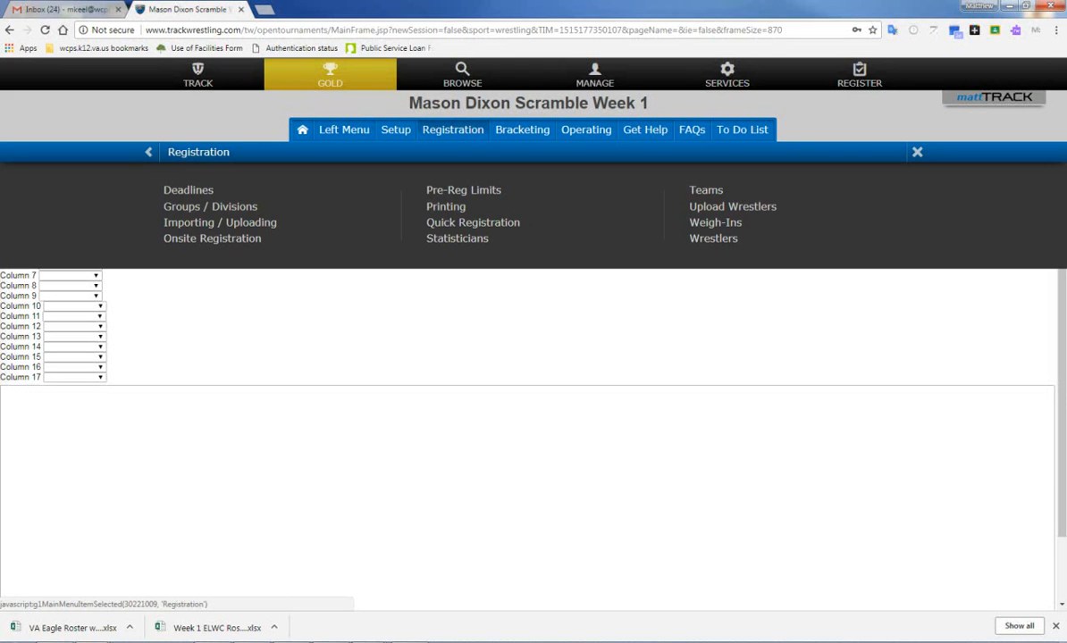
left_click(732, 206)
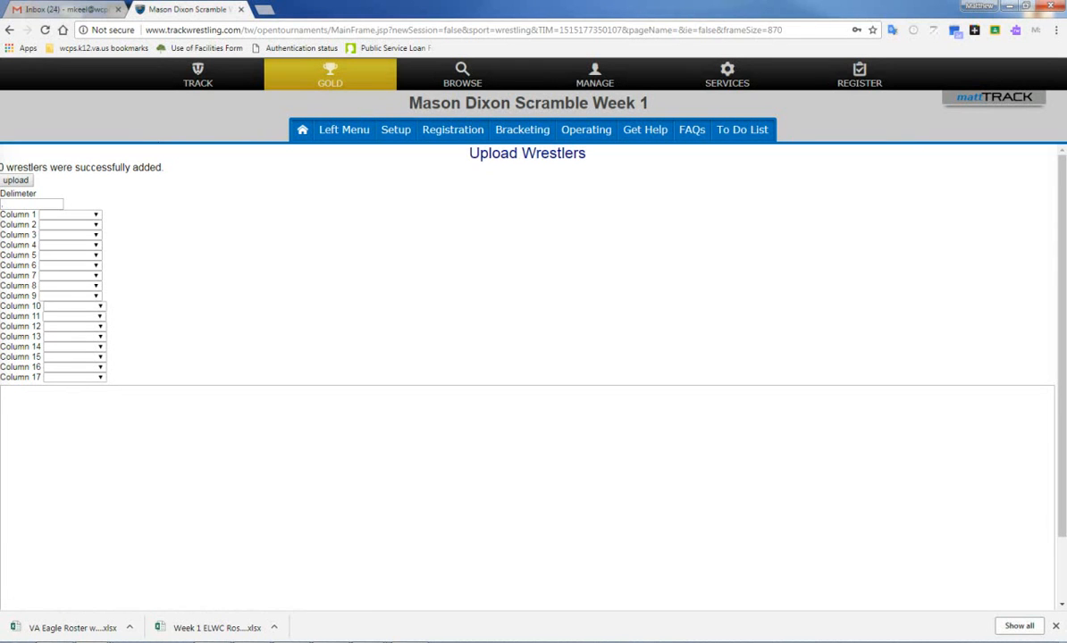
- Examine the wrestler upload form and the field types that can be assigned to Column 1
scroll(527, 358, "down", 1)
scroll(527, 357, "up", 1)
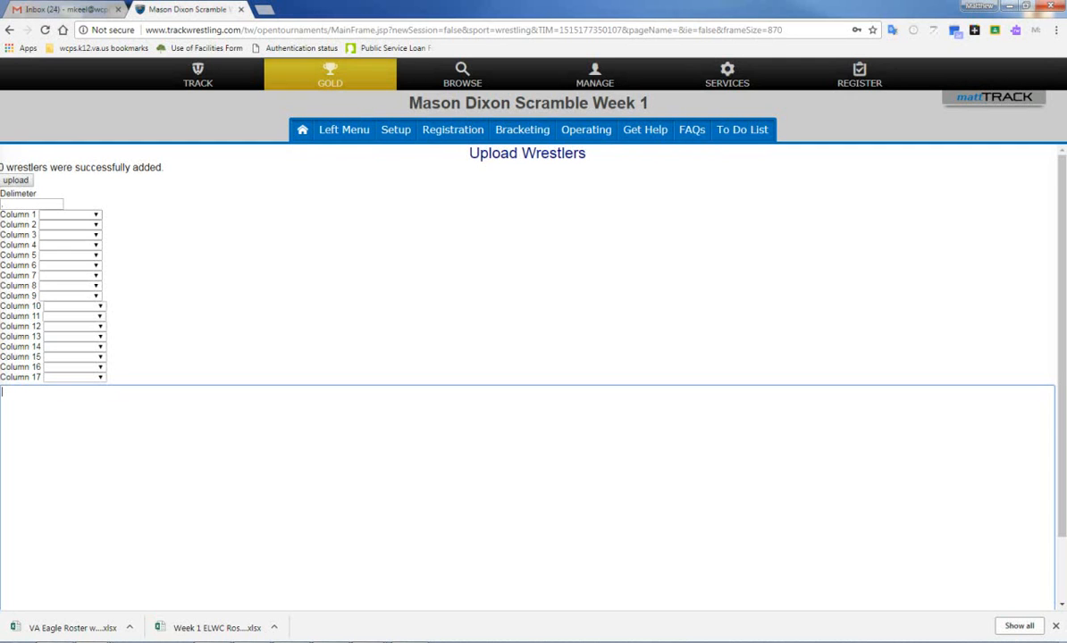
left_click(71, 214)
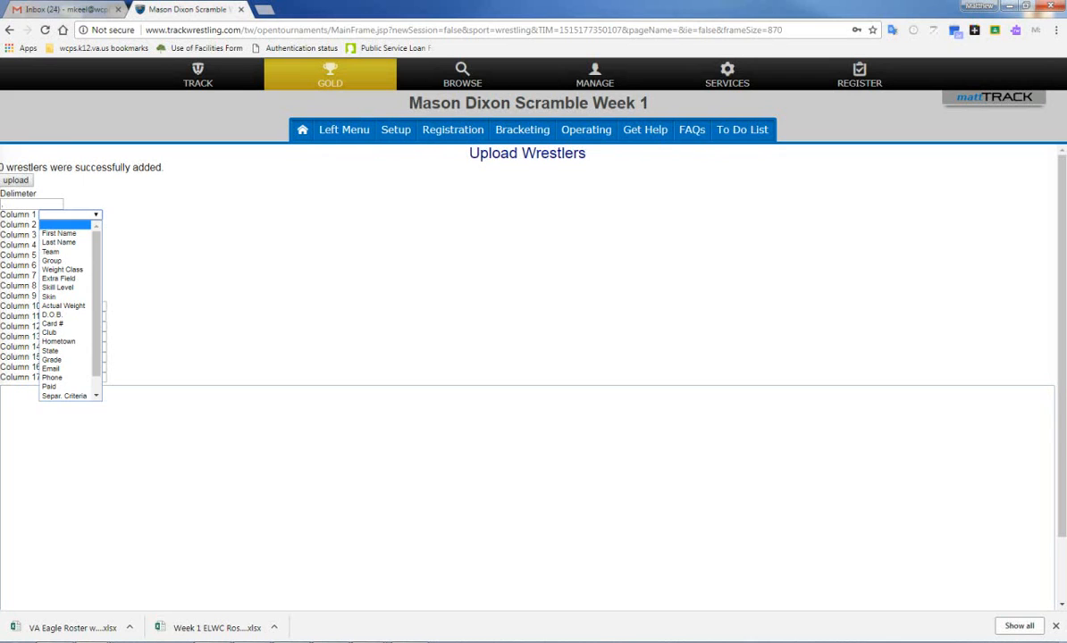
left_click(71, 215)
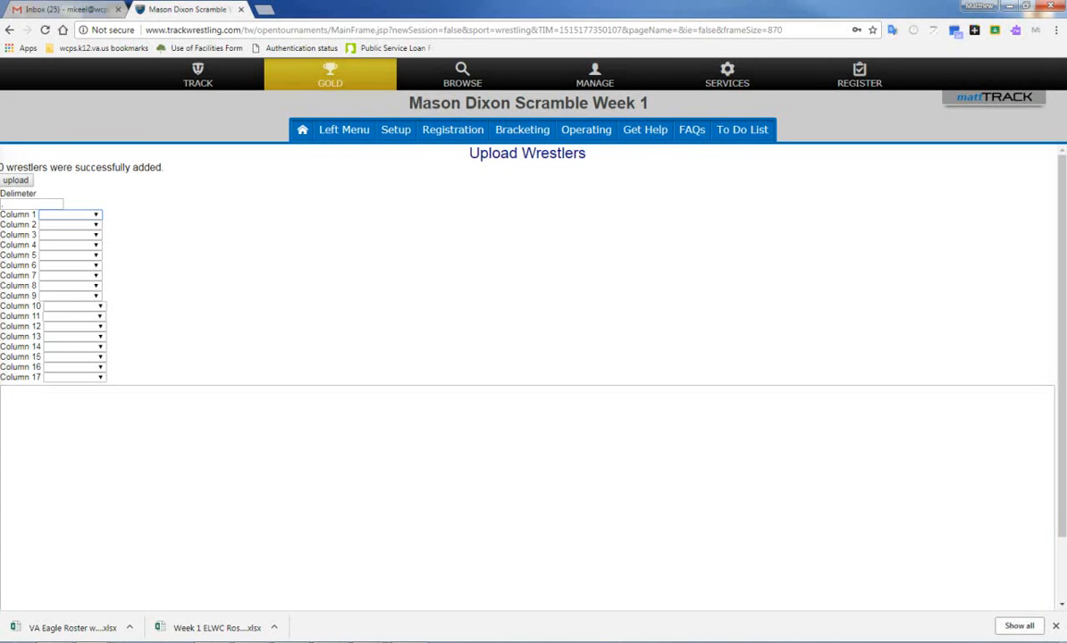
left_click(71, 214)
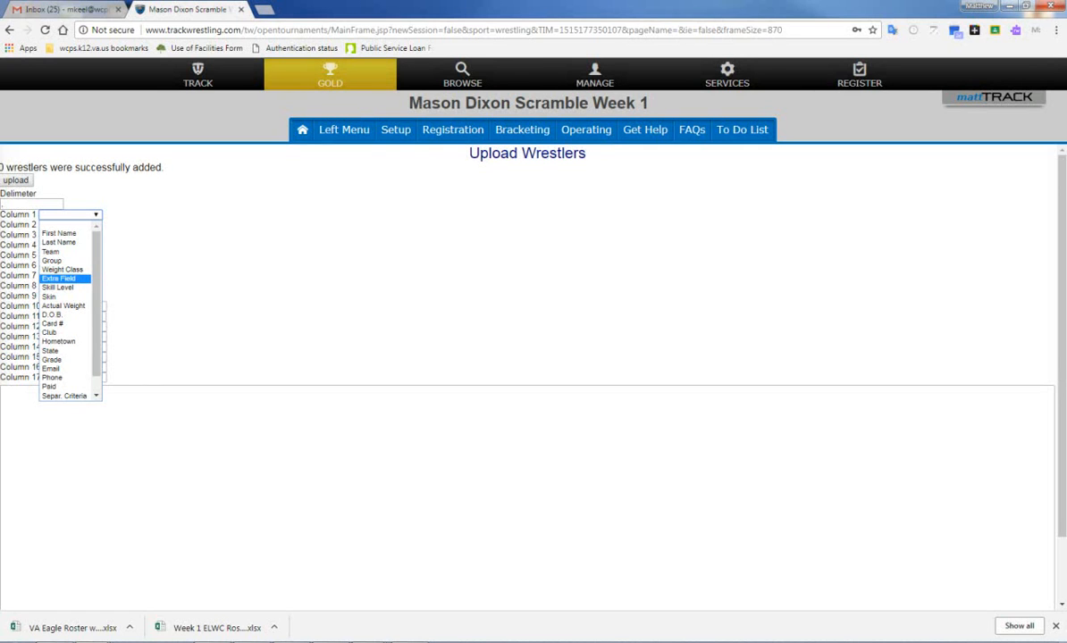
left_click(197, 278)
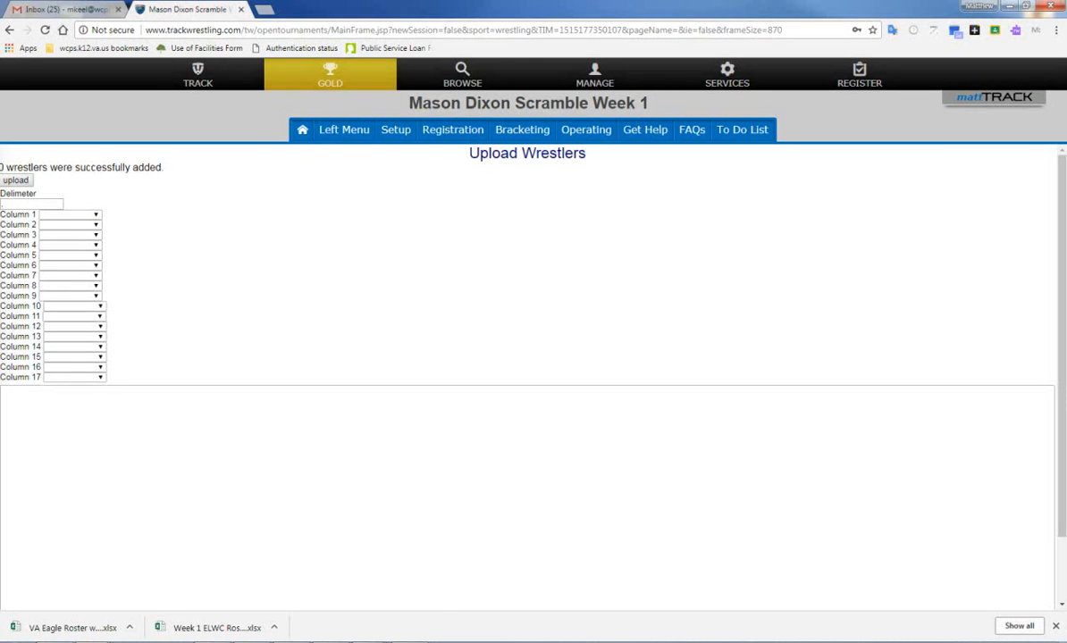
- Switch to WEEK6FULL.csv in Excel and examine the roster's column layout, especially how the column C last-name entries are composed
left_click(527, 505)
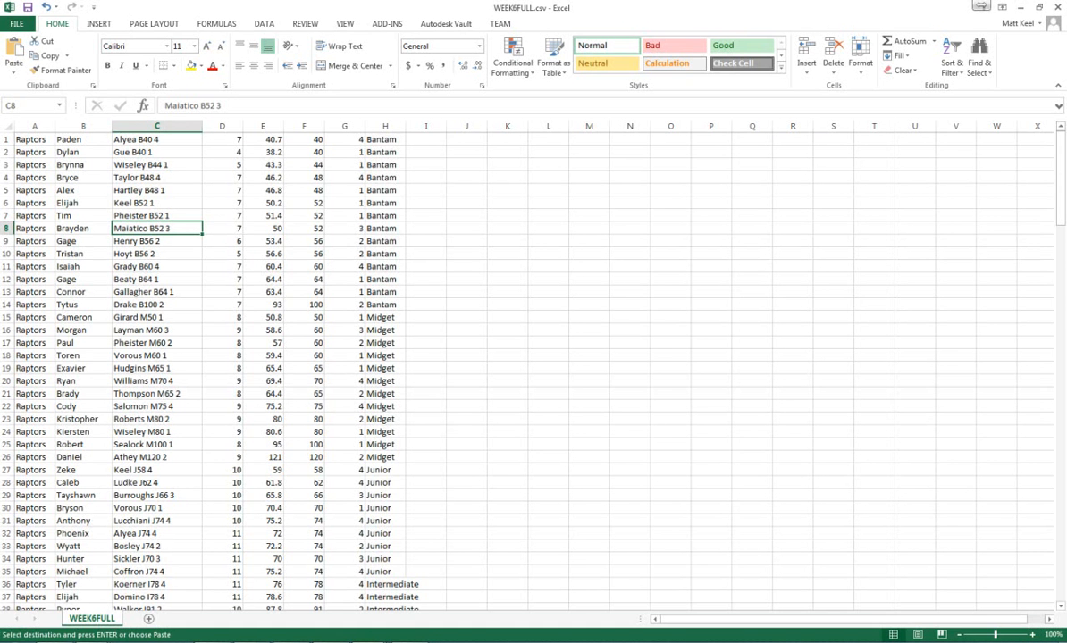
scroll(527, 366, "down", 19)
scroll(527, 366, "up", 13)
scroll(527, 367, "up", 6)
left_click(156, 139)
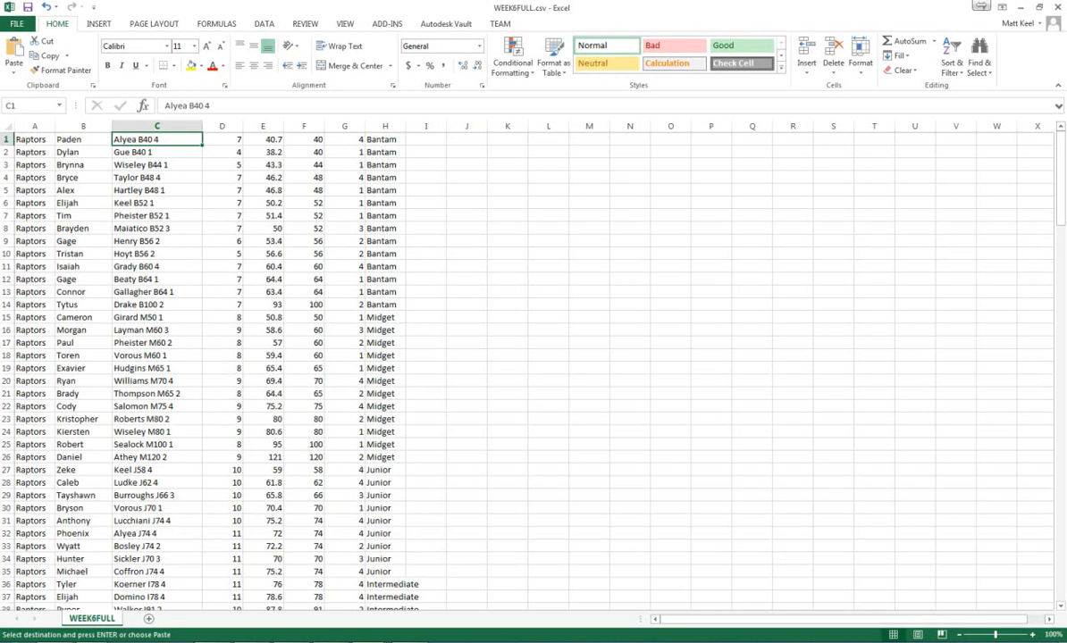
key("Down")
key("Down")
key("Up")
key("Up")
key("Down")
key("Down")
key("Down")
key("Down")
key("Down")
key("Up")
key("Down")
key("Up")
key("Up")
key("Up")
key("Up")
key("Up")
key("Down")
key("Down")
key("Up")
key("Up")
left_click(1020, 7)
- Switch to the blank Book1 workbook in Excel and paste the copied Raptors roster starting at cell A1
mouse_move(371, 641)
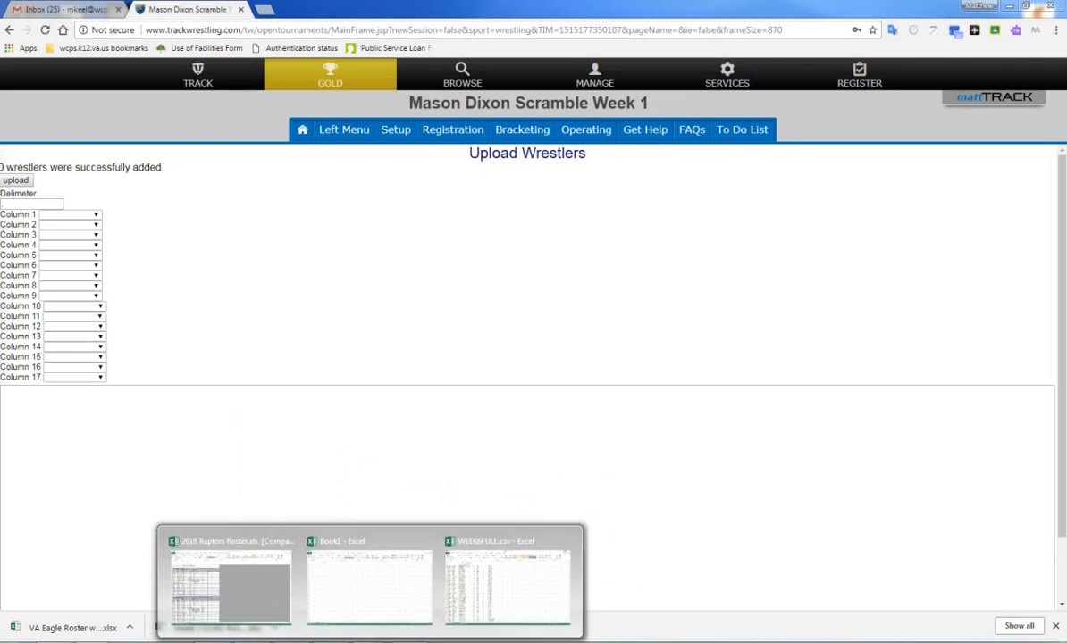
left_click(370, 585)
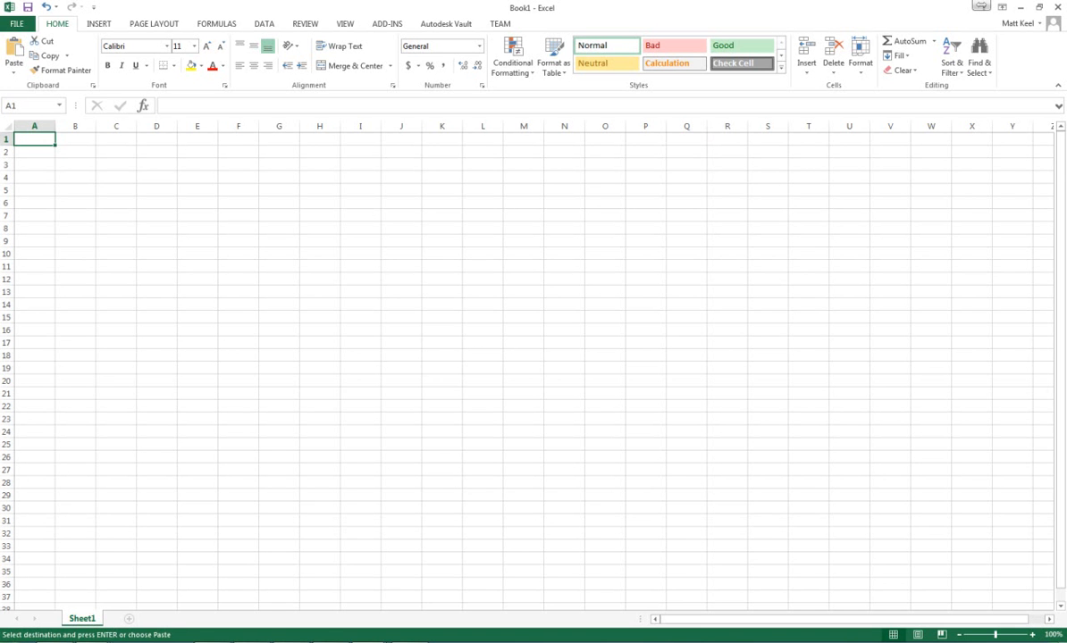
right_click(35, 132)
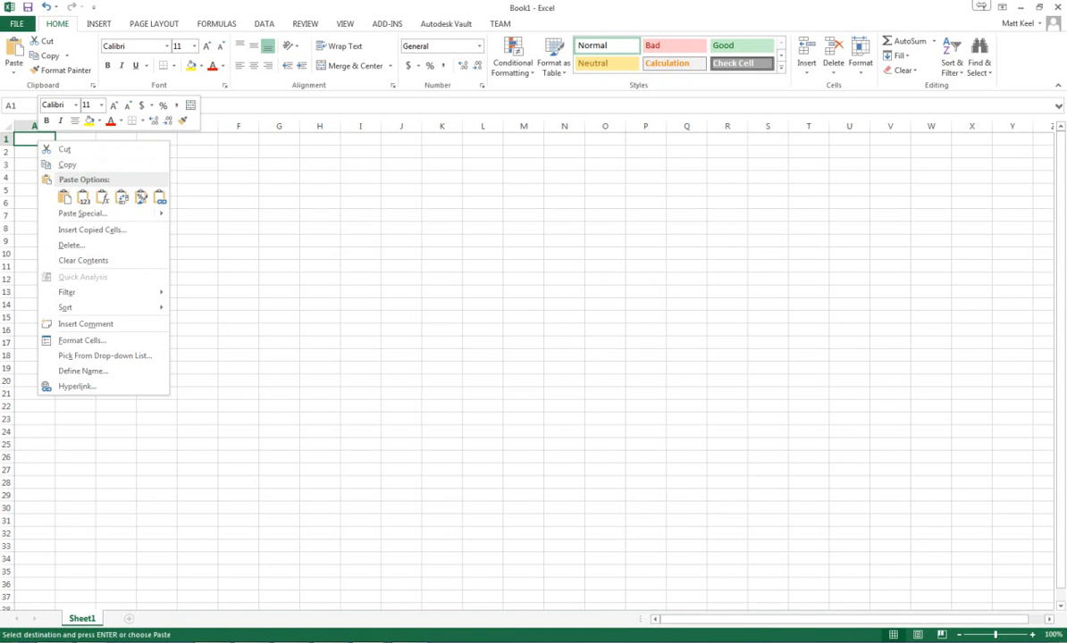
left_click(59, 183)
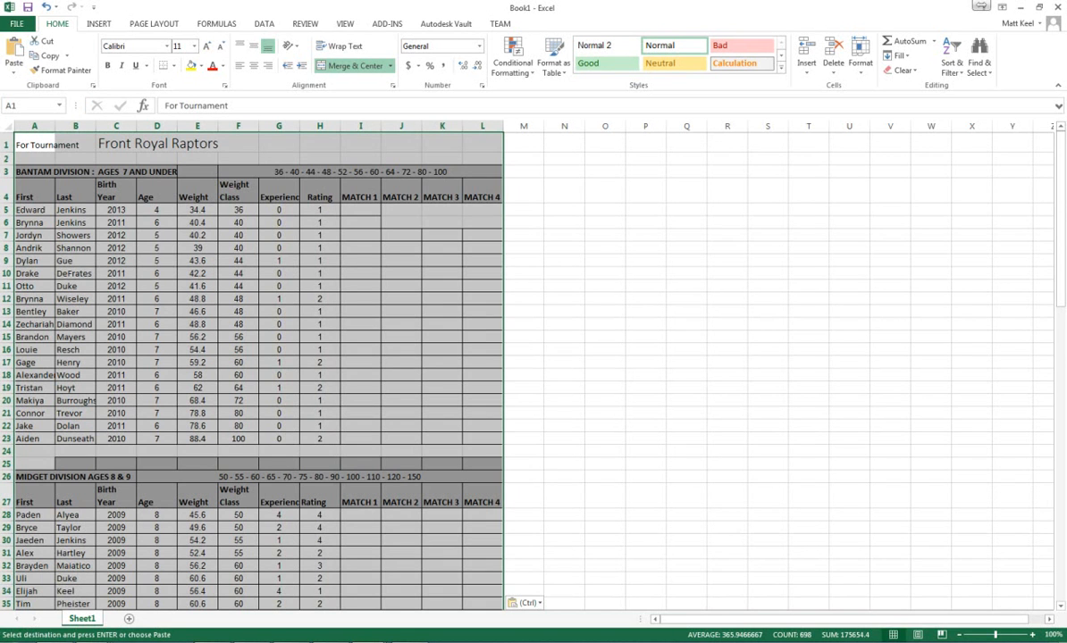
- Delete rows 1 to 4, which hold the roster title, Bantam division heading and column headers
left_click_drag(7, 144, 6, 195)
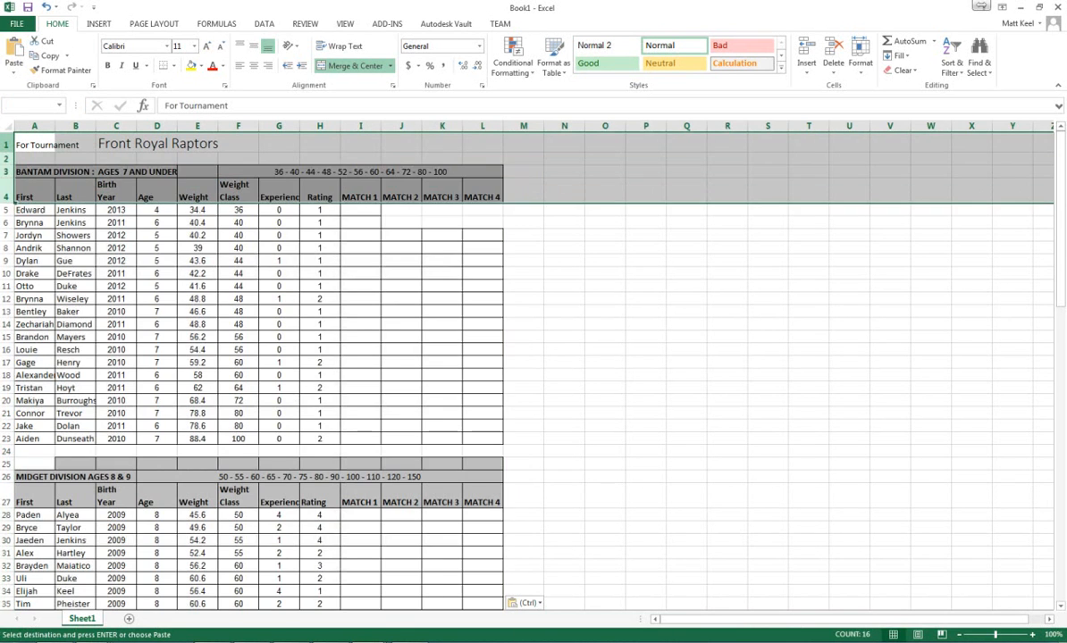
right_click(6, 181)
left_click(40, 278)
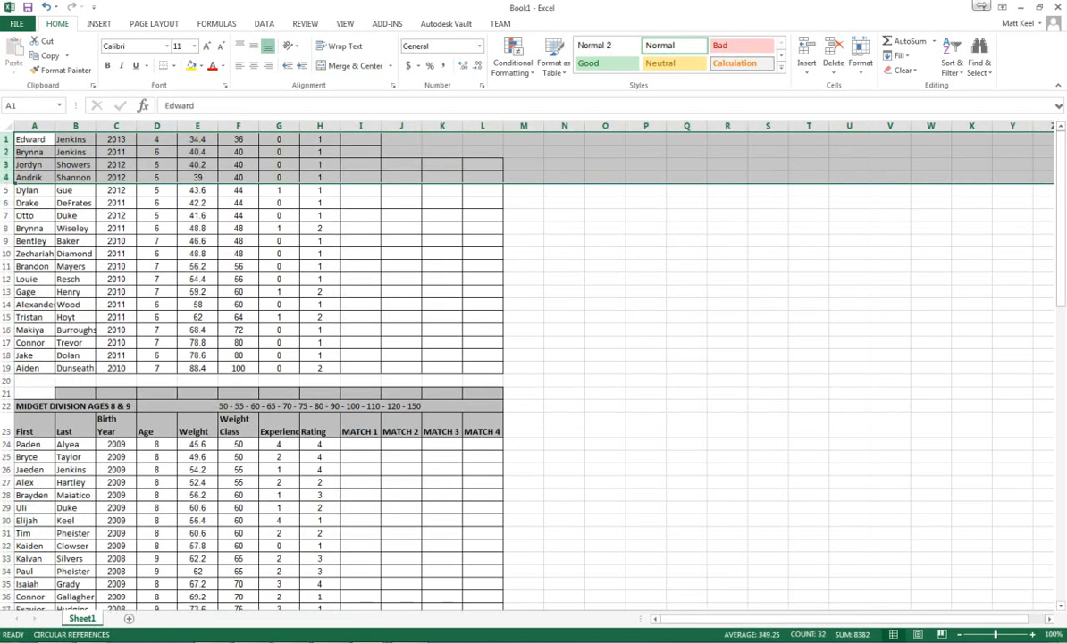
- Remove all cell borders from the entire sheet
left_click(8, 120)
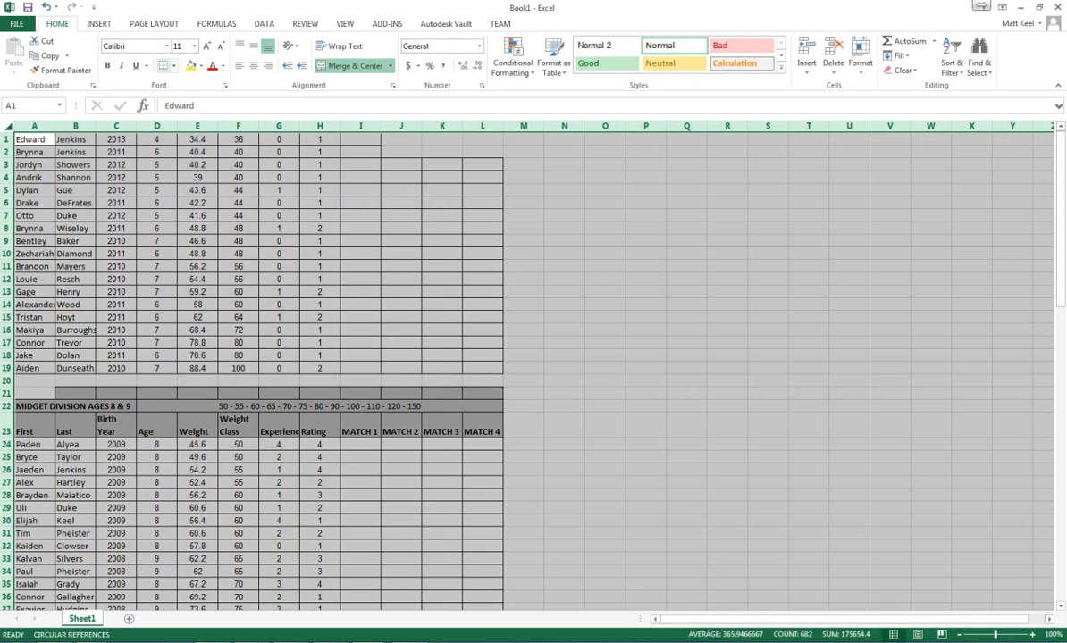
left_click(173, 66)
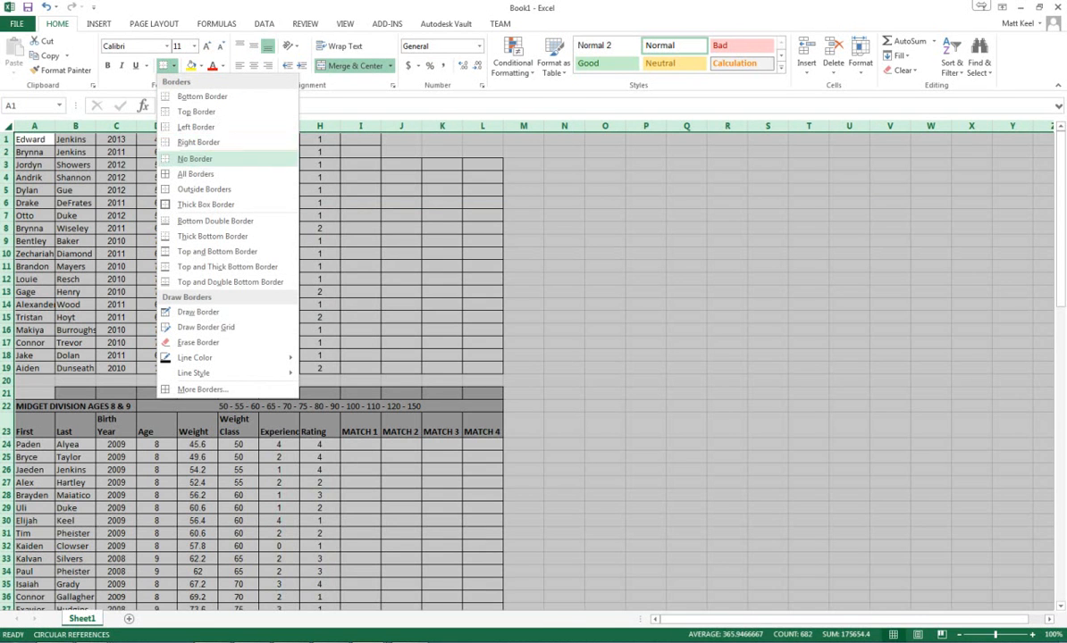
left_click(194, 159)
left_click(197, 215)
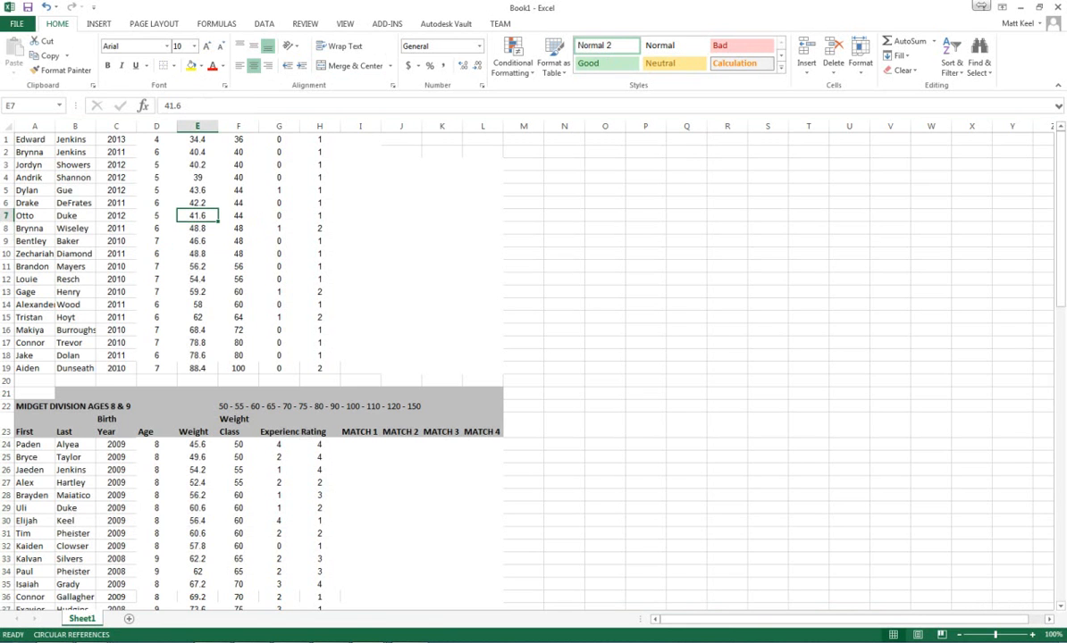
left_click_drag(7, 381, 7, 432)
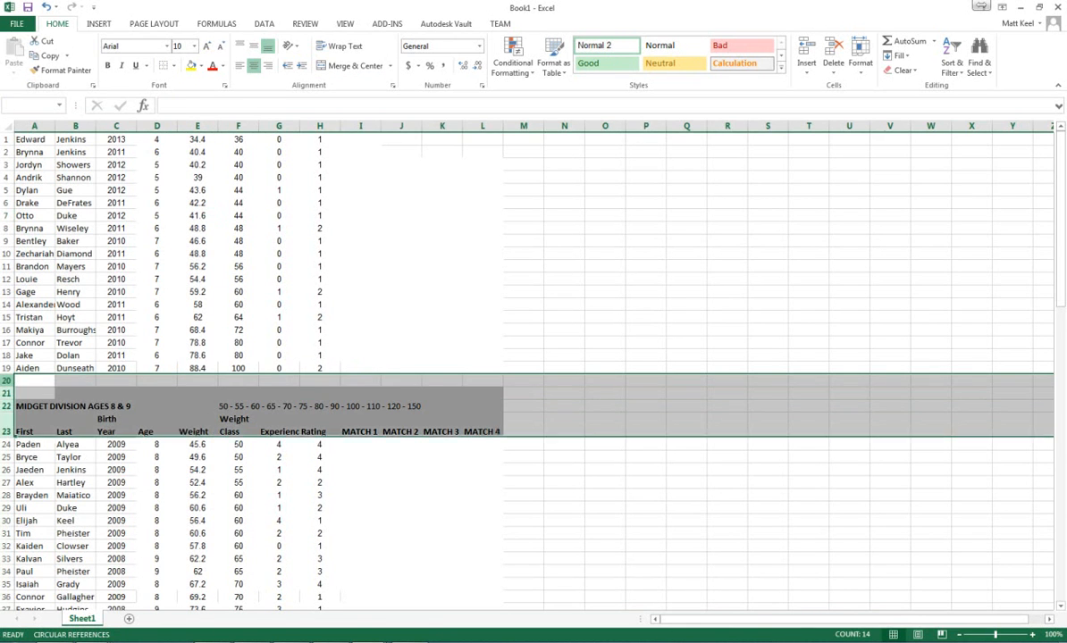
right_click(7, 426)
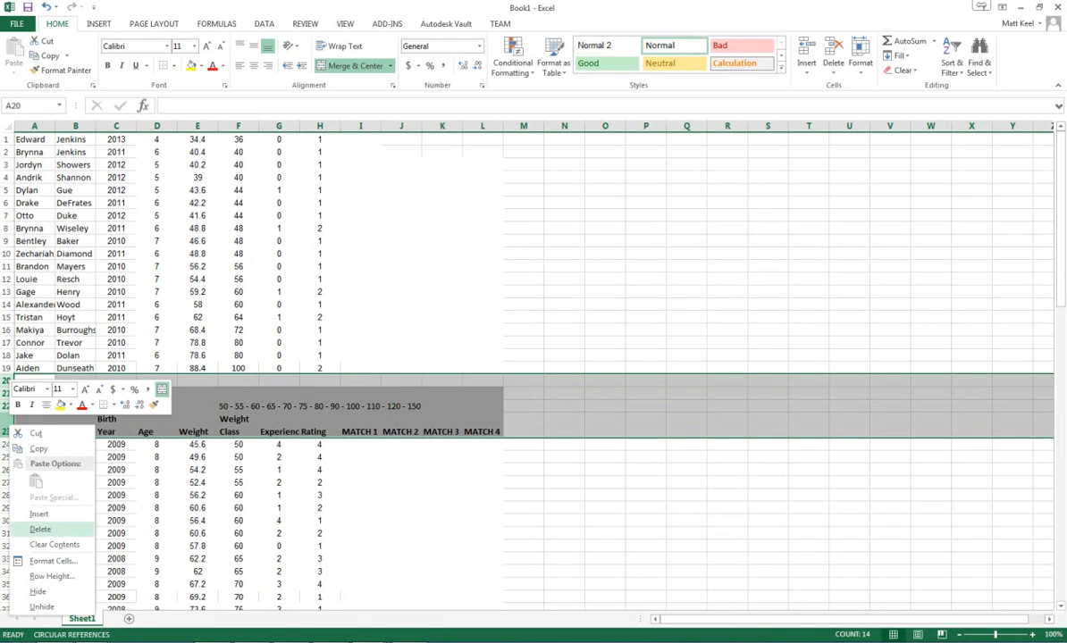
left_click(40, 528)
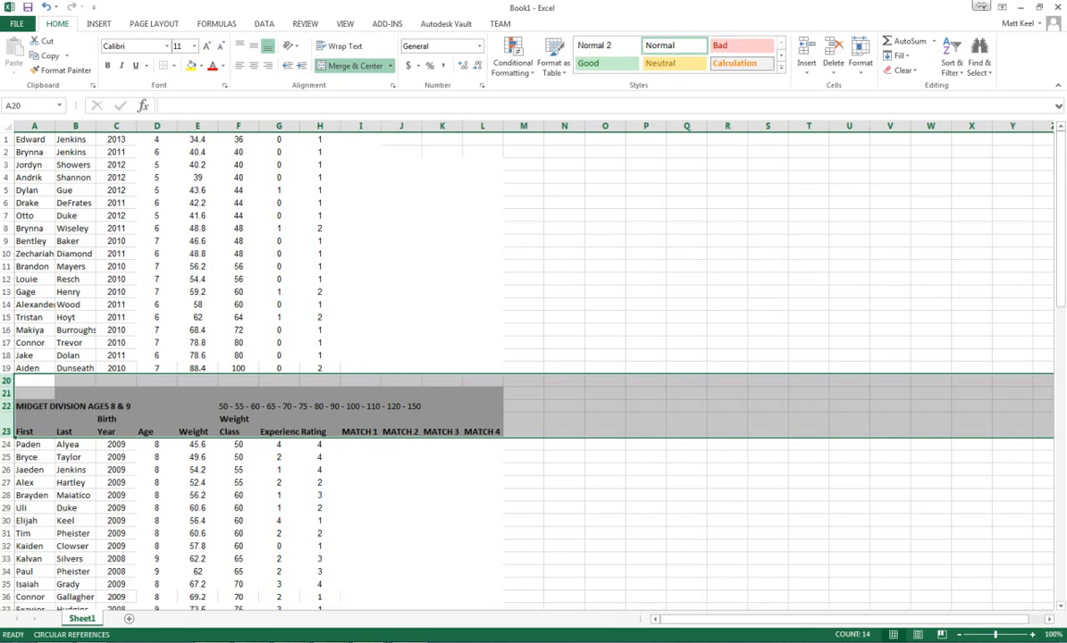
- Delete rows 21 to 23, which hold the Midget division heading and column headers, keeping blank row 20 as a separator
left_click_drag(6, 393, 6, 432)
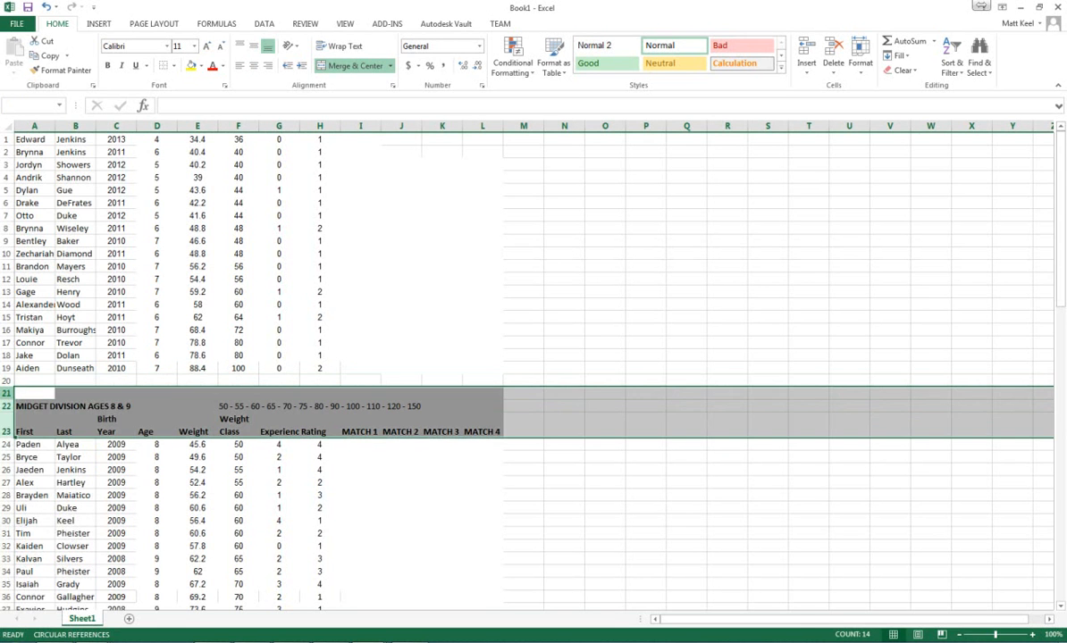
right_click(7, 430)
left_click(38, 533)
- Delete the Junior division heading rows 40 to 42, and the following division's heading rows 60 to 62
scroll(39, 534, "down", 3)
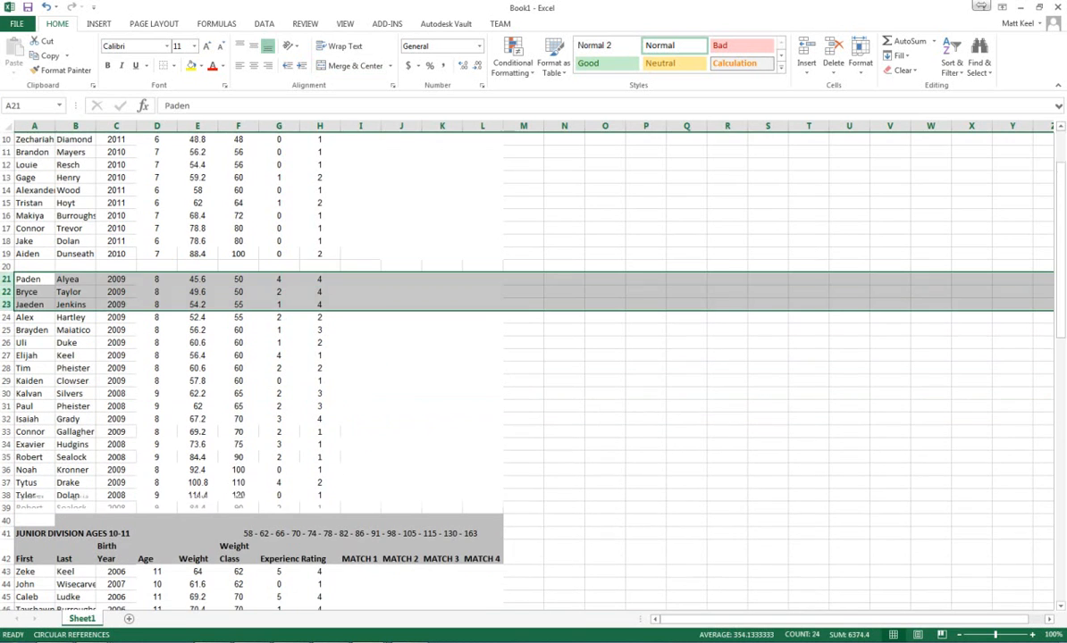
left_click_drag(7, 521, 6, 558)
right_click(6, 559)
left_click(42, 465)
scroll(42, 465, "down", 7)
left_click_drag(7, 506, 6, 546)
right_click(7, 545)
left_click(38, 453)
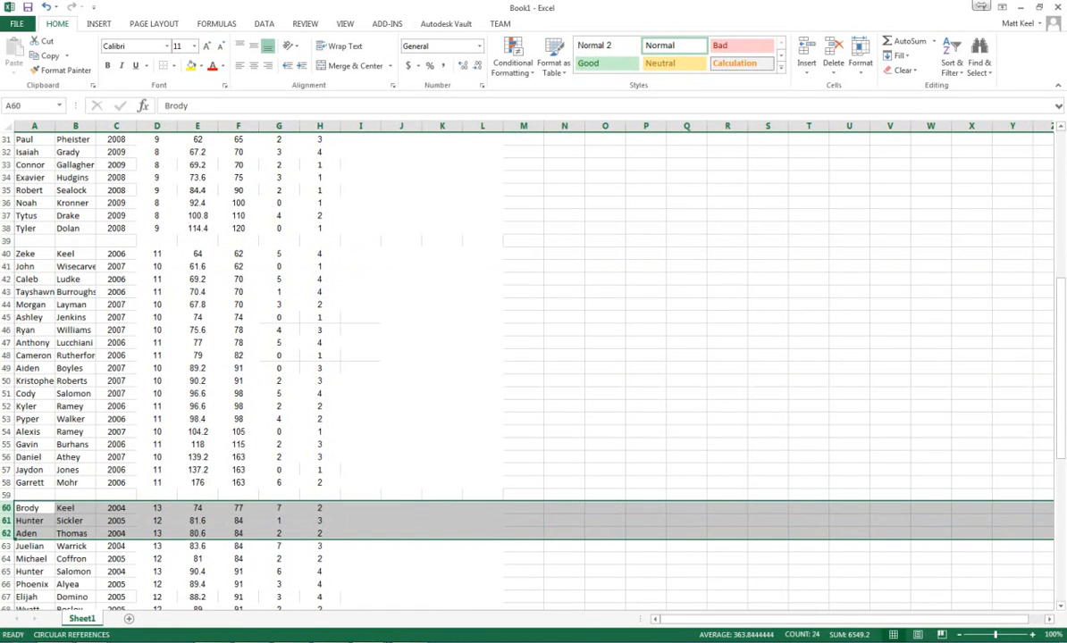
scroll(527, 366, "down", 8)
scroll(527, 366, "up", 18)
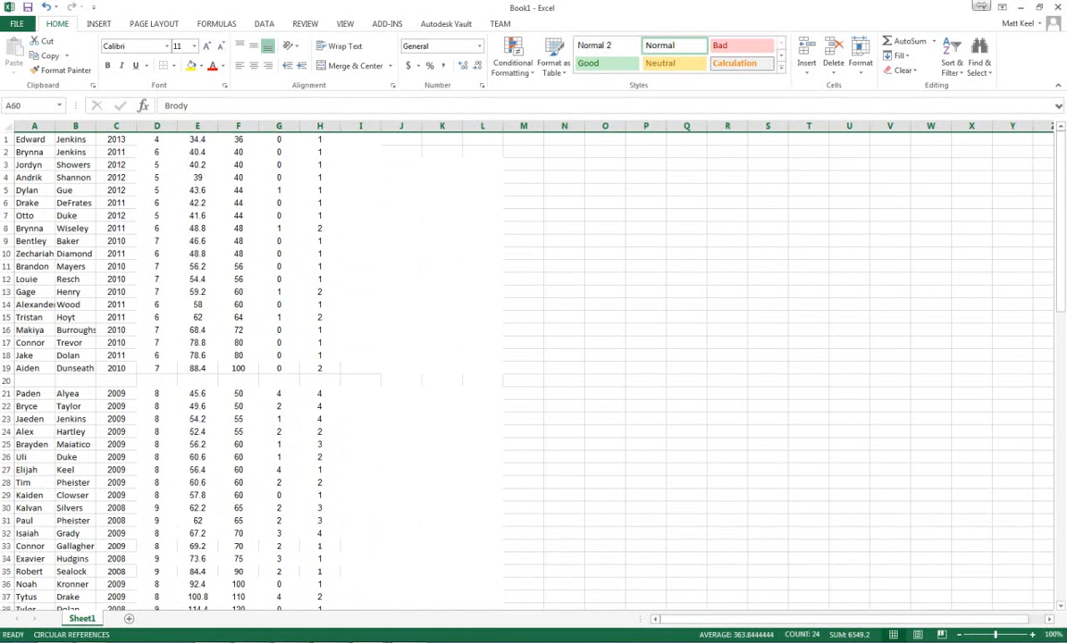
- Switch to WEEK6FULL.csv to examine its column layout, and return to Book1
left_click(370, 642)
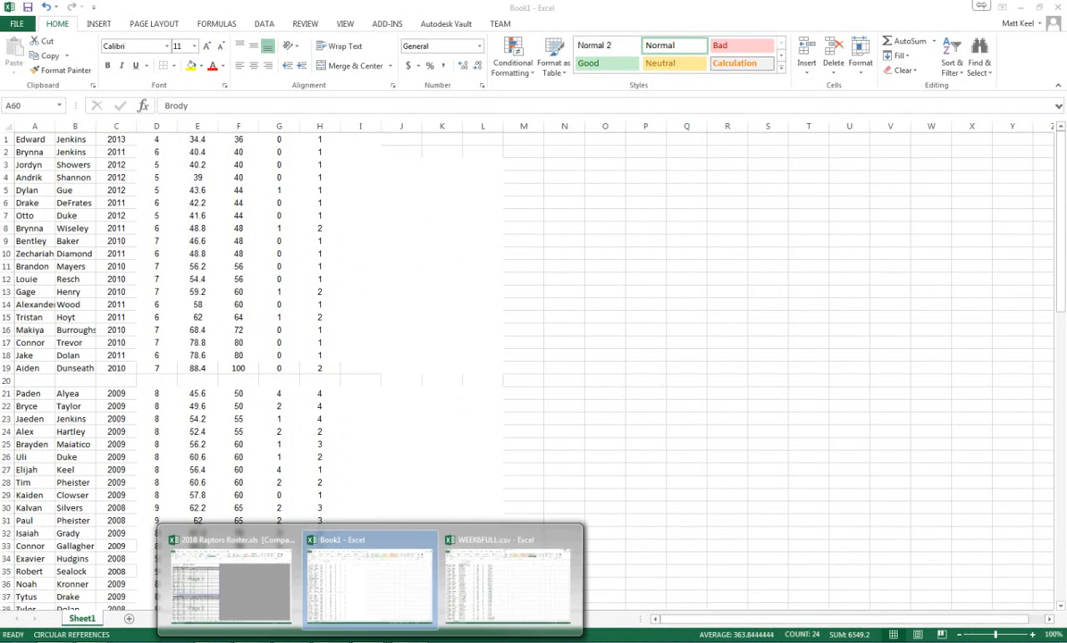
left_click(506, 576)
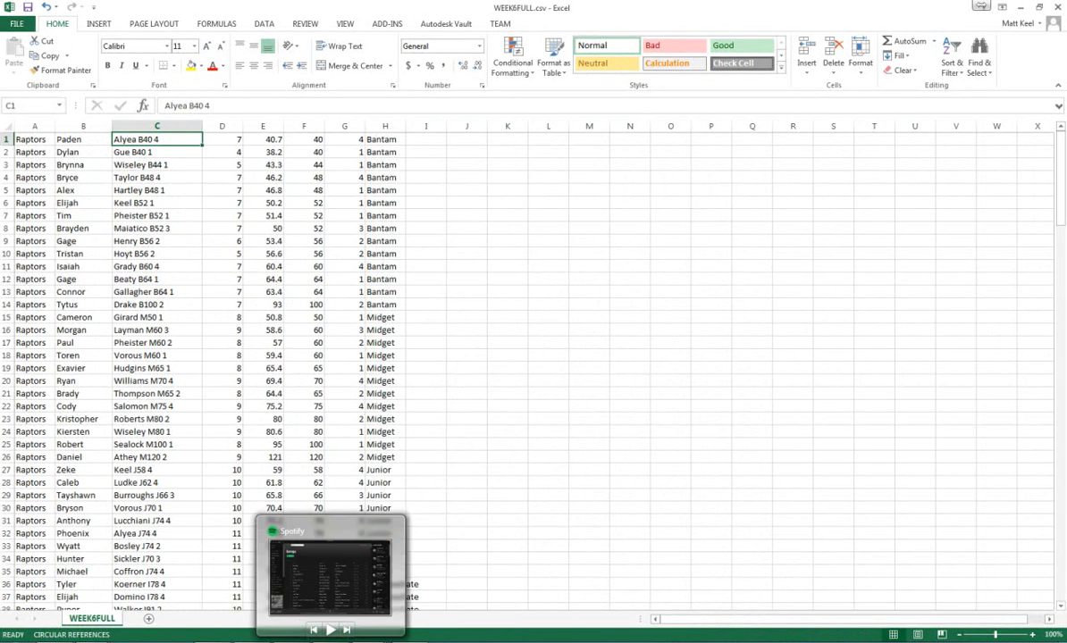
left_click(370, 642)
left_click(370, 576)
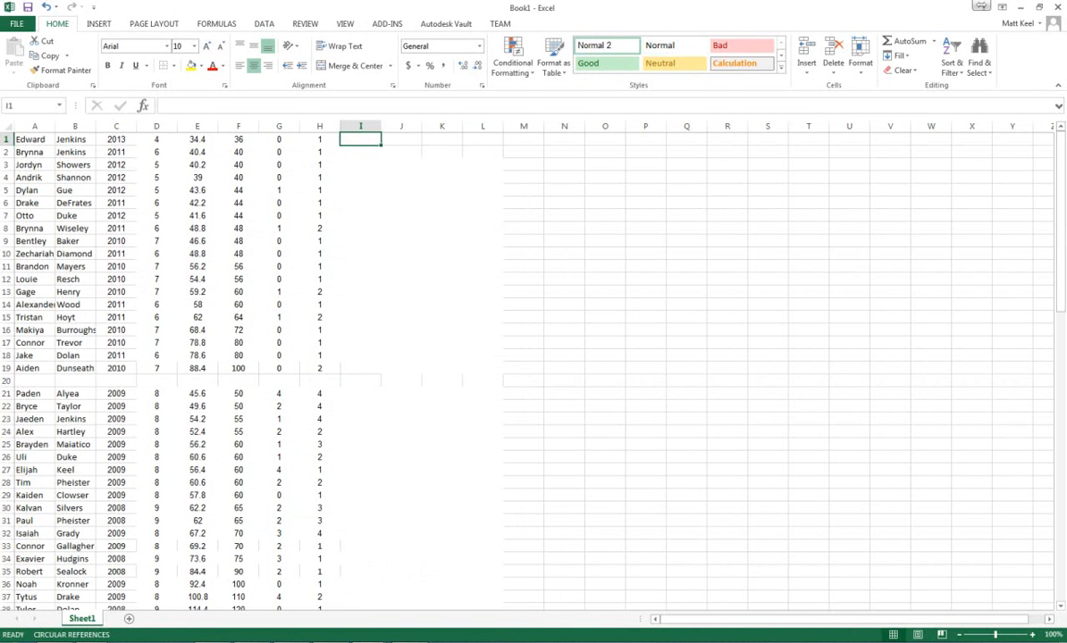
- Enter Bantam in cell I1 and fill it down through I19 for the first age group
type("Bant")
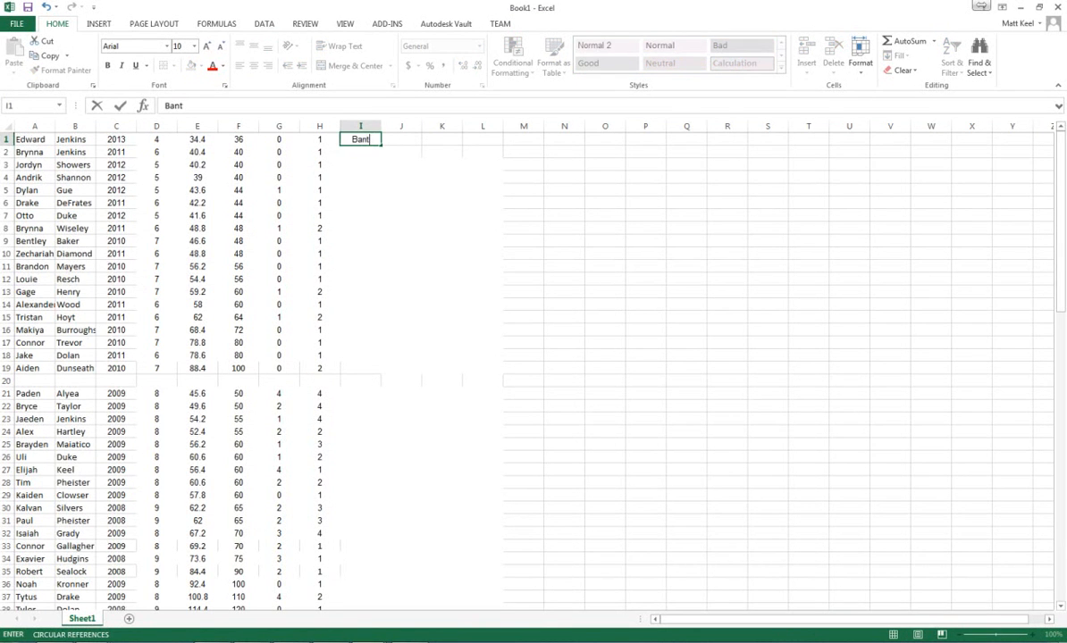
type("m")
key("BackSpace")
type("am")
key("Return")
left_click(360, 140)
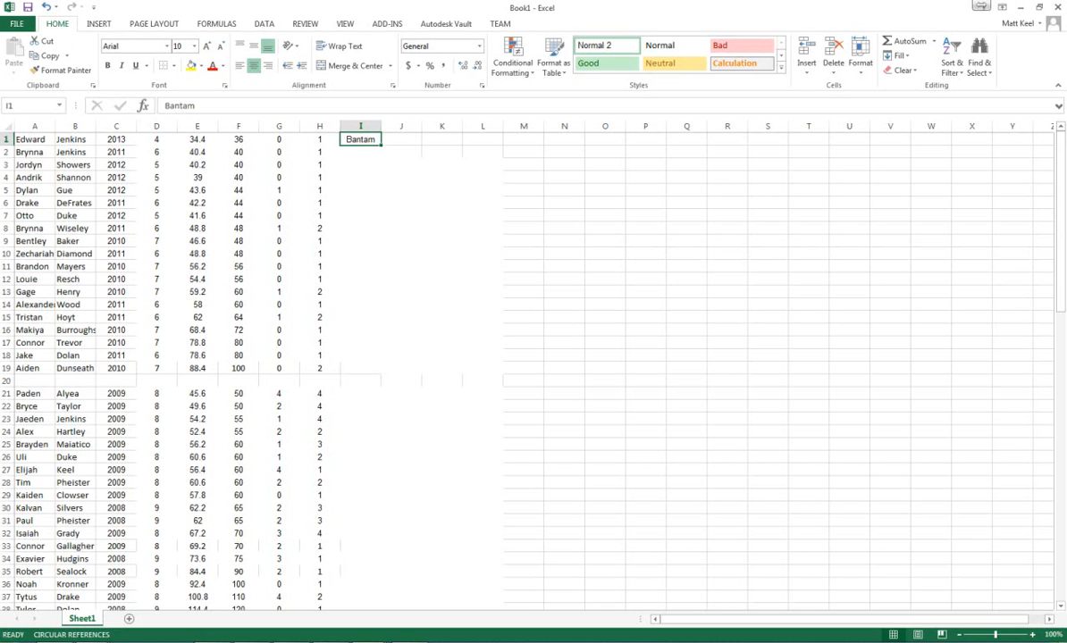
left_click_drag(381, 146, 383, 373)
- Enter Midget in cell I21 and fill it down through I38 for the second age group
left_click(360, 393)
type("Midget")
left_click_drag(381, 399, 384, 590)
scroll(384, 446, "down", 5)
- Enter Junior in cell I40 and fill it down through I58 for the third age group
left_click(360, 418)
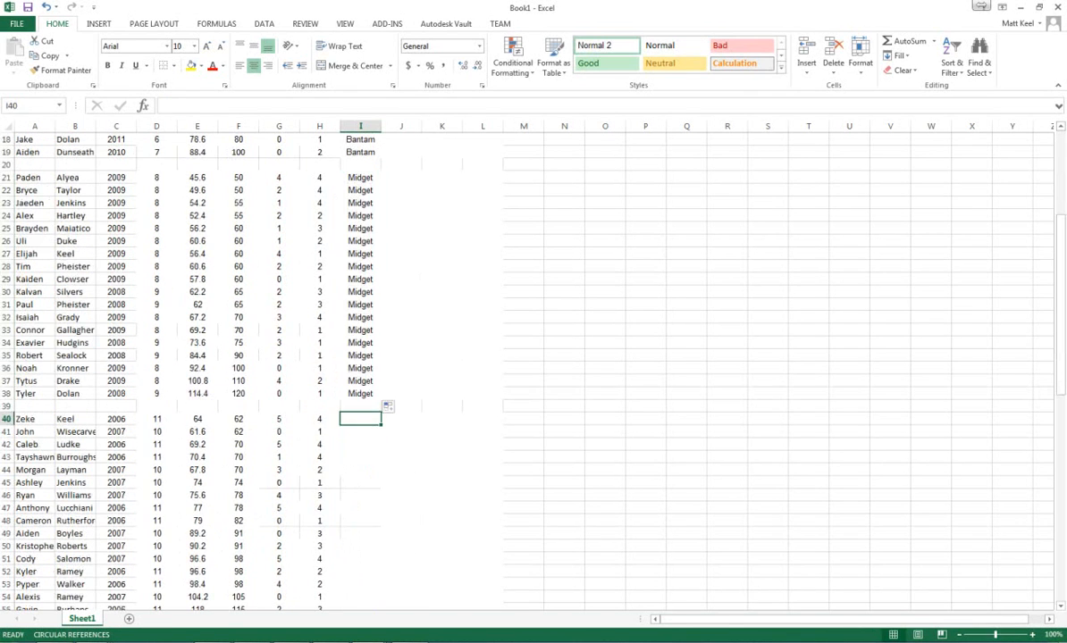
type("Junior")
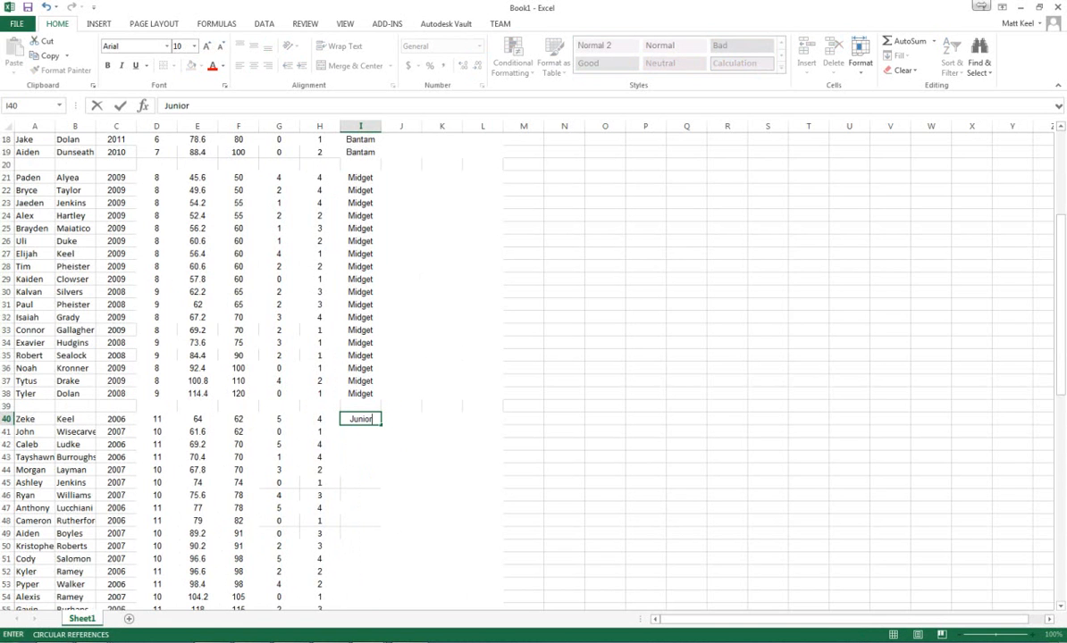
left_click_drag(382, 425, 385, 592)
scroll(384, 446, "down", 3)
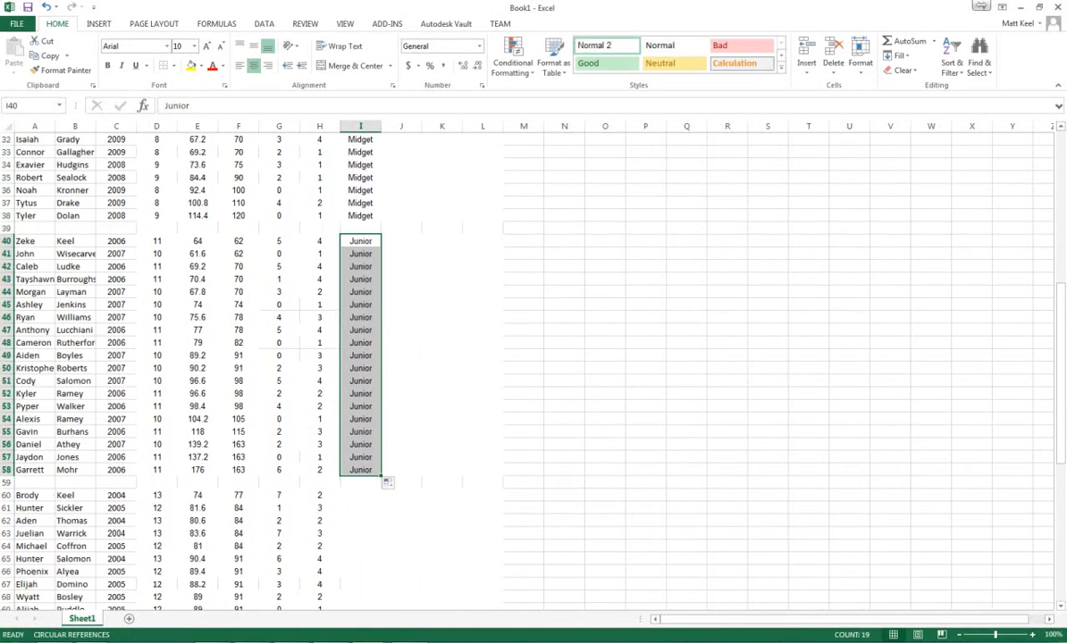
scroll(385, 447, "down", 2)
- Enter Intermediate in cell I60 and fill it down through I83 for the last age group
left_click(360, 418)
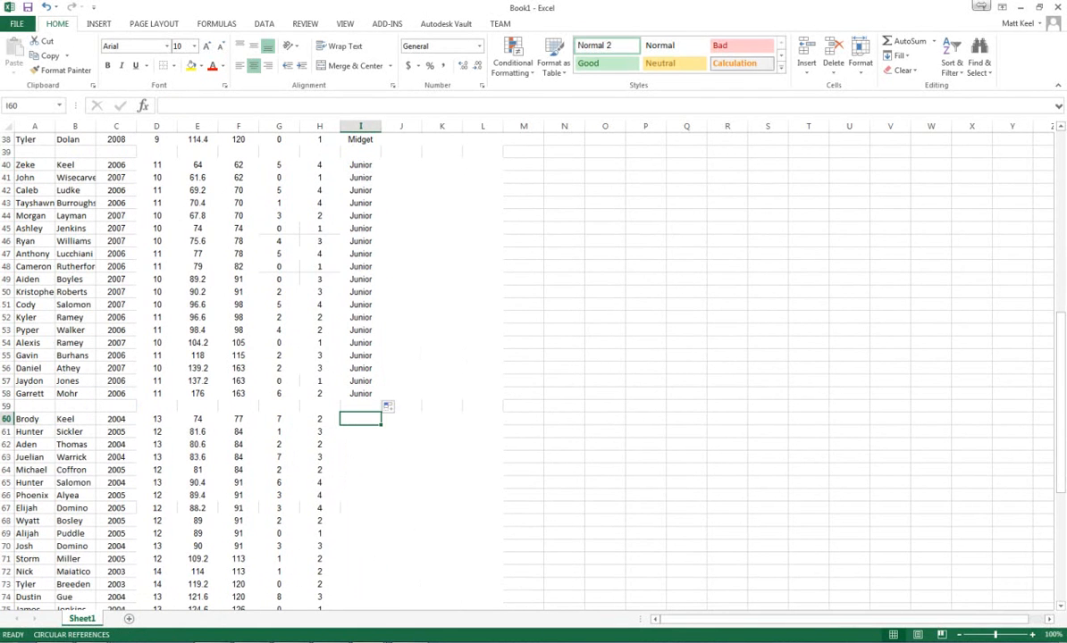
type("Intermediate")
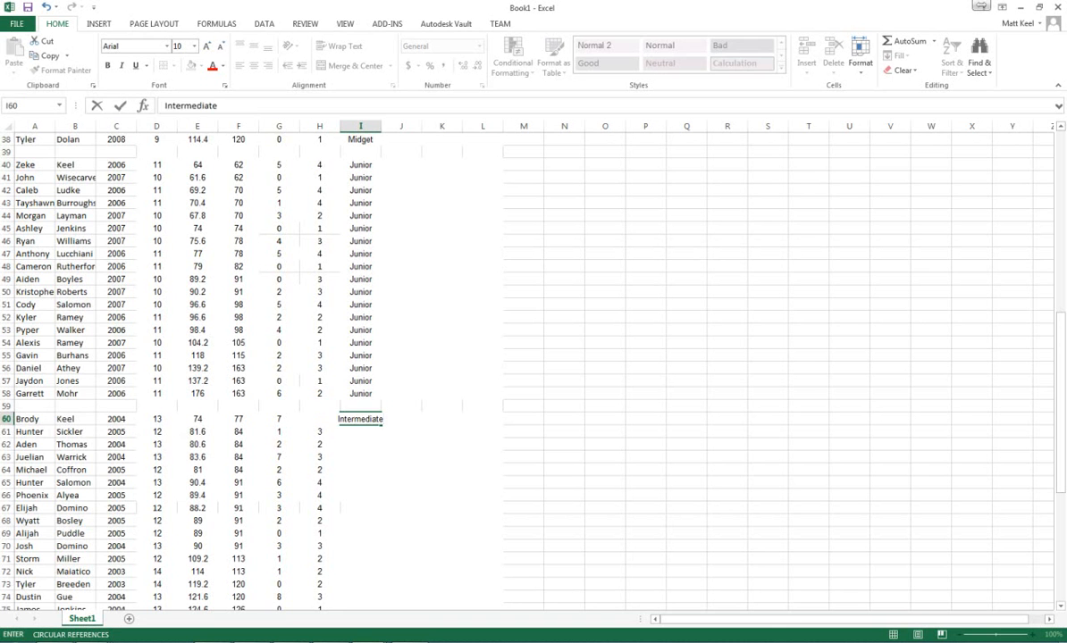
key("ctrl+Return")
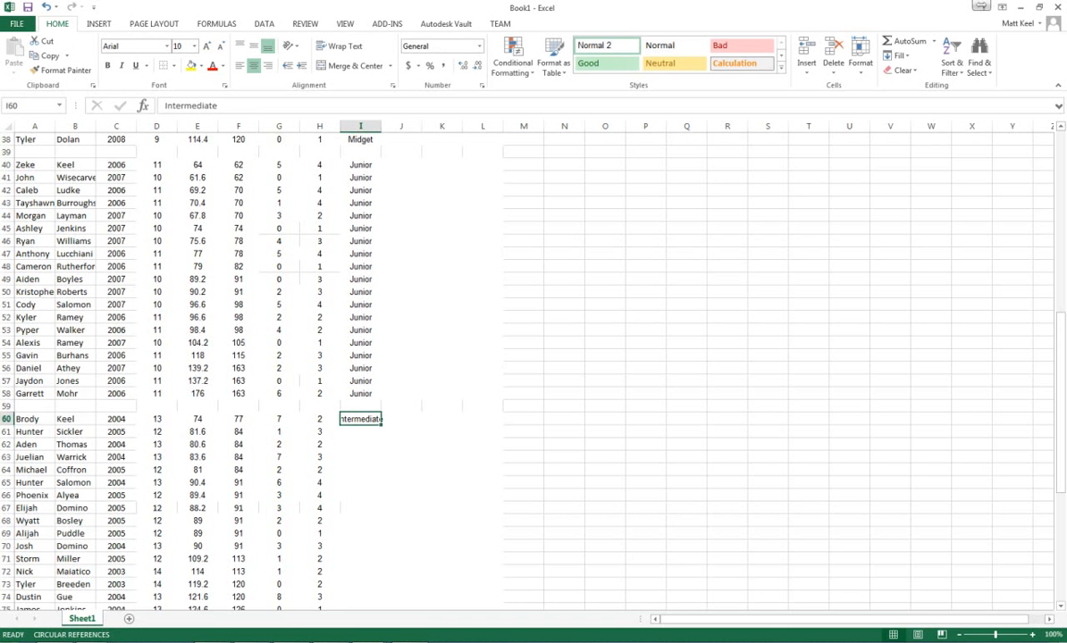
left_click_drag(381, 424, 383, 596)
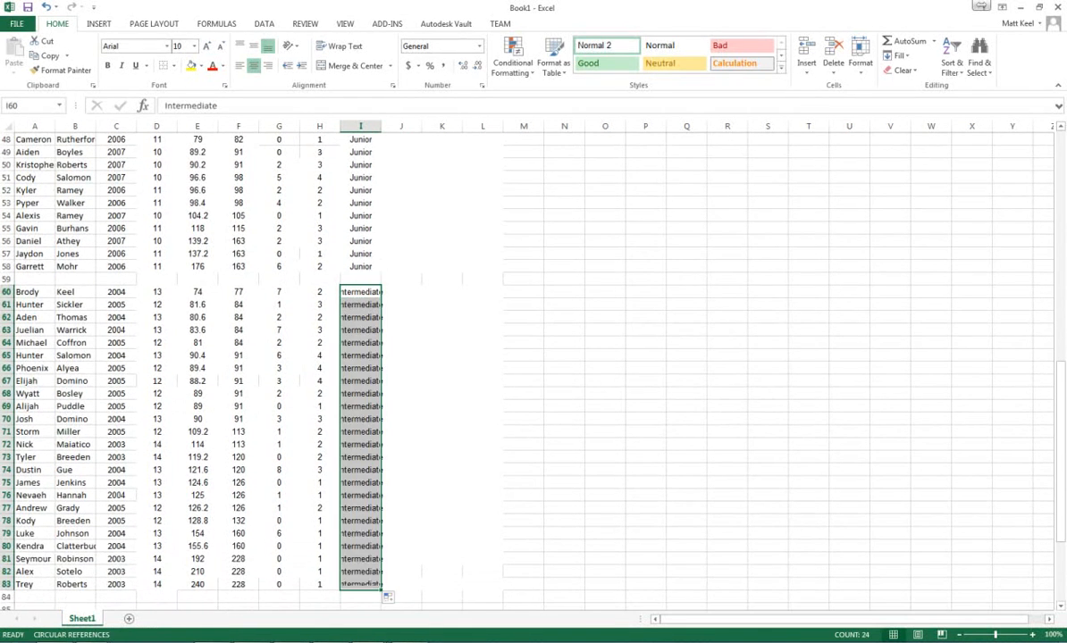
- Left-align the division names in column I and auto-fit the column width
left_click(360, 126)
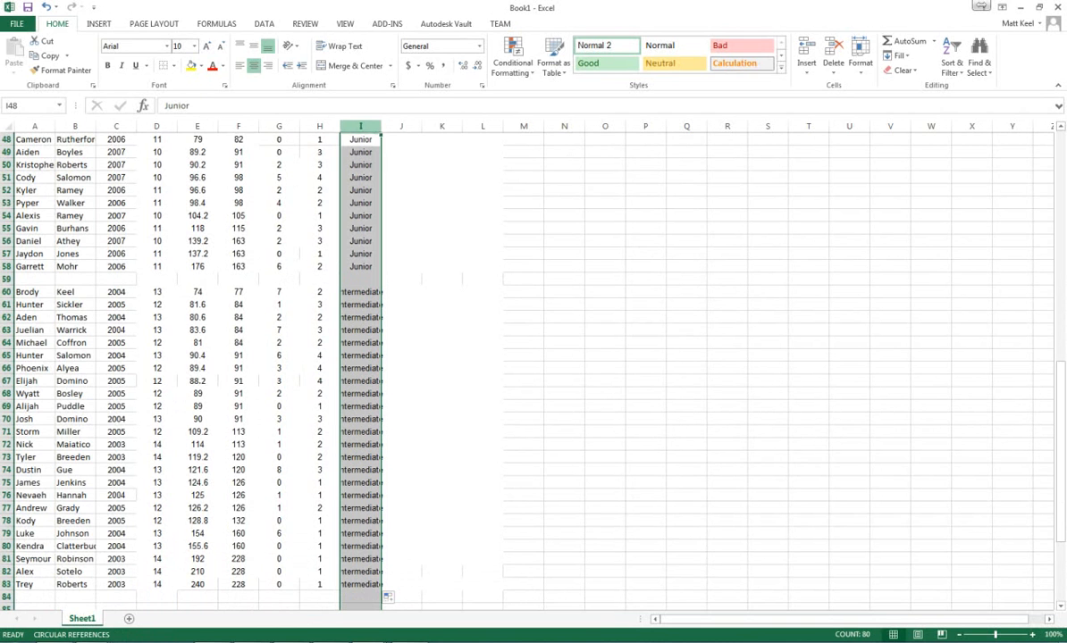
left_click(239, 65)
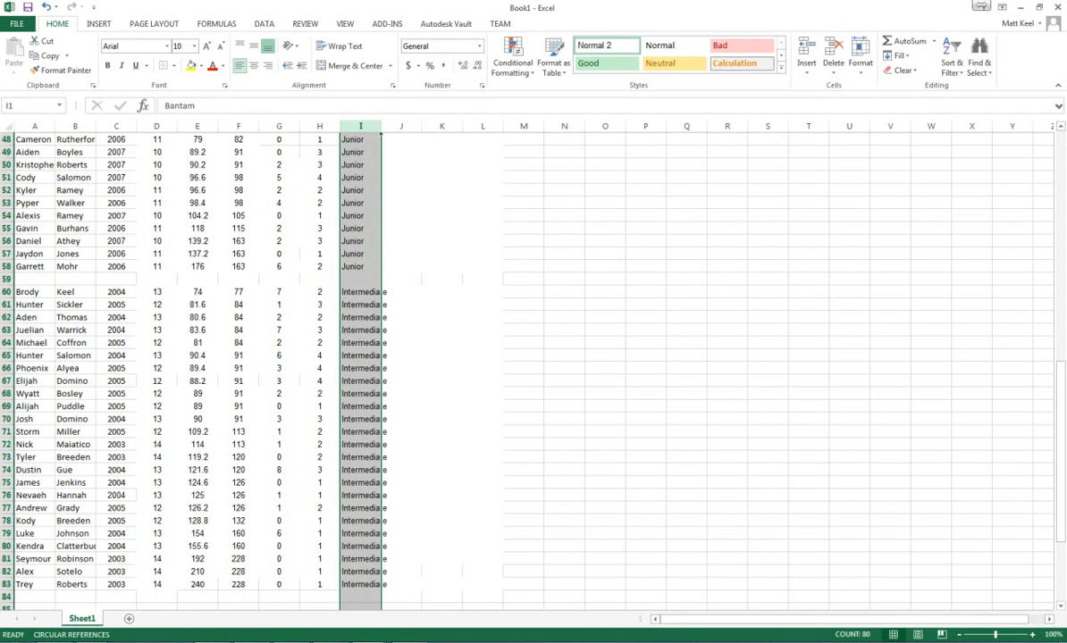
double_click(381, 126)
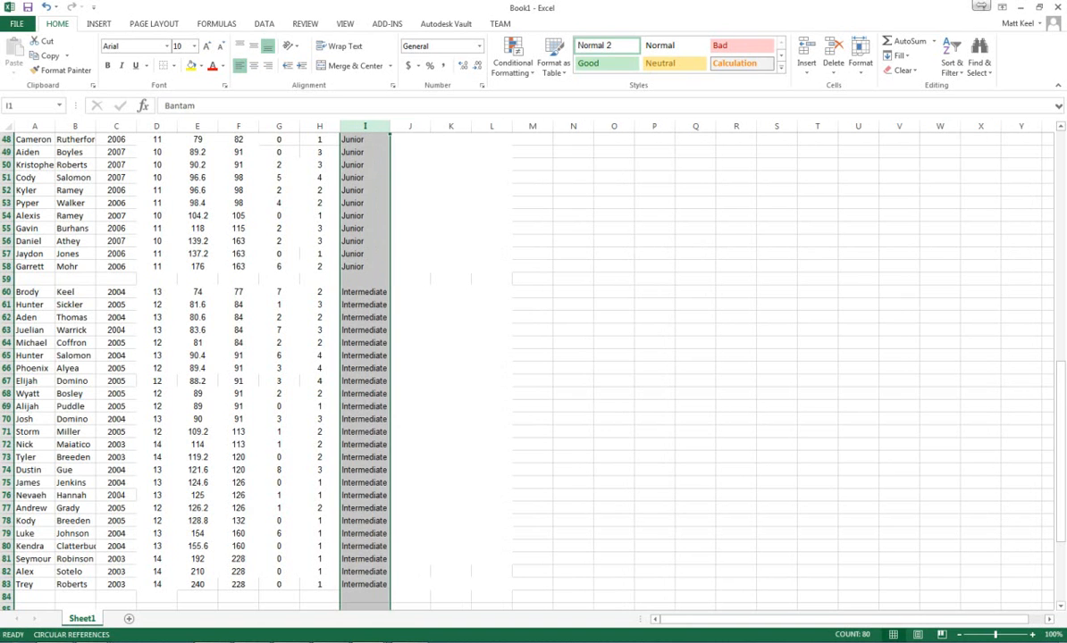
- Delete the blank separator rows 59, 39 and 20 between the age groups
right_click(6, 279)
left_click(41, 361)
scroll(40, 360, "up", 10)
right_click(6, 407)
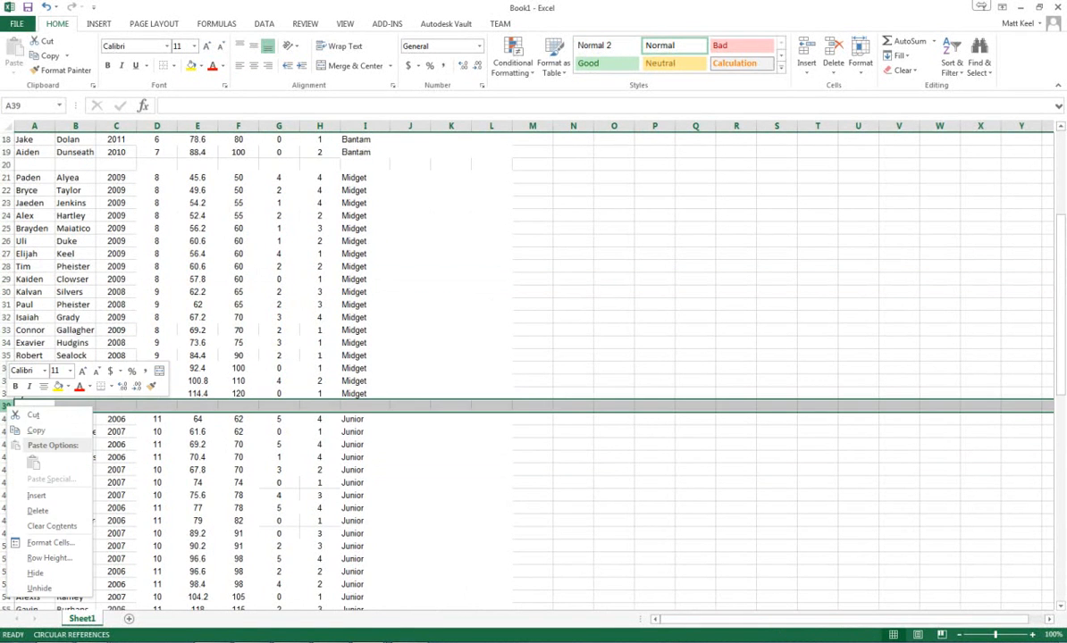
left_click(37, 510)
right_click(6, 164)
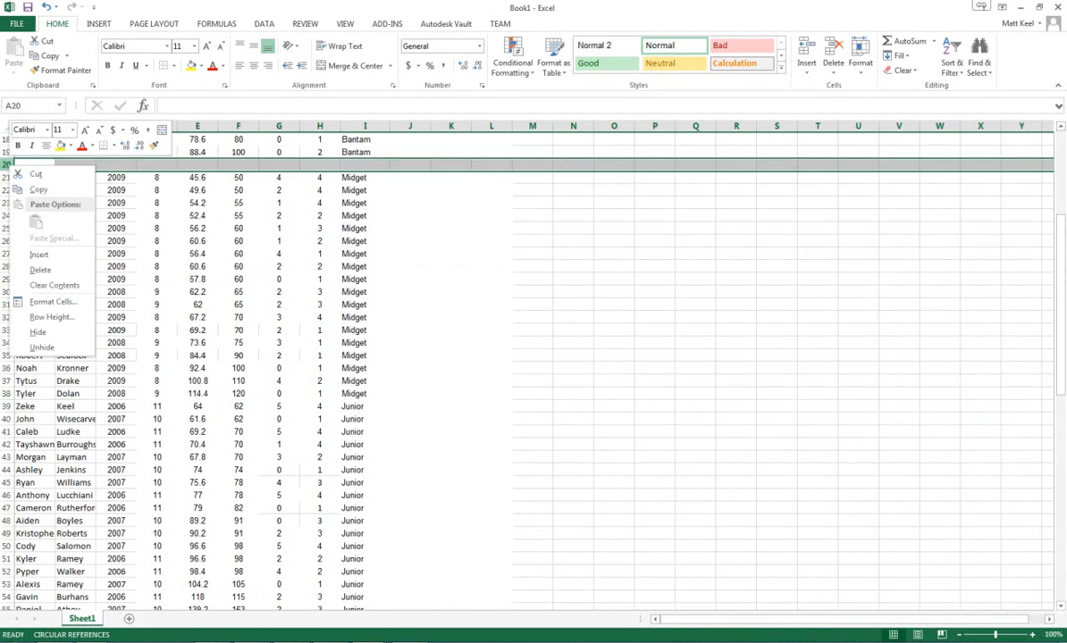
left_click(40, 270)
- Insert a new column before the first names in Book1 and fill it with the team name Raptors from A1 to A80
scroll(41, 270, "up", 6)
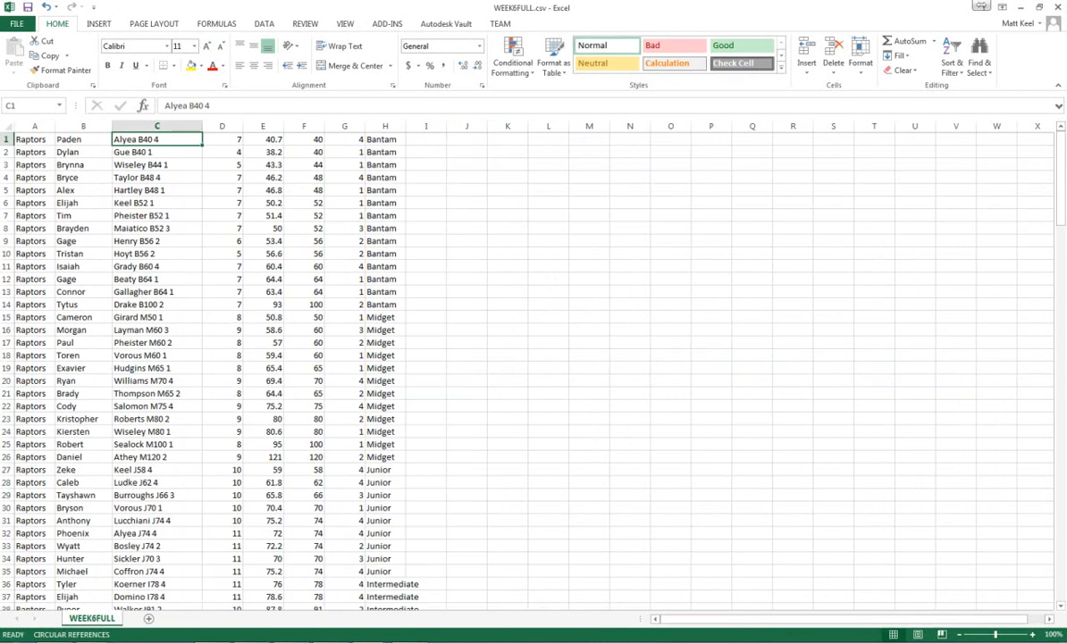
key("alt+Tab")
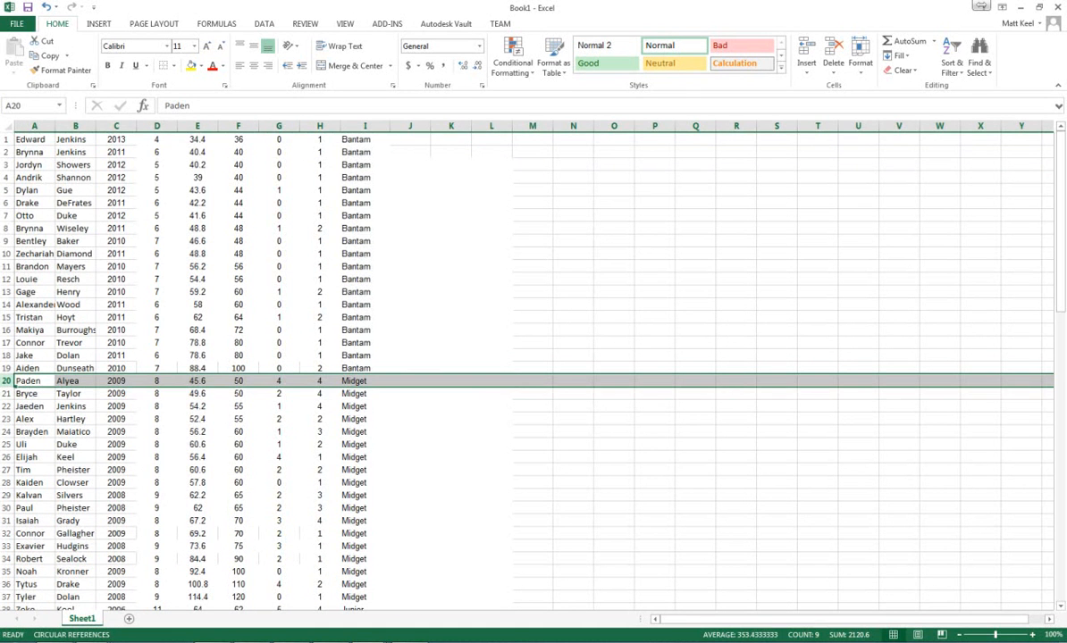
right_click(36, 125)
left_click(64, 212)
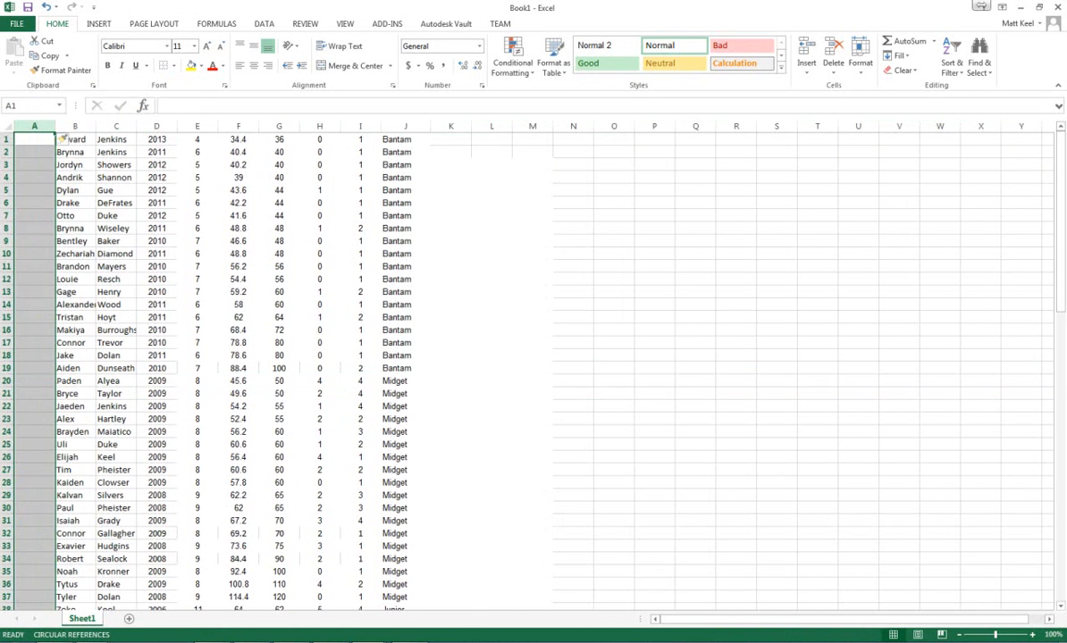
type("Raptors")
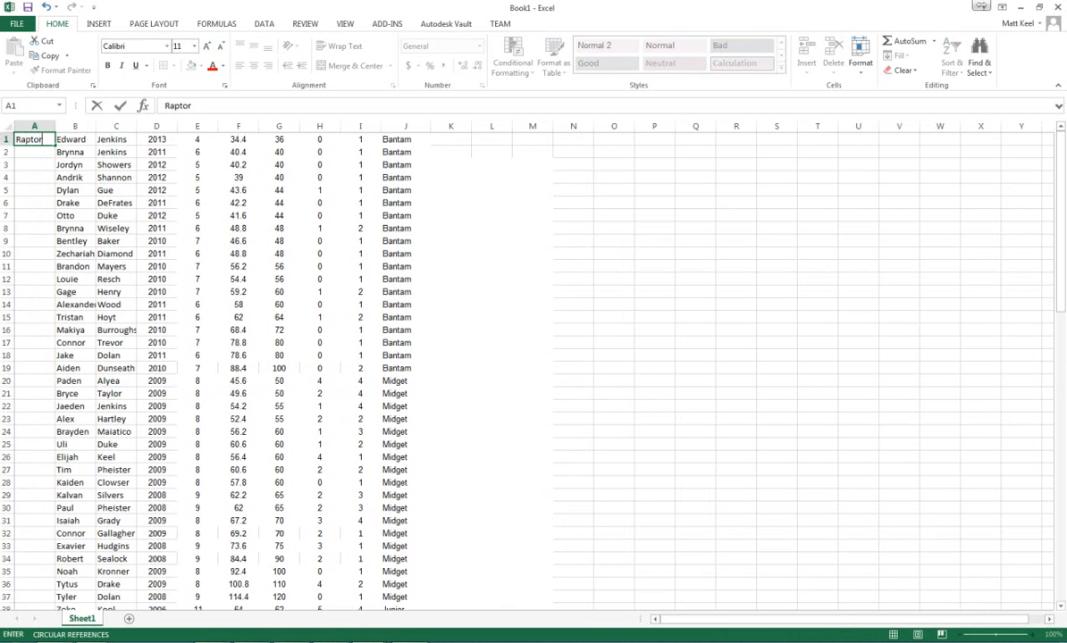
key("Return")
left_click(34, 139)
left_click_drag(53, 146, 59, 585)
scroll(59, 584, "up", 15)
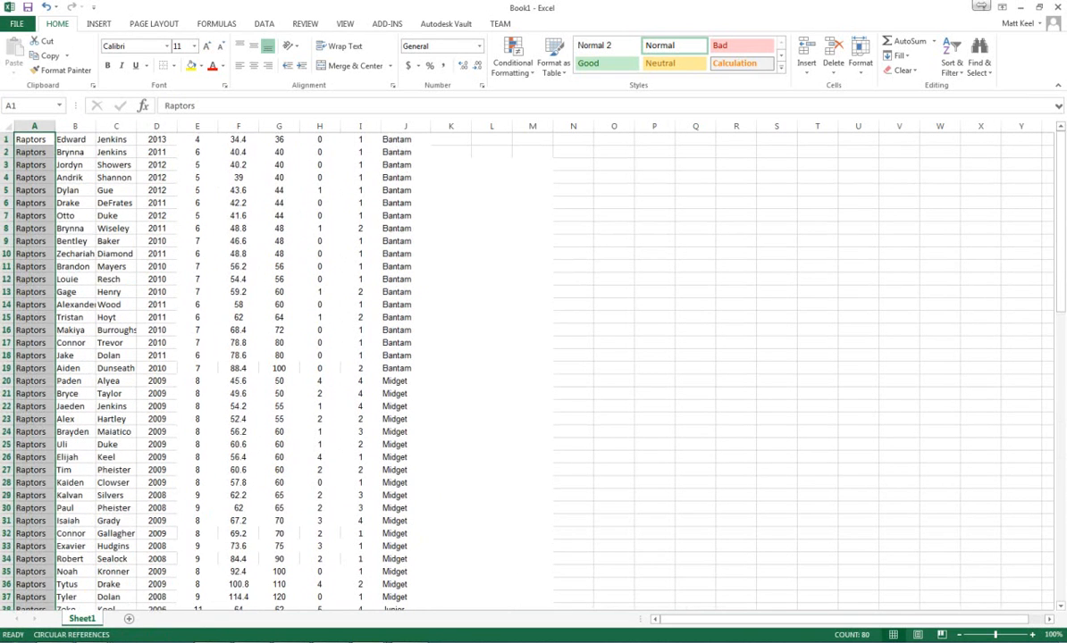
- Switch to WEEK6FULL.csv to check what column D holds, and return to Book1
left_click(370, 642)
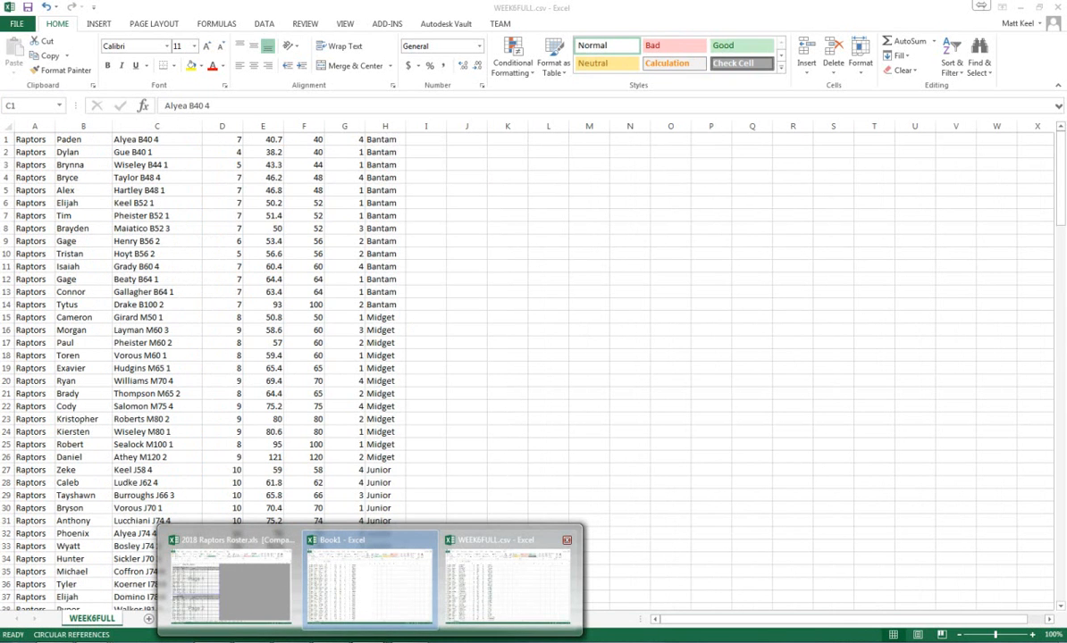
left_click(507, 579)
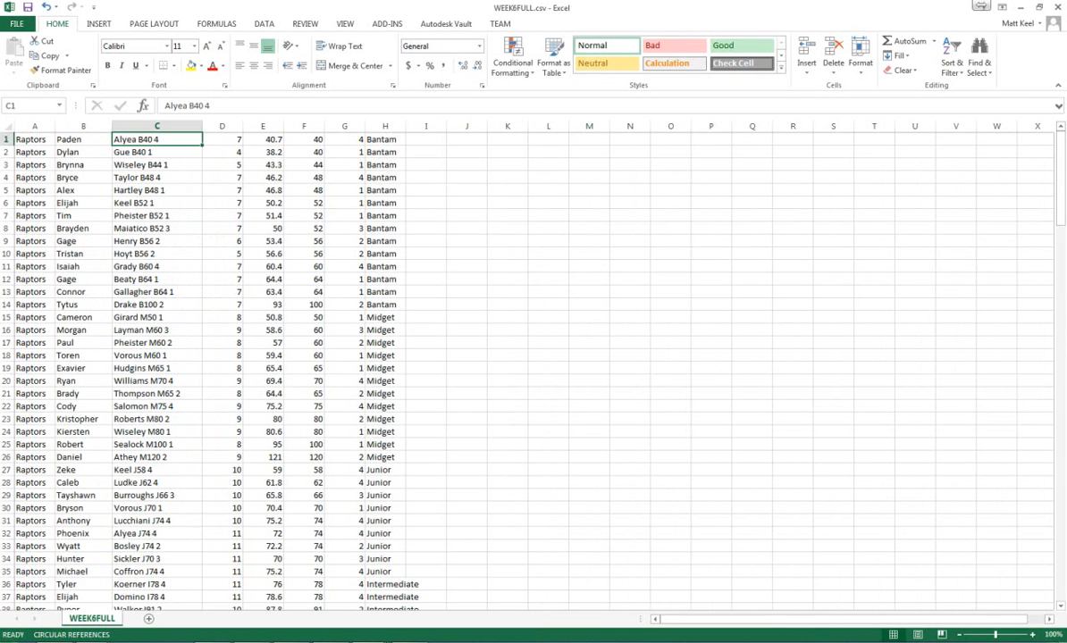
left_click(222, 139)
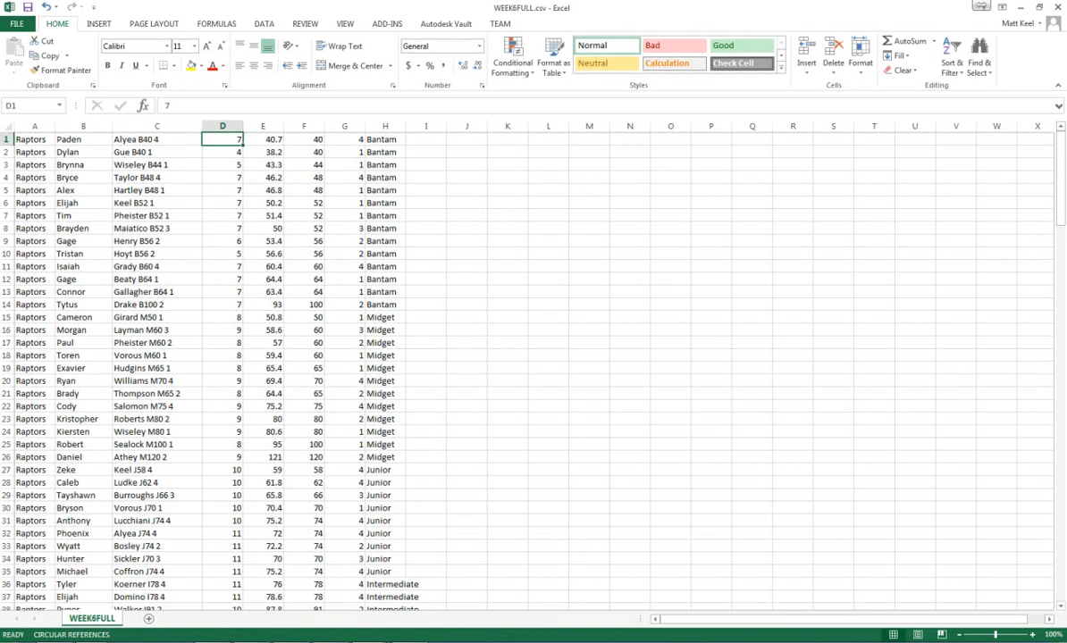
left_click(372, 641)
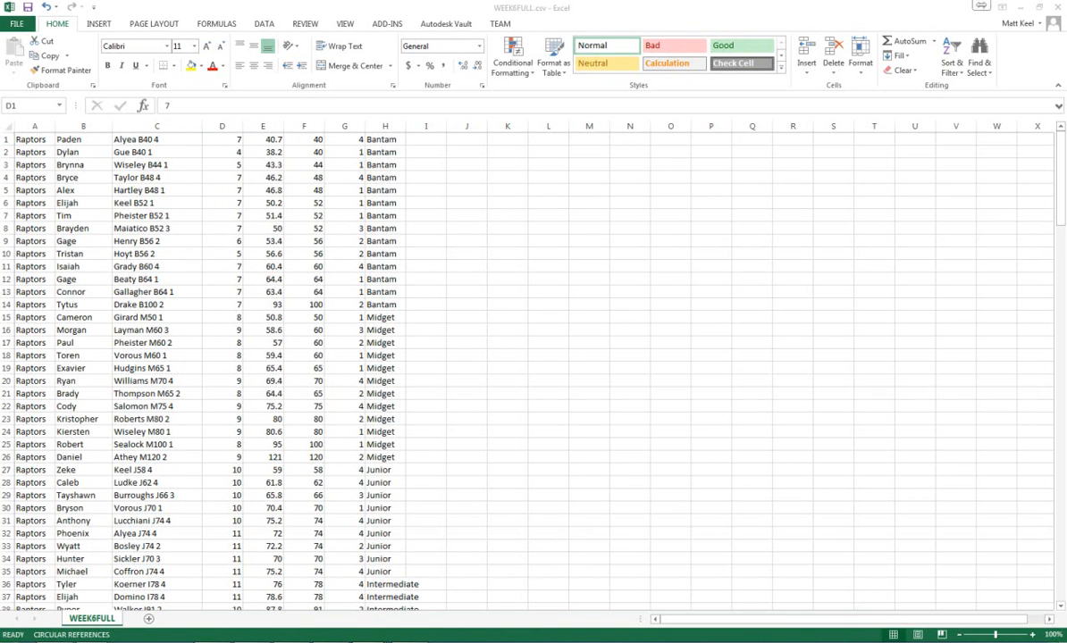
left_click(371, 576)
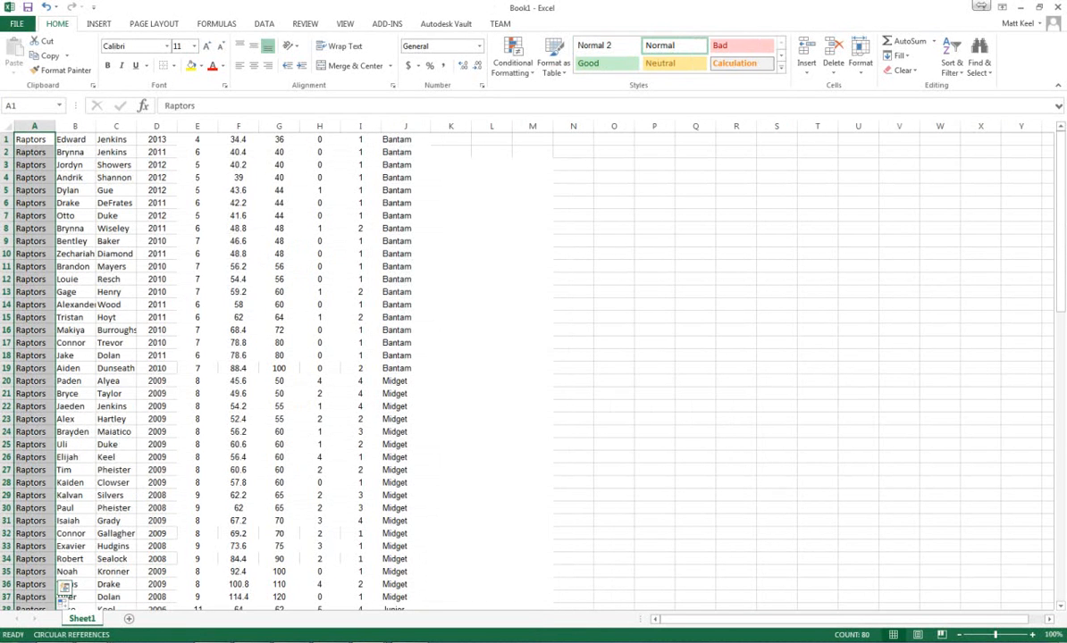
- Delete the birth-year column D and the column directly after the weight classes
right_click(158, 126)
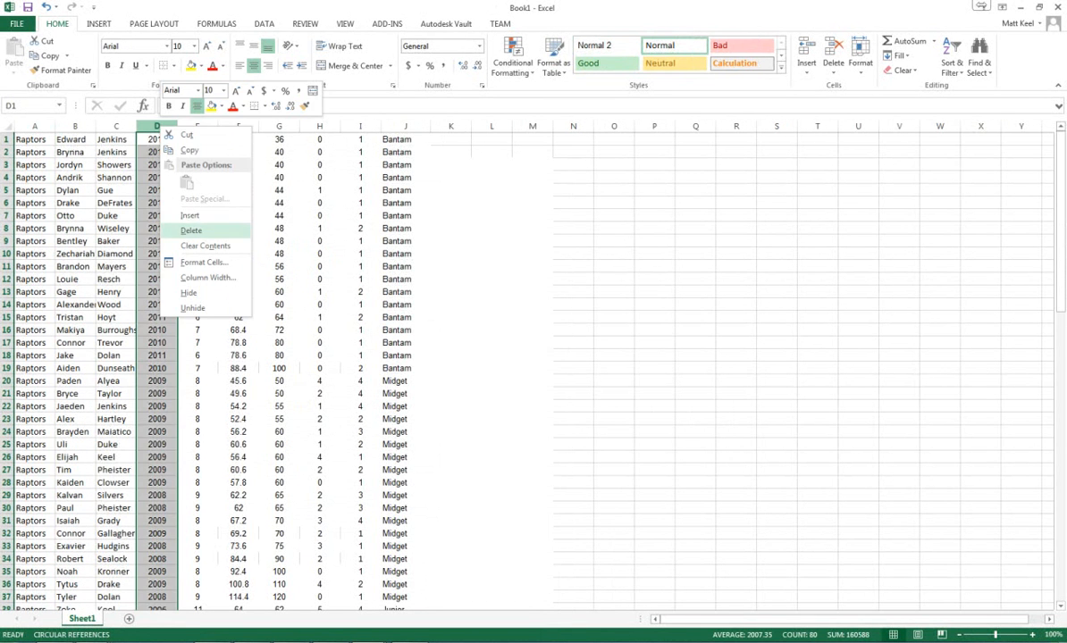
left_click(191, 231)
left_click(197, 190)
left_click(239, 190)
right_click(280, 126)
left_click(313, 231)
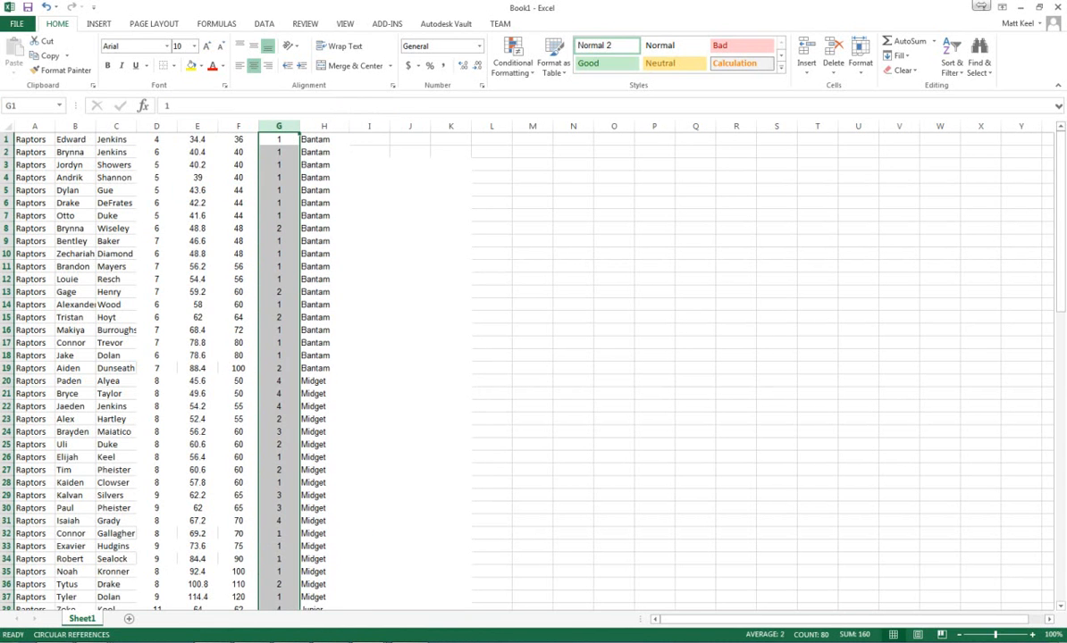
- Insert two blank columns between the first names and the last names
left_click(239, 126)
right_click(116, 125)
left_click(142, 218)
left_click(116, 140)
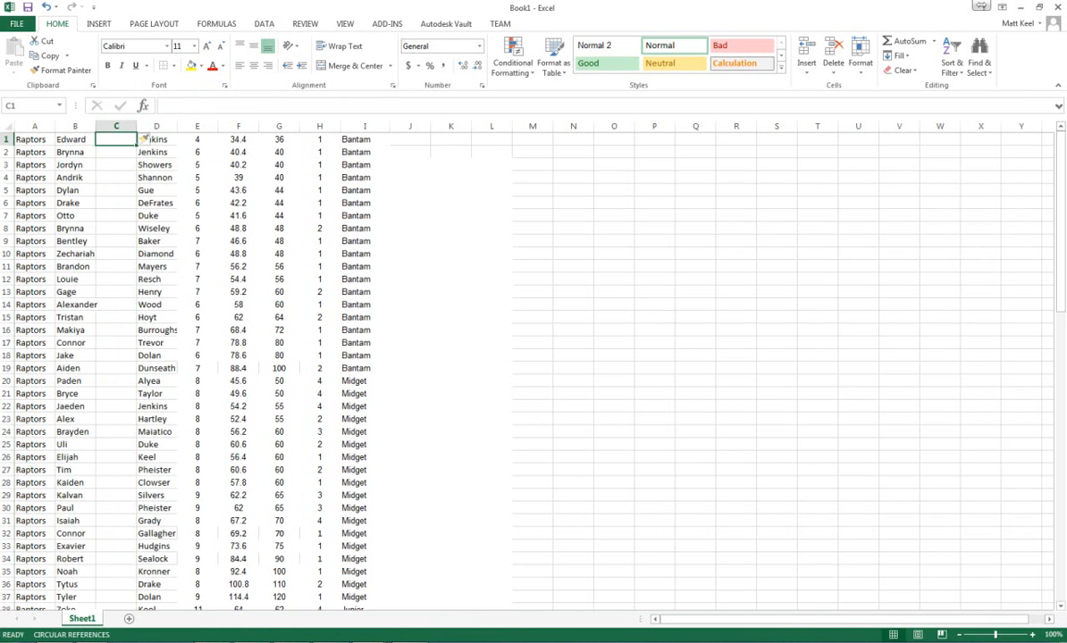
left_click(197, 229)
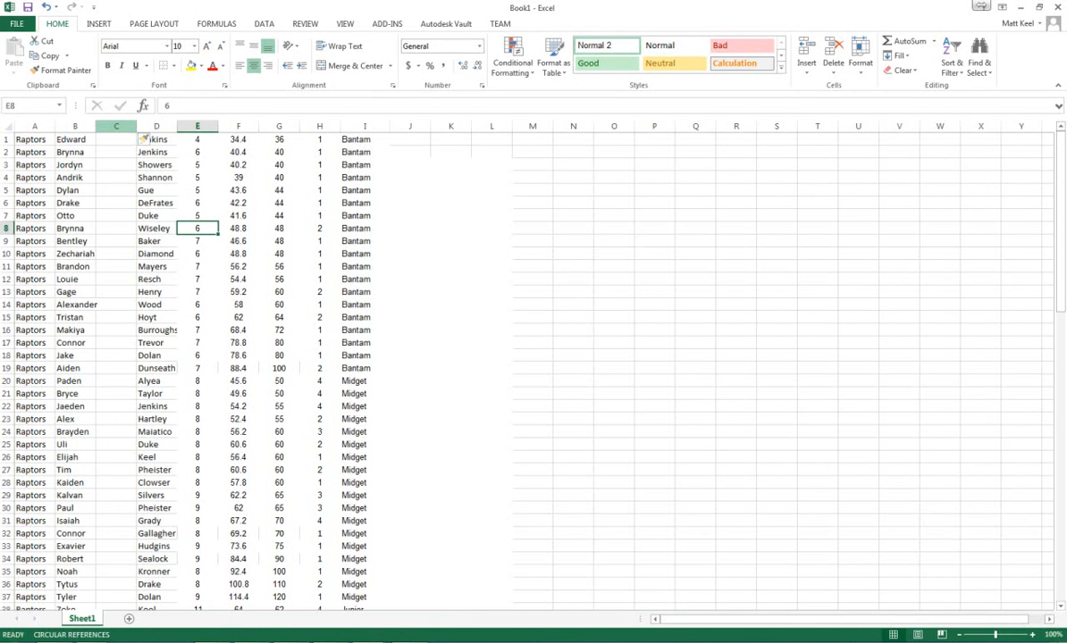
right_click(111, 126)
left_click(138, 218)
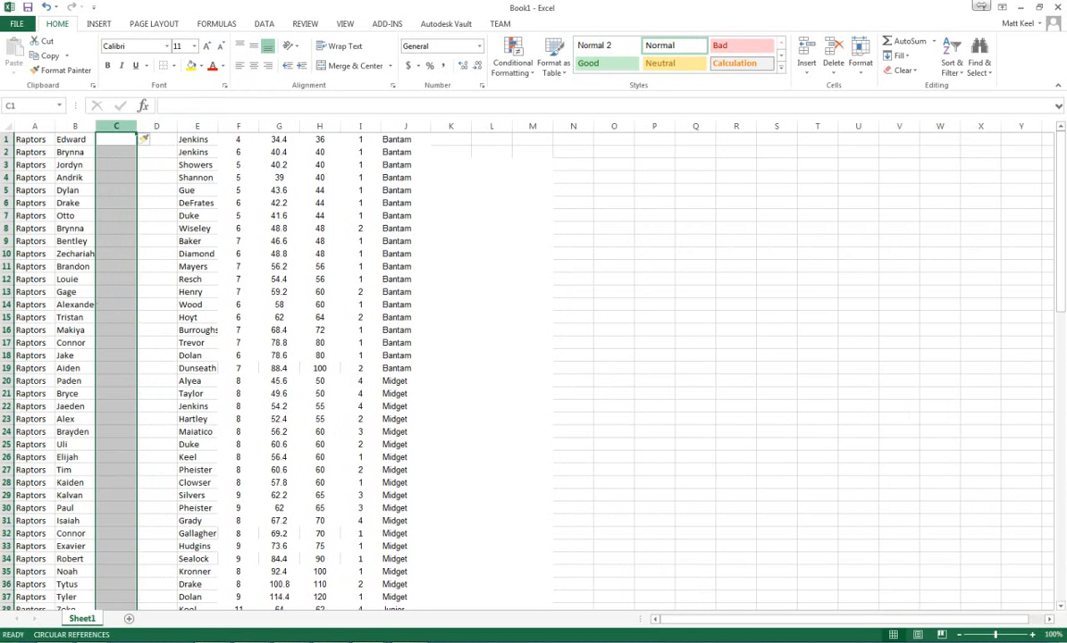
- Enter the formula =E1&" "&K1&H1&" "&I1 in D1 and auto-fit column D
left_click(161, 140)
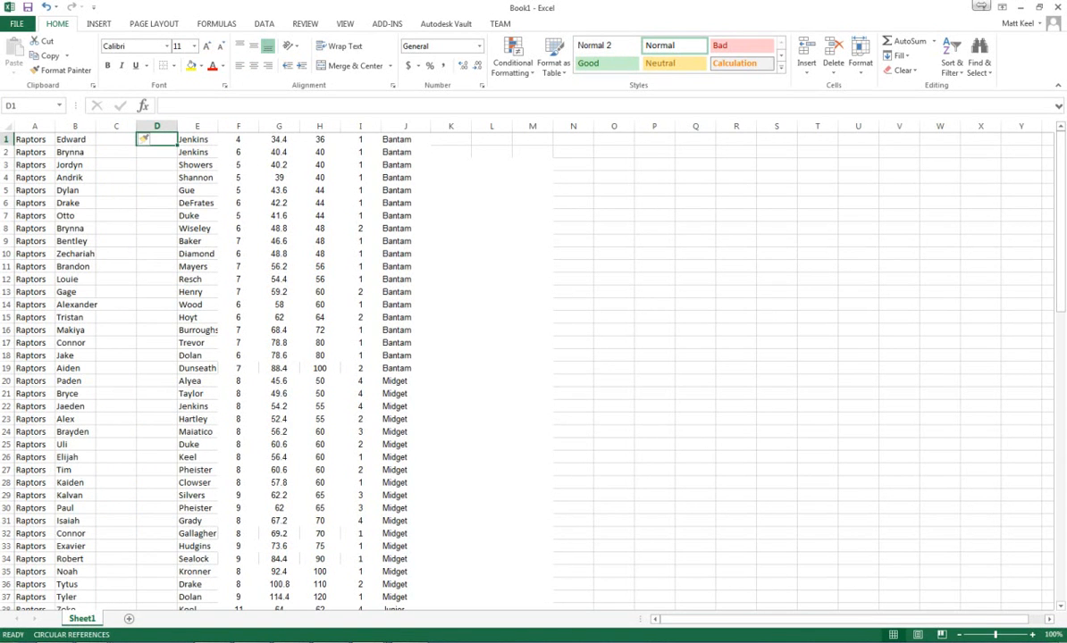
type("=")
left_click(198, 139)
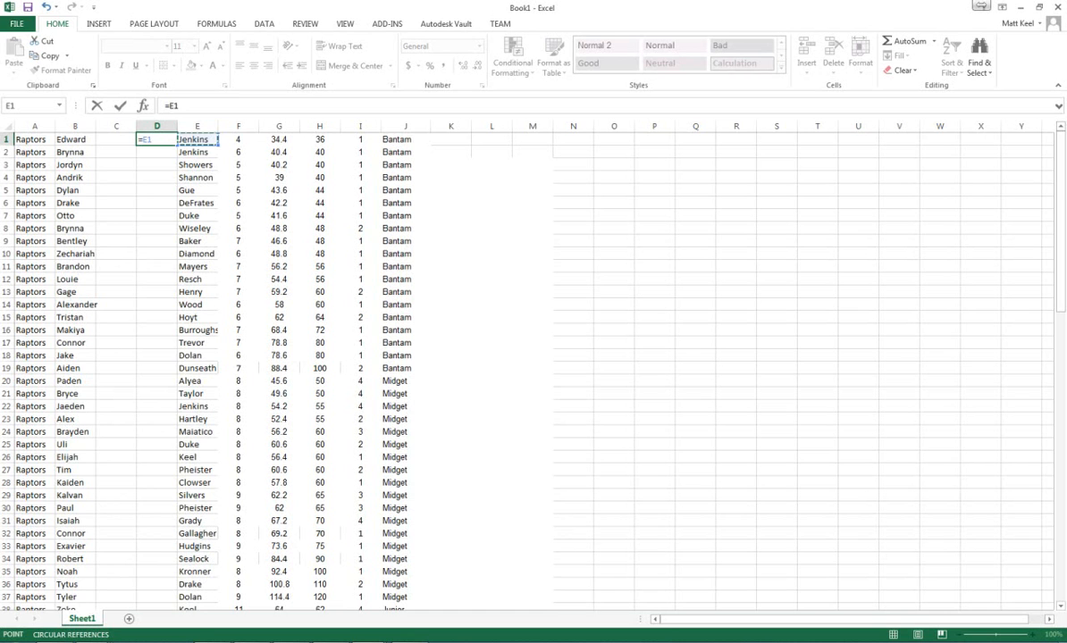
type("&")
type("\" \"&")
left_click(451, 139)
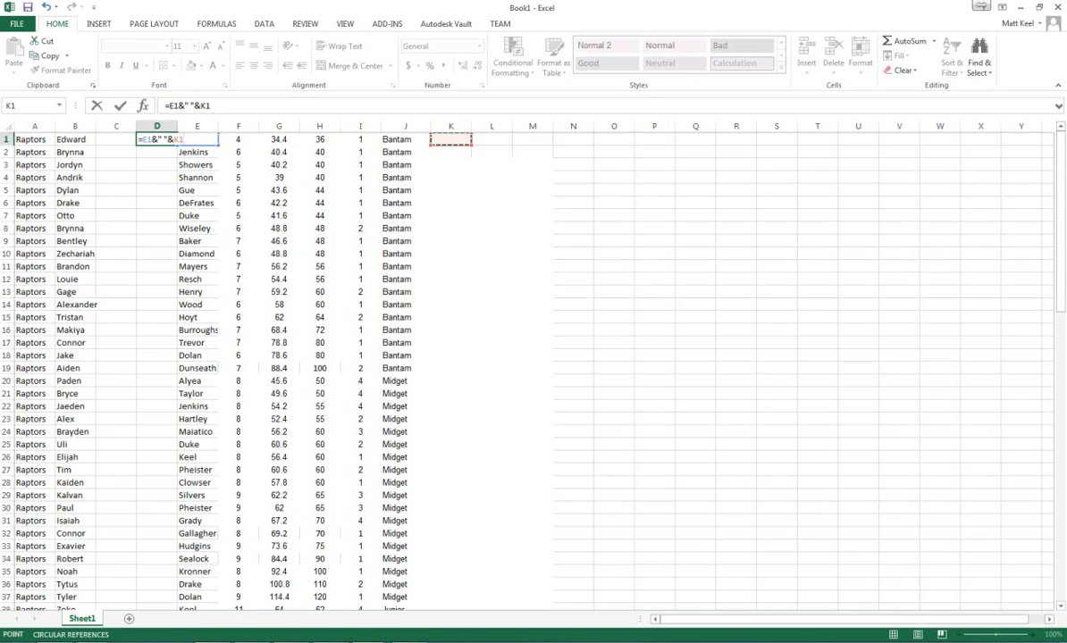
type("&")
left_click(319, 139)
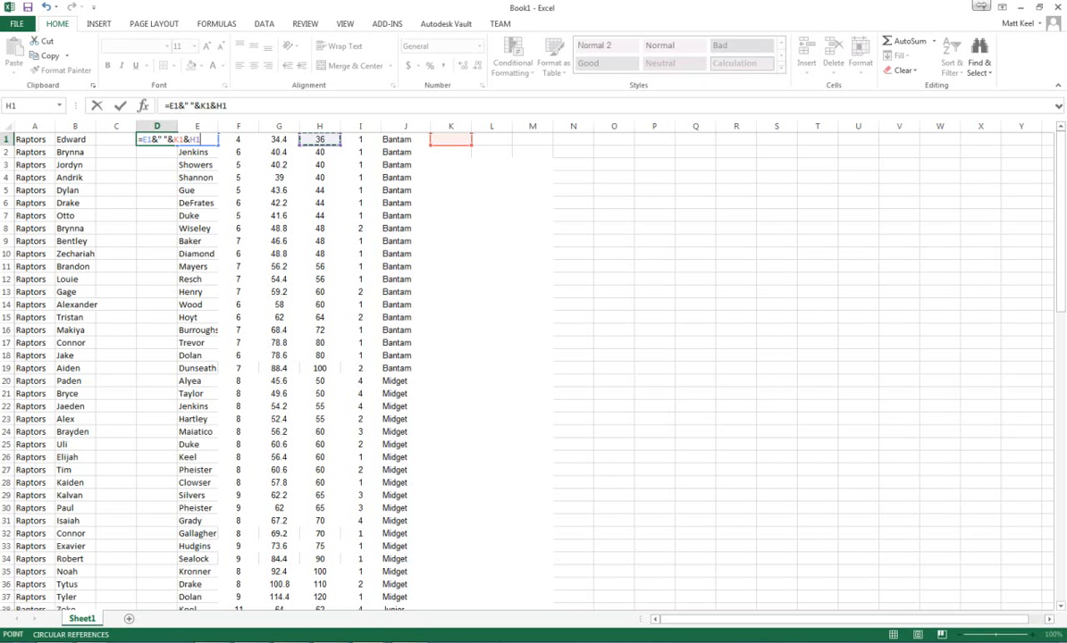
type("&\" \"&")
key("Return")
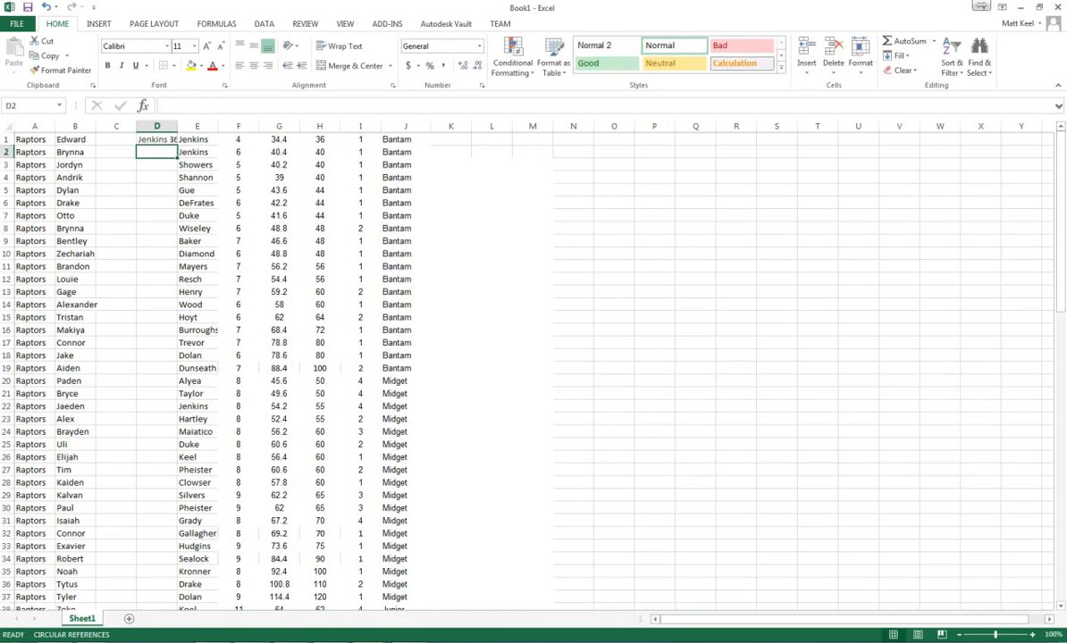
double_click(177, 126)
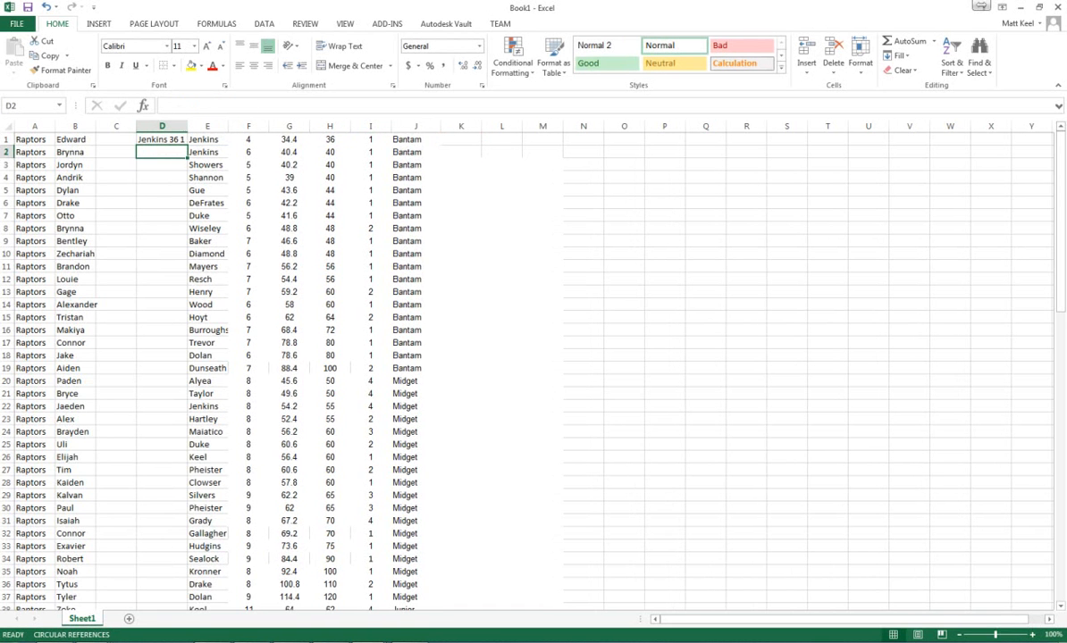
- Enter the division code B in K1 and fill it down the Bantam rows to K19
left_click(461, 140)
type("B")
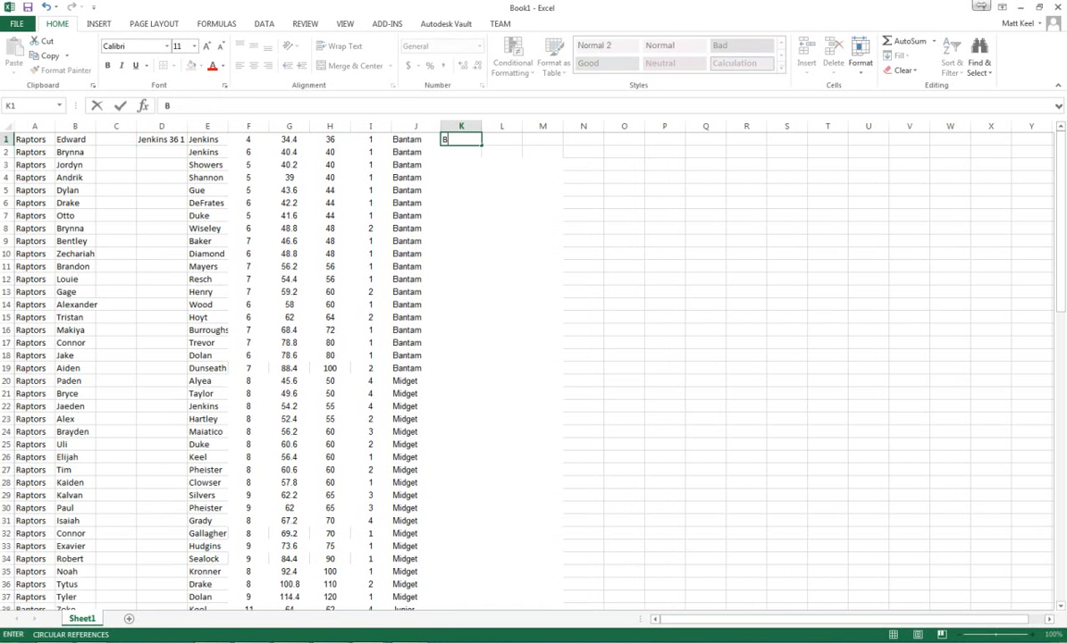
key("Return")
left_click(461, 139)
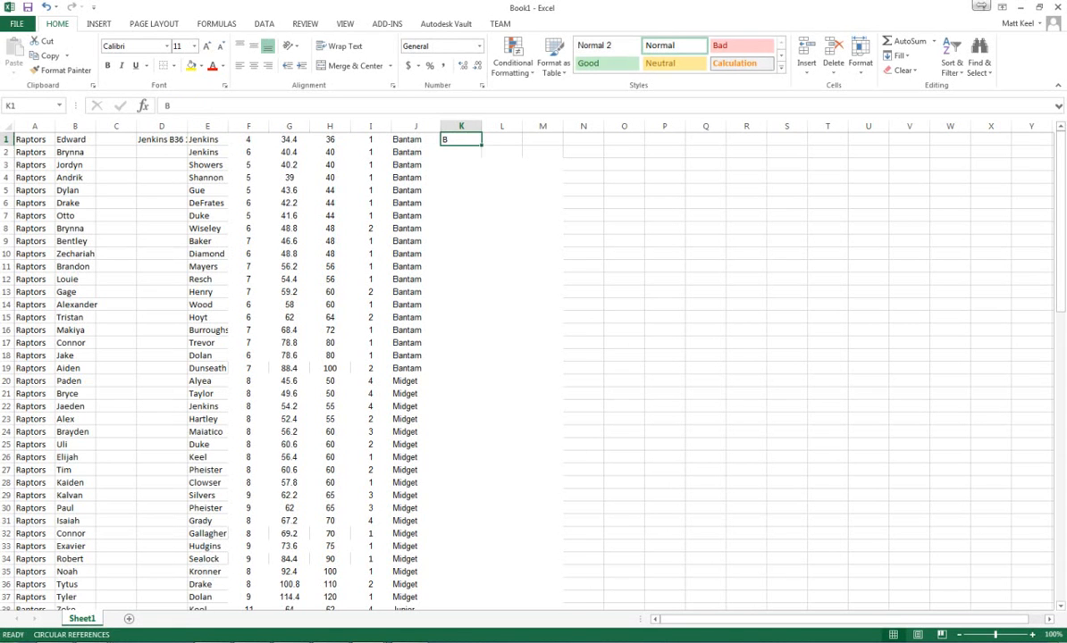
left_click_drag(481, 144, 484, 371)
- Enter the division code M in K20 and fill it down the Midget rows to K37
left_click(461, 382)
type("M")
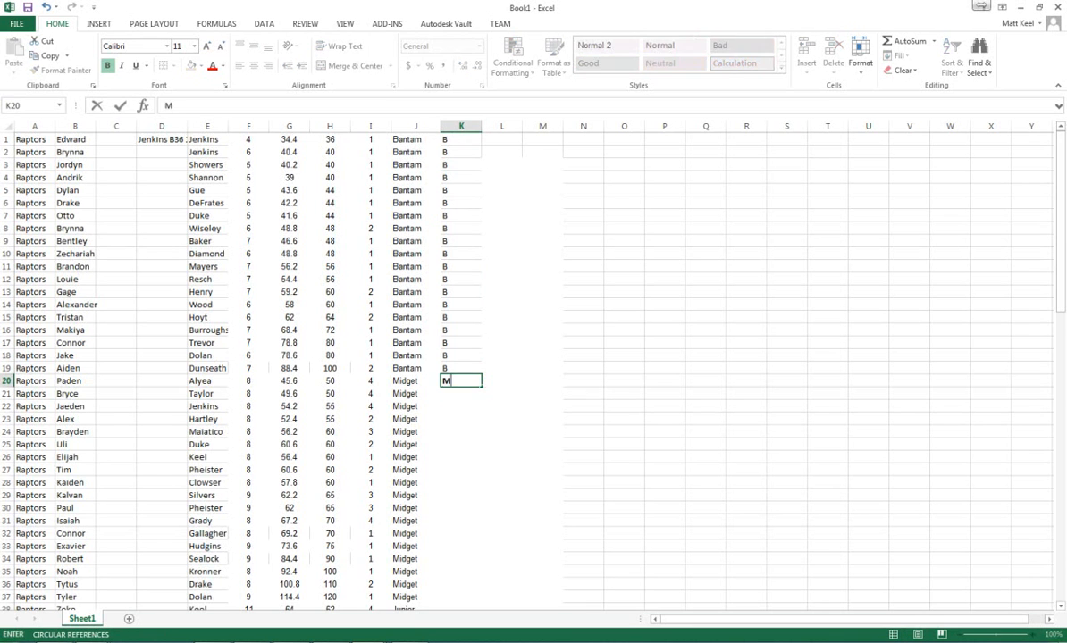
key("Return")
key("Up")
key("ctrl+b")
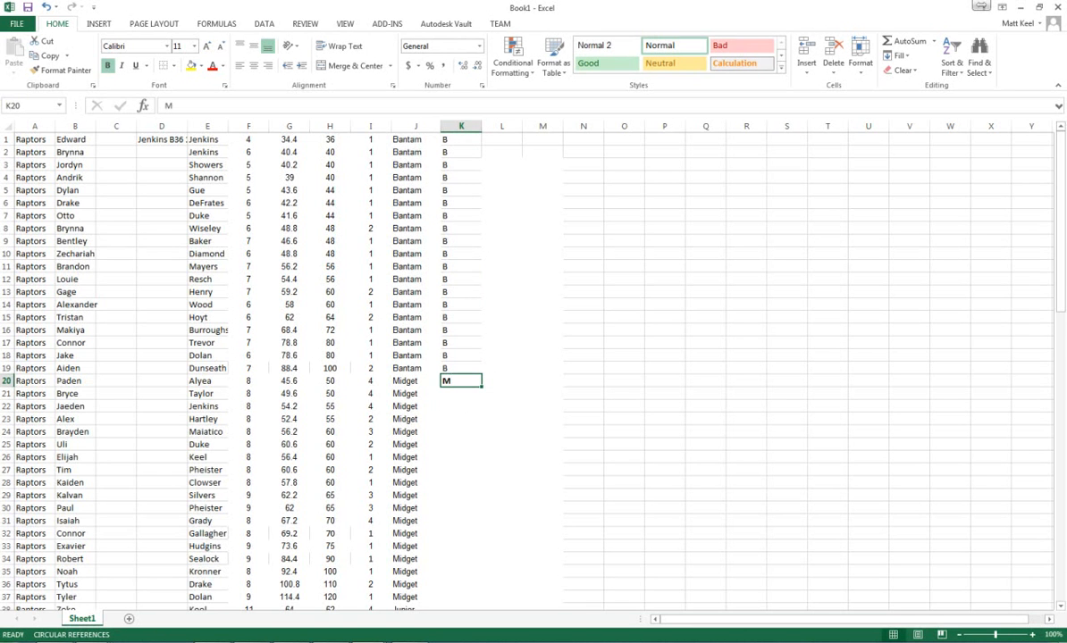
left_click_drag(480, 386, 490, 561)
scroll(488, 447, "down", 3)
- Enter the division code J in K38 and fill it down the Junior rows to K56
left_click(479, 444)
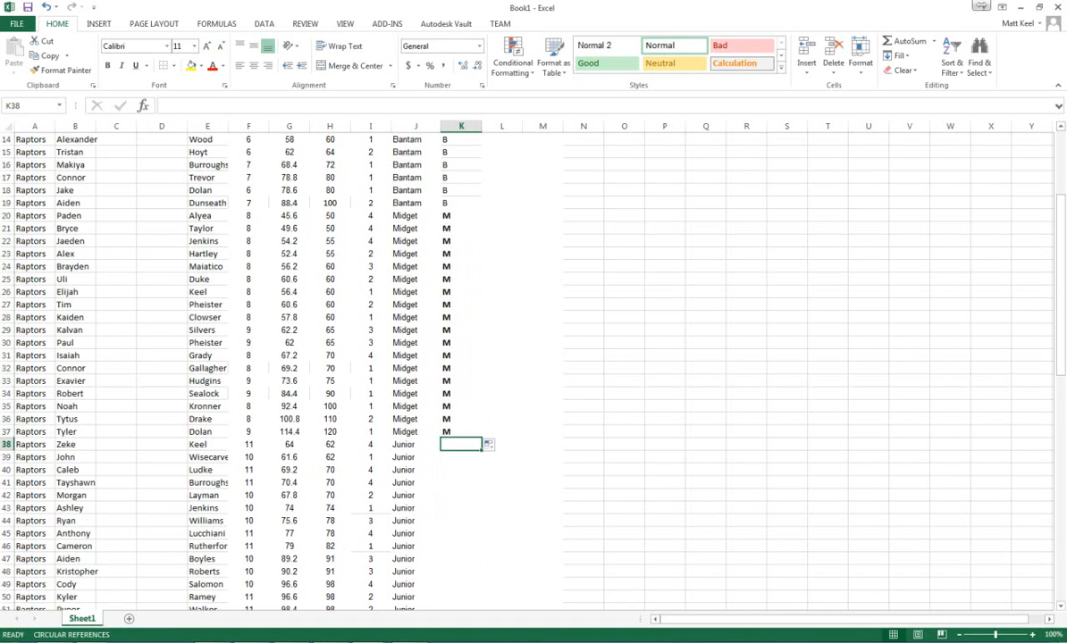
scroll(497, 366, "down", 1)
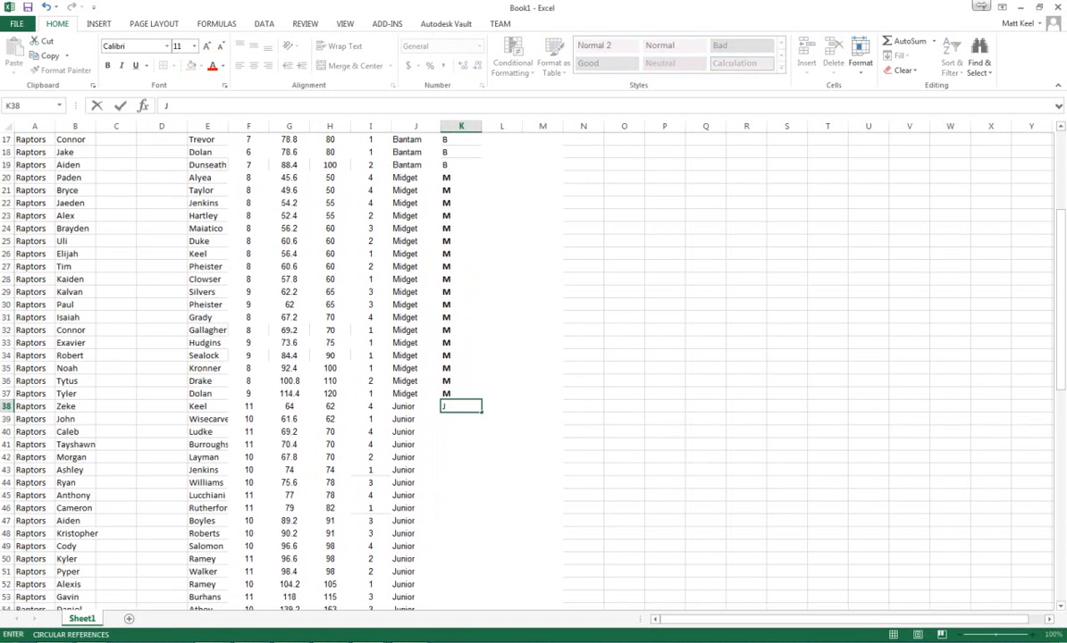
type("J")
left_click_drag(482, 412, 488, 499)
- Enter the division code I in K57 and fill it down the Intermediate rows to K80
left_click(478, 495)
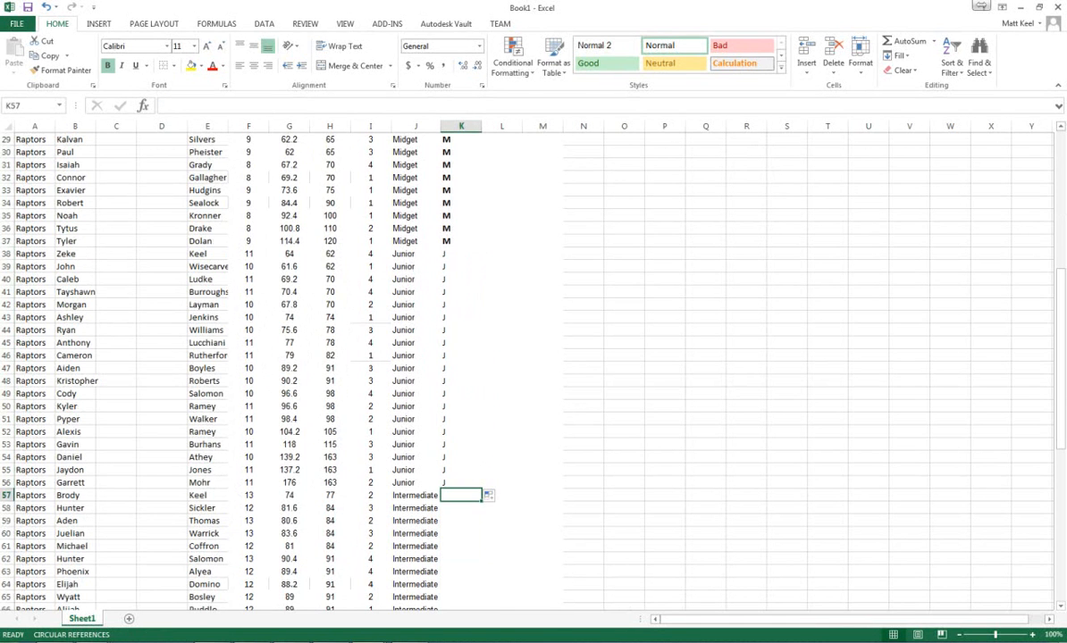
type("I")
key("Return")
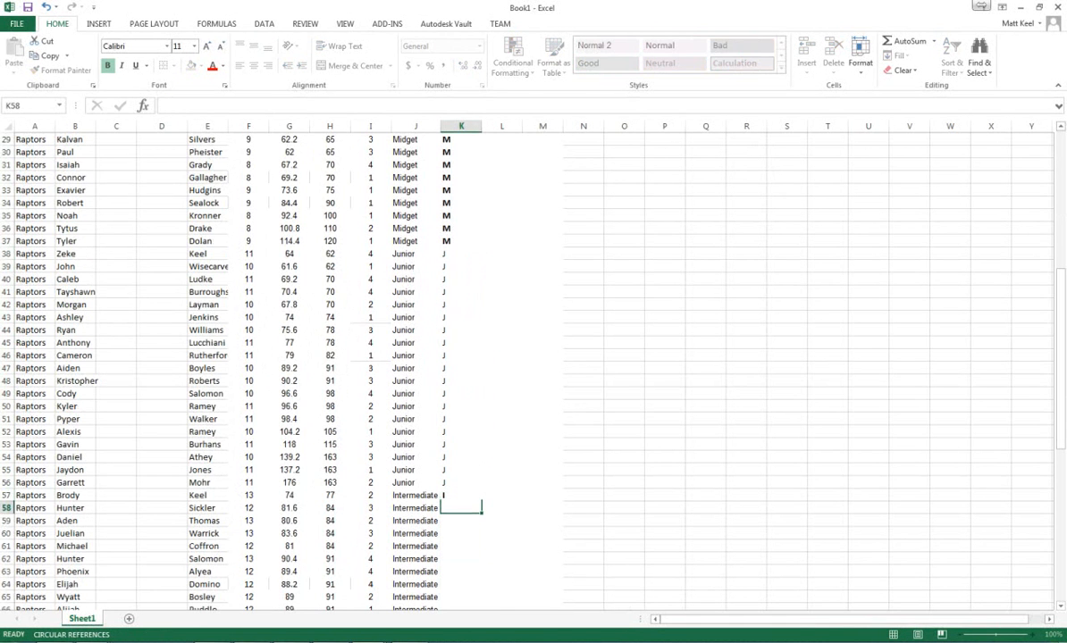
key("Up")
left_click_drag(482, 501, 486, 613)
scroll(267, 366, "up", 6)
scroll(268, 366, "up", 9)
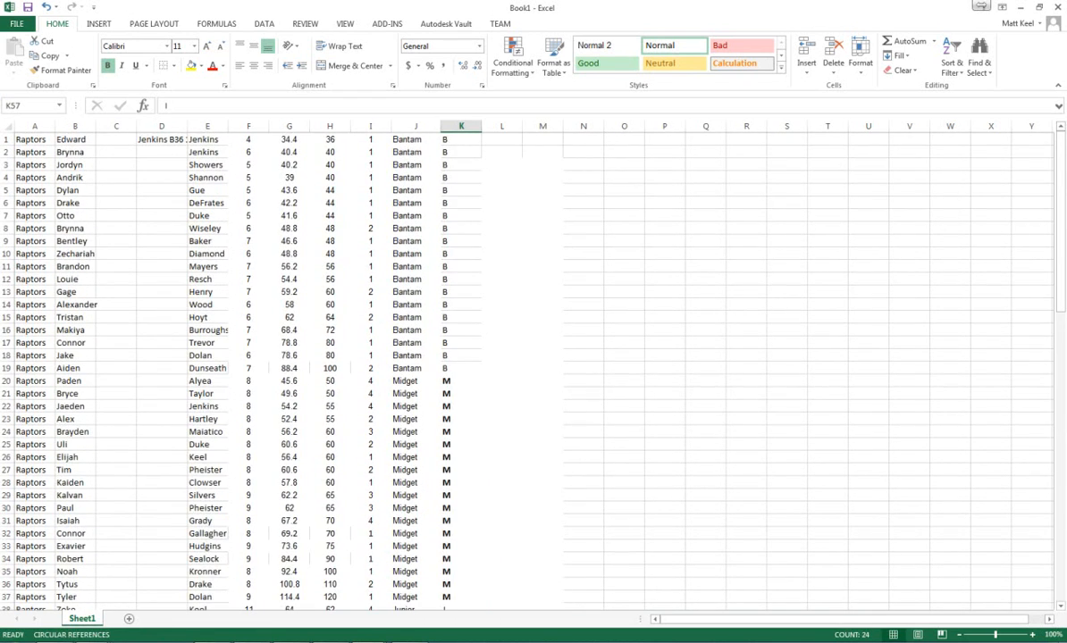
- Fill the D1 formula down to D80 and auto-fit column D to the combined entries
double_click(187, 126)
left_click(163, 139)
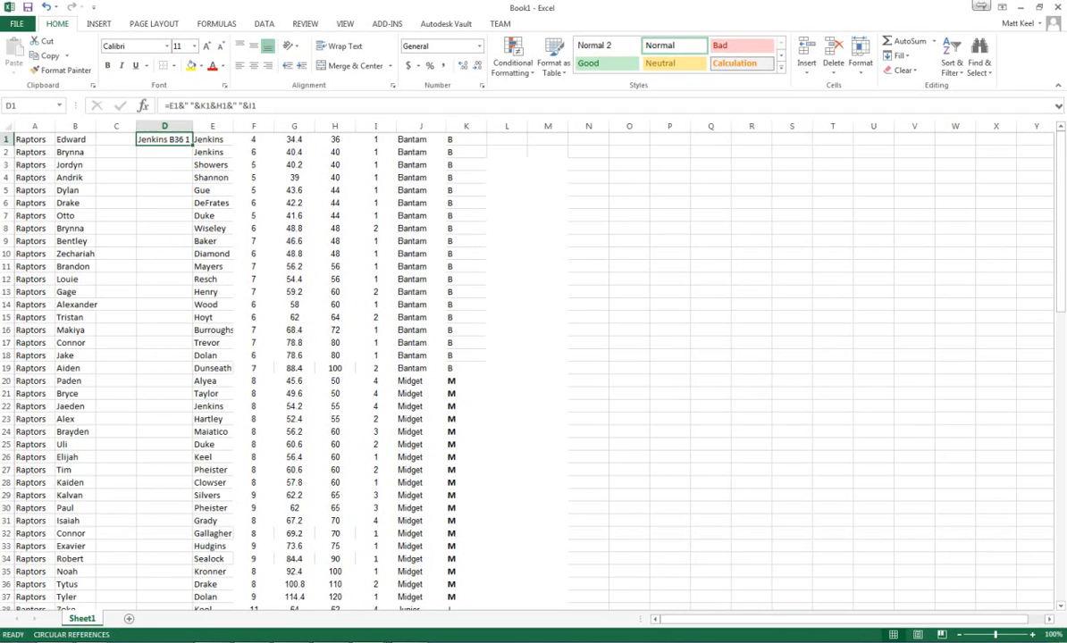
left_click_drag(192, 146, 183, 587)
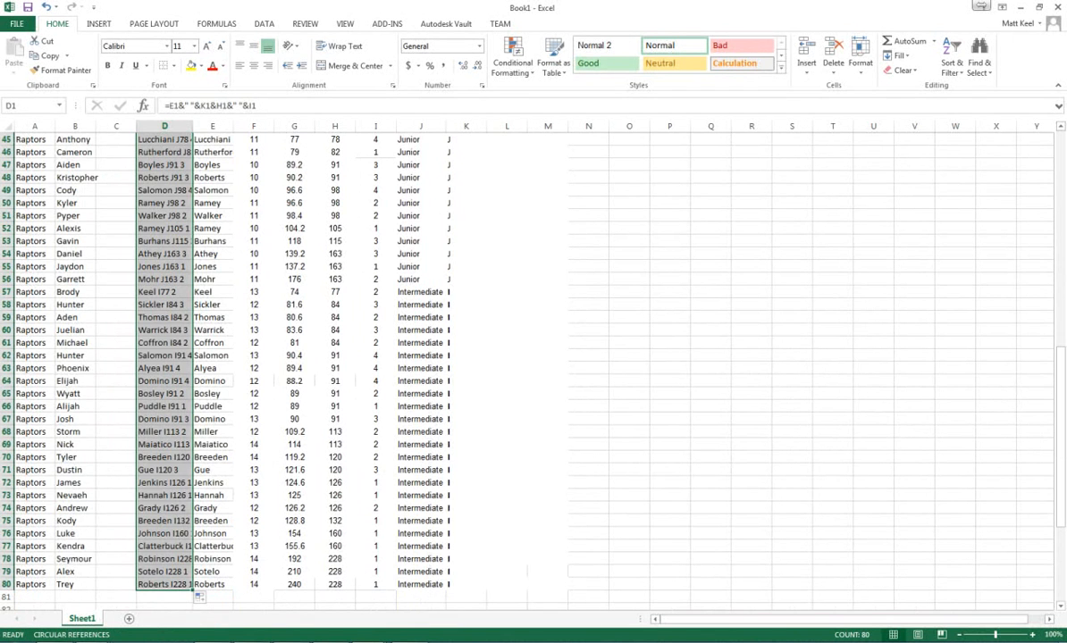
scroll(534, 362, "up", 15)
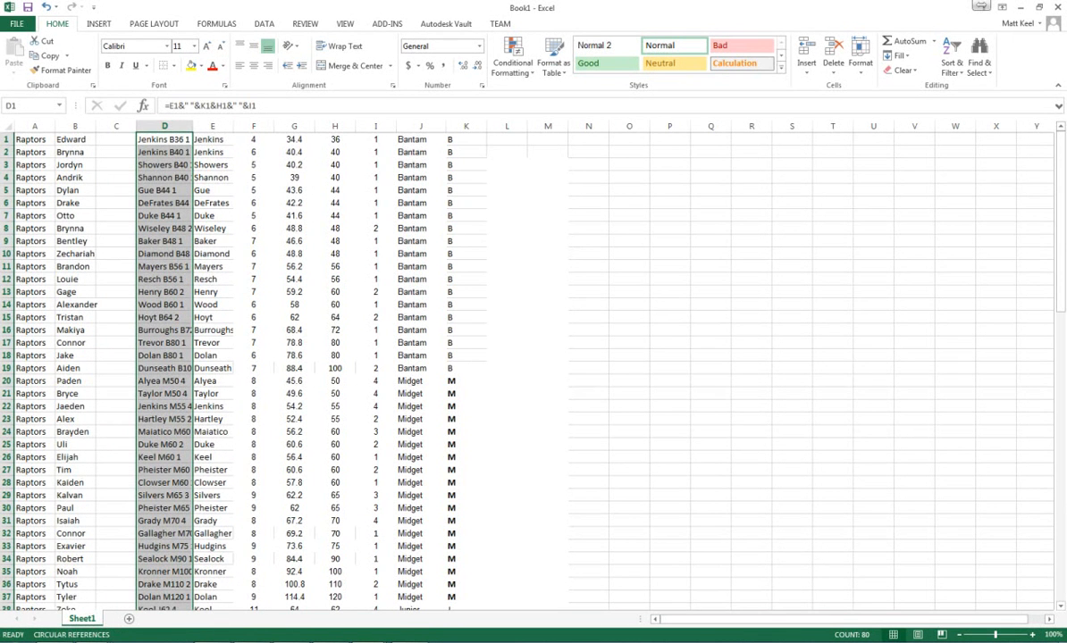
double_click(193, 126)
scroll(534, 362, "down", 5)
scroll(533, 362, "up", 5)
- Copy D1:D80, paste it as values only starting at C1, and auto-fit column C
key("ctrl+c")
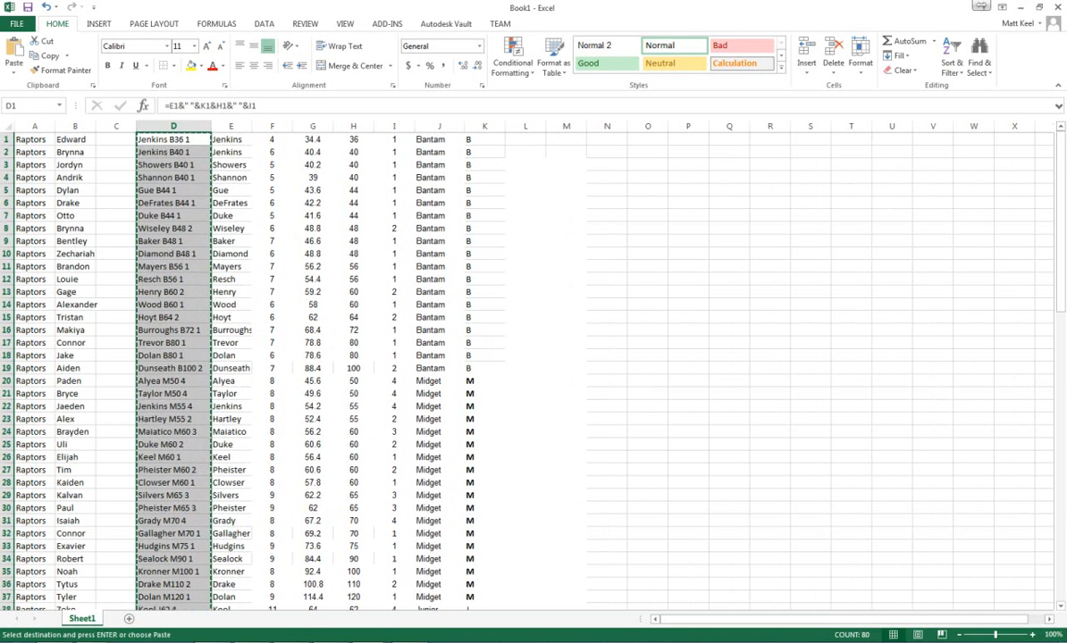
right_click(115, 139)
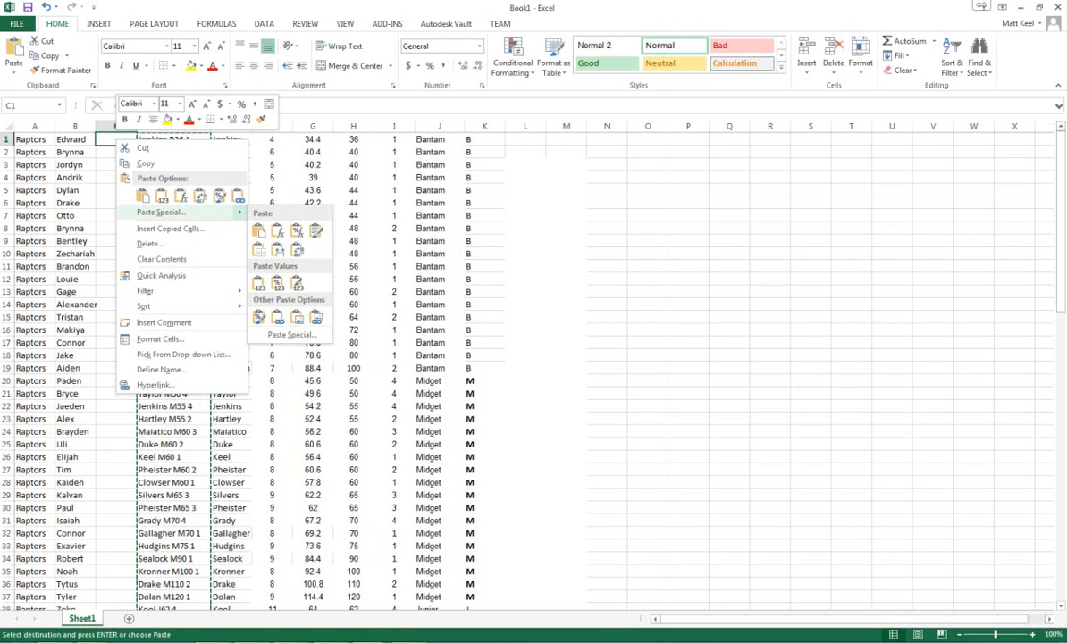
left_click(236, 213)
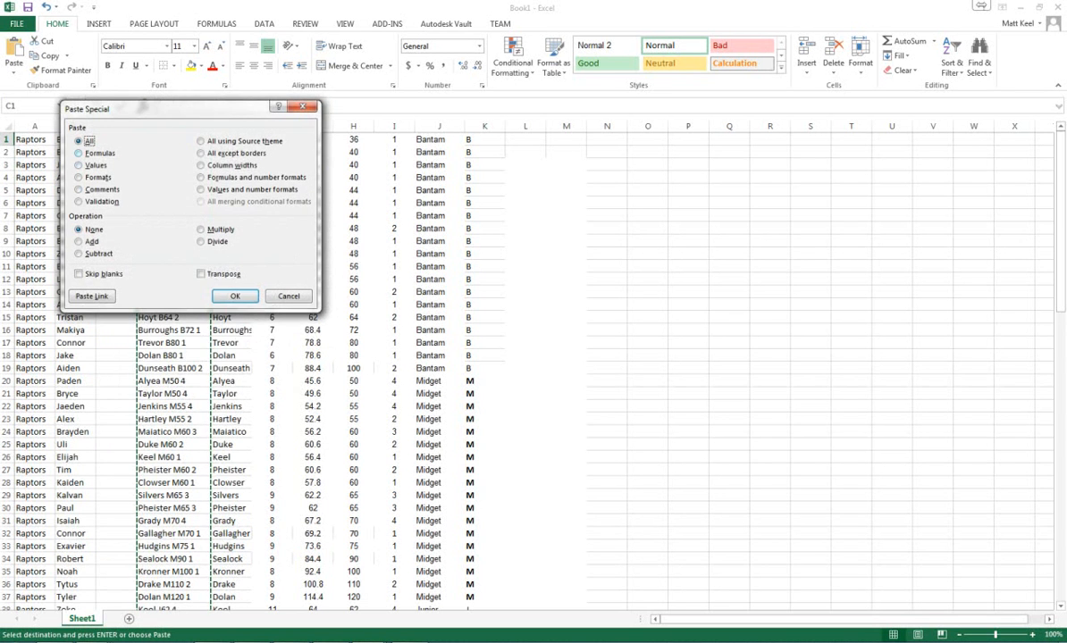
left_click(85, 165)
key("Return")
double_click(136, 126)
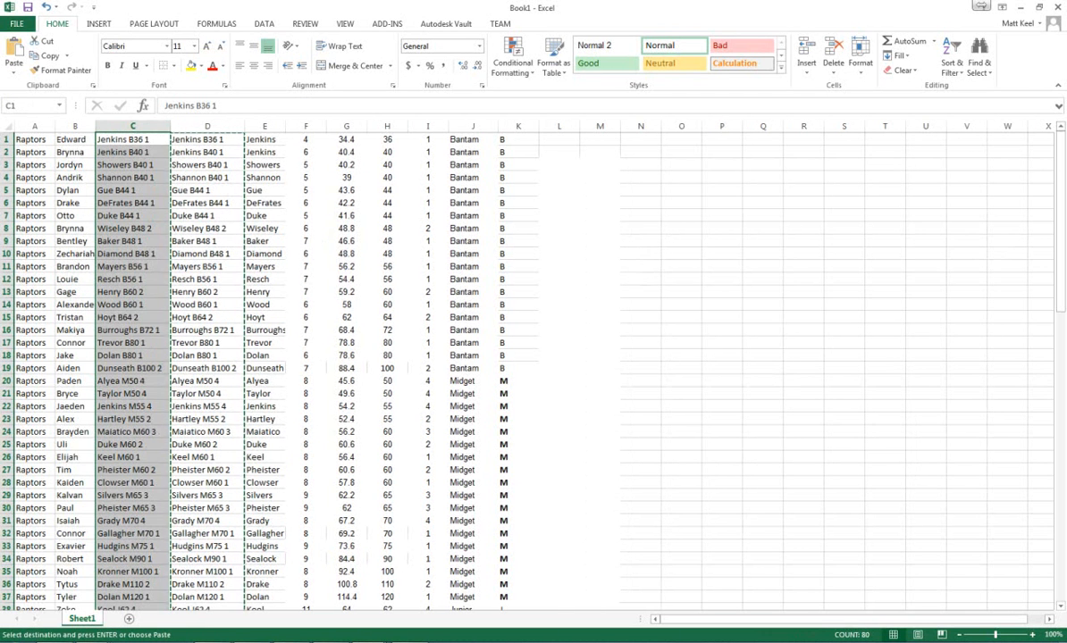
- Delete the formula column D and the original last-name column E
left_click(132, 140)
left_click(207, 139)
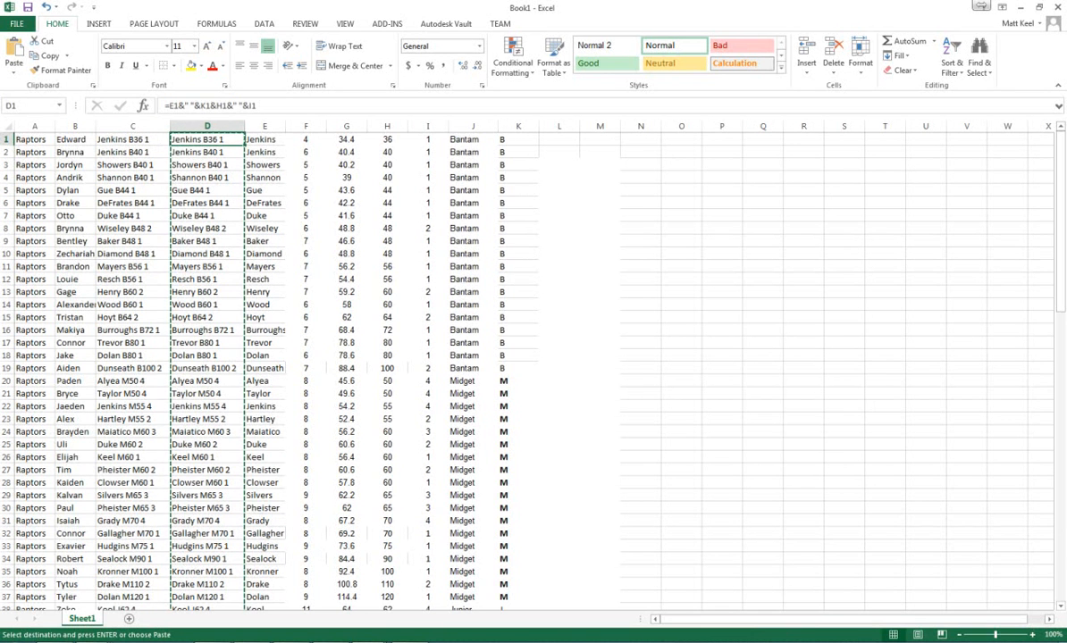
left_click(132, 140)
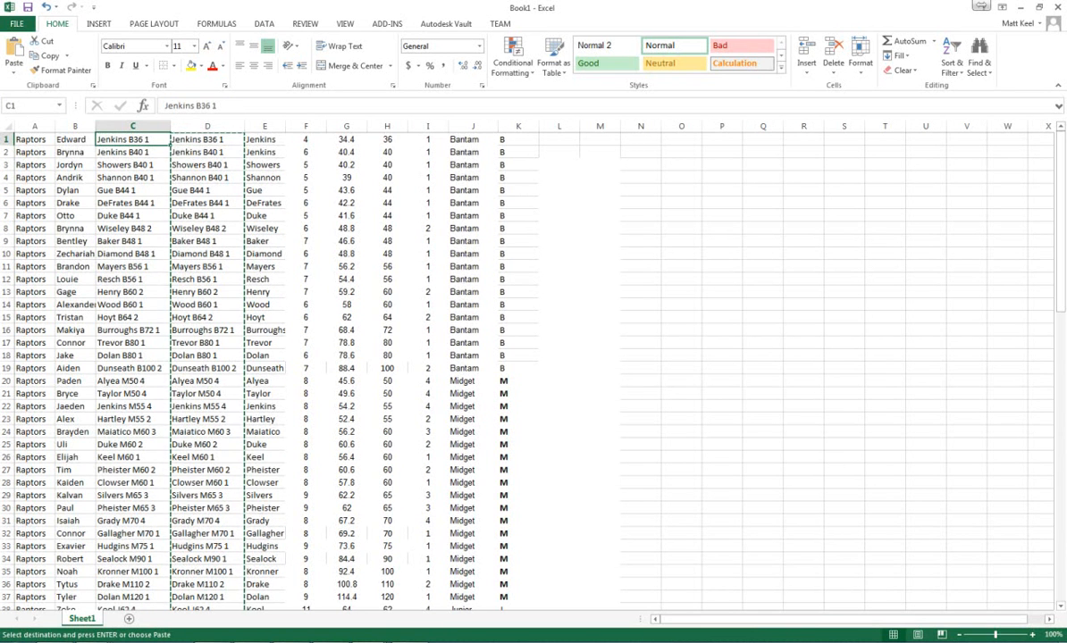
left_click_drag(207, 125, 273, 125)
right_click(237, 121)
left_click(268, 212)
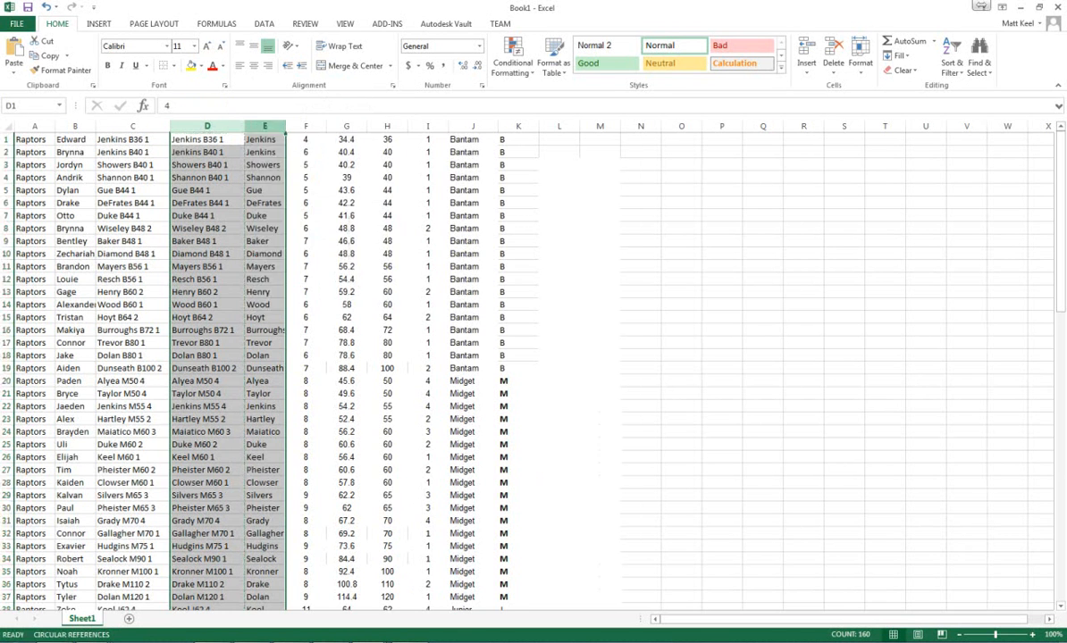
- Review the combined last name, division, weight class and rating entries in column C
left_click(133, 139)
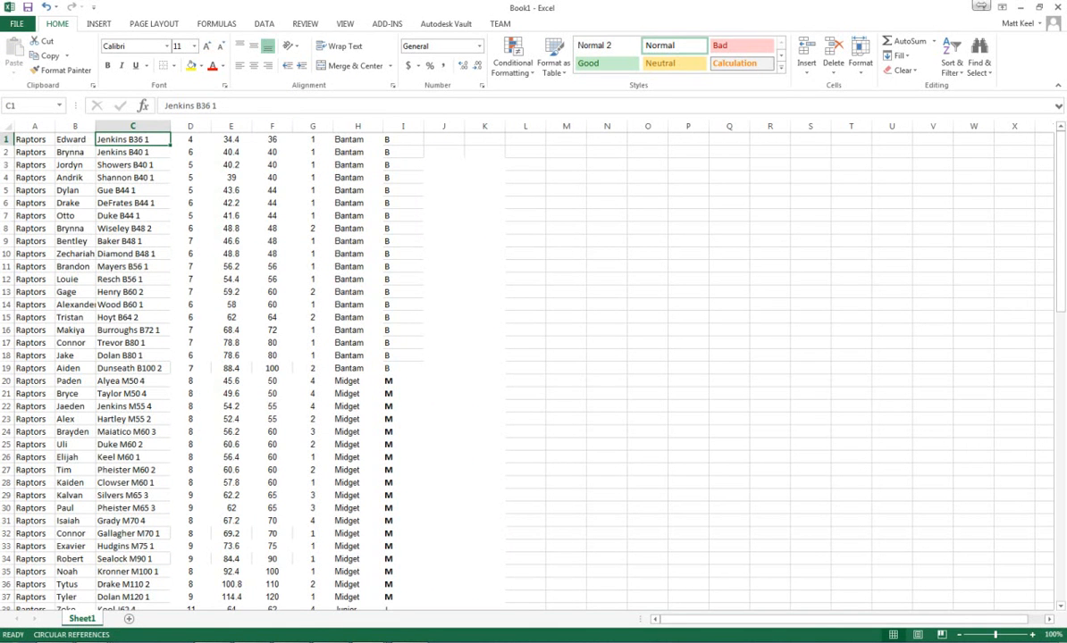
key("Down")
key("Down")
key("Down")
key("Down")
key("Down")
key("Down")
key("Down")
key("Down")
key("Down")
key("Down")
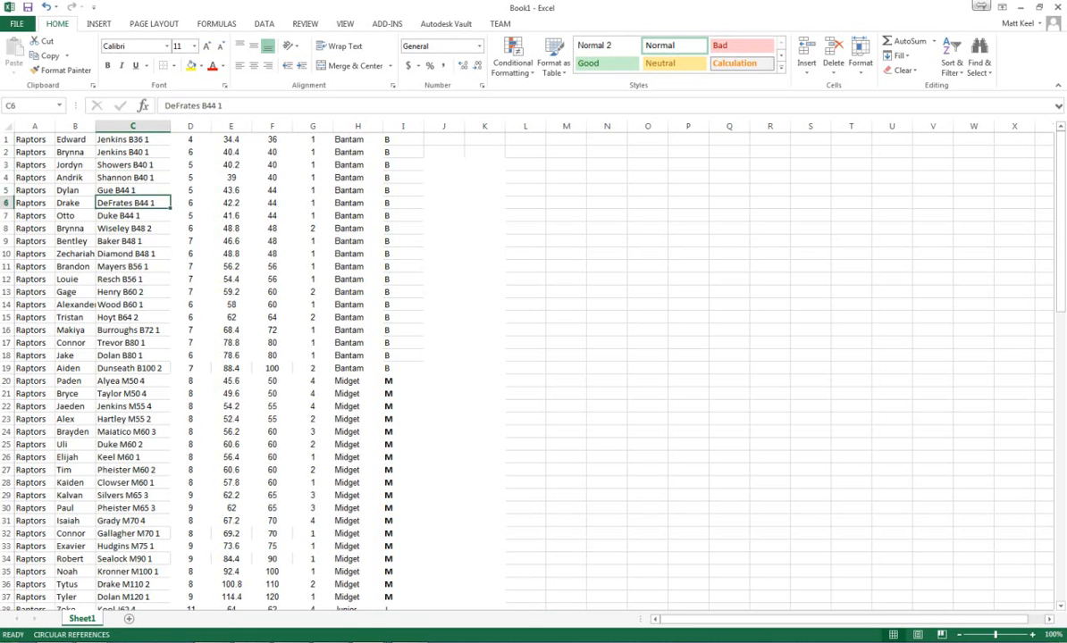
key("Down")
key("Down")
key("Up")
key("Up")
key("Up")
key("Up")
key("Up")
key("Up")
key("Up")
key("Up")
key("Up")
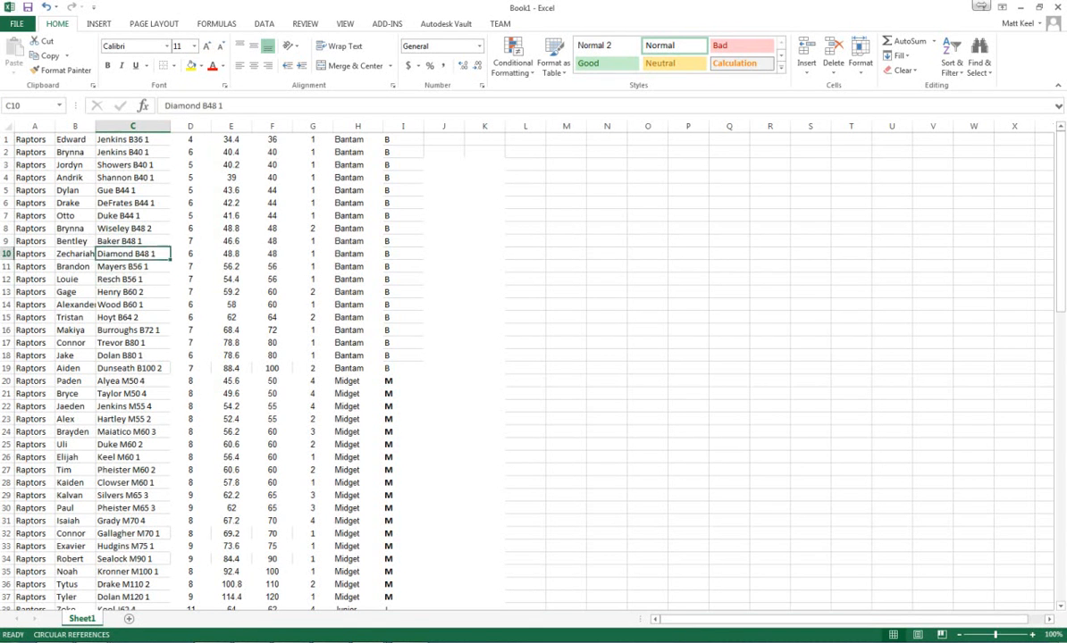
key("Up")
key("Up")
key("Up")
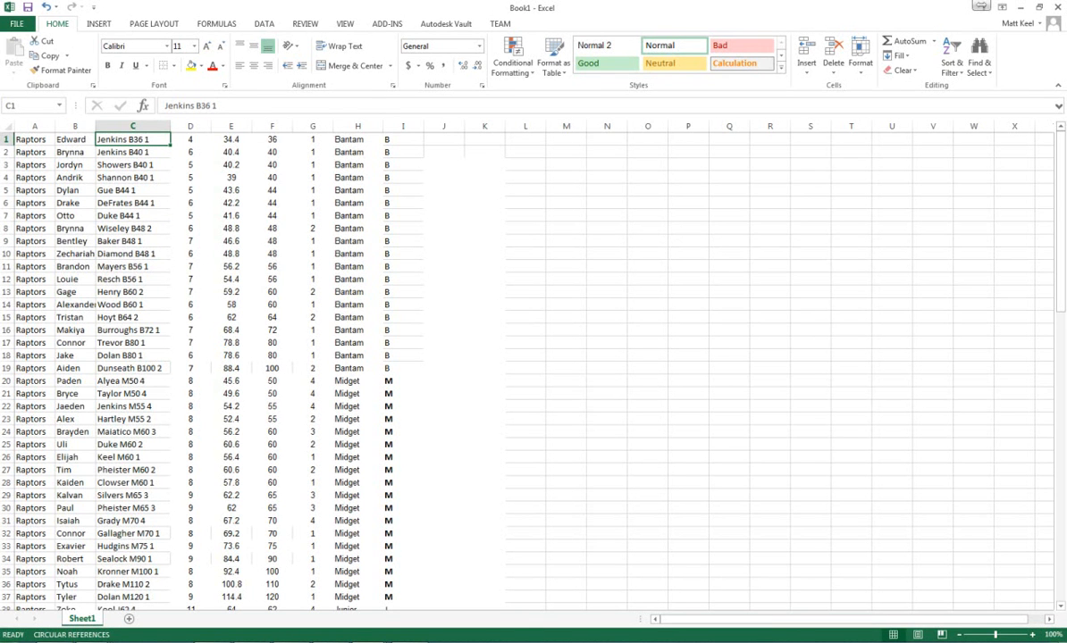
scroll(533, 366, "down", 17)
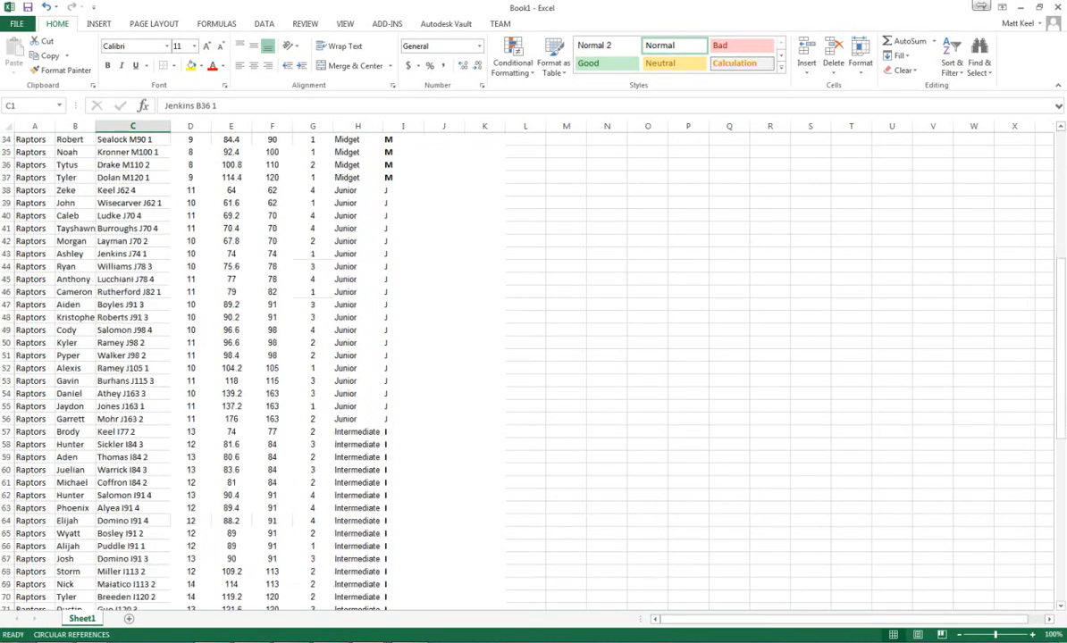
- Delete the division-letter column I and auto-fit the first-name column B
scroll(534, 366, "up", 17)
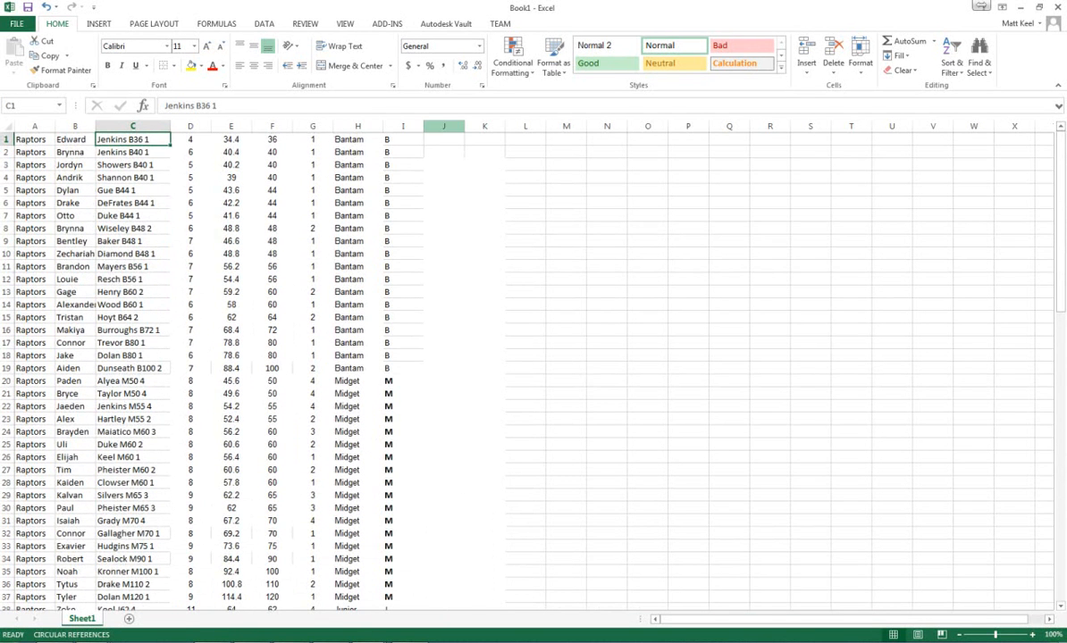
right_click(403, 126)
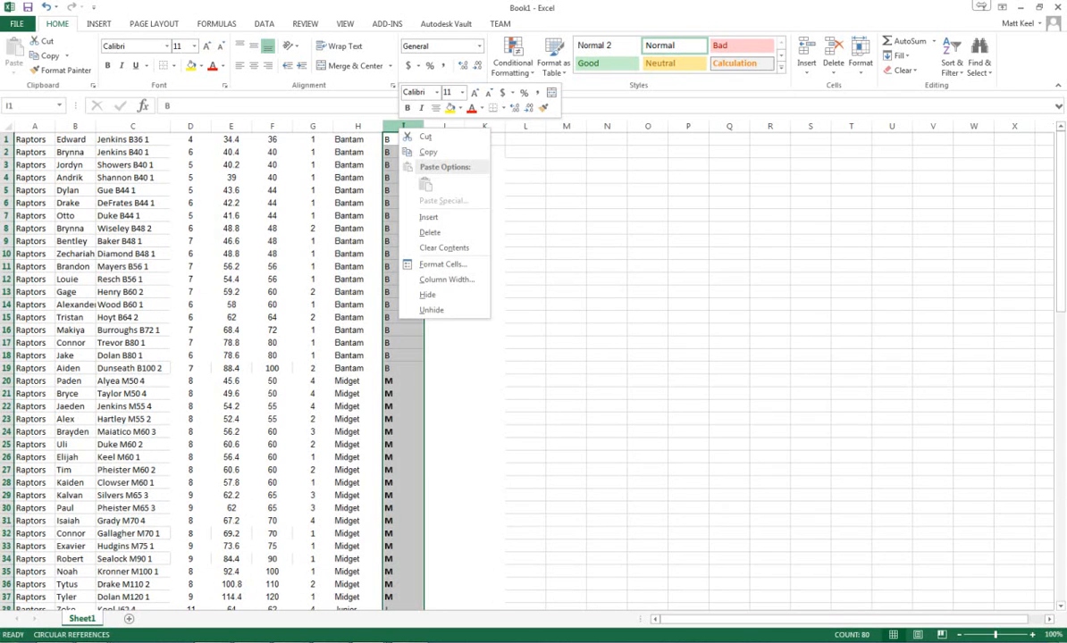
left_click(430, 232)
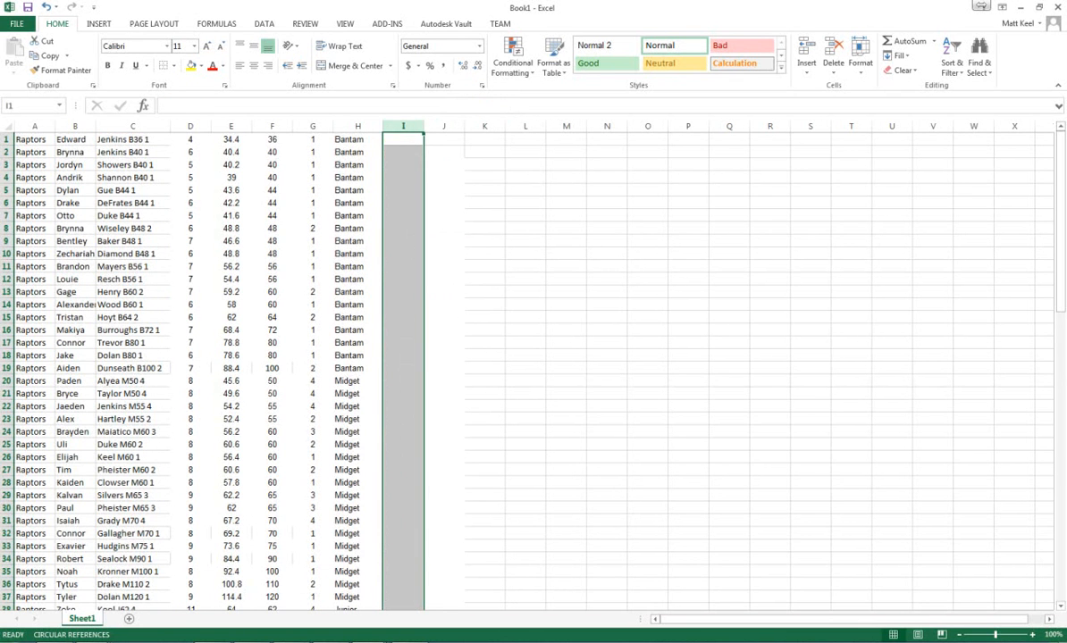
left_click(358, 139)
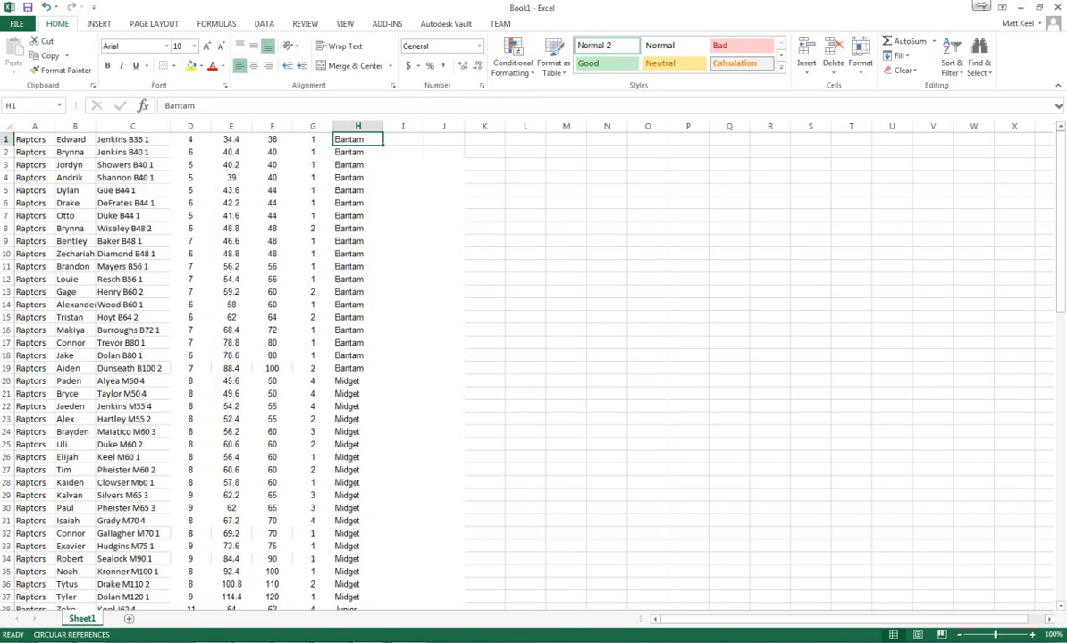
double_click(96, 126)
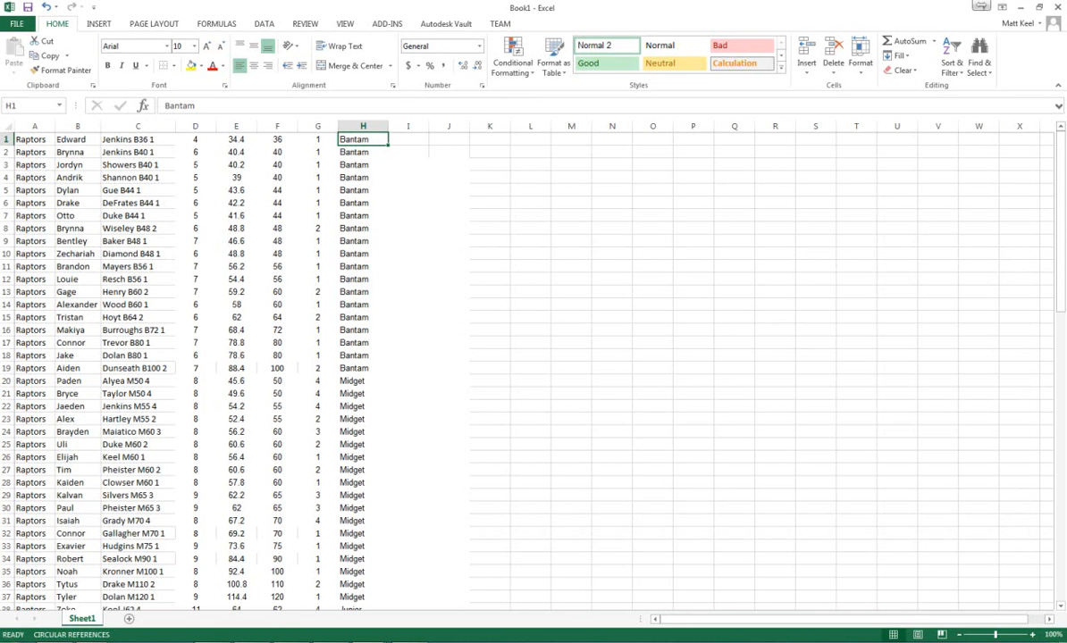
- Return to the Book1 workbook and look through the roster rows sorted by last name
key("alt+Tab")
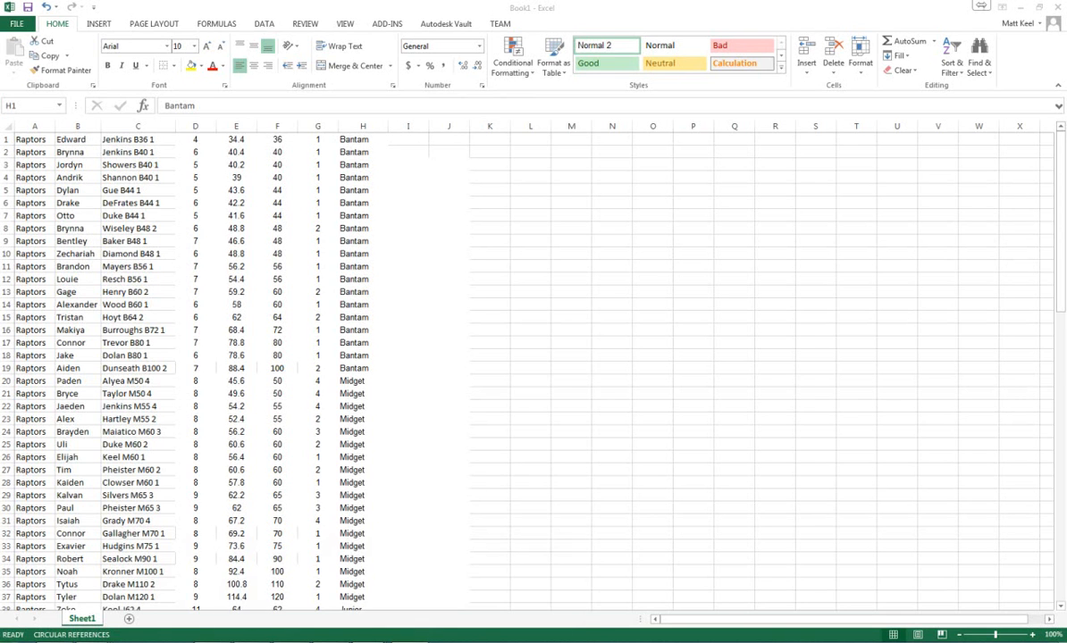
mouse_move(370, 641)
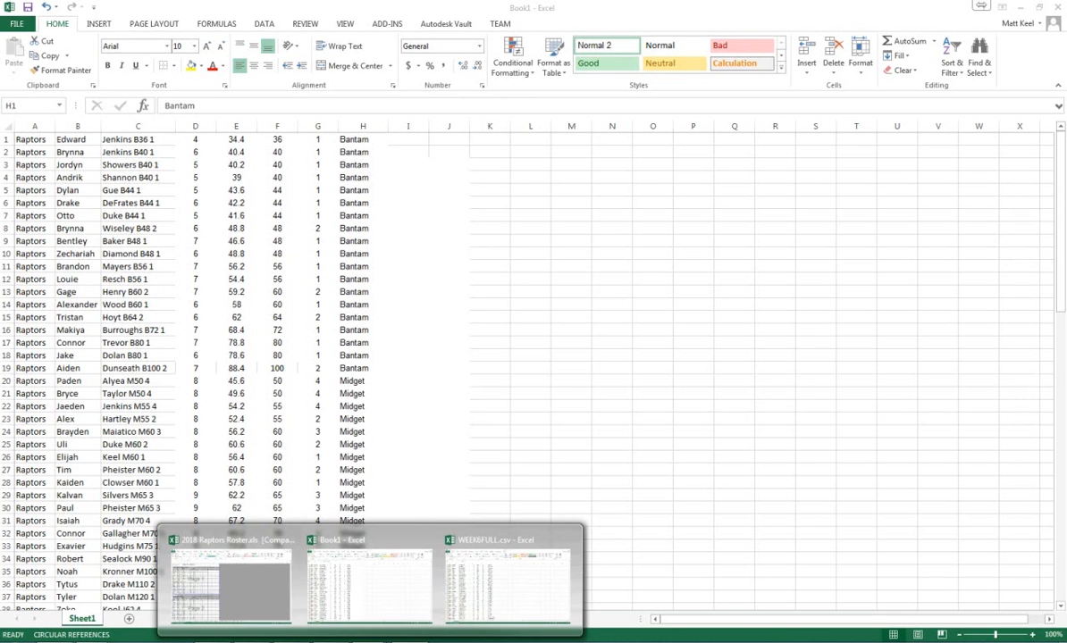
left_click(369, 581)
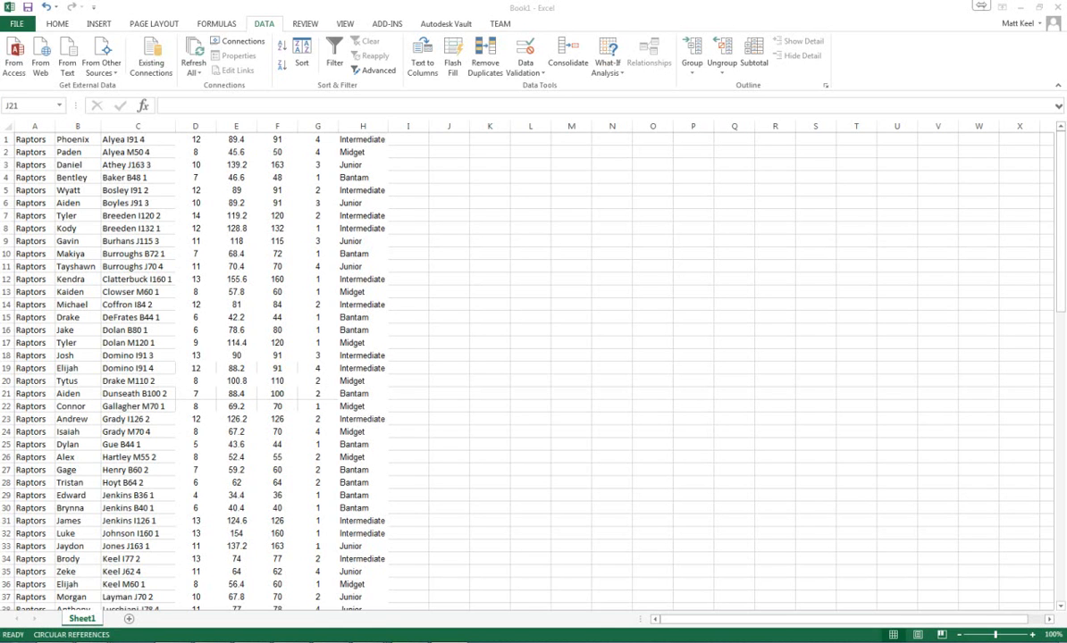
left_click(196, 330)
left_click(138, 242)
left_click(235, 330)
scroll(235, 330, "down", 7)
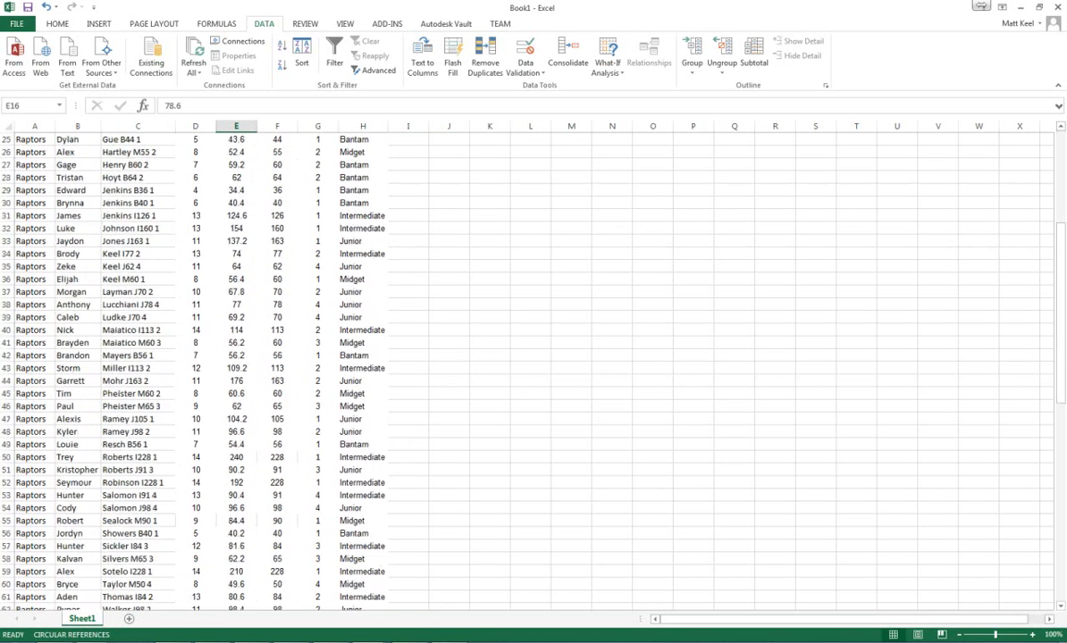
scroll(236, 330, "up", 7)
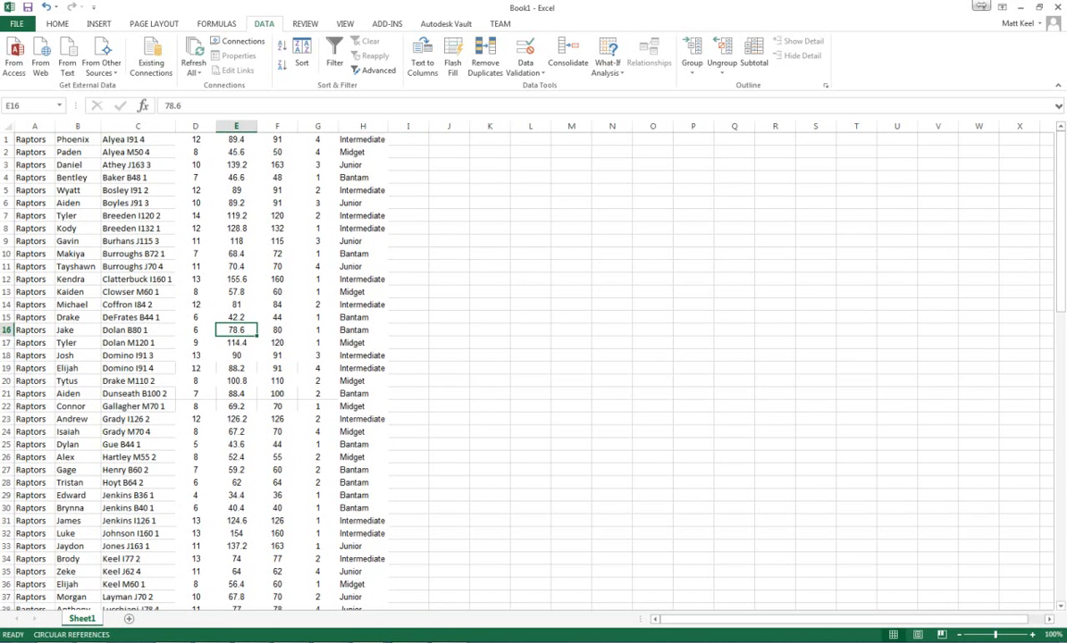
- Start saving a copy of the workbook in the Rosters Sent 2017 folder with CSV (Comma delimited) as the file type
left_click(16, 23)
left_click(27, 175)
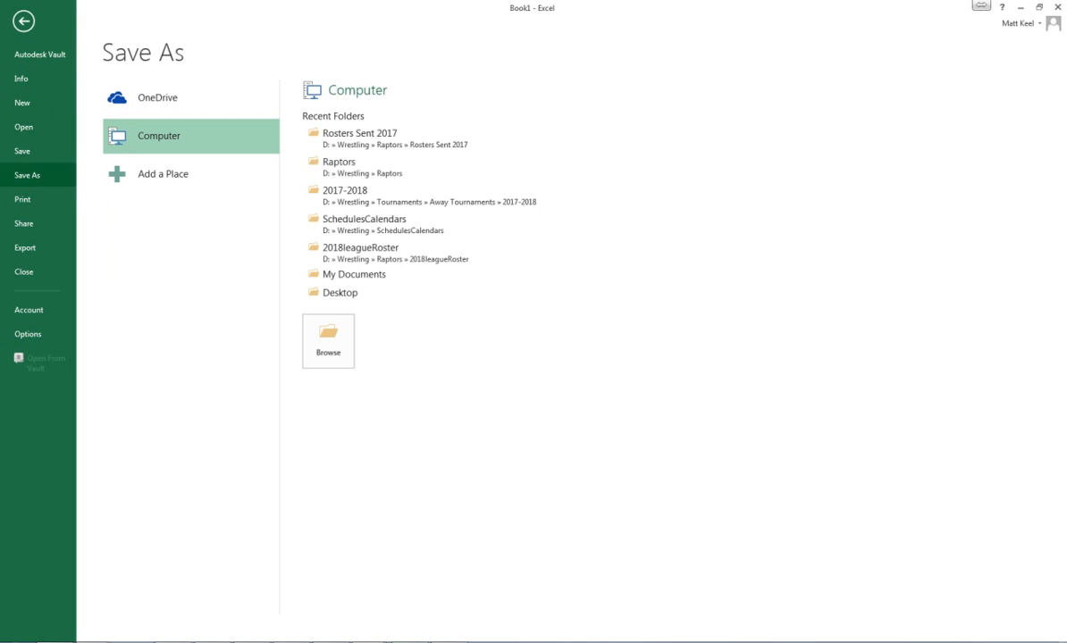
left_click(375, 137)
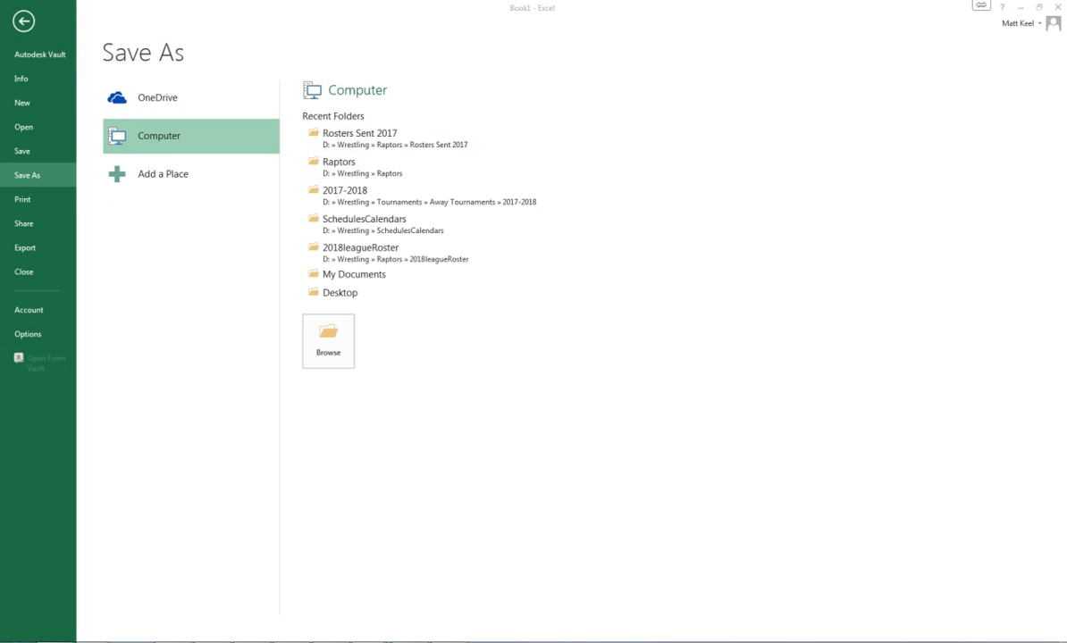
left_click(179, 167)
scroll(178, 167, "down", 5)
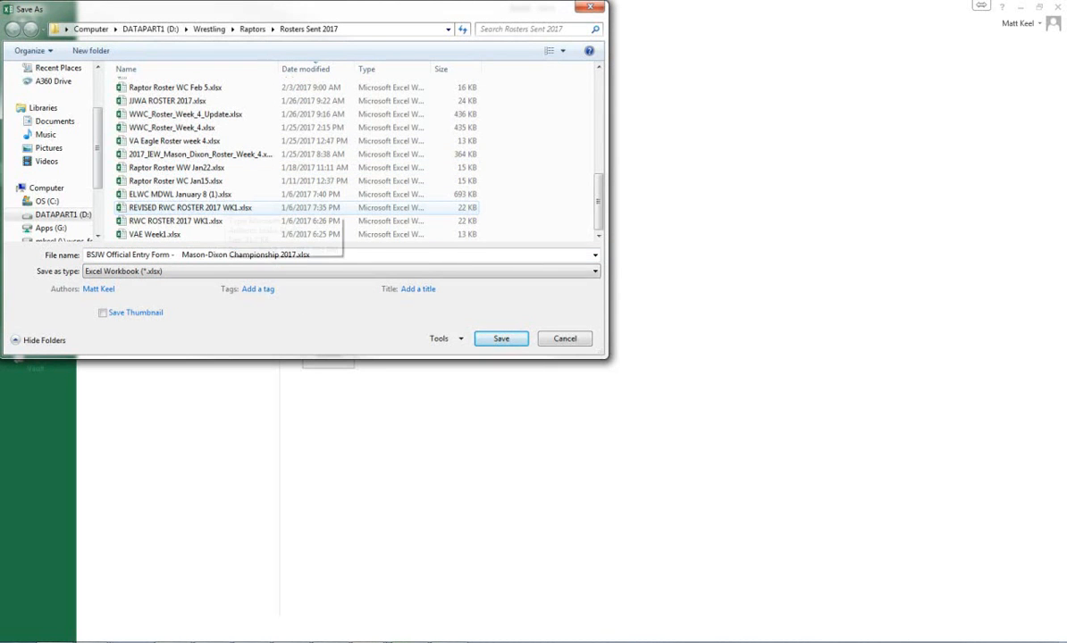
scroll(225, 206, "up", 3)
left_click(228, 272)
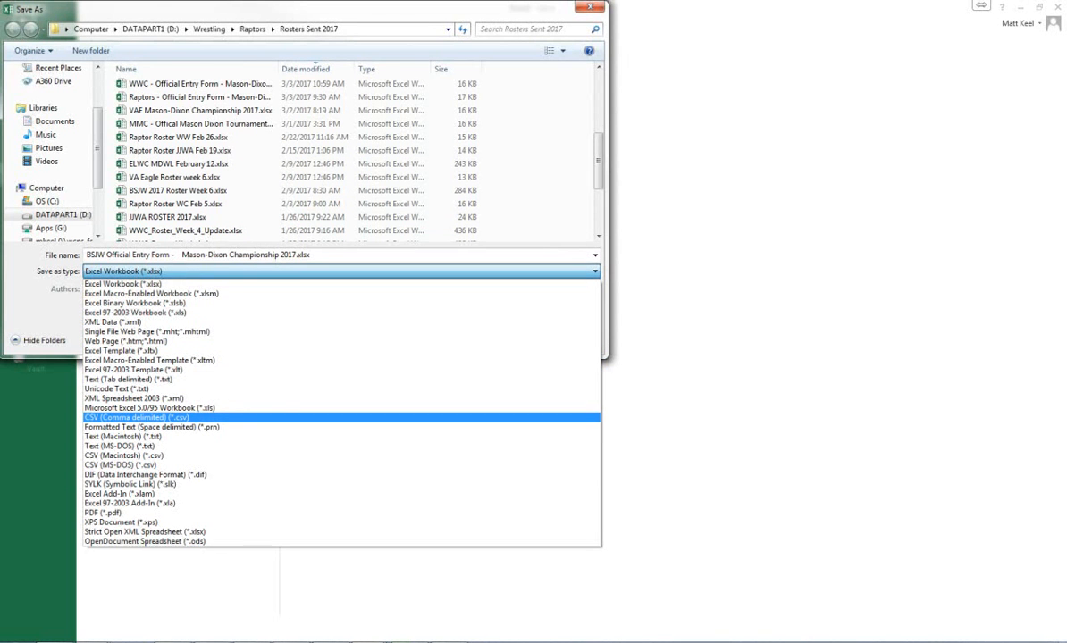
left_click(136, 417)
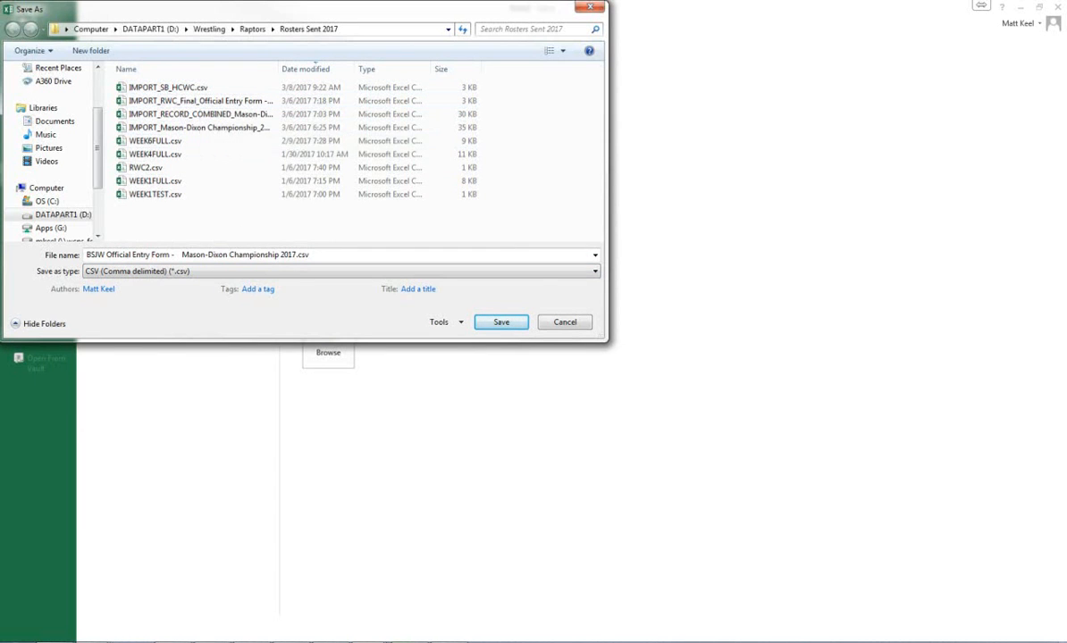
- Name the file WEEK1RAPTORS.csv, save it, and keep the CSV format
left_click(171, 141)
left_click(165, 194)
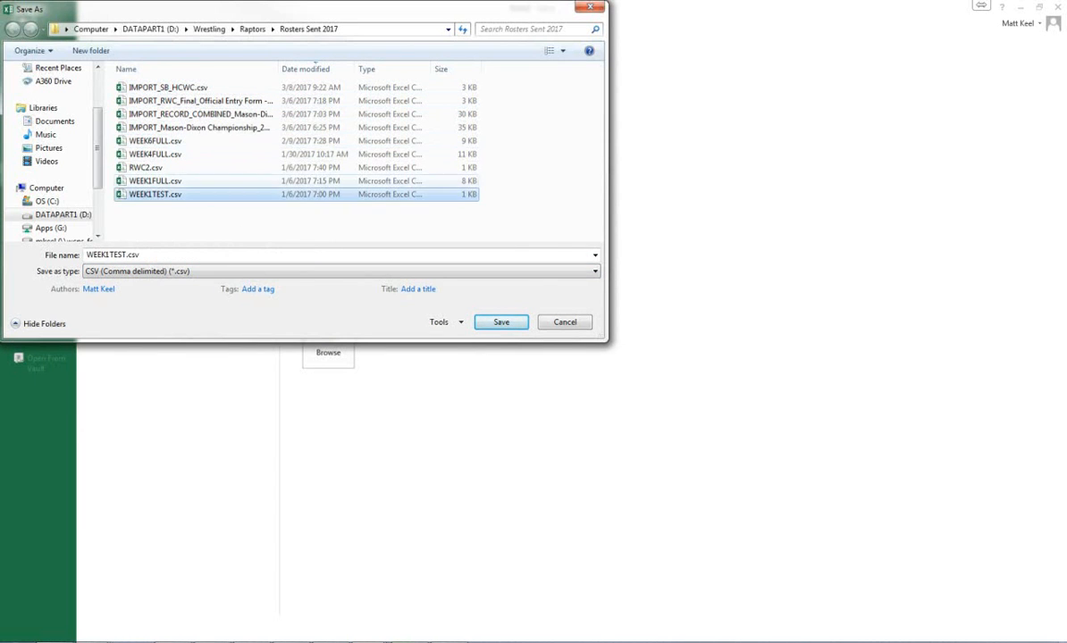
left_click(165, 182)
left_click(110, 256)
left_click_drag(109, 255, 126, 256)
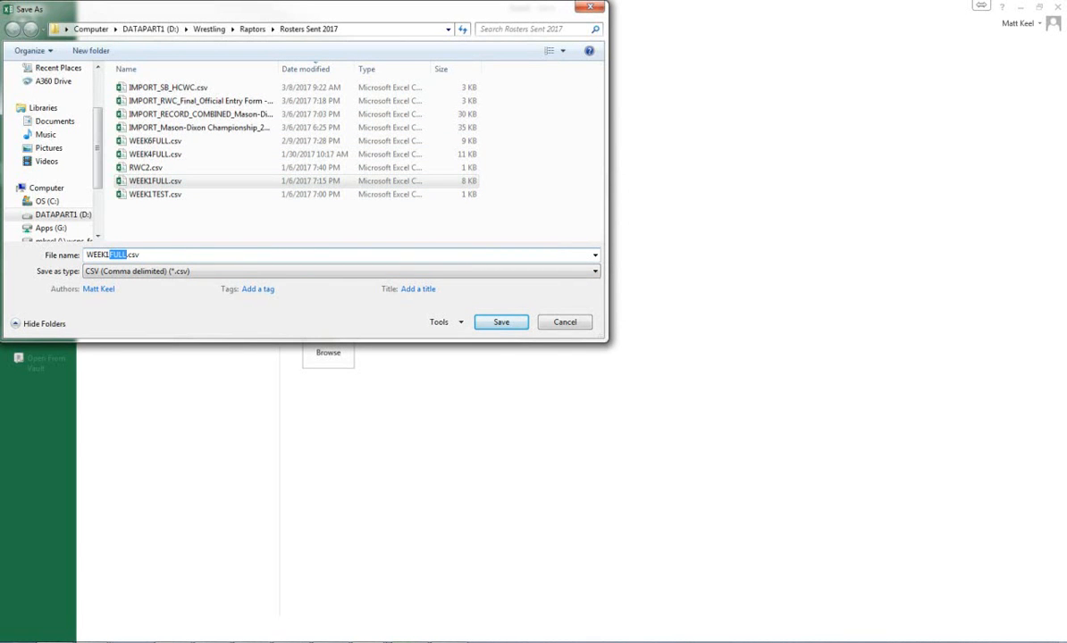
type("RAPTORS")
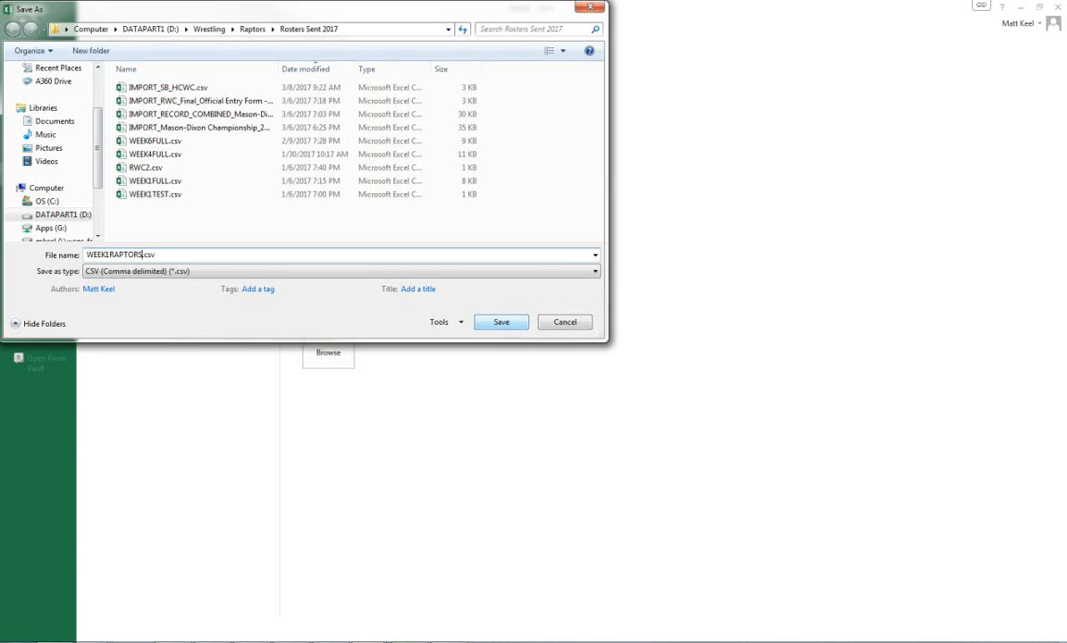
key("Return")
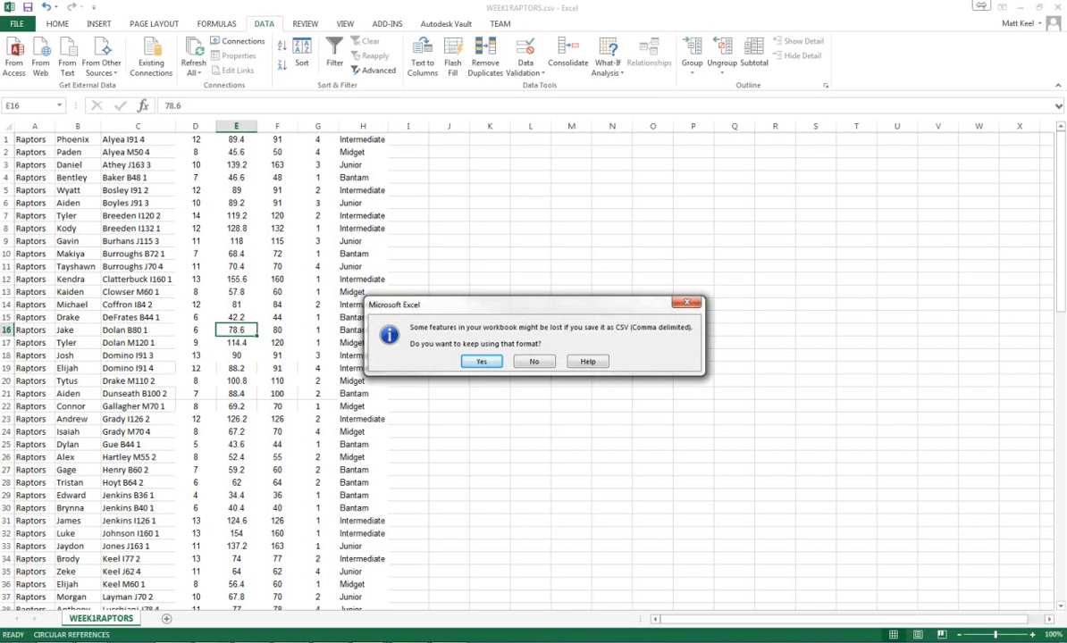
key("Return")
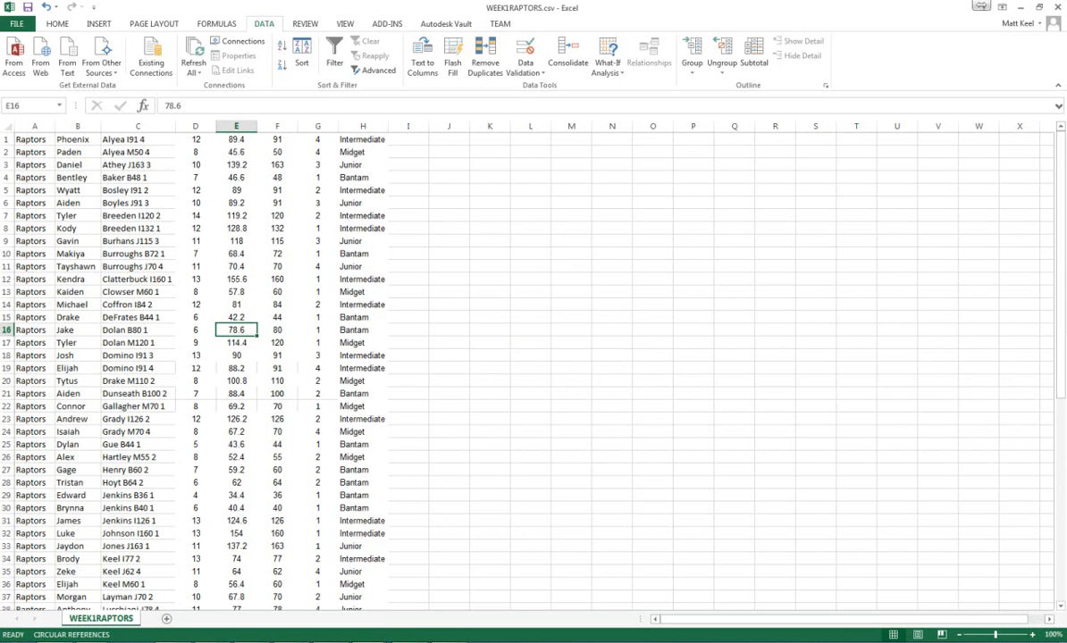
- Open WEEK1RAPTORS.csv from the Rosters Sent 2017 folder in Notepad and maximize its window
key("alt+Tab")
left_click_drag(0, 88, 536, 36)
scroll(536, 208, "up", 3)
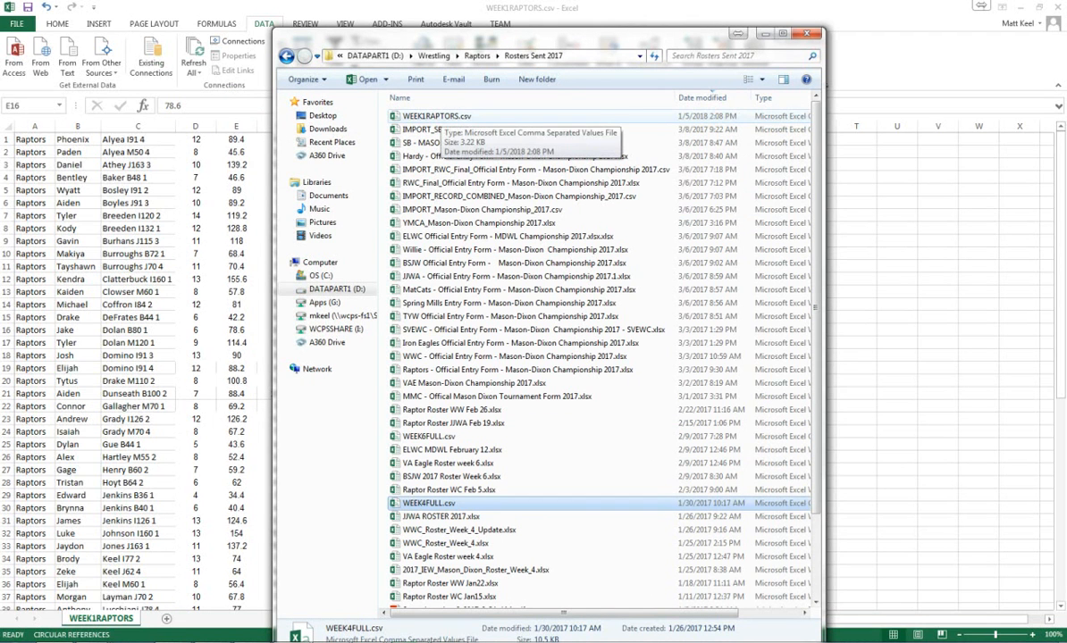
right_click(438, 117)
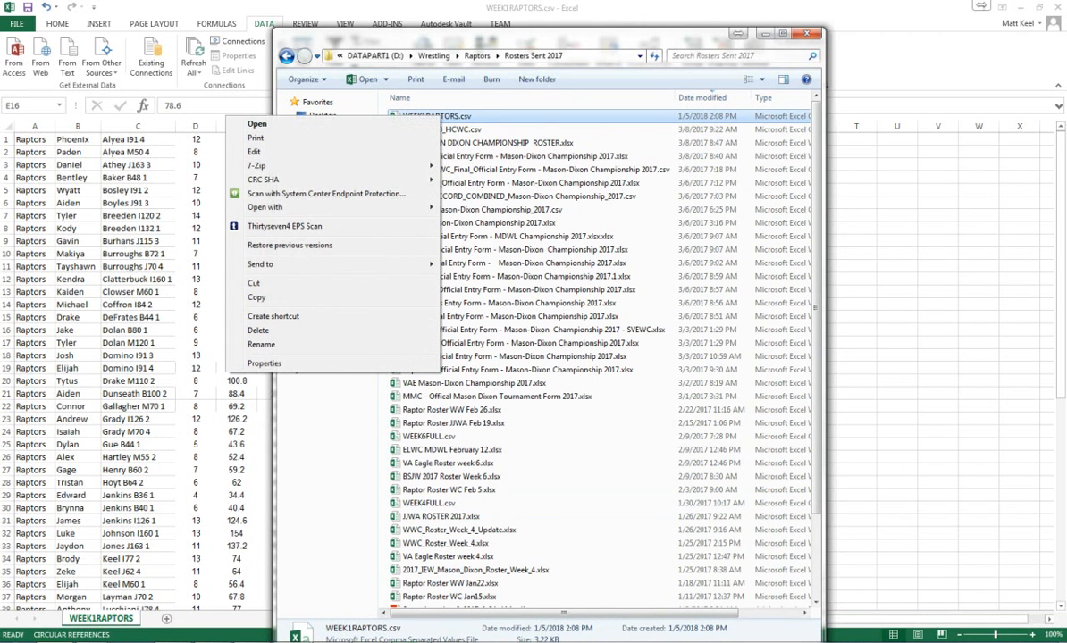
mouse_move(265, 208)
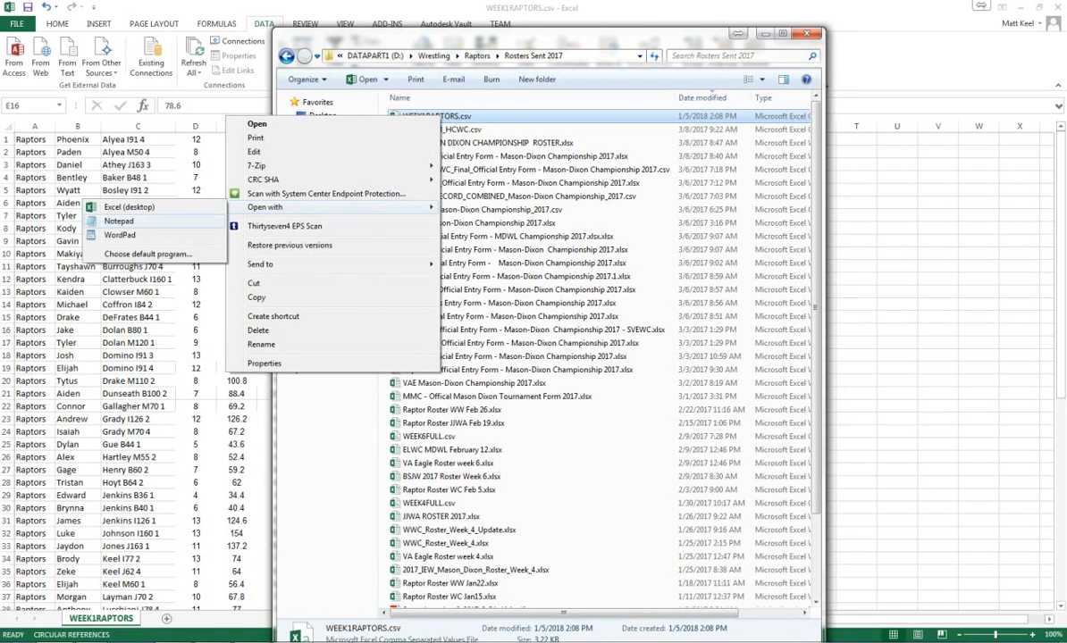
left_click(119, 220)
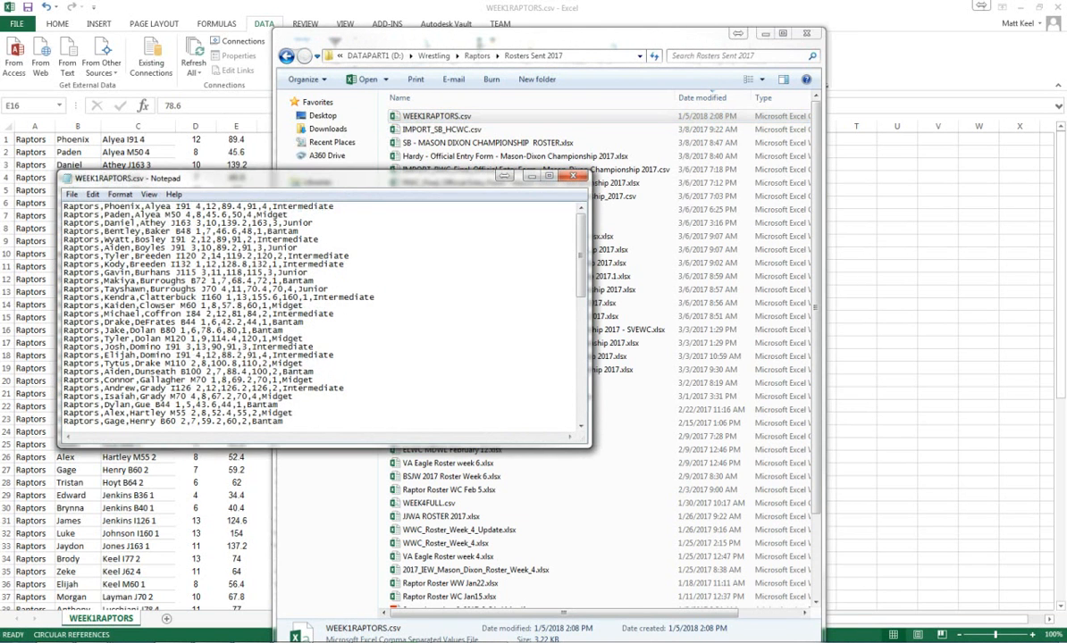
left_click(549, 176)
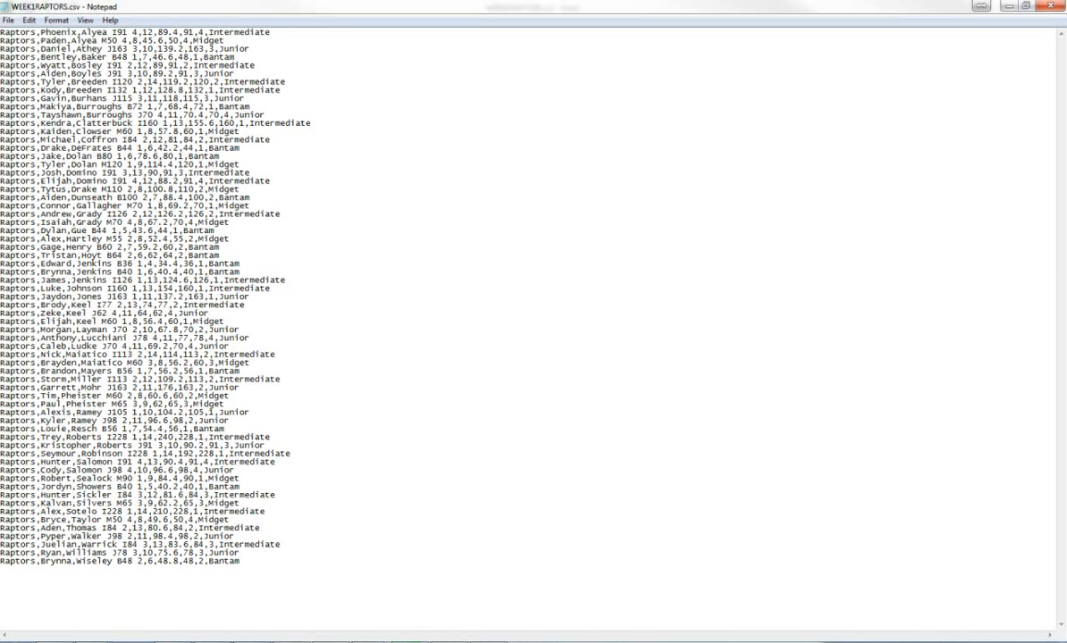
- Copy all comma-separated roster lines from WEEK1RAPTORS.csv and close Notepad
left_click_drag(239, 563, 4, 32)
left_click(212, 289)
left_click_drag(239, 563, 2, 32)
right_click(3, 108)
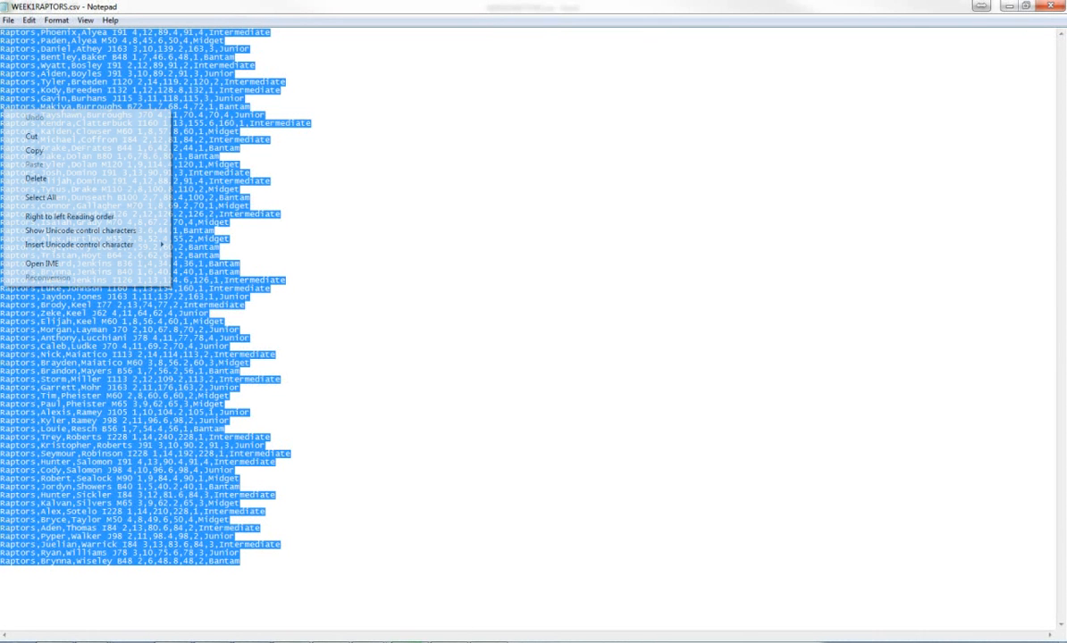
left_click(34, 150)
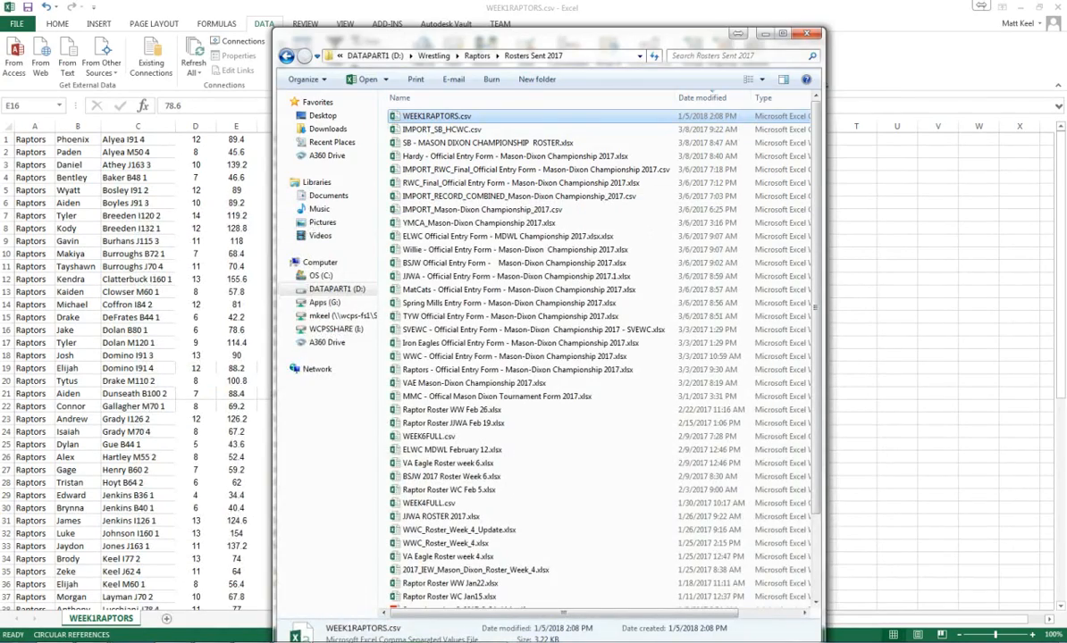
- Switch to Trackwrestling, paste the roster lines into the Upload Wrestlers text box, and check the pasted entries
left_click(764, 34)
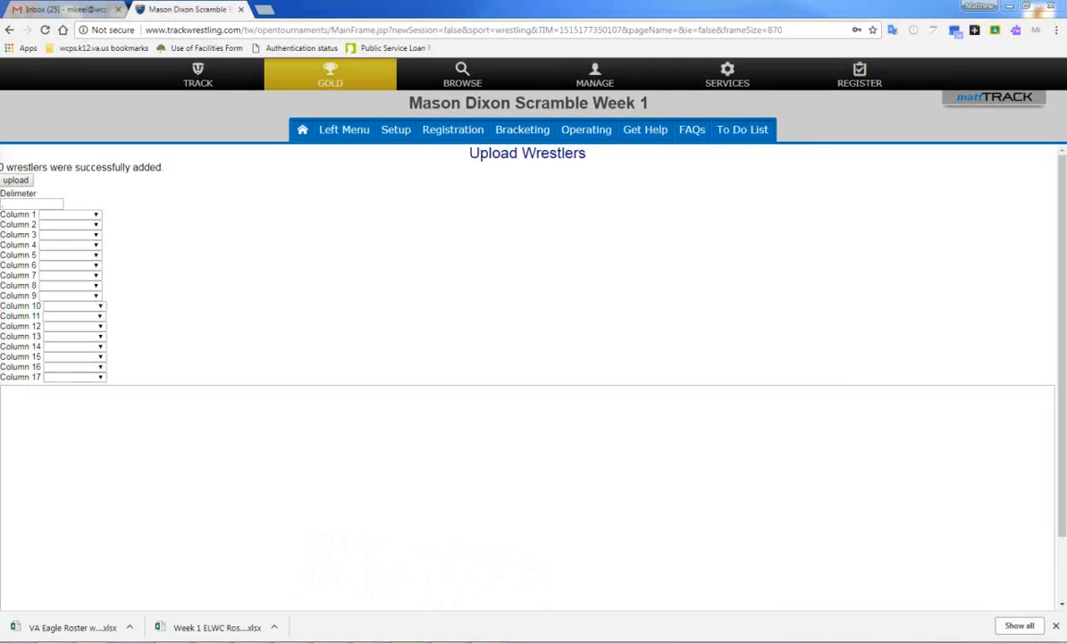
left_click(2, 392)
key("ctrl+v")
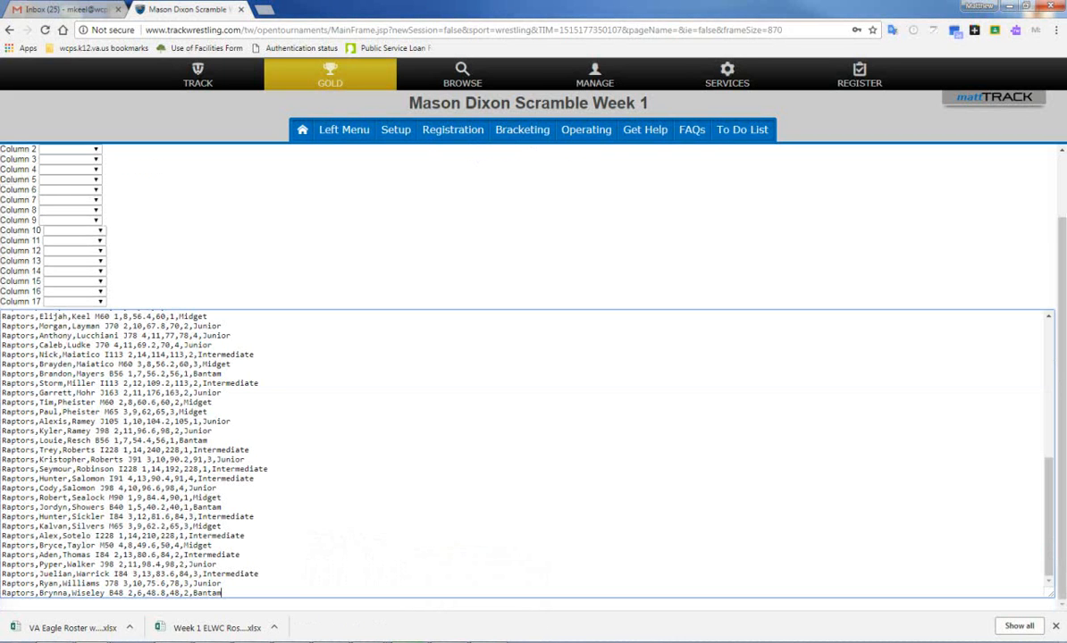
right_click(344, 412)
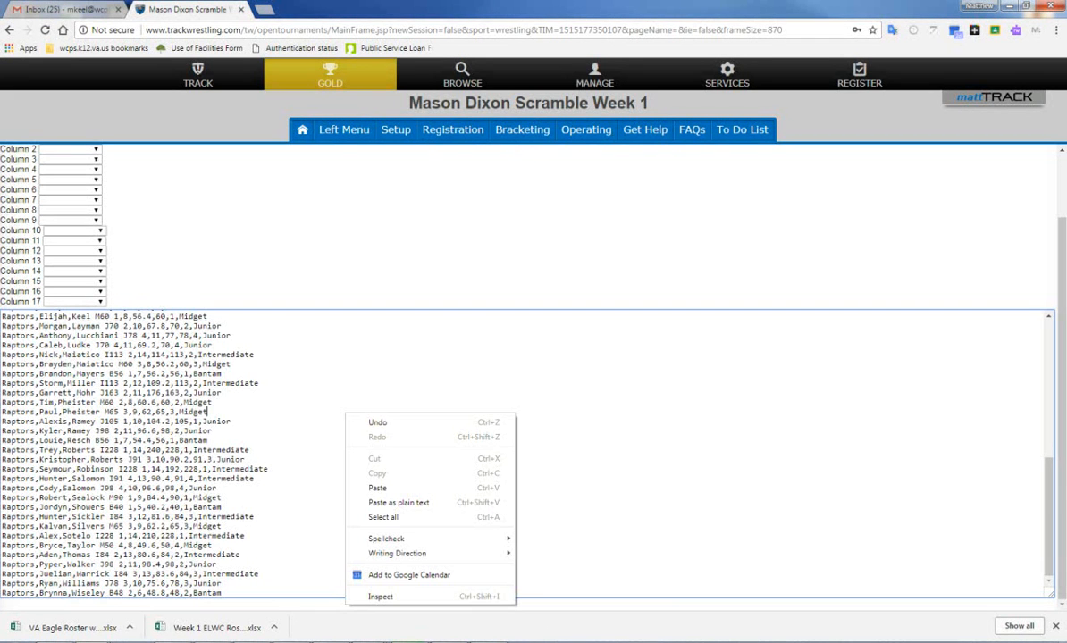
left_click(308, 431)
scroll(308, 432, "up", 8)
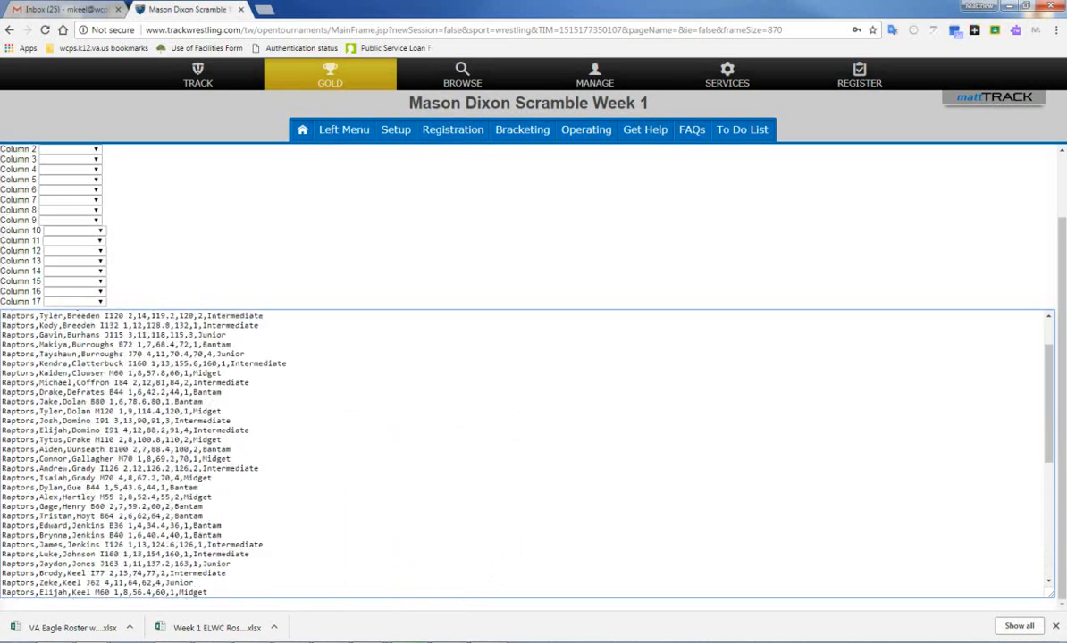
scroll(309, 432, "down", 6)
scroll(308, 431, "down", 3)
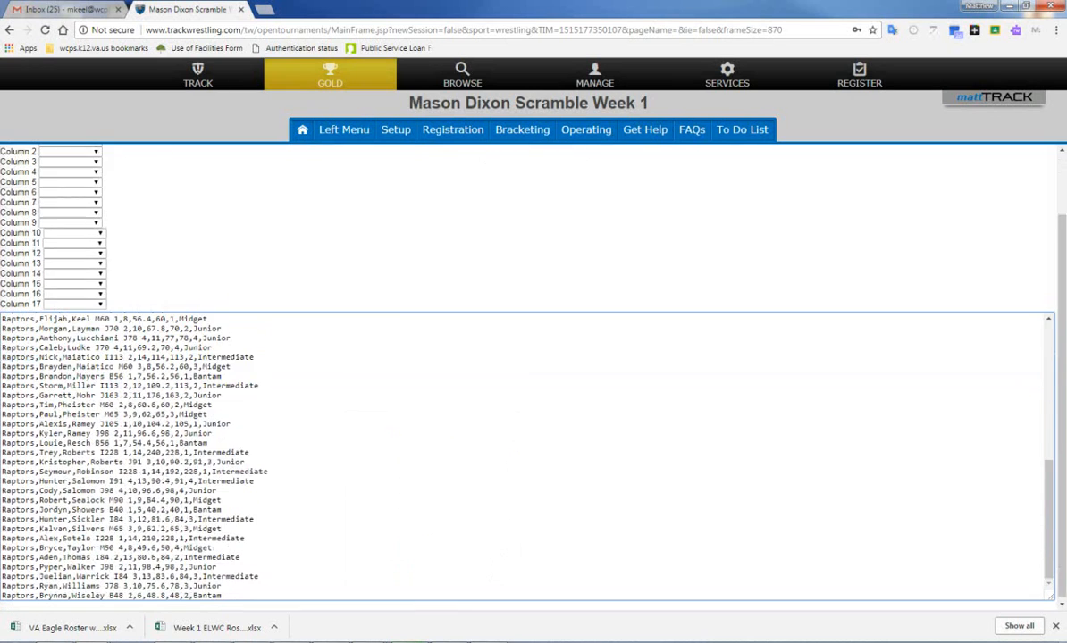
scroll(308, 431, "up", 9)
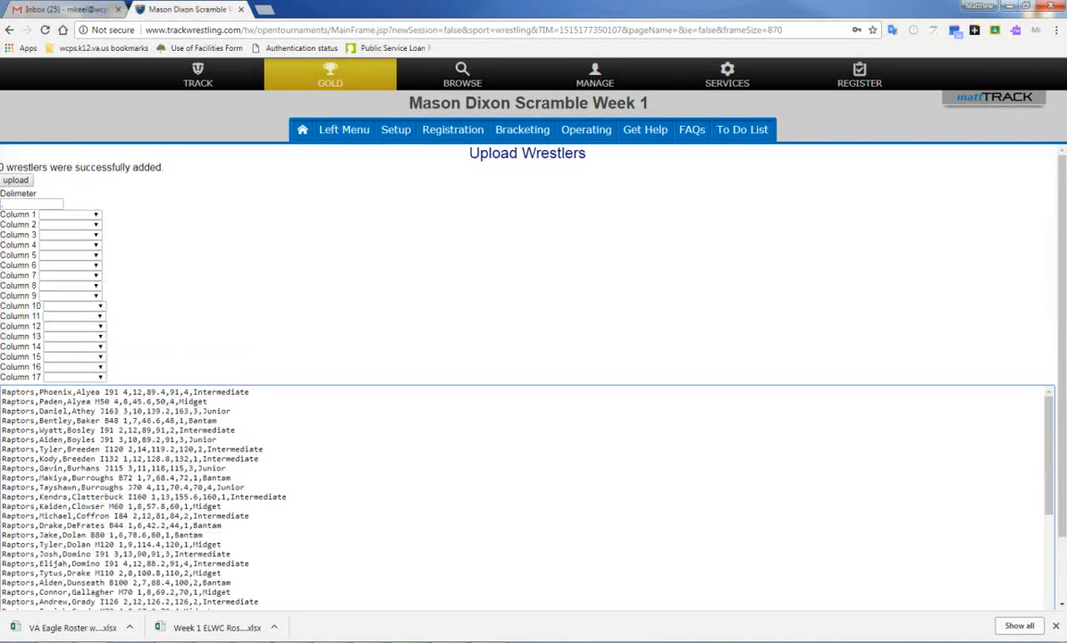
left_click(27, 204)
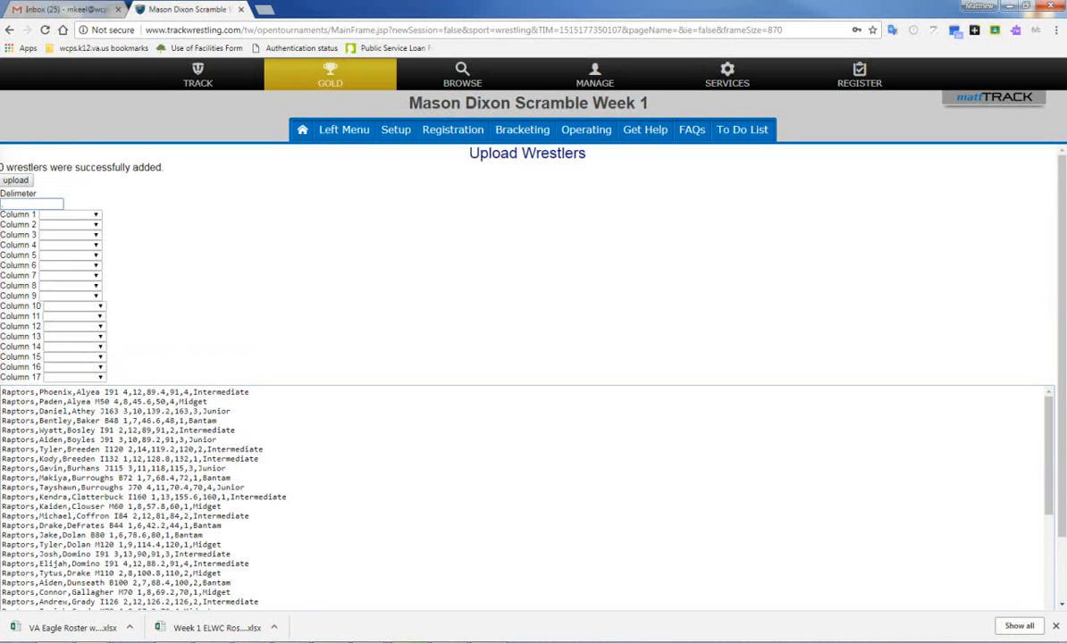
left_click(95, 214)
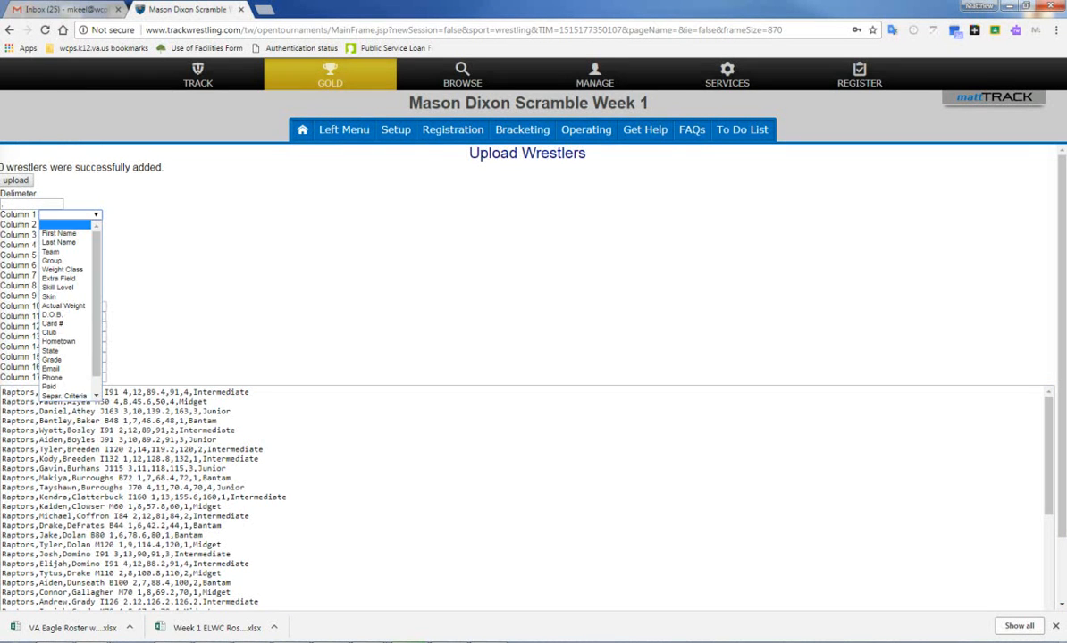
left_click(96, 215)
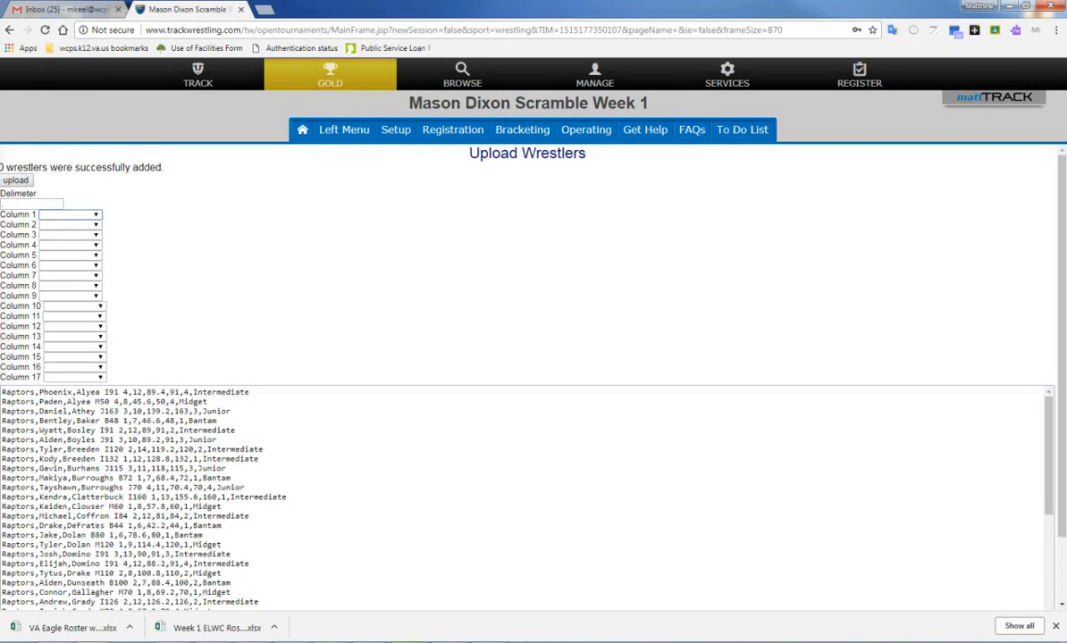
- View the tournament's Teams page, look at the Add Team form, and close it without adding a team
left_click(344, 131)
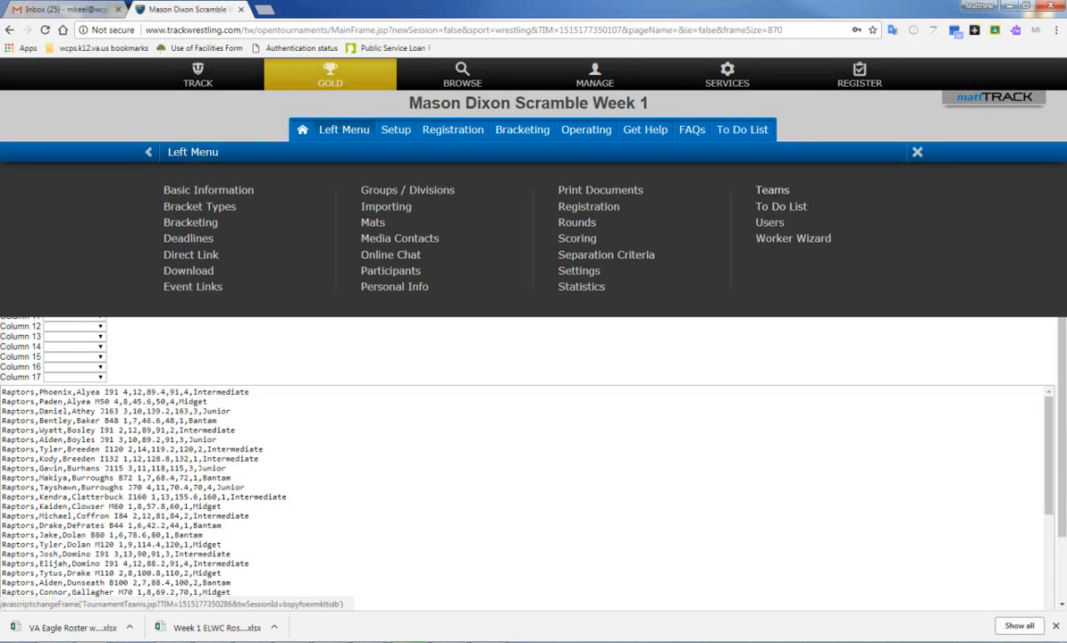
left_click(773, 190)
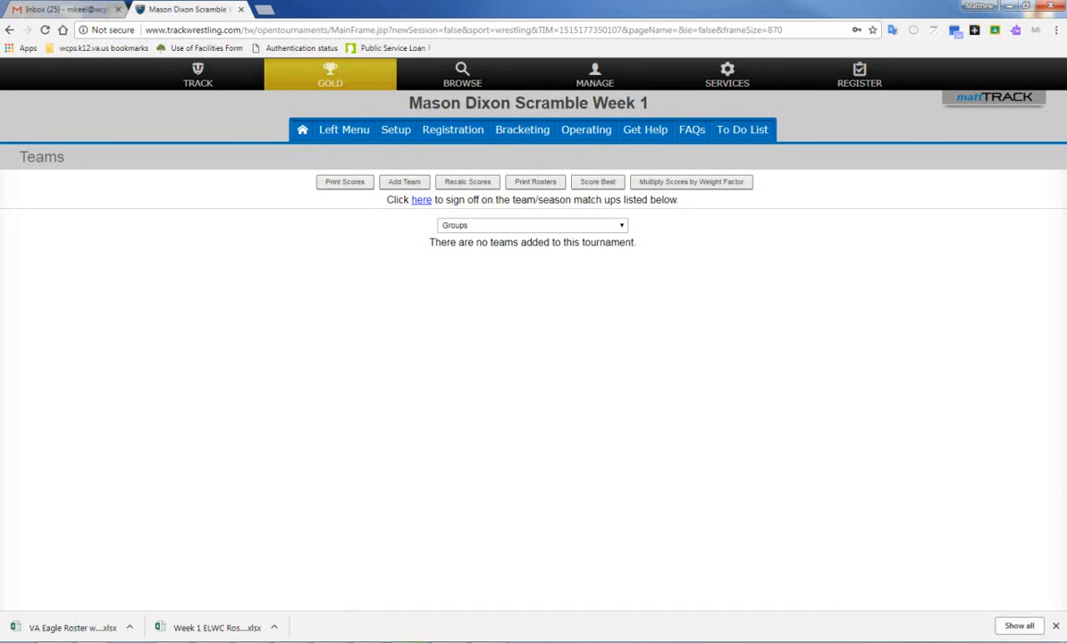
left_click(404, 182)
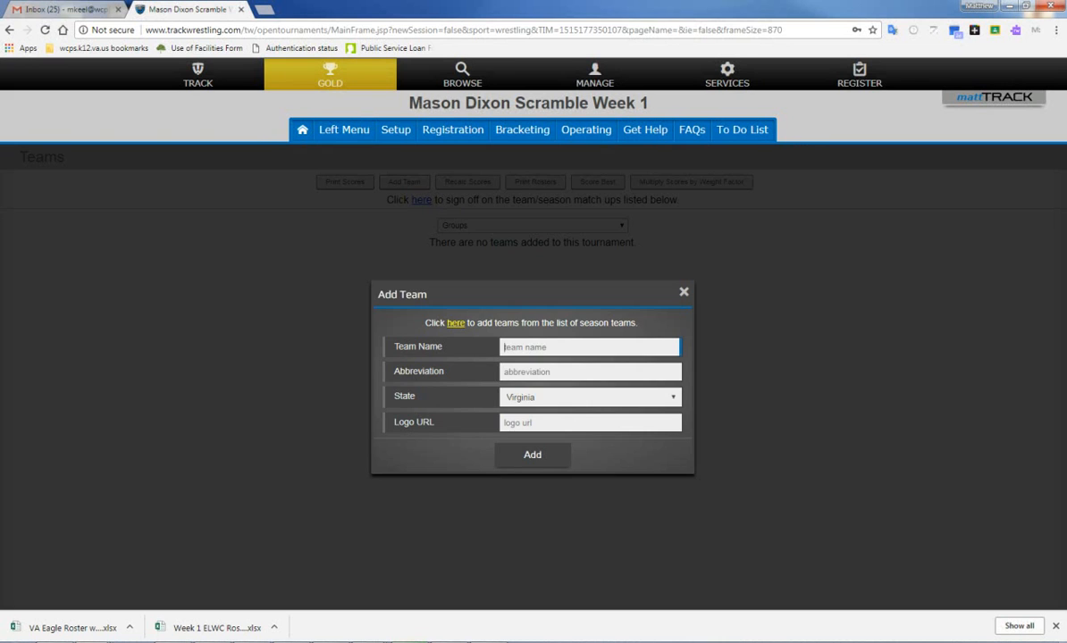
left_click(684, 292)
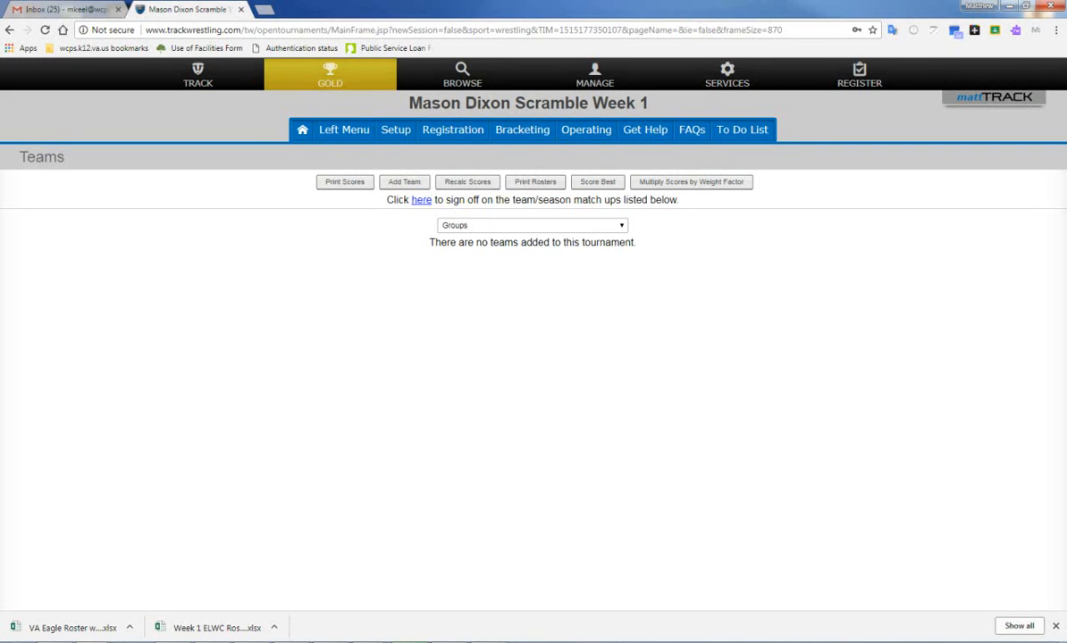
- Return to the Upload Wrestlers page and paste the copied roster lines into the text box again
left_click(344, 131)
left_click(586, 131)
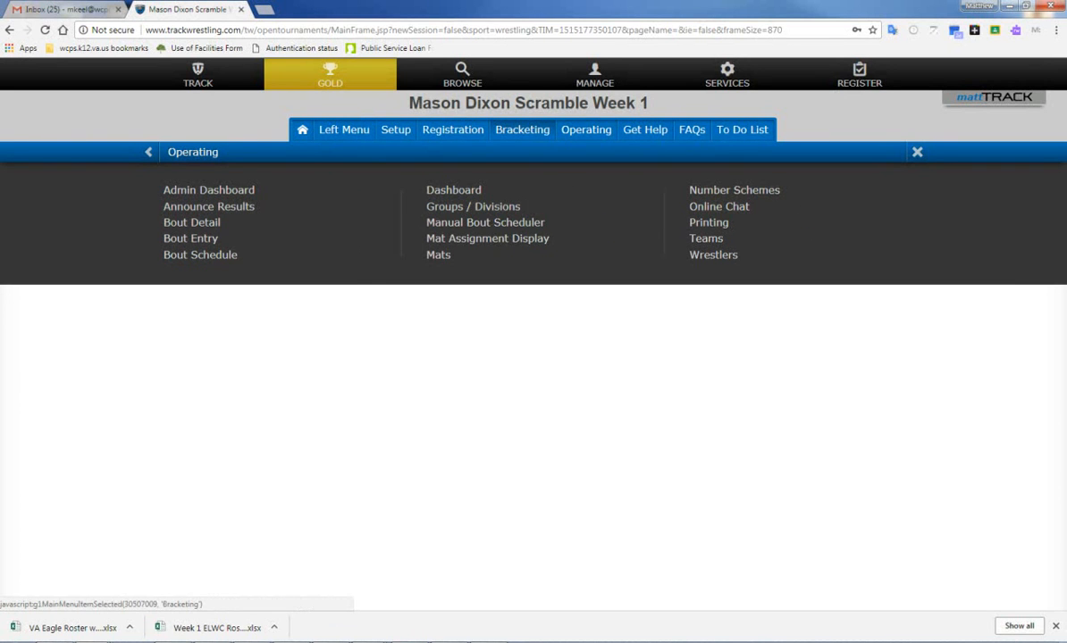
left_click(521, 129)
left_click(452, 129)
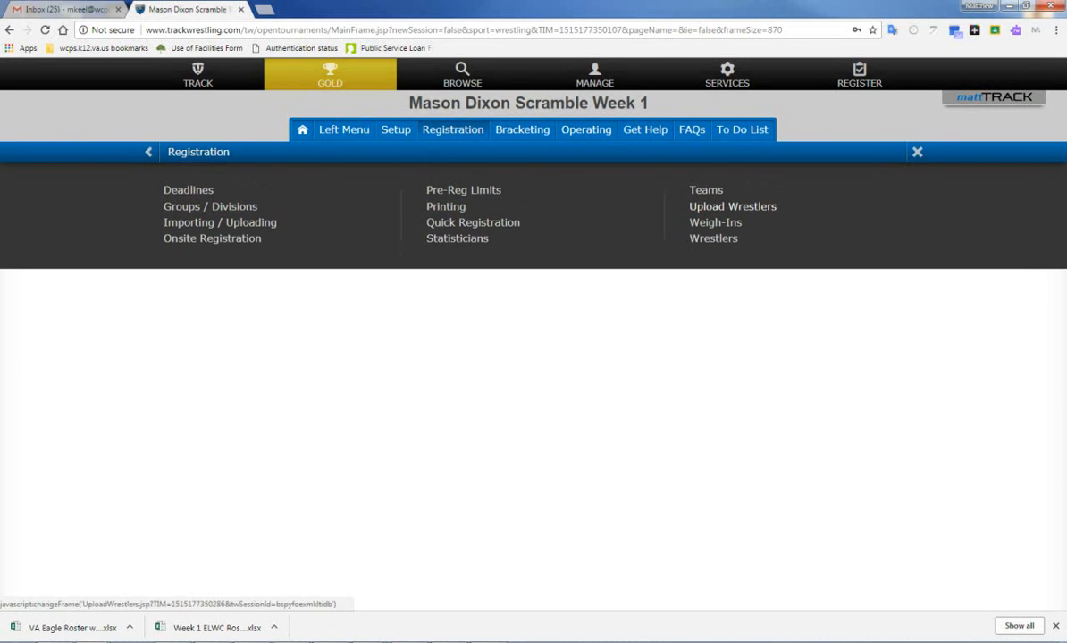
left_click(715, 207)
right_click(176, 246)
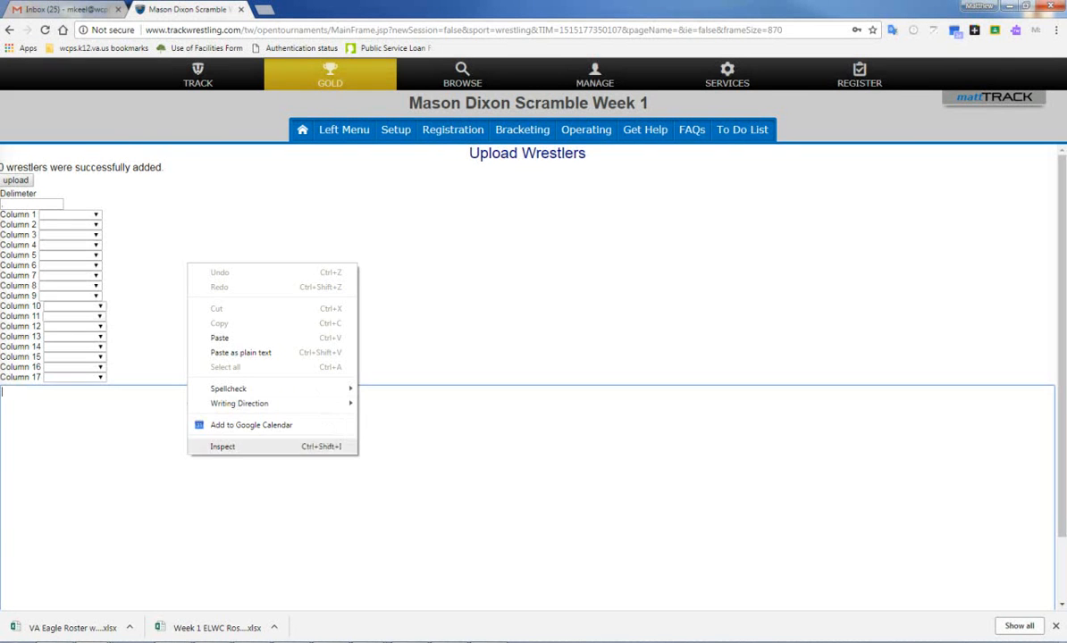
left_click(214, 315)
scroll(527, 453, "up", 8)
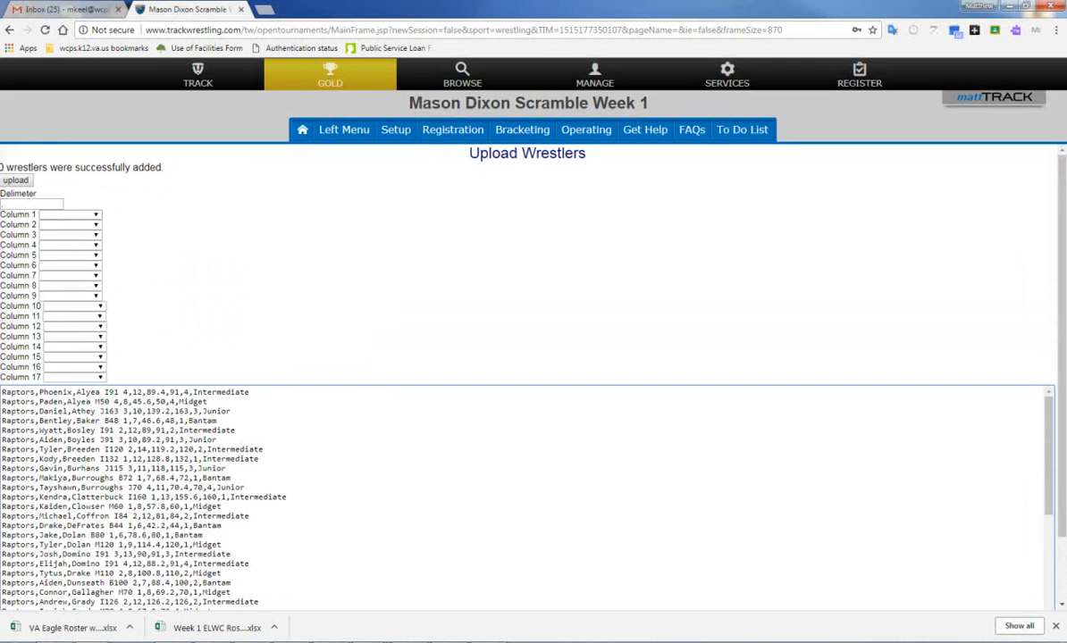
- Map the upload's column 1 to Team, column 2 to First Name, and column 3 to Last Name
left_click(69, 214)
left_click(52, 252)
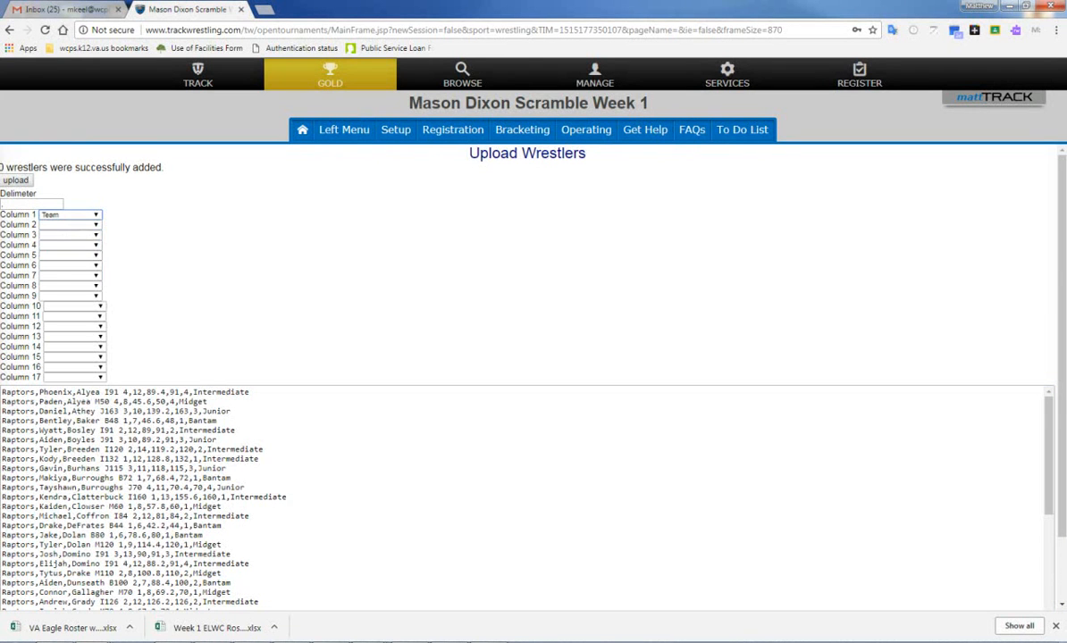
left_click(70, 224)
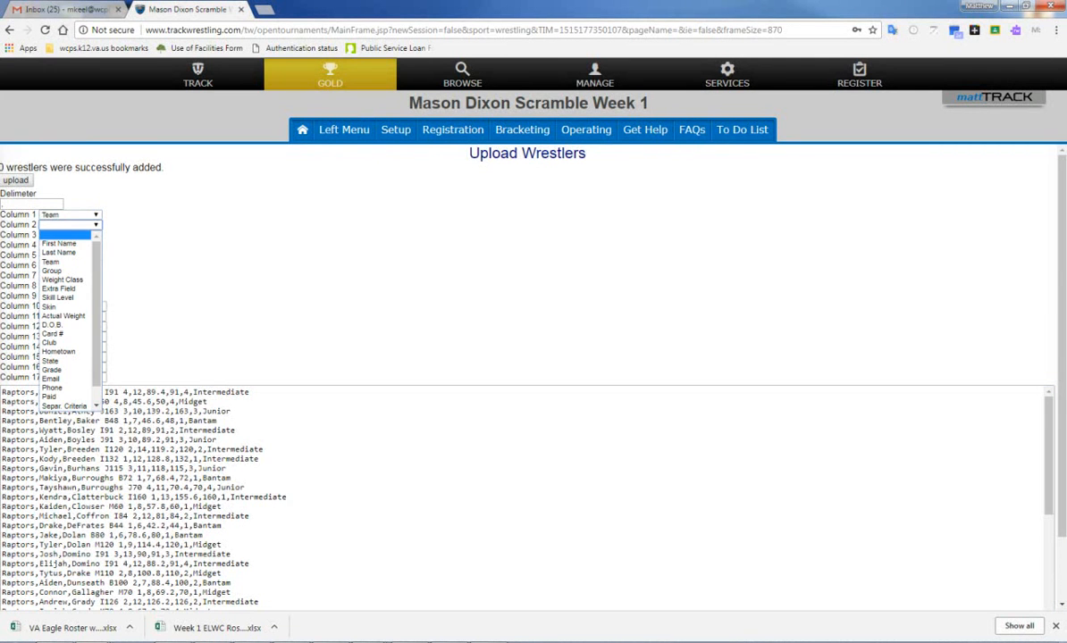
left_click(59, 243)
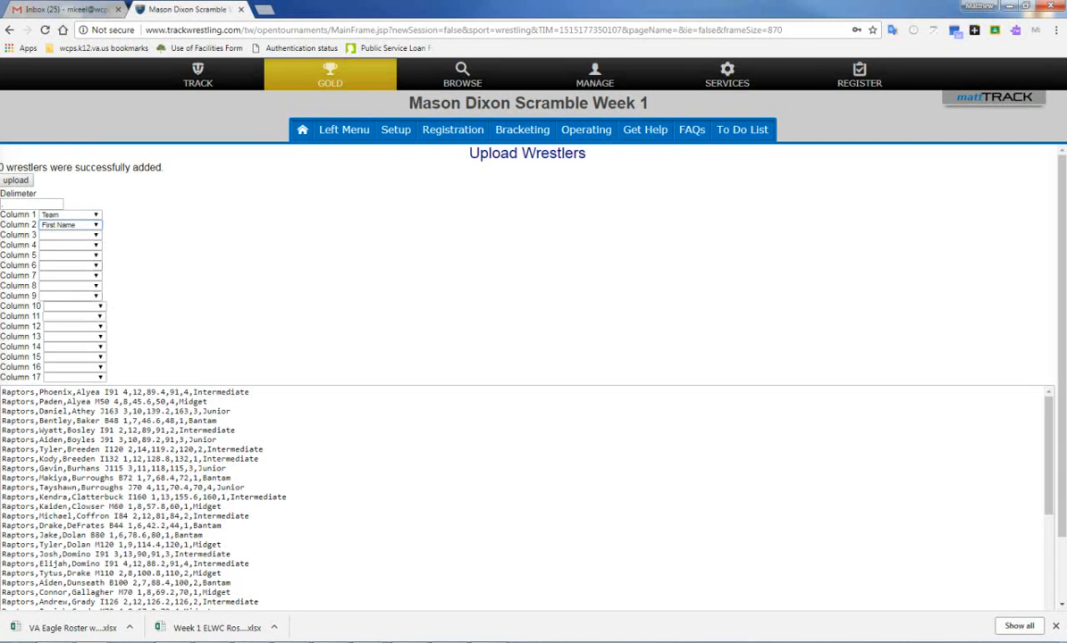
left_click(70, 235)
left_click(56, 259)
- Map column 4 of the wrestler upload to Grade
left_click(70, 245)
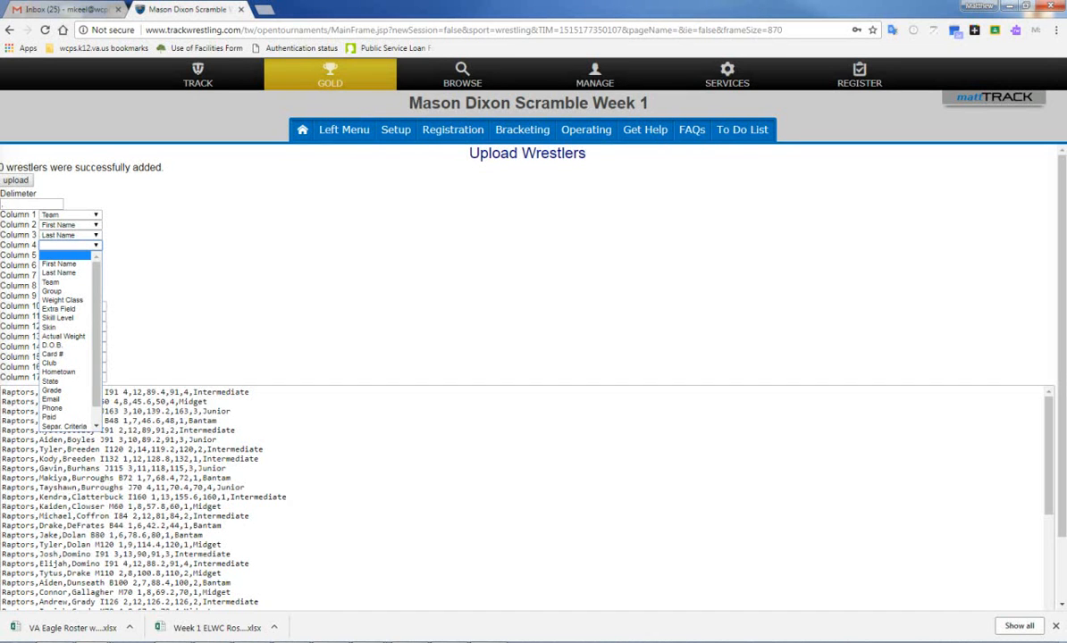
key("Down")
key("Down")
key("Down")
key("Down")
key("Down")
key("Down")
key("Down")
key("Down")
key("Down")
key("Down")
key("Down")
key("Down")
key("Down")
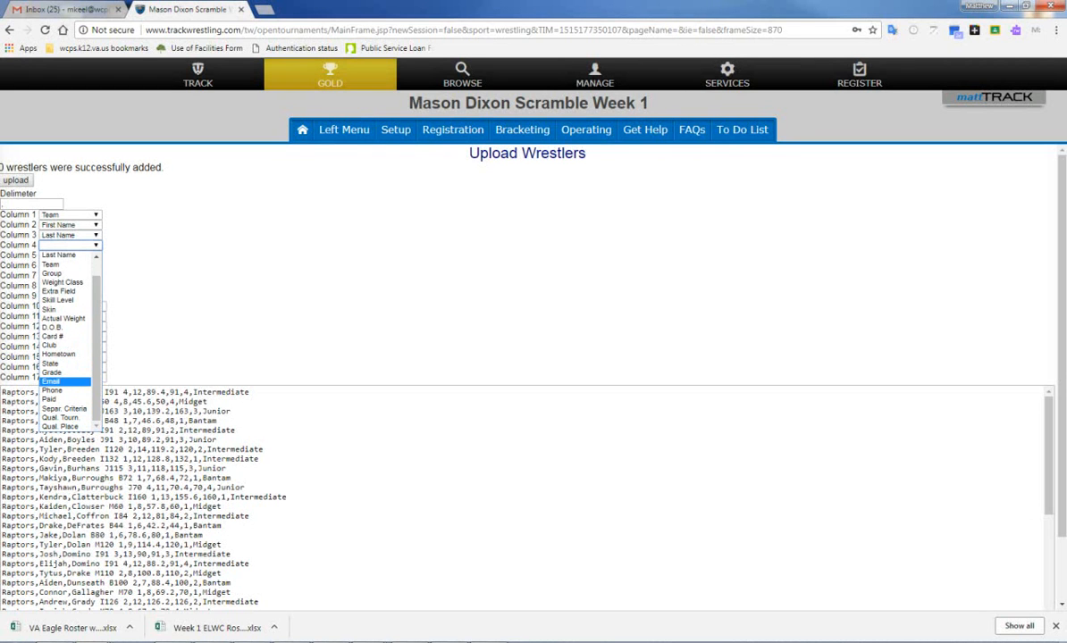
key("Up")
left_click(52, 381)
left_click(69, 245)
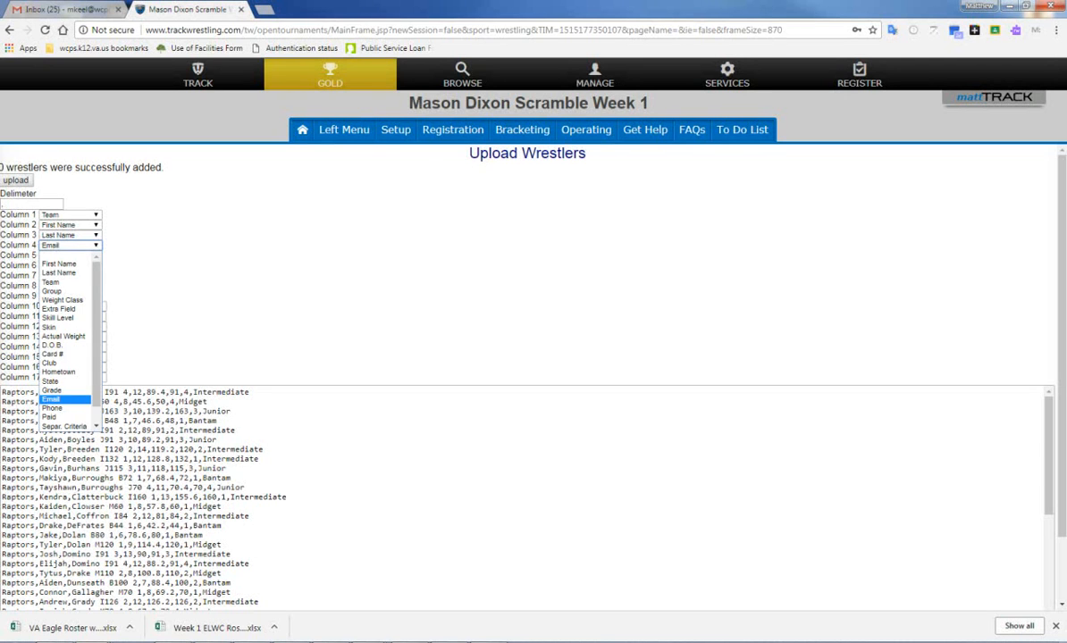
left_click(52, 391)
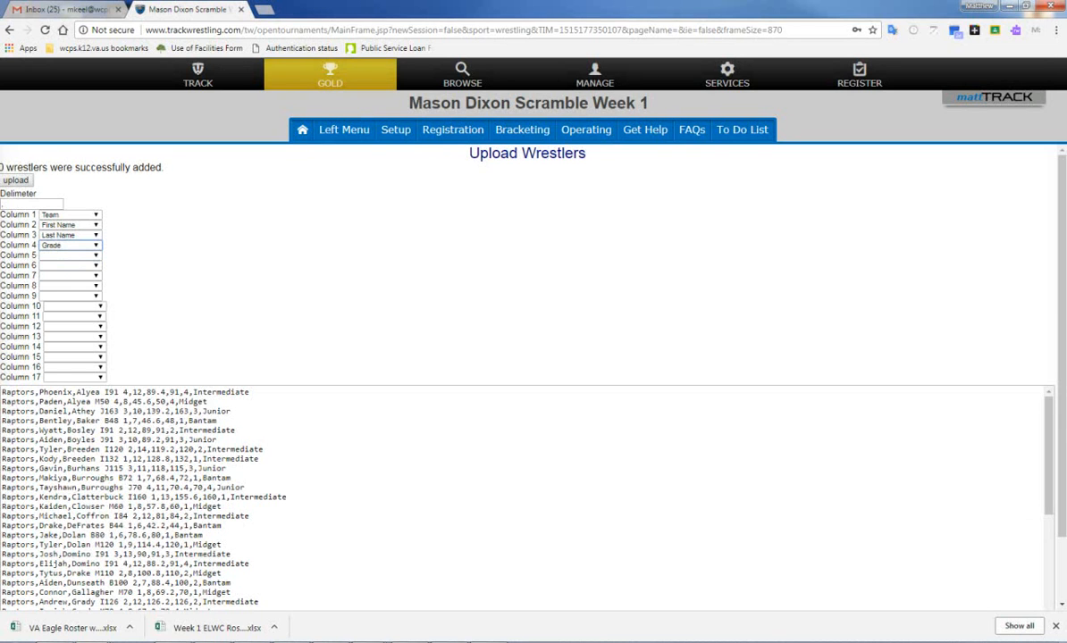
- Map columns 5 to 8 to Actual Weight, Extra Field, Separ. Criteria and Group, and upload the wrestlers
left_click(69, 254)
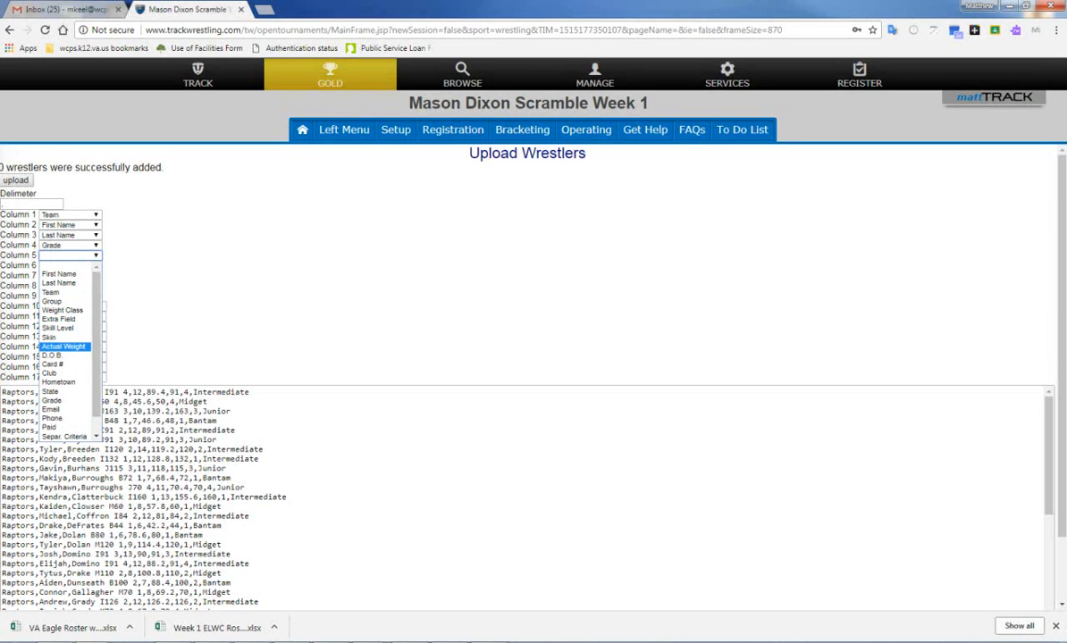
left_click(62, 345)
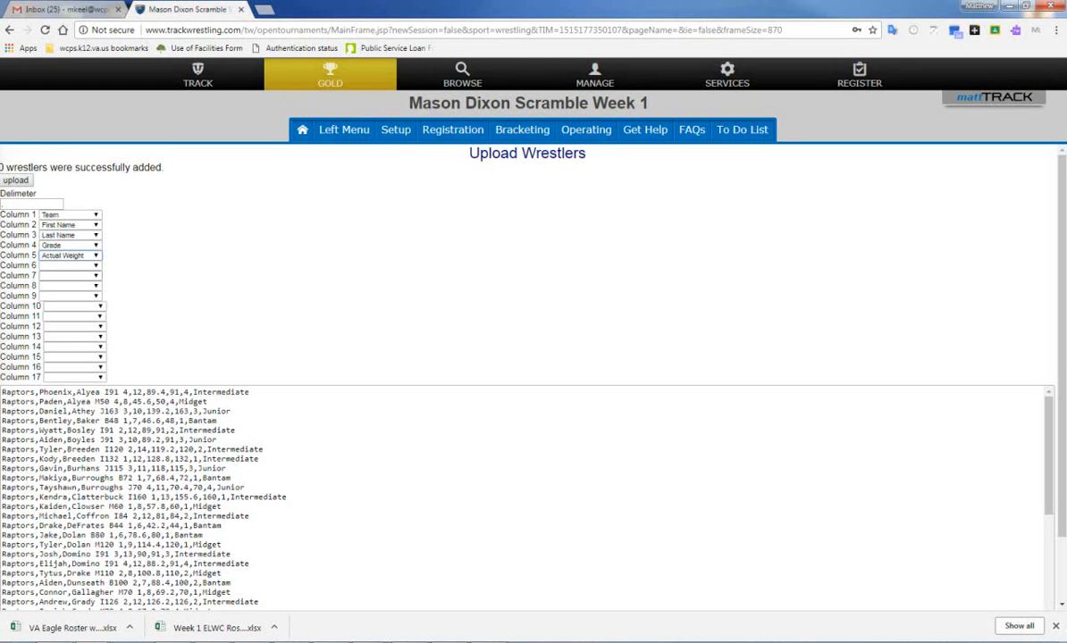
left_click(70, 266)
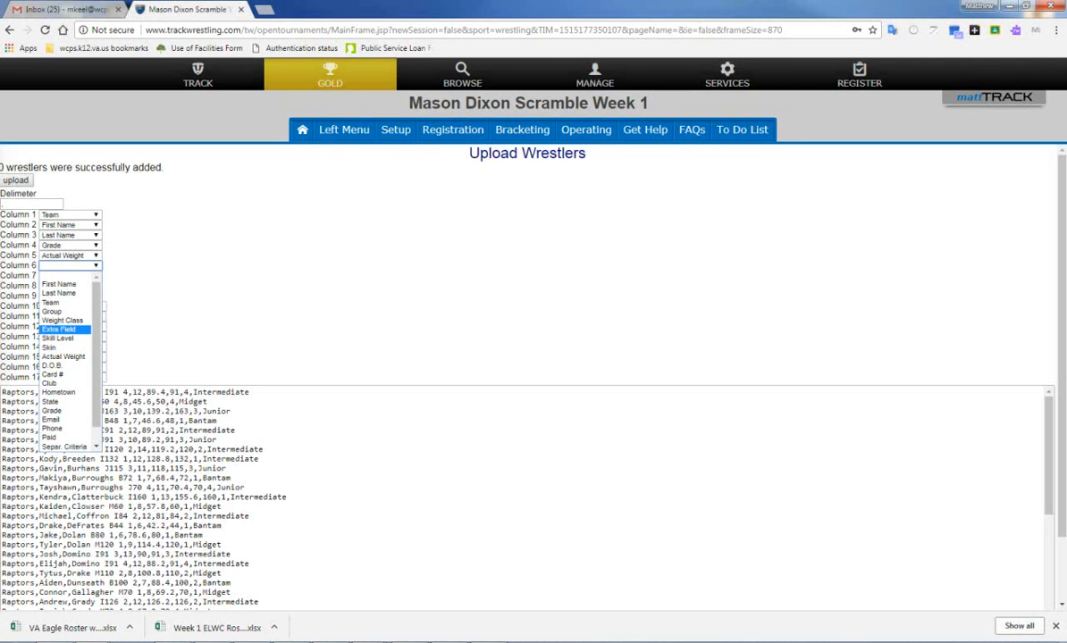
left_click(62, 330)
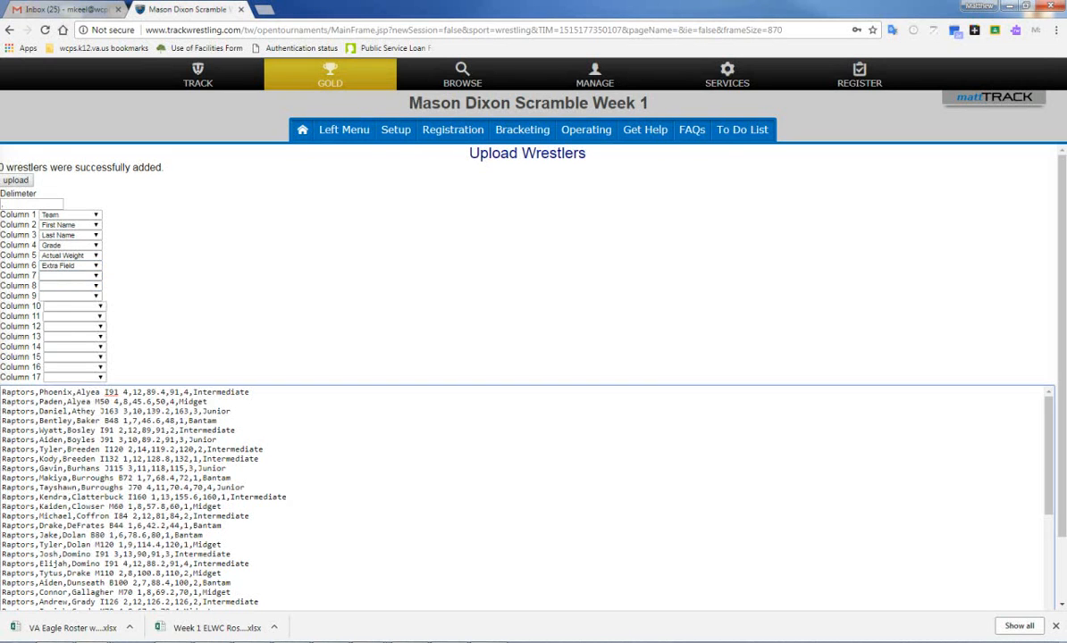
left_click(70, 275)
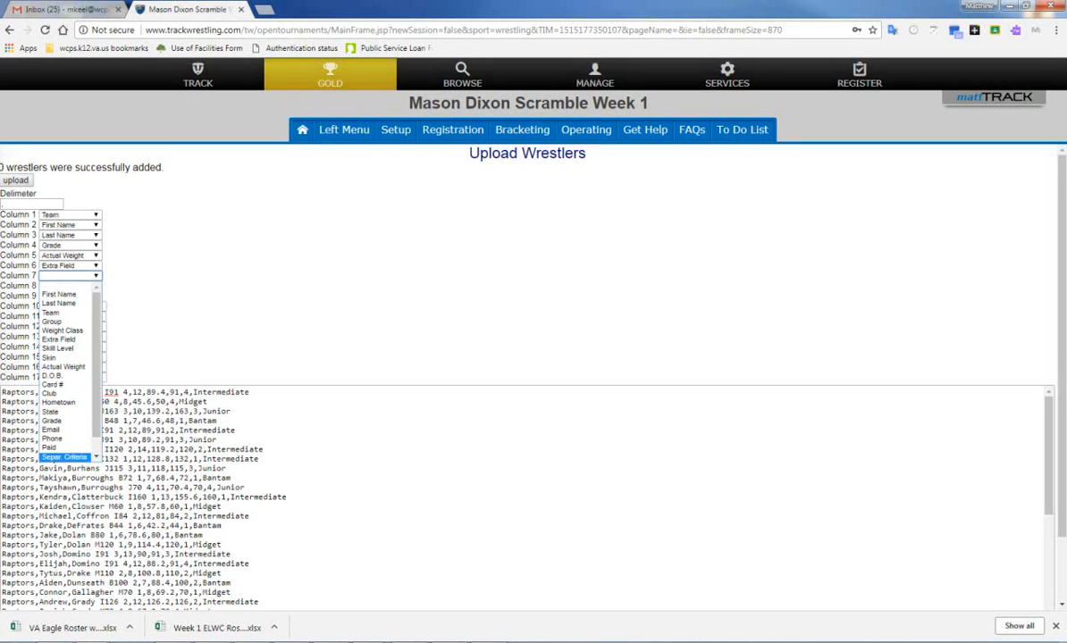
left_click(67, 456)
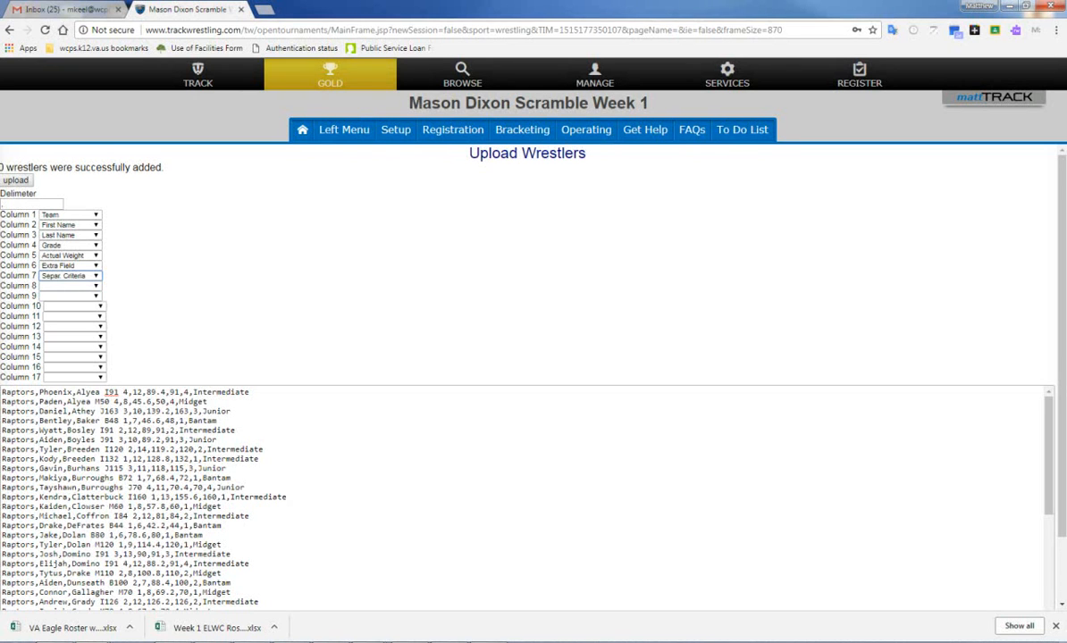
left_click(70, 286)
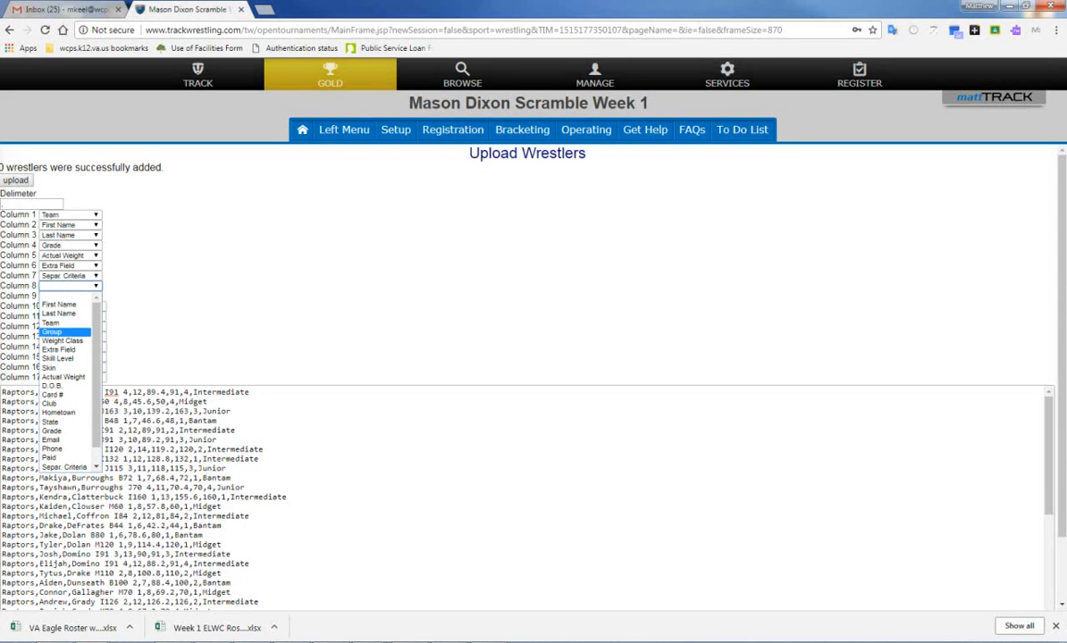
left_click(52, 331)
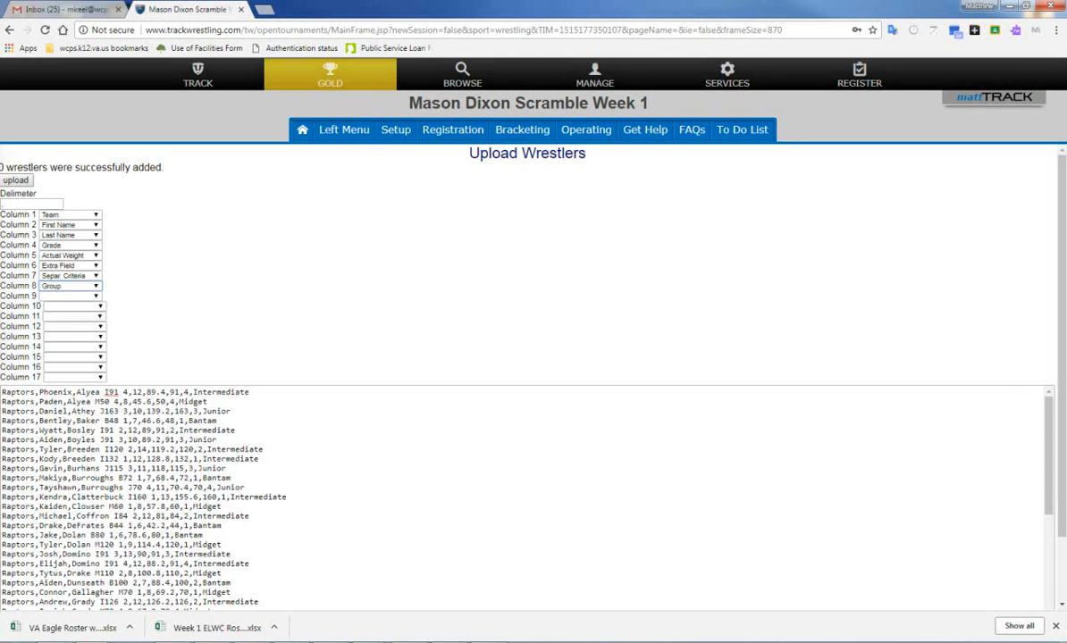
left_click(16, 181)
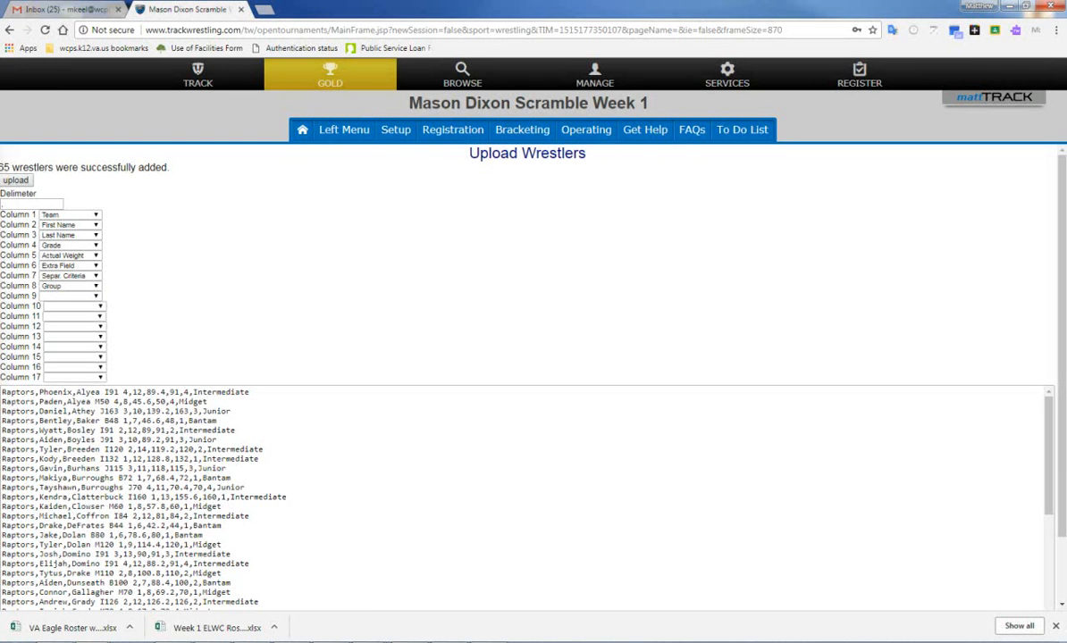
- Open the tournament's wrestler list and check the uploaded Raptors' names, groups, weights and team
left_click(586, 129)
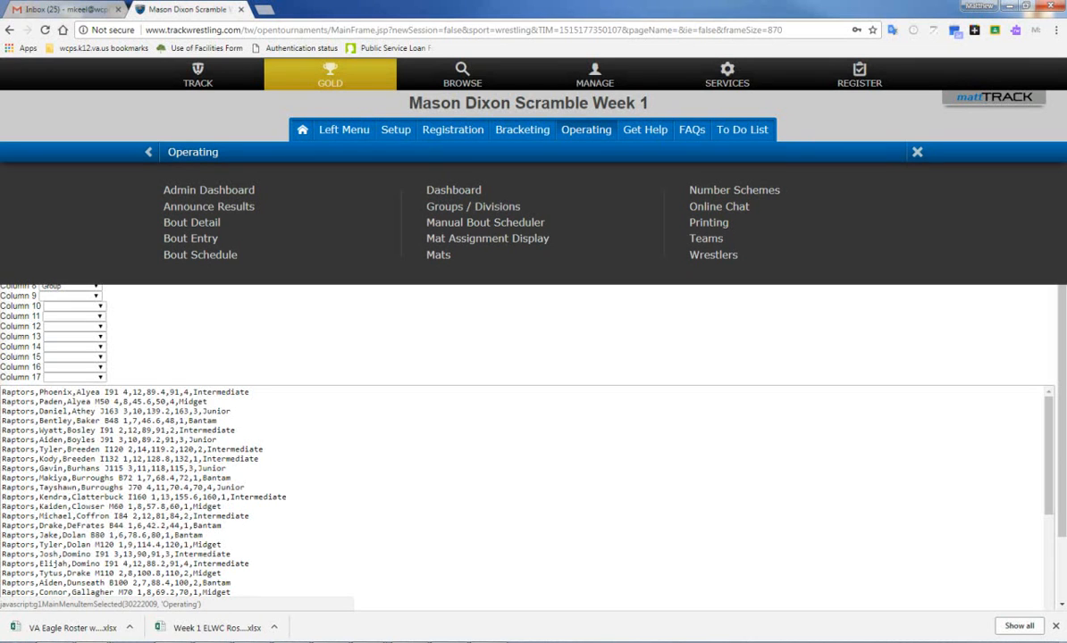
left_click(714, 255)
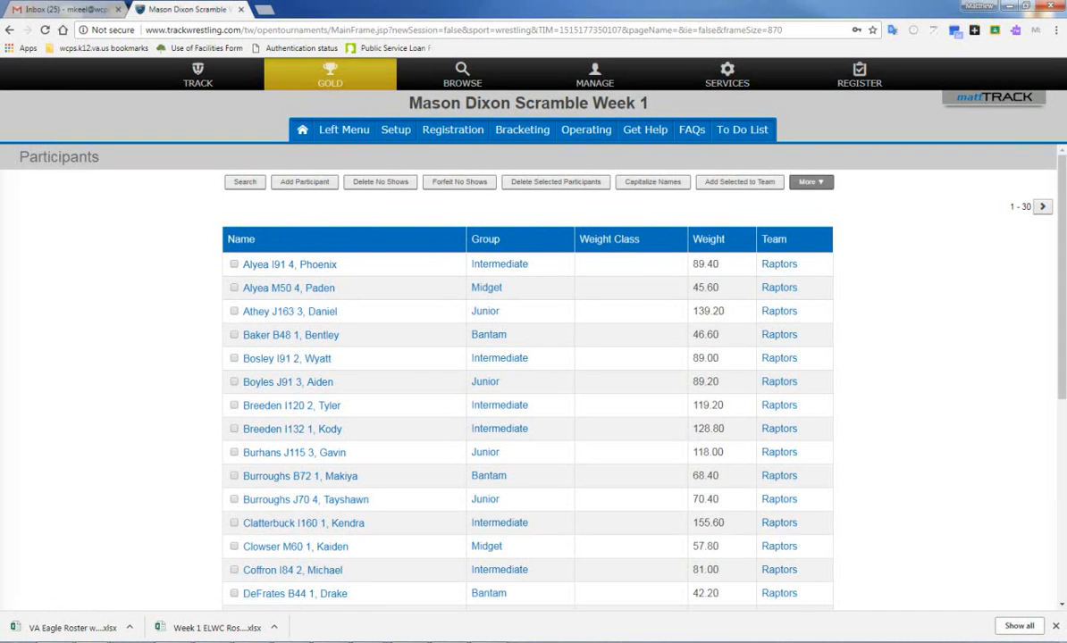
scroll(527, 402, "down", 5)
scroll(527, 402, "up", 5)
scroll(527, 402, "down", 5)
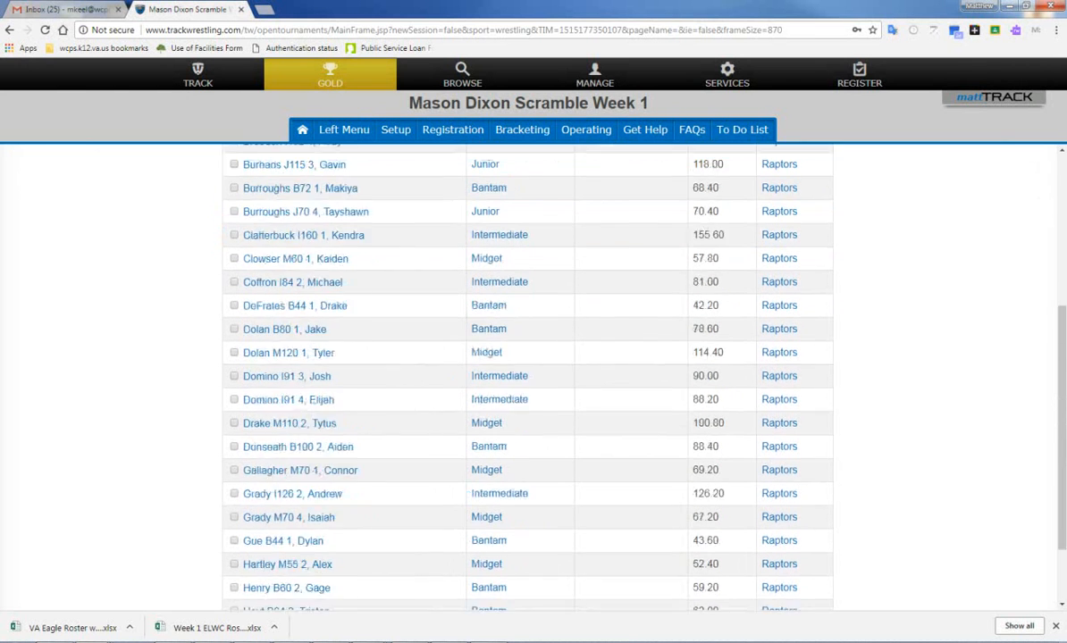
scroll(527, 402, "up", 5)
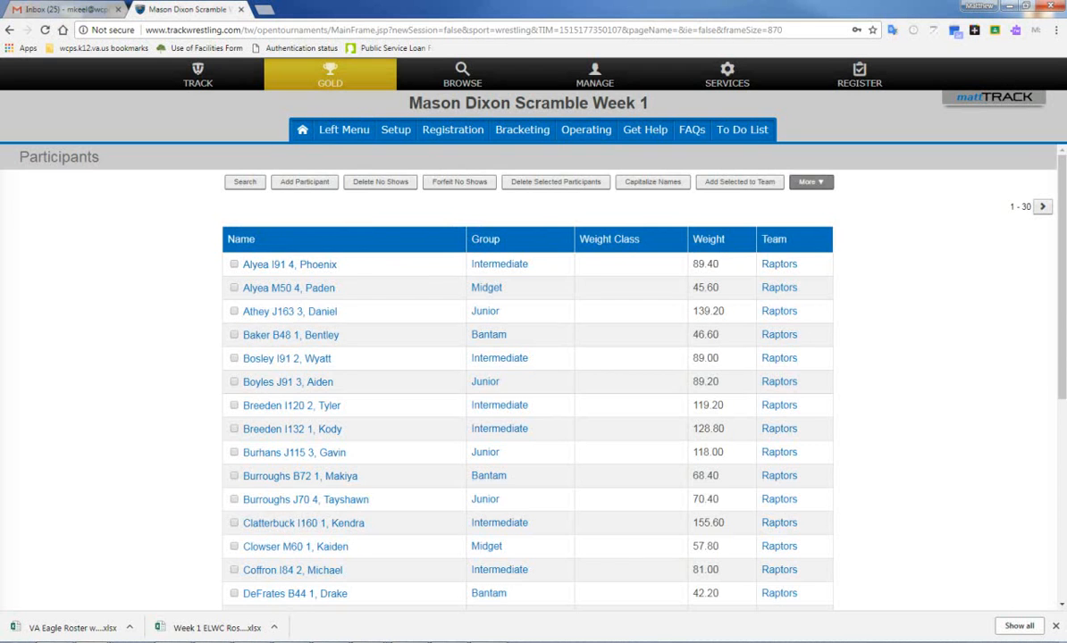
scroll(527, 402, "down", 5)
scroll(527, 402, "up", 5)
- Open Scramble Pairings and review the uploaded wrestlers' divisions, separation criteria, grades and weights
left_click(586, 129)
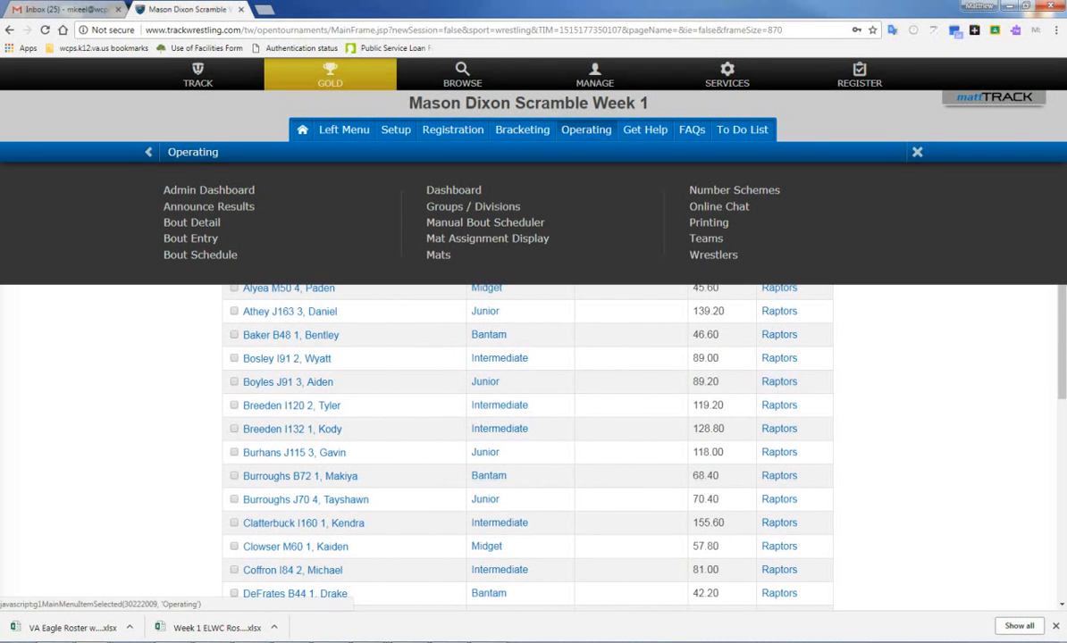
left_click(522, 130)
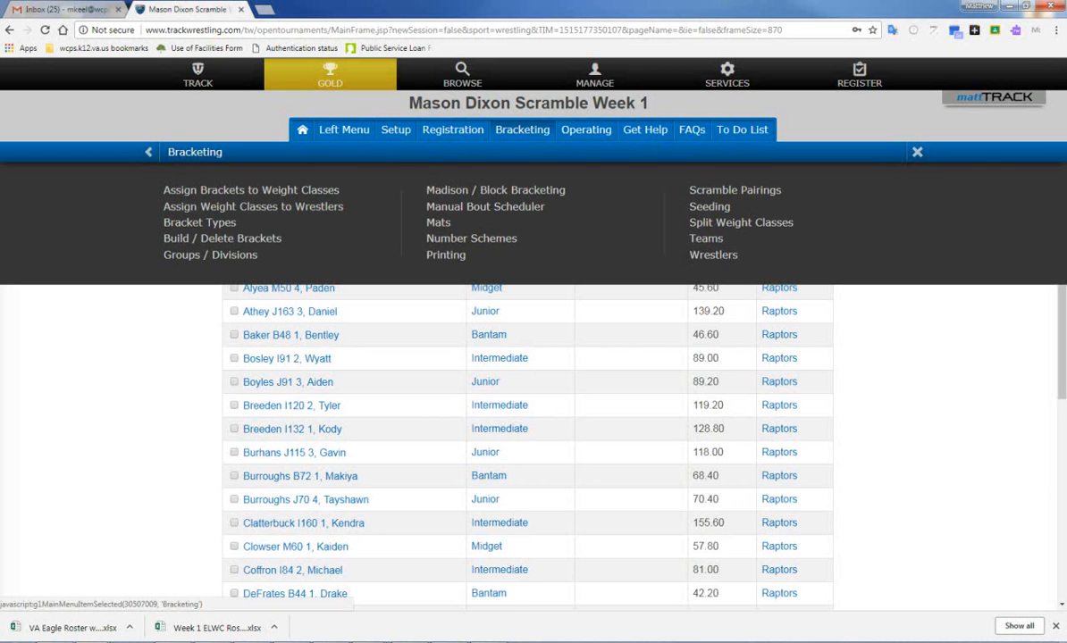
left_click(734, 189)
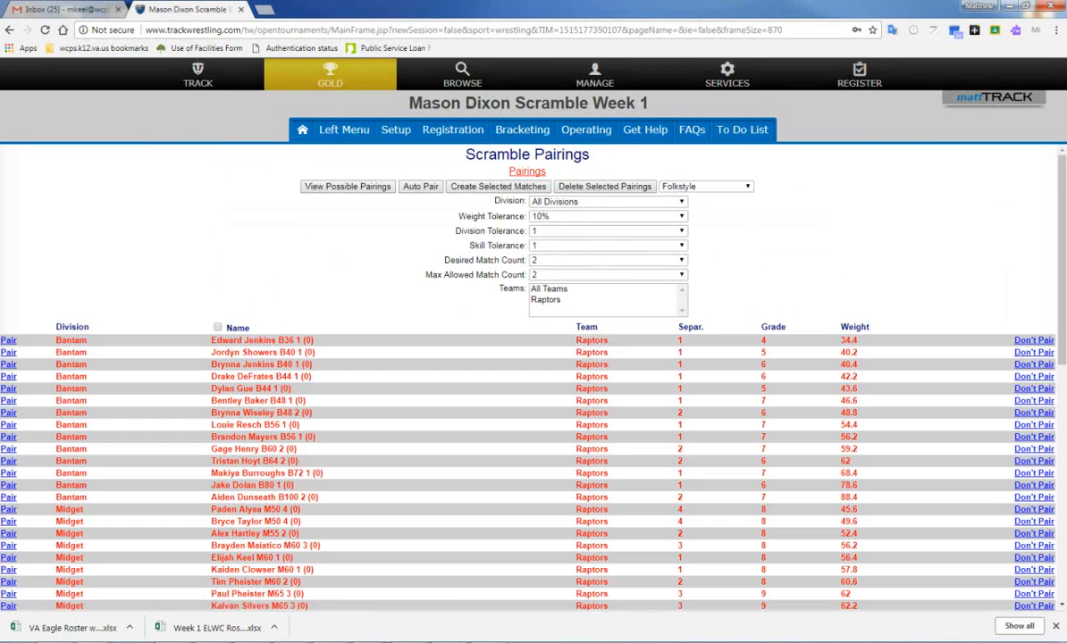
scroll(532, 385, "down", 9)
scroll(532, 384, "up", 9)
left_click(586, 129)
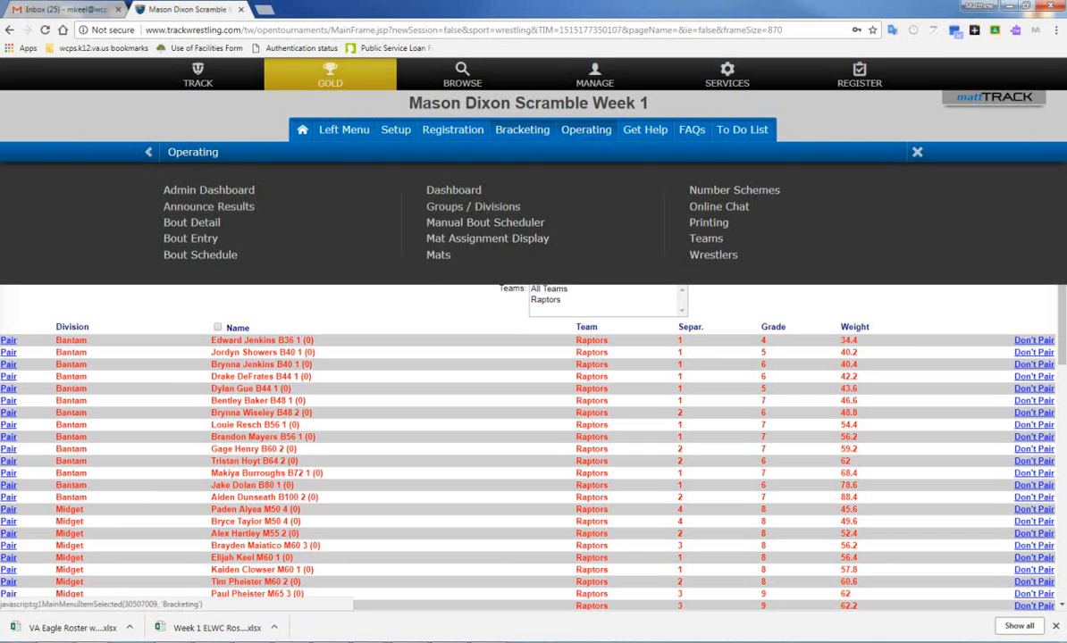
- Open Scramble Pairings again and review the Raptors wrestlers across all divisions, with their separation criteria, grades and weights
left_click(521, 130)
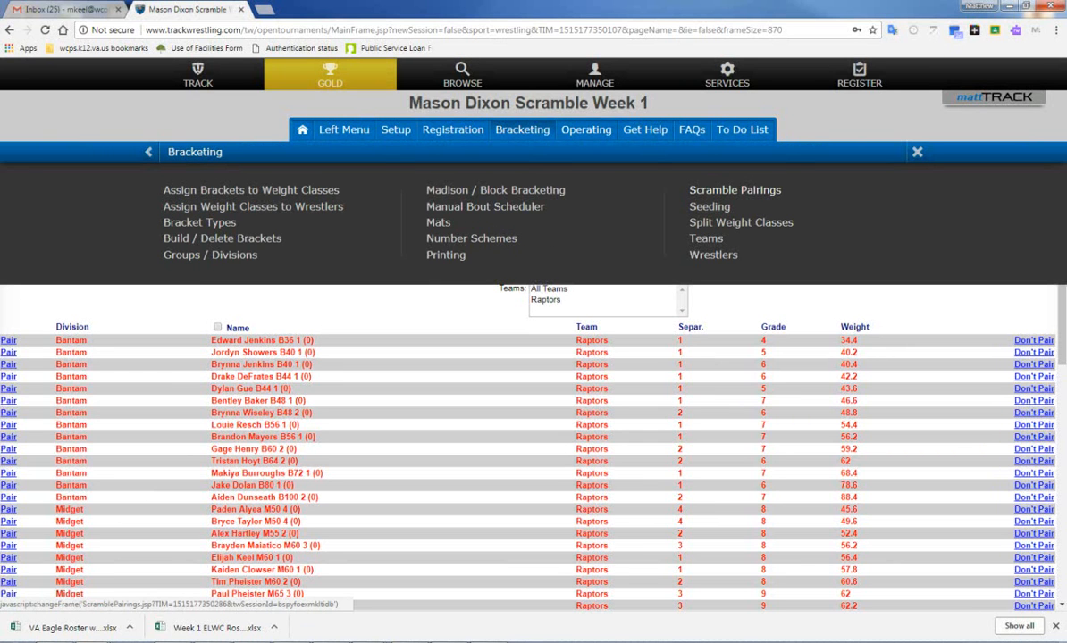
left_click(734, 189)
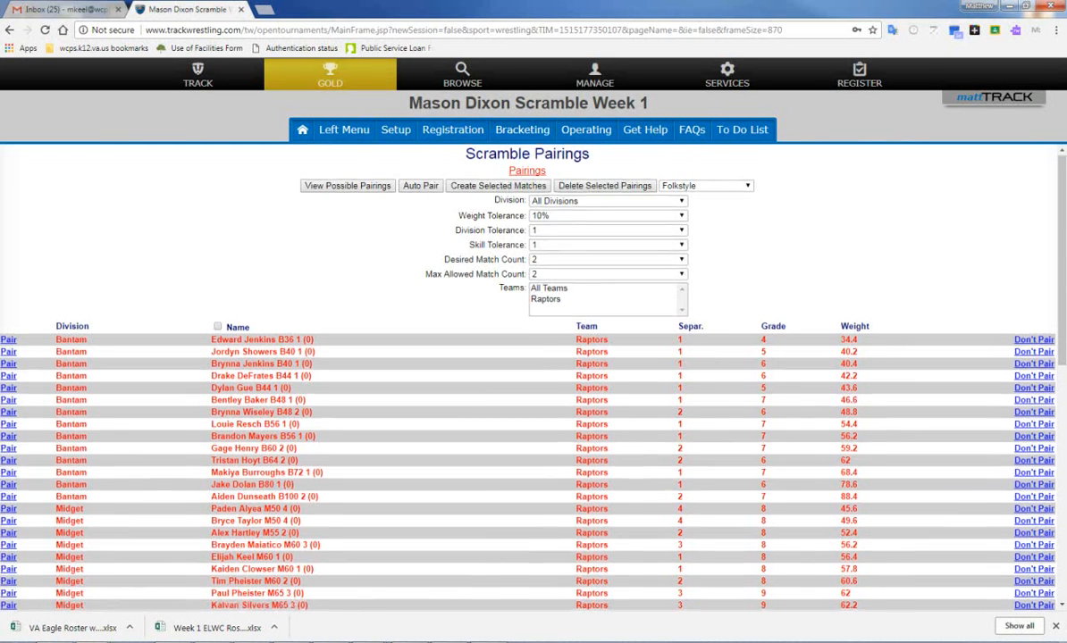
scroll(498, 376, "down", 5)
scroll(497, 375, "down", 3)
scroll(498, 375, "up", 10)
scroll(498, 375, "down", 10)
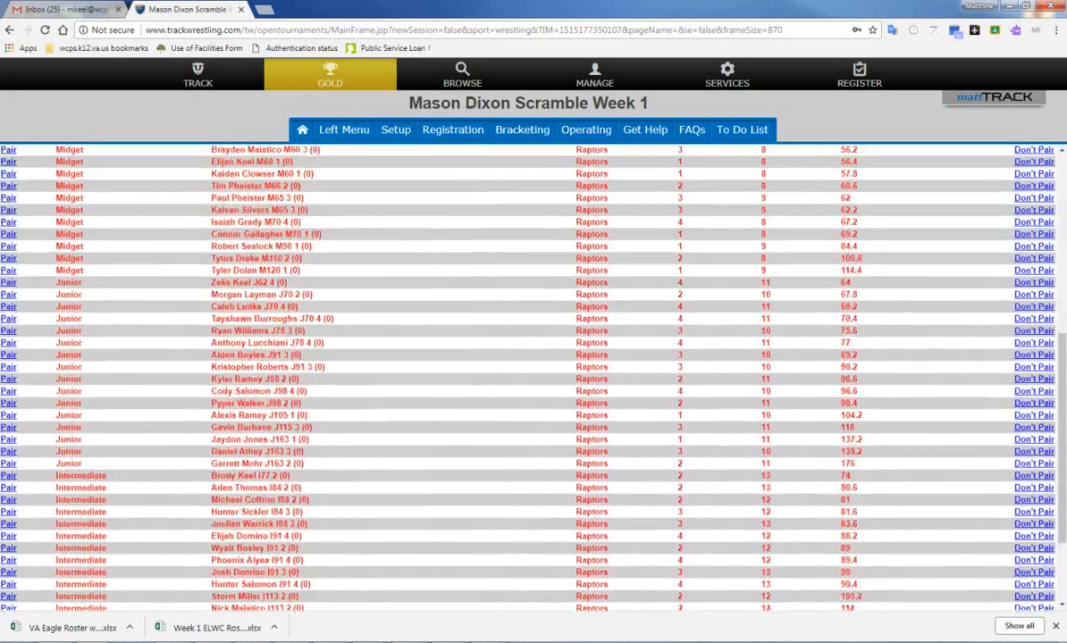
scroll(498, 375, "up", 10)
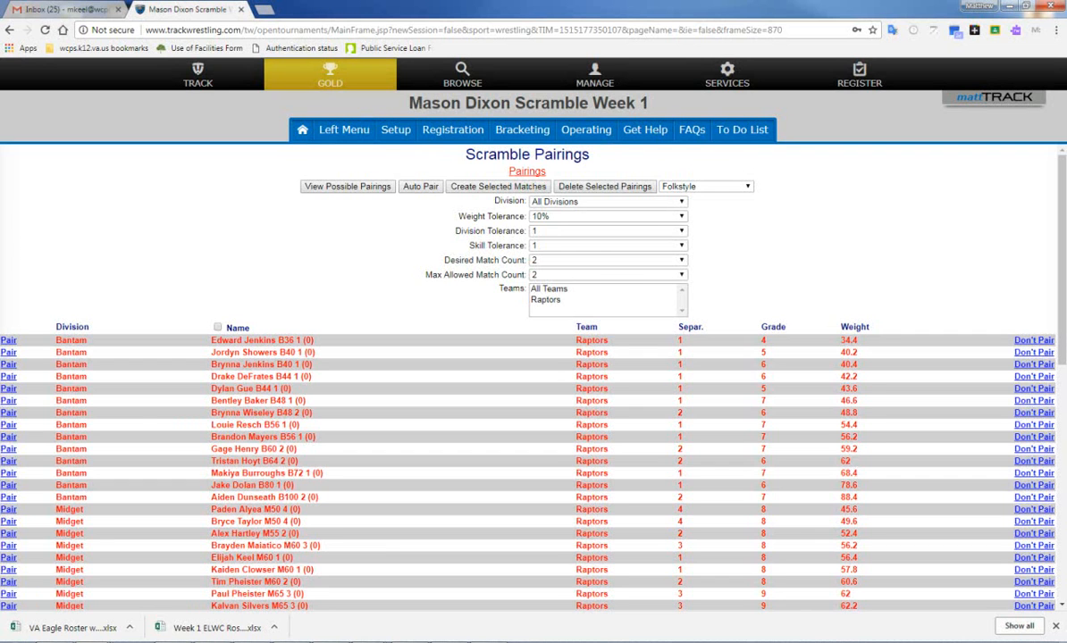
scroll(533, 375, "down", 4)
scroll(534, 375, "up", 4)
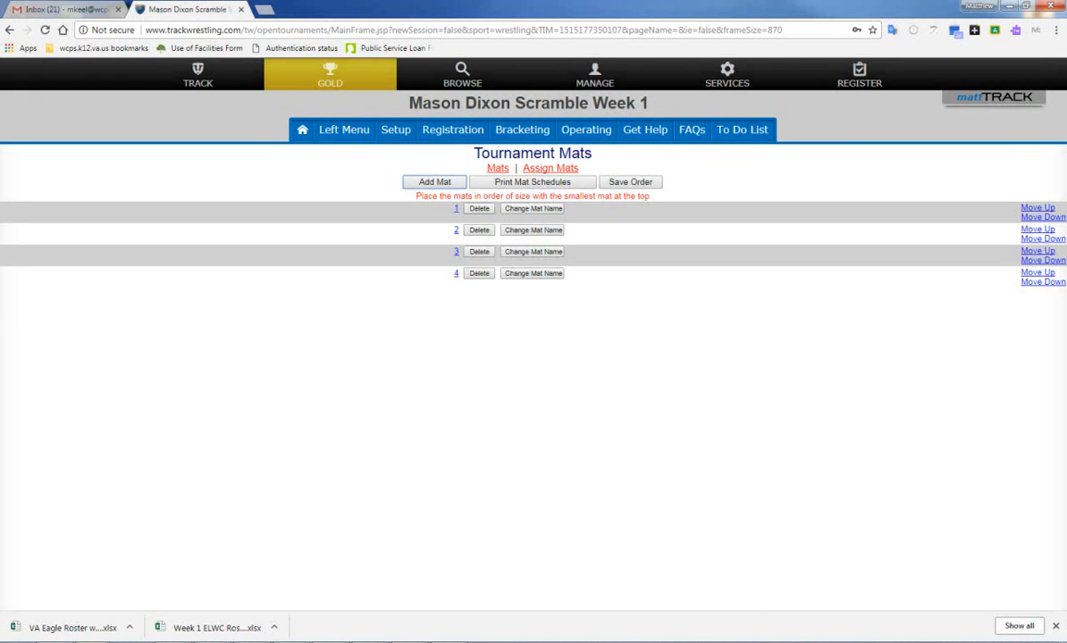
- View the Assign Mats page for the tournament's mats and return to Scramble Pairings
left_click(550, 168)
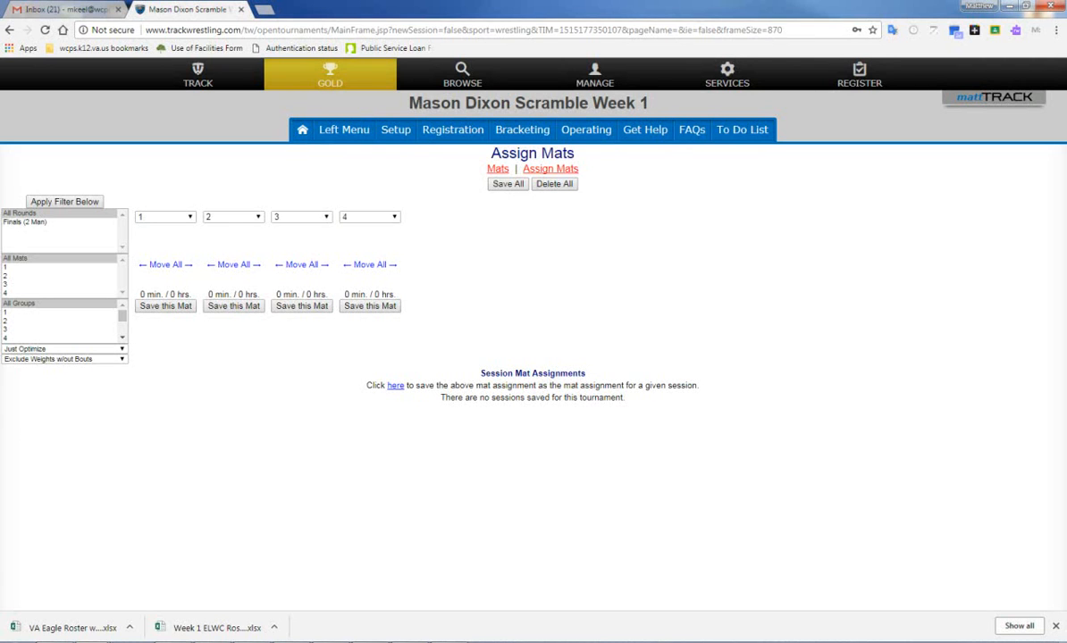
left_click(581, 131)
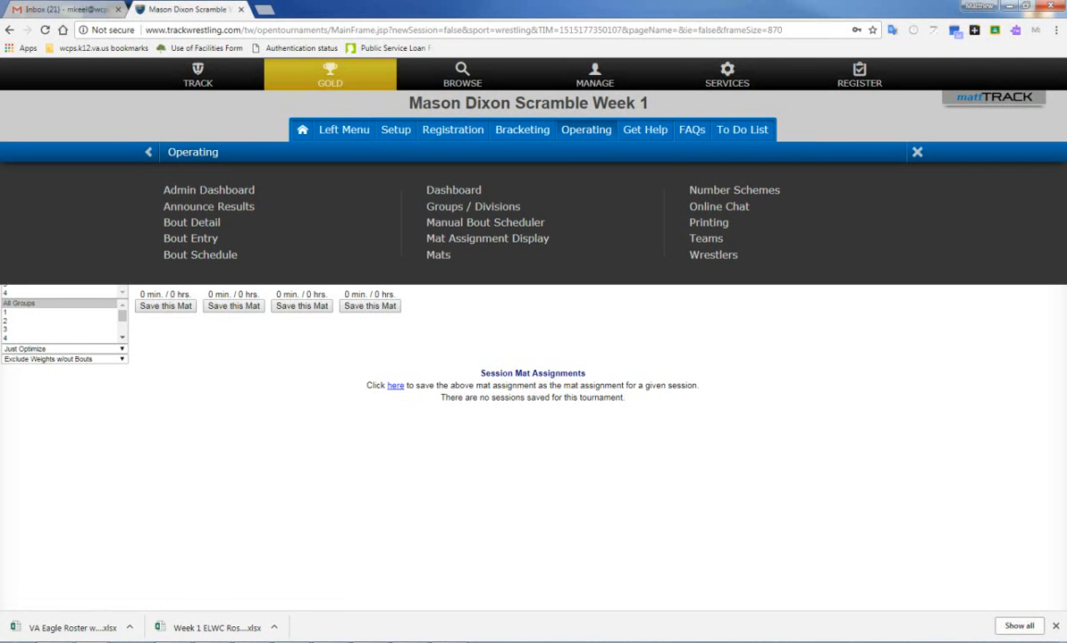
left_click(453, 130)
left_click(521, 129)
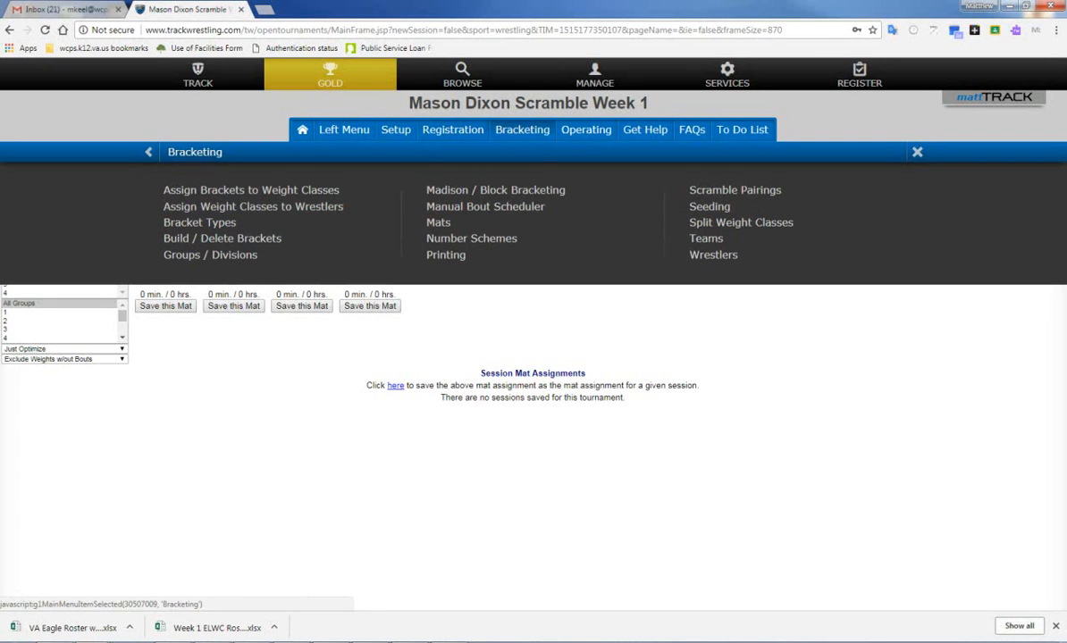
left_click(734, 189)
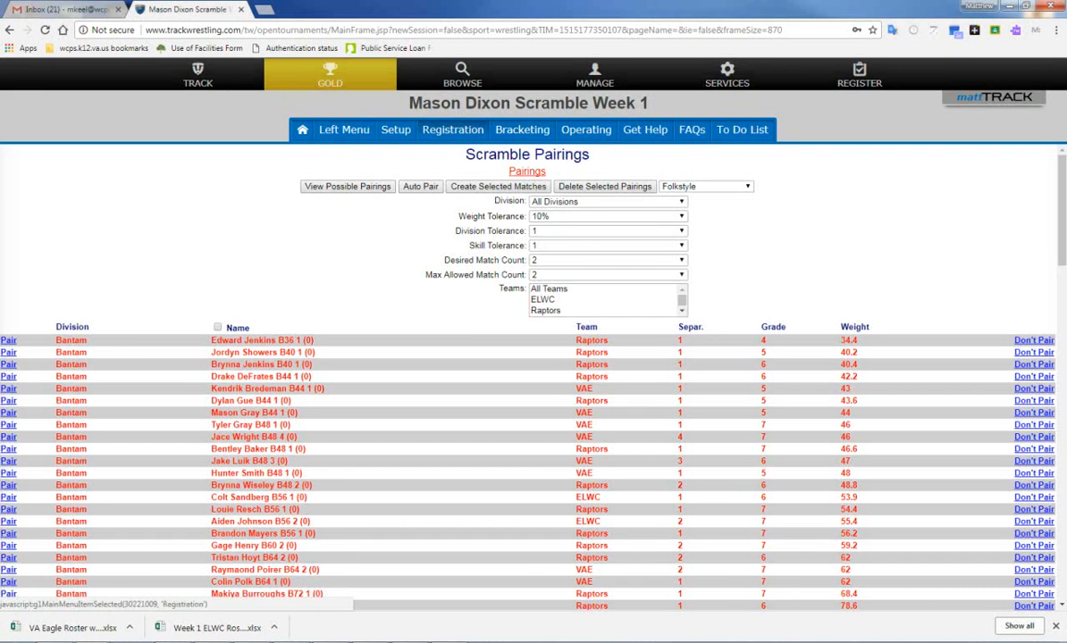
- Open the tournament's Separation Criteria setup and examine the full list of criteria values and priorities
left_click(395, 129)
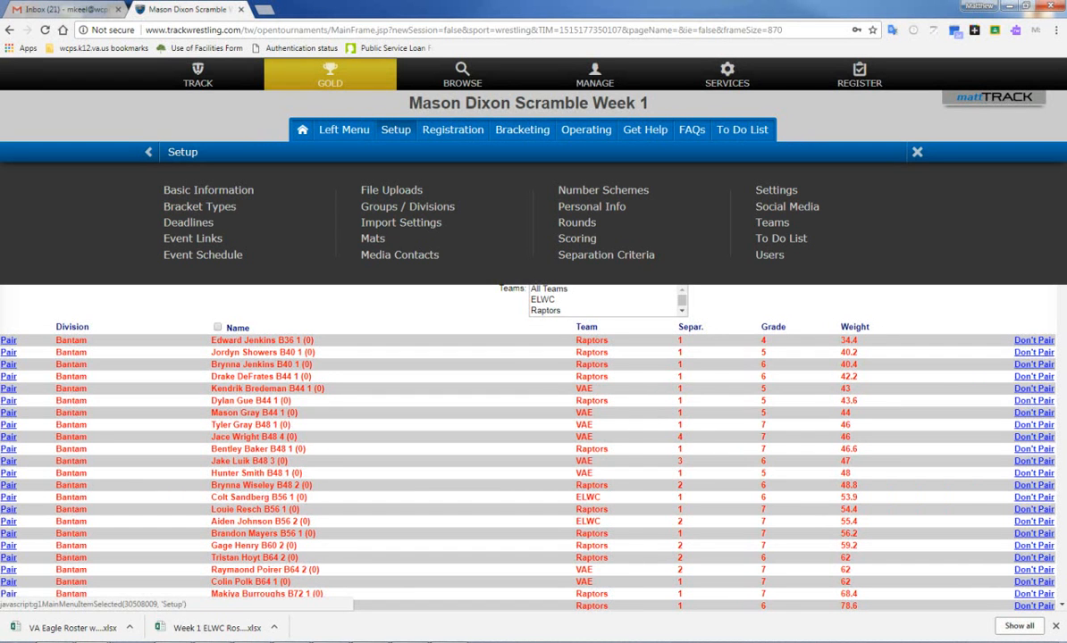
left_click(606, 256)
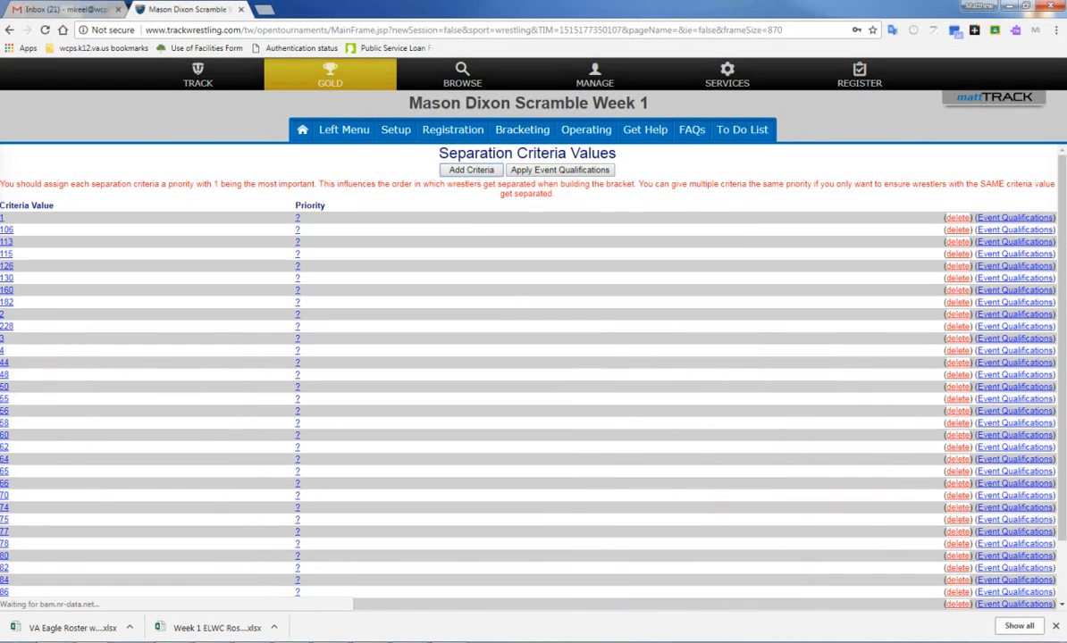
scroll(533, 375, "down", 2)
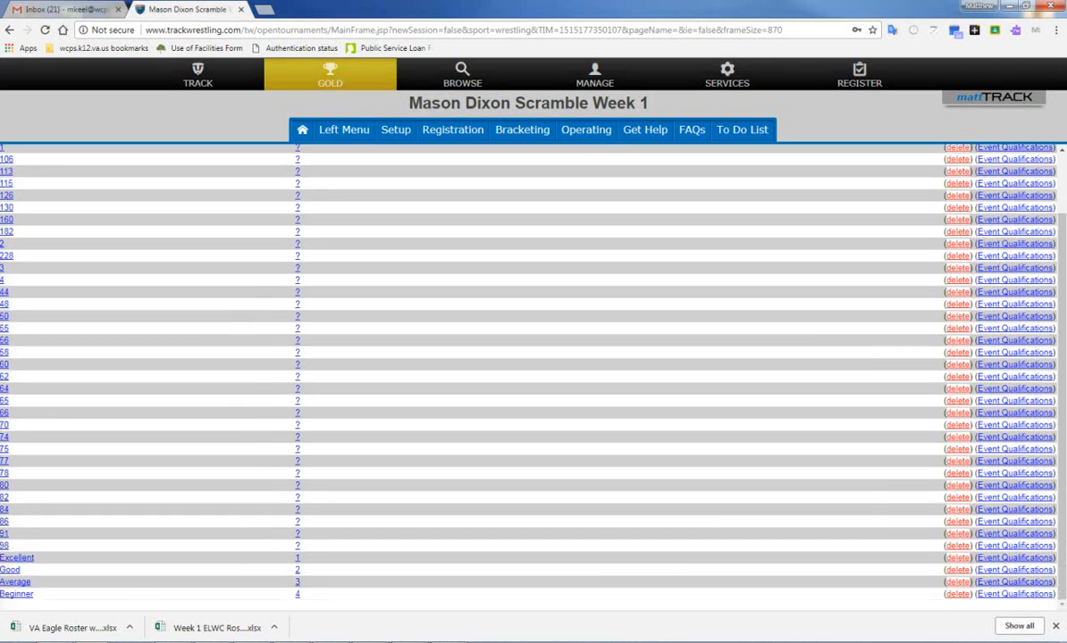
scroll(533, 375, "up", 2)
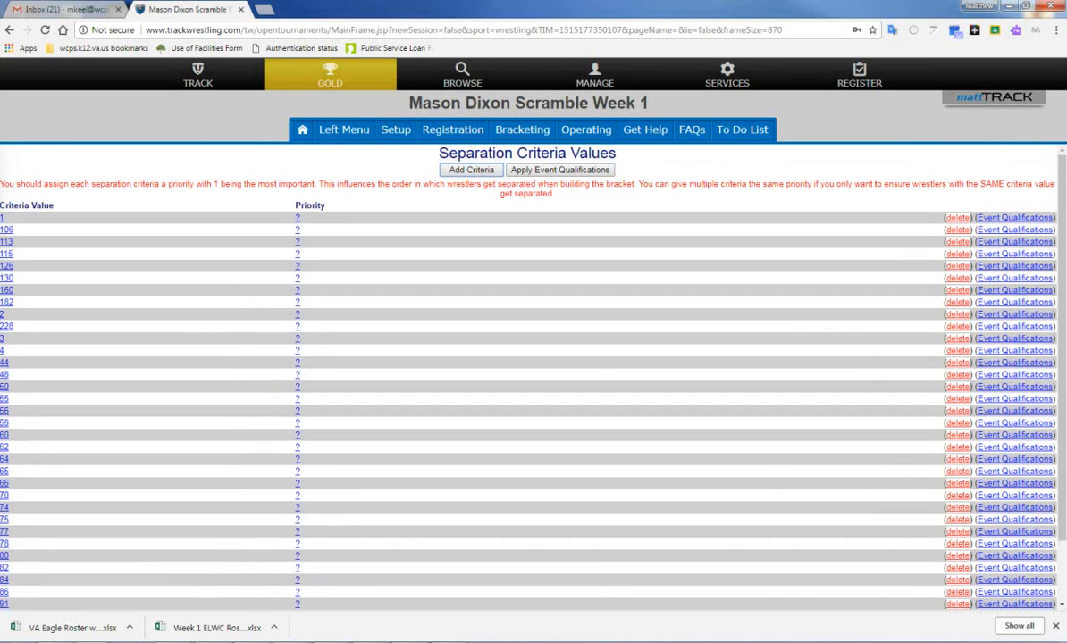
scroll(533, 375, "down", 2)
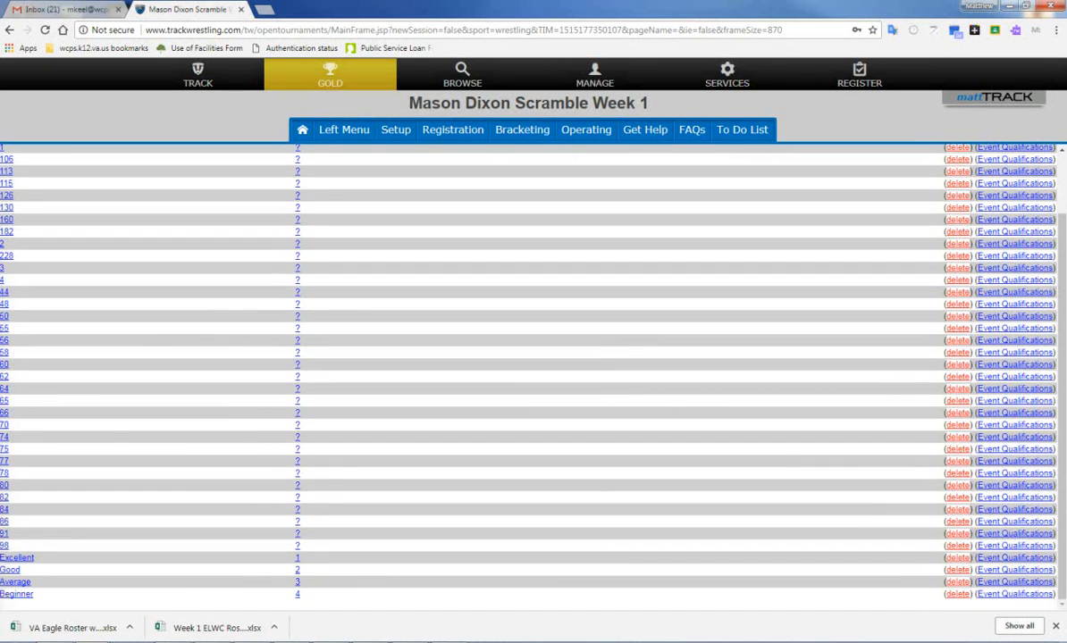
scroll(533, 375, "up", 2)
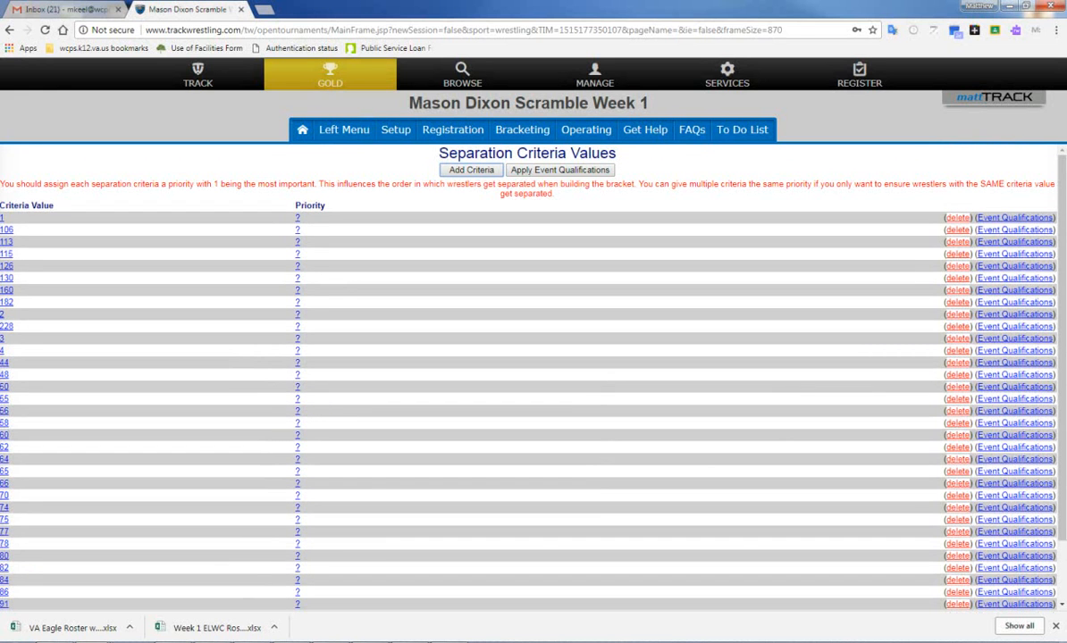
scroll(533, 375, "down", 2)
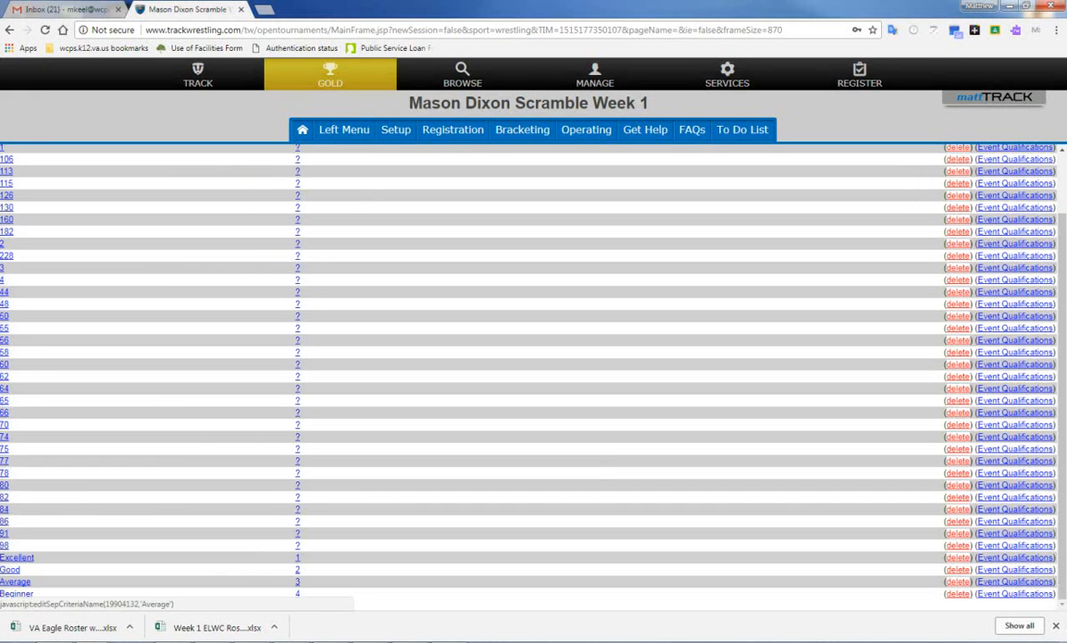
- Delete the Excellent separation criterion, confirming with "delete"
left_click(957, 558)
type("delete")
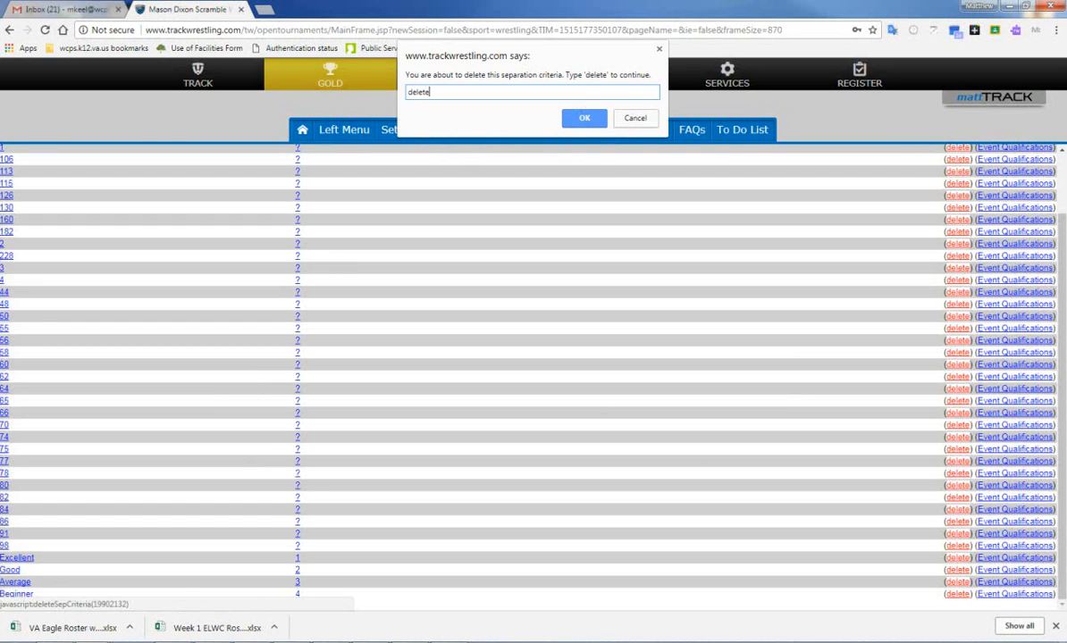
key("Return")
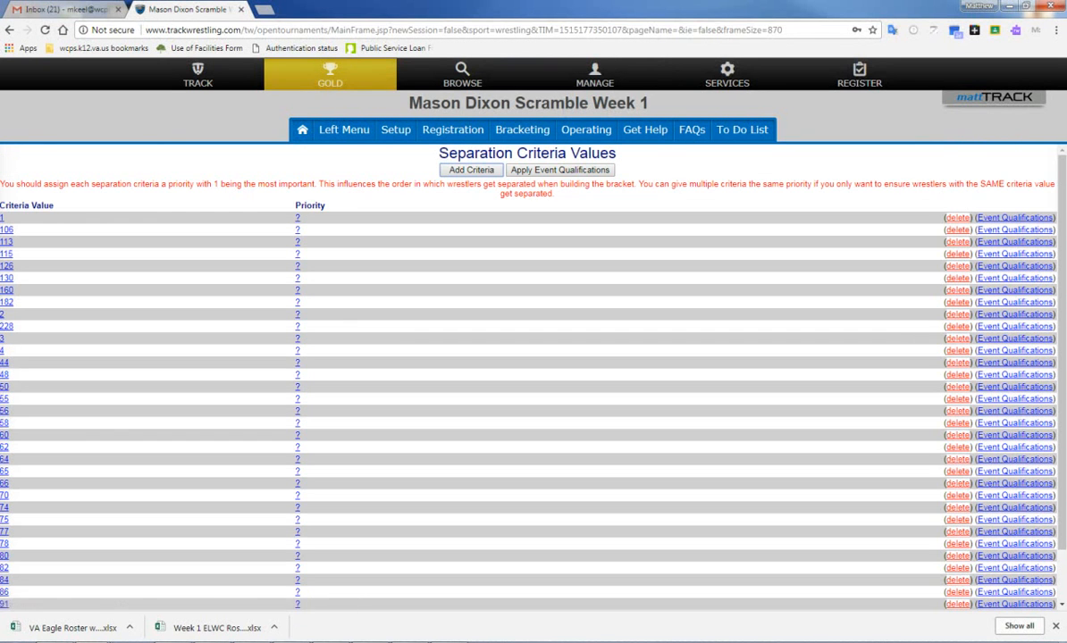
scroll(533, 375, "down", 1)
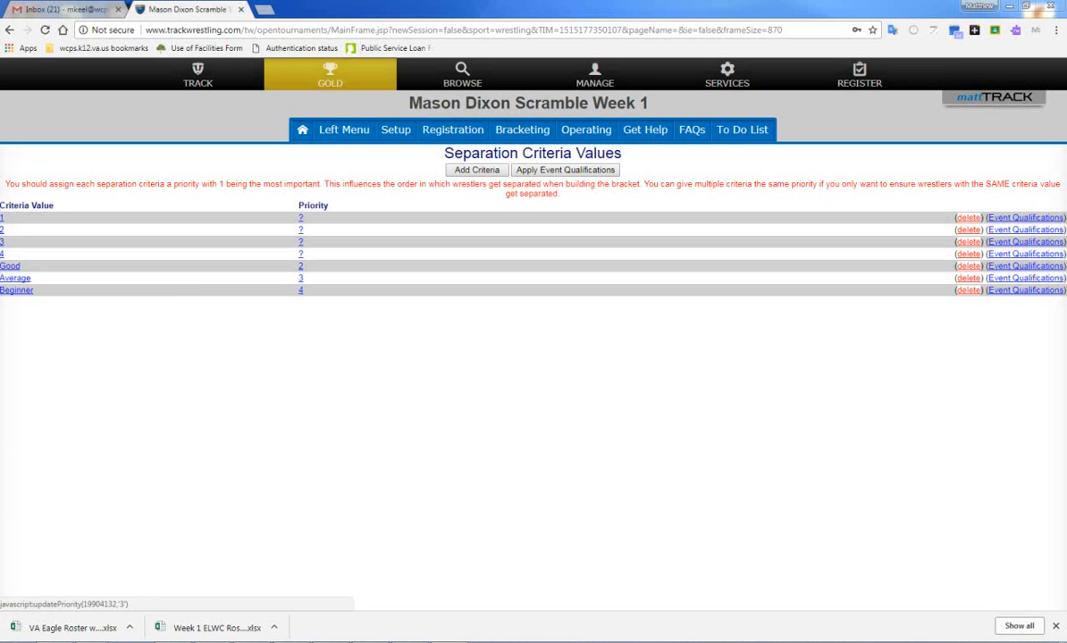
- Delete the Good, Average and Beginner separation criteria, confirming each with "delete"
left_click(967, 266)
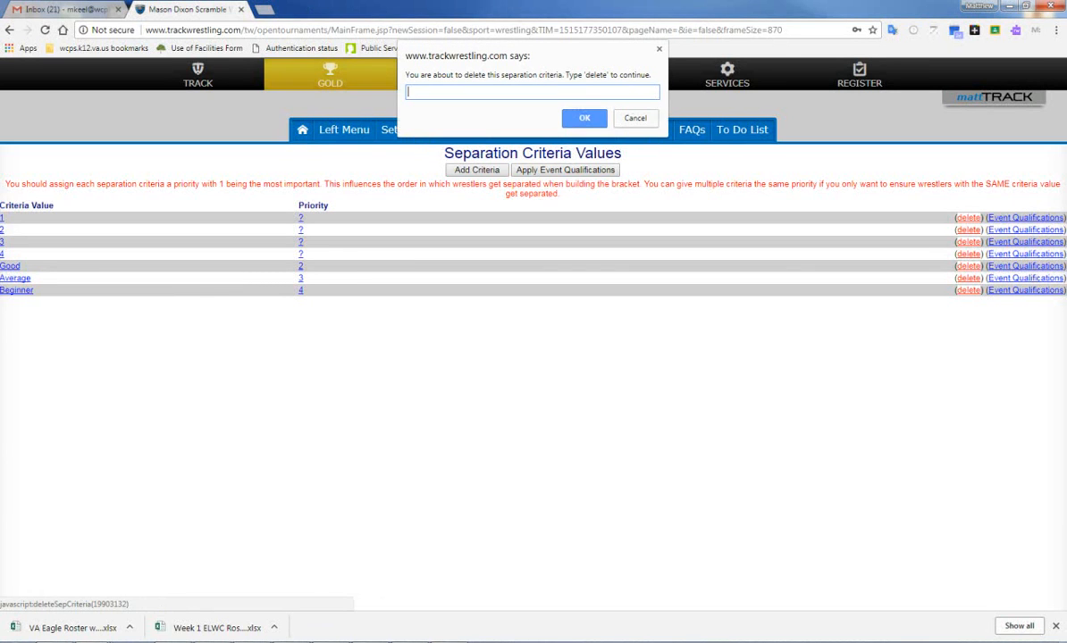
type("delete")
key("Return")
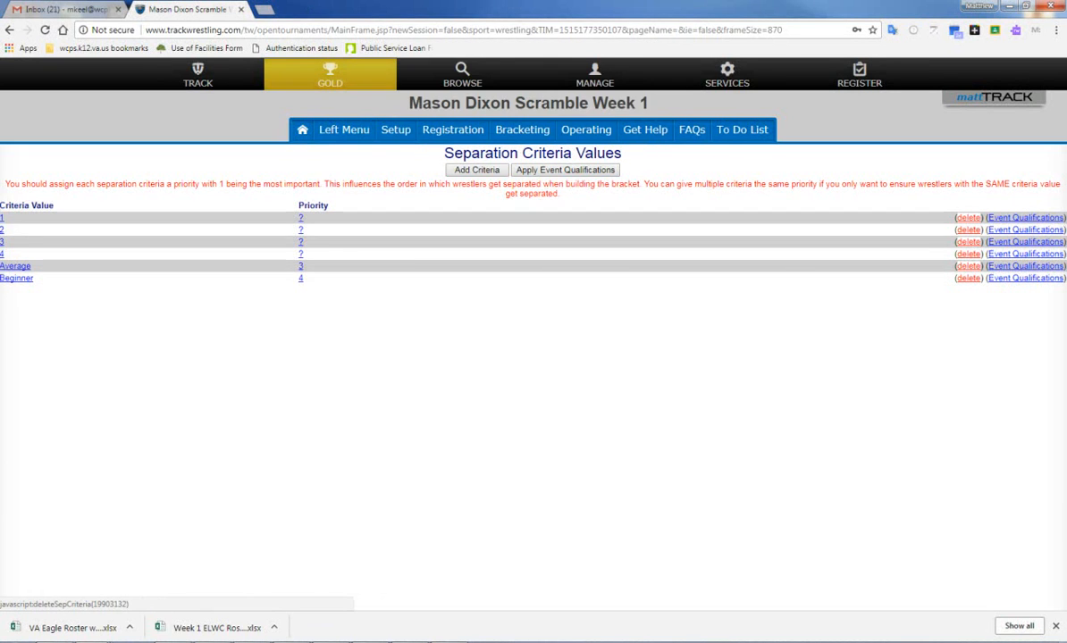
left_click(968, 266)
type("delete")
key("Return")
left_click(968, 266)
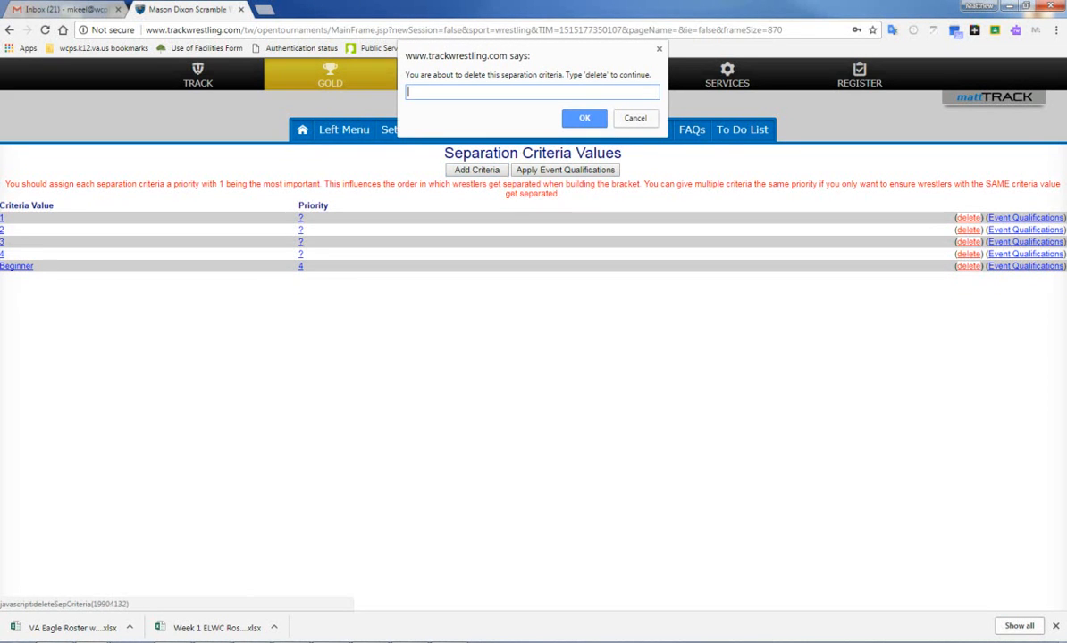
type("delete")
key("Return")
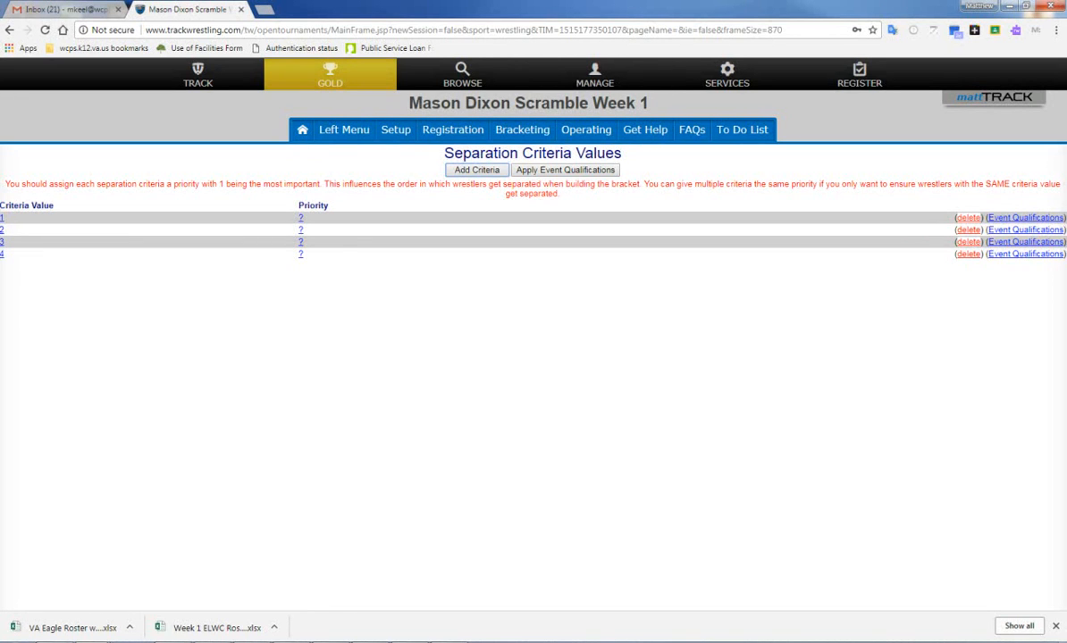
- Assign priority 1 to separation criterion 4 and priority 2 to criterion 3
left_click(302, 218)
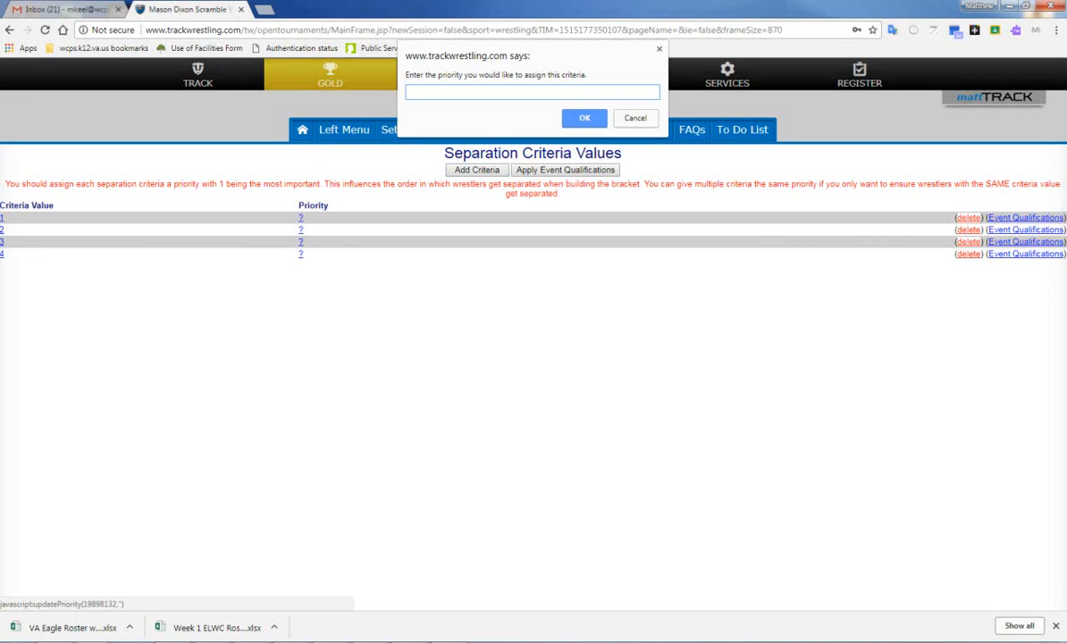
type("1")
left_click(584, 118)
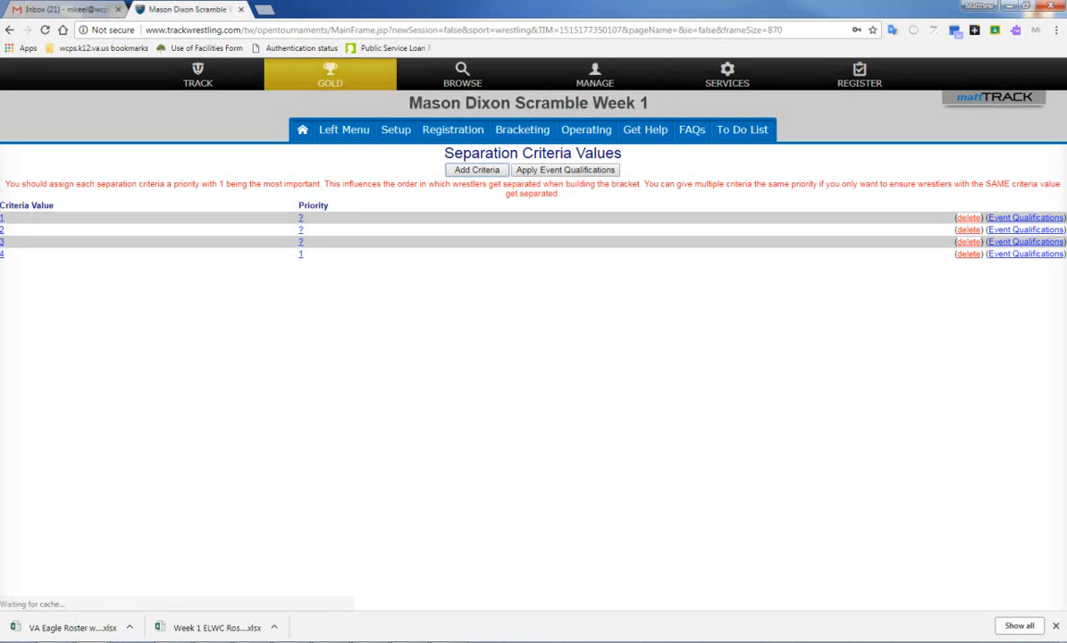
left_click(301, 243)
type("2")
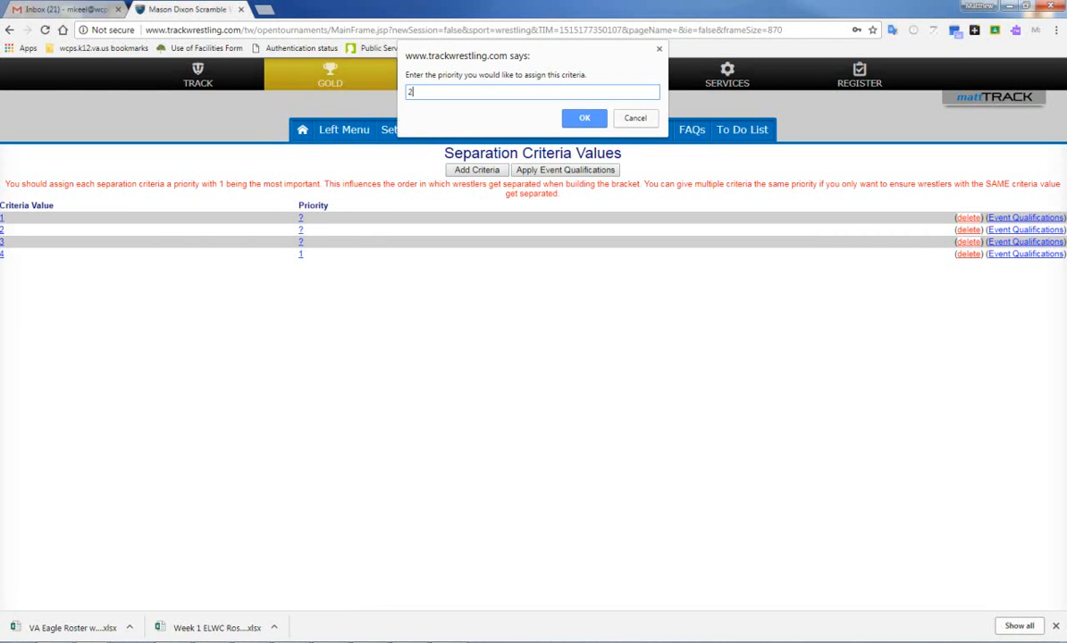
left_click(585, 119)
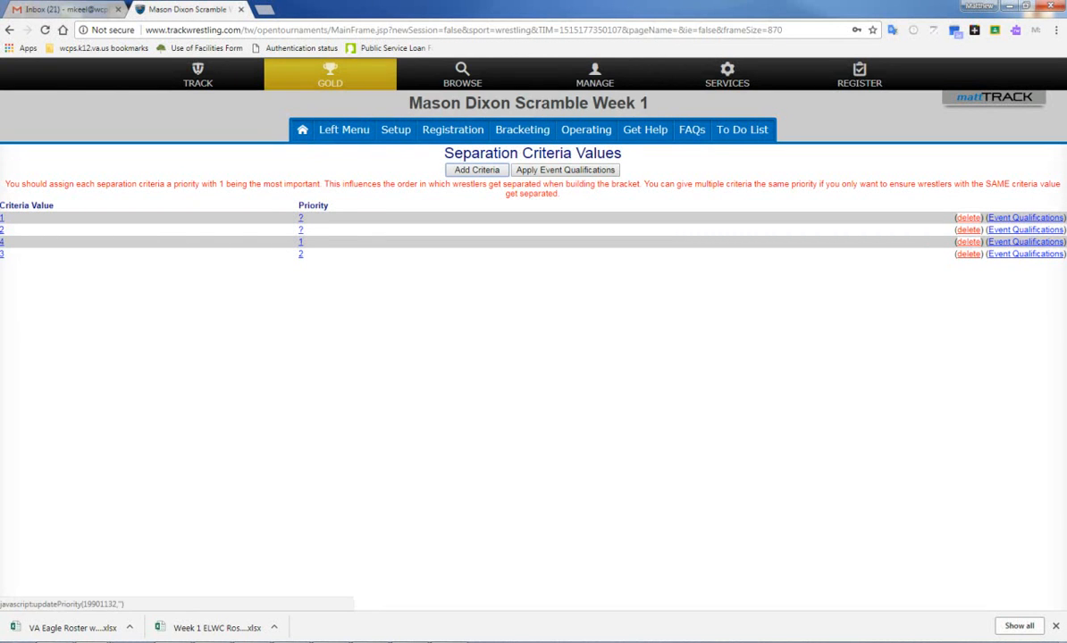
- Assign priority 3 to separation criterion 2 and priority 4 to criterion 1
left_click(301, 230)
type("3")
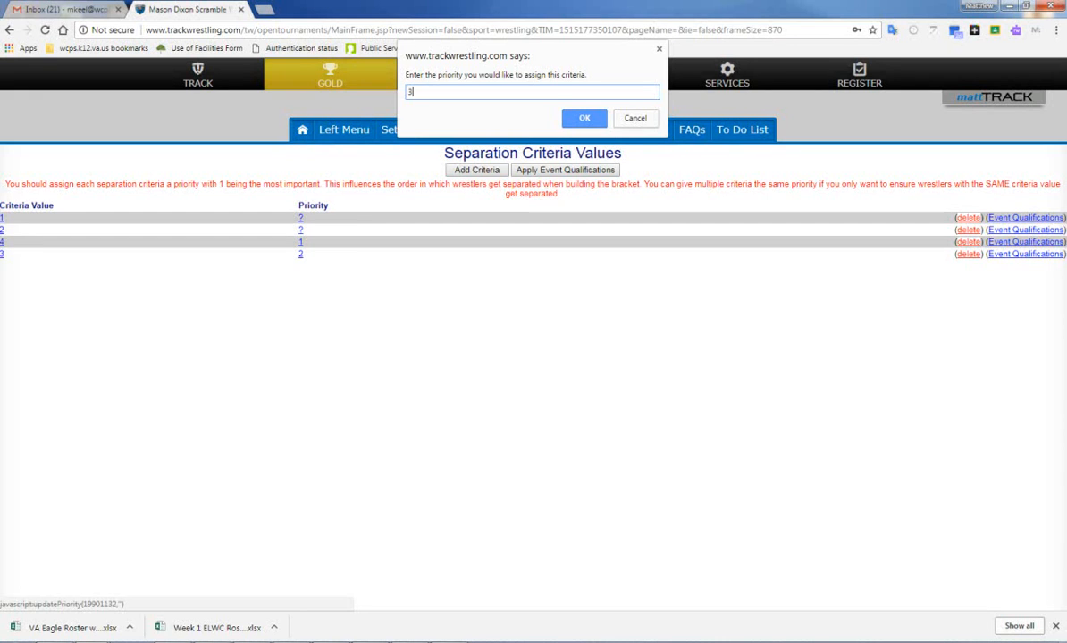
left_click(584, 119)
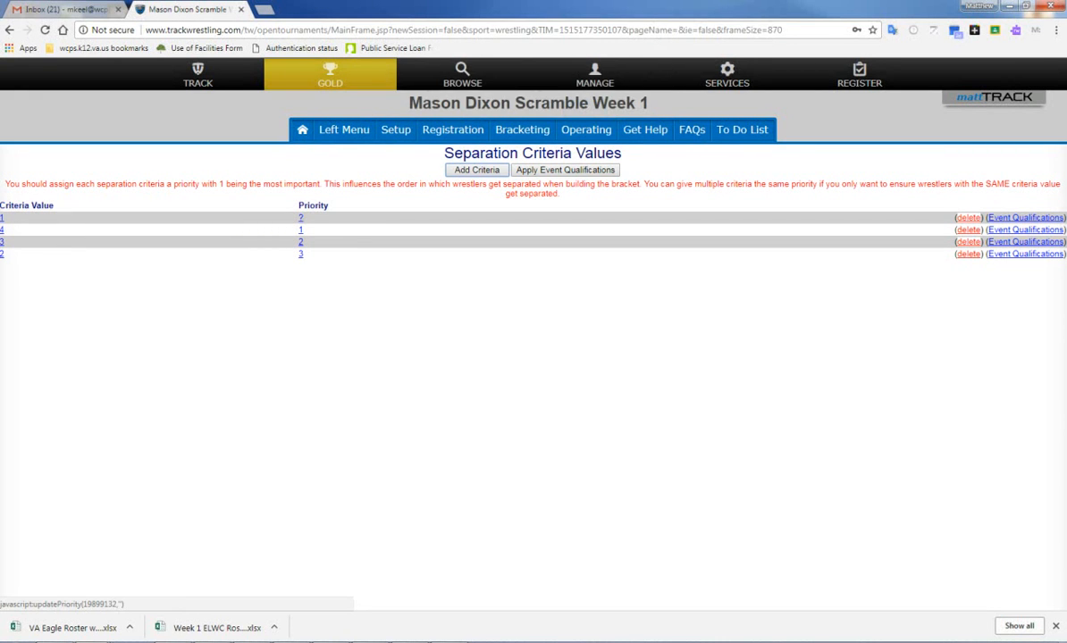
left_click(301, 218)
type("4")
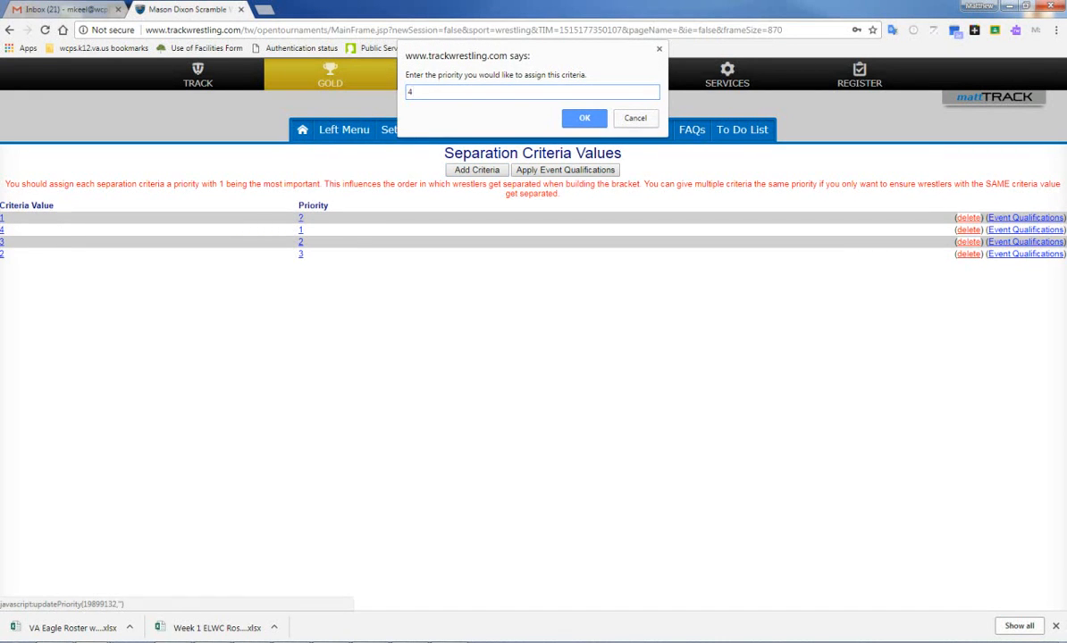
key("Return")
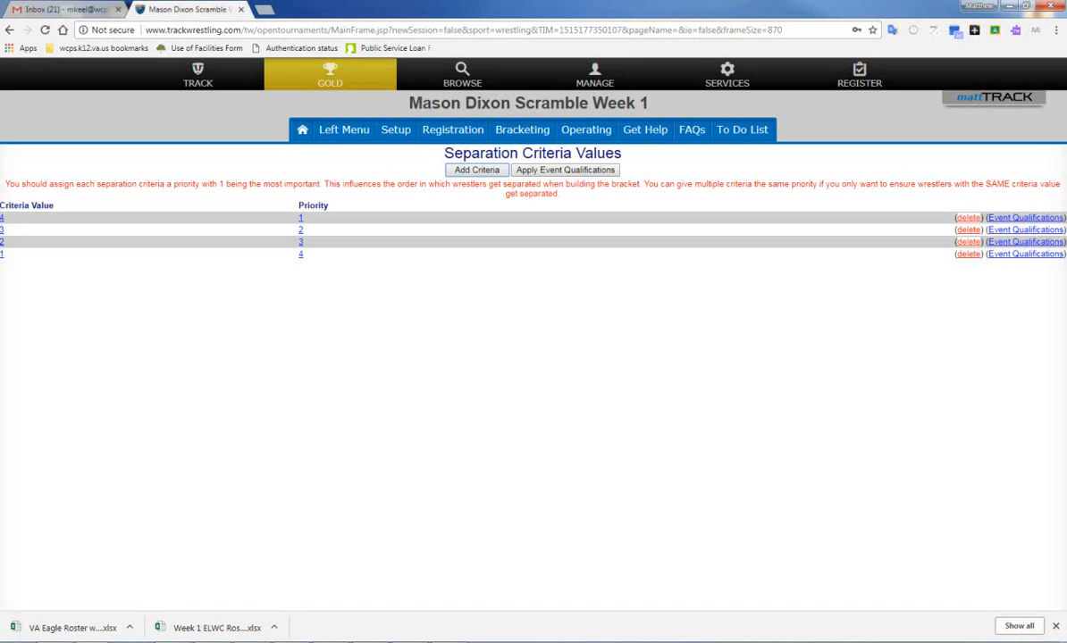
- Return to the Scramble Pairings page listing the wrestlers of all teams
left_click(586, 129)
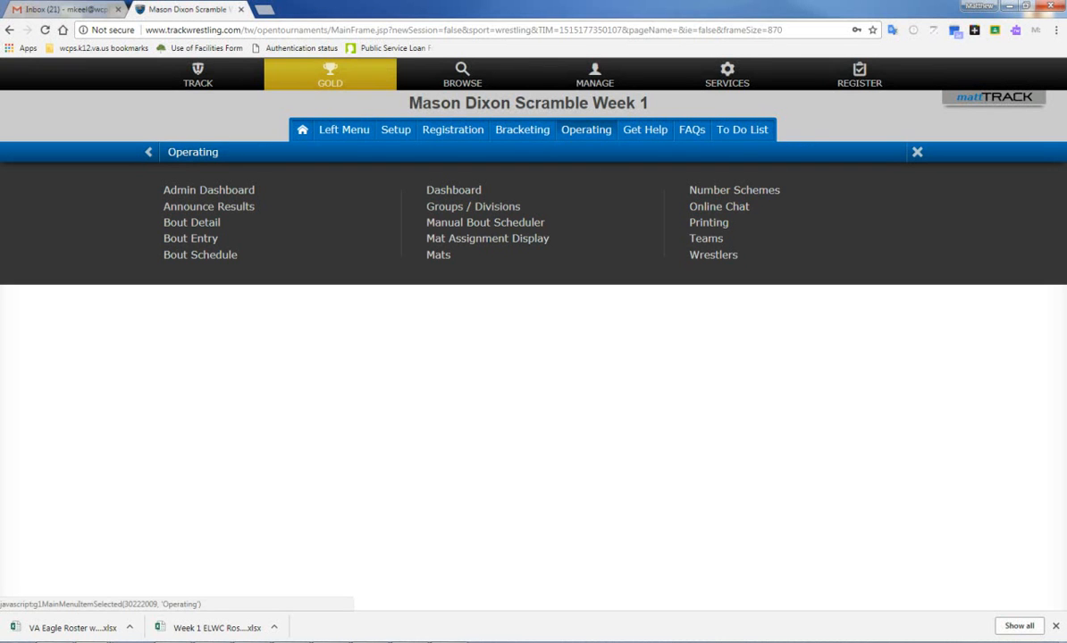
left_click(452, 130)
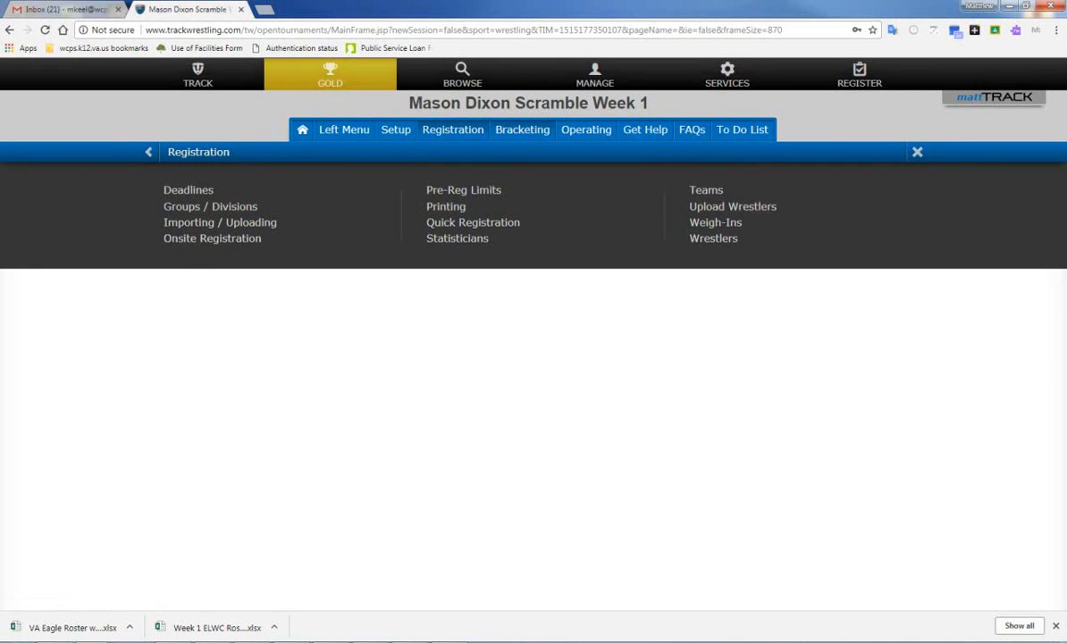
left_click(522, 130)
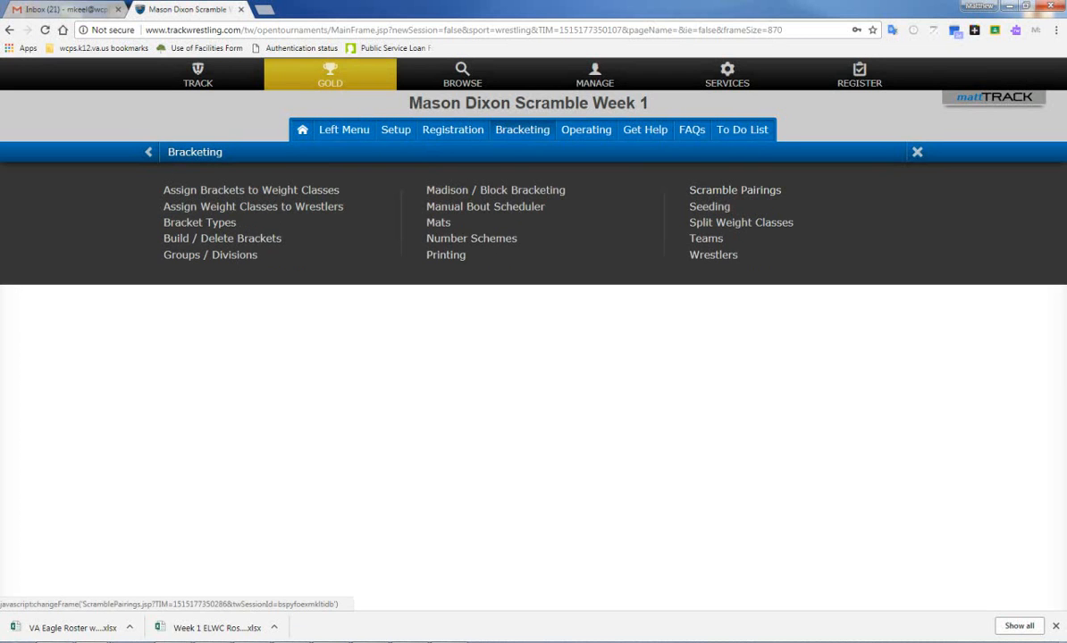
left_click(734, 189)
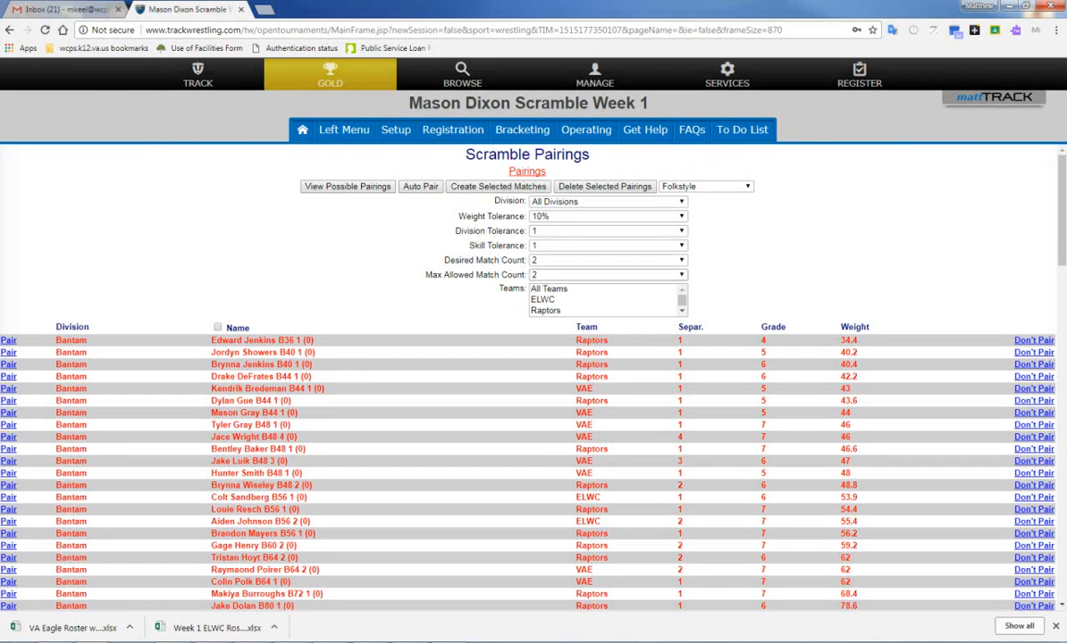
- Manually pair the two lightest Bantam wrestlers, the Raptors entries weighing 34.4 and 40.2
scroll(533, 375, "down", 20)
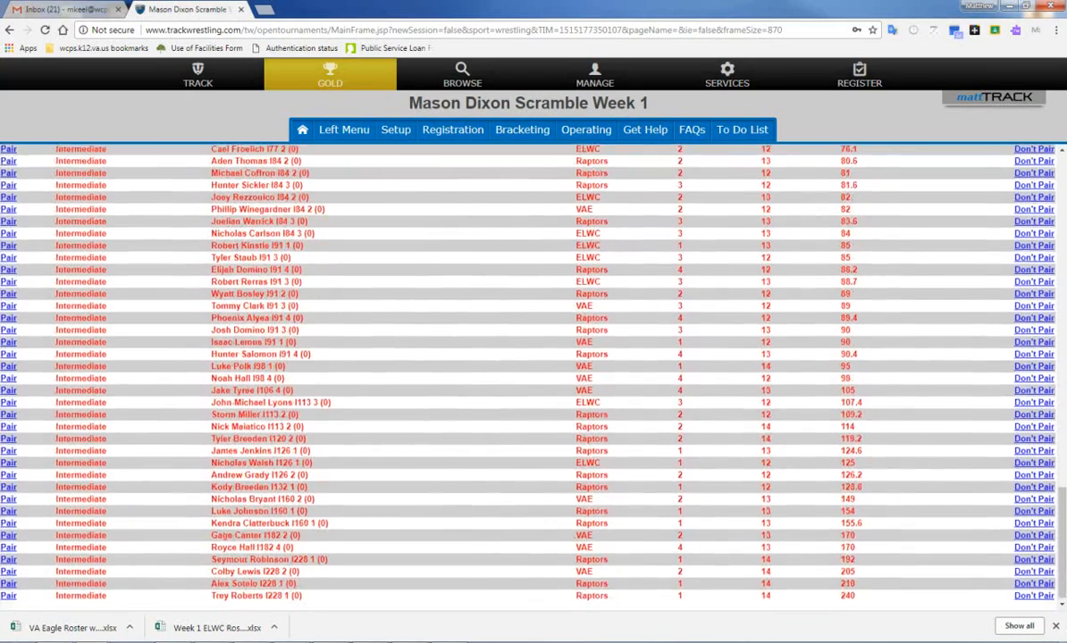
scroll(533, 375, "up", 12)
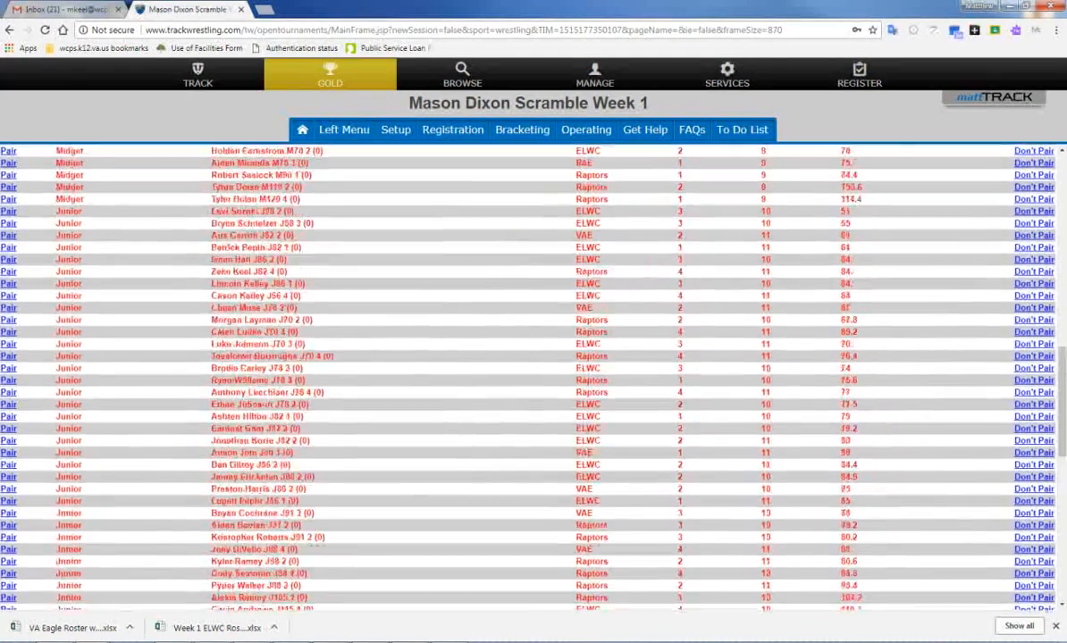
scroll(533, 376, "down", 8)
scroll(533, 375, "down", 5)
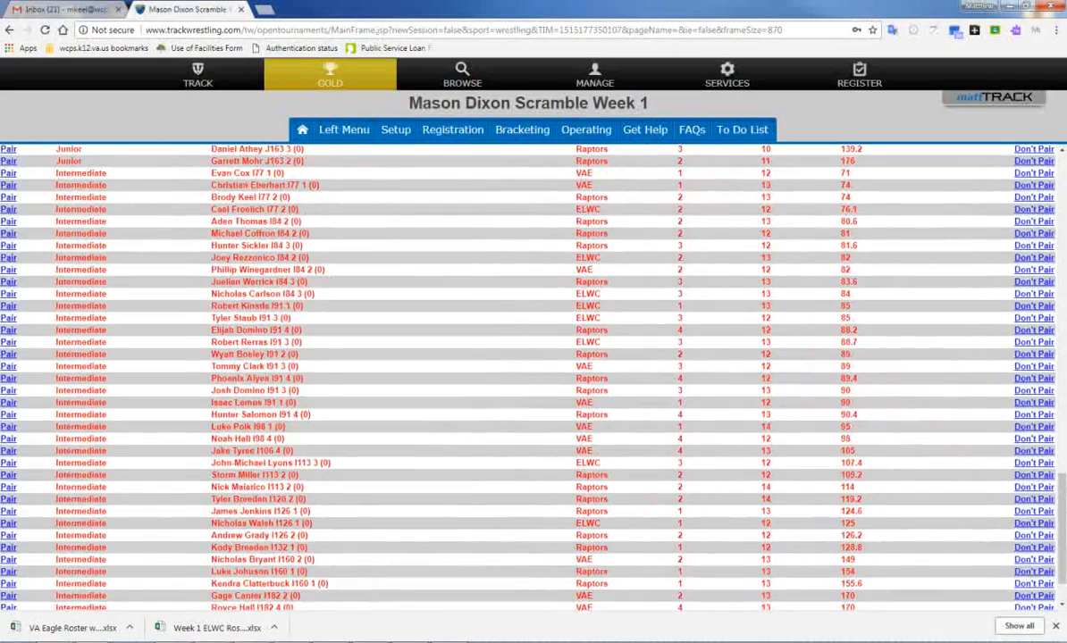
scroll(534, 375, "up", 20)
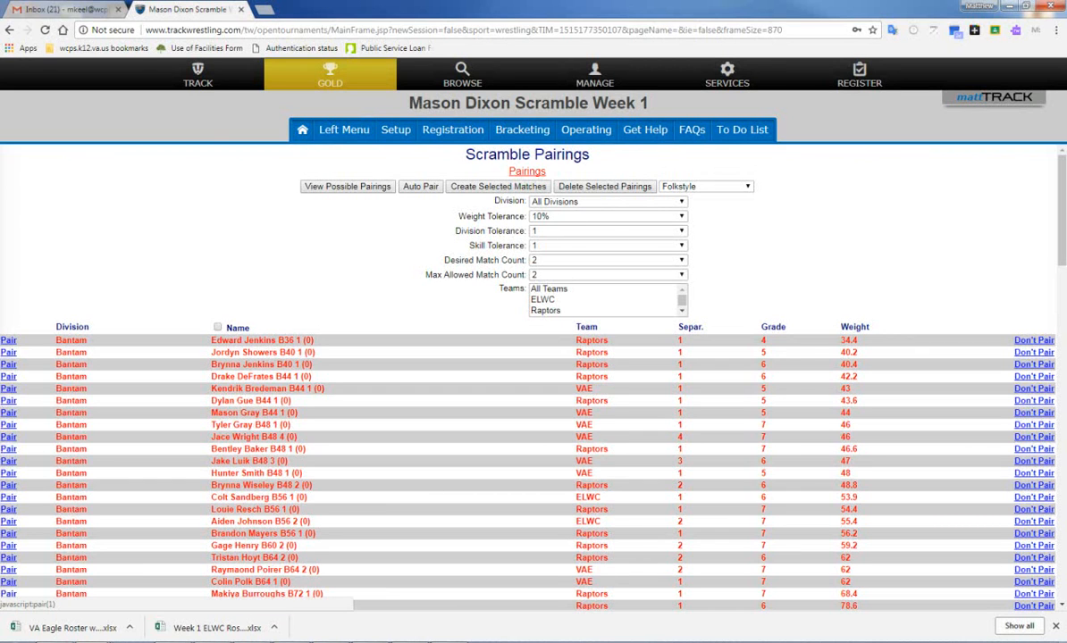
left_click(8, 340)
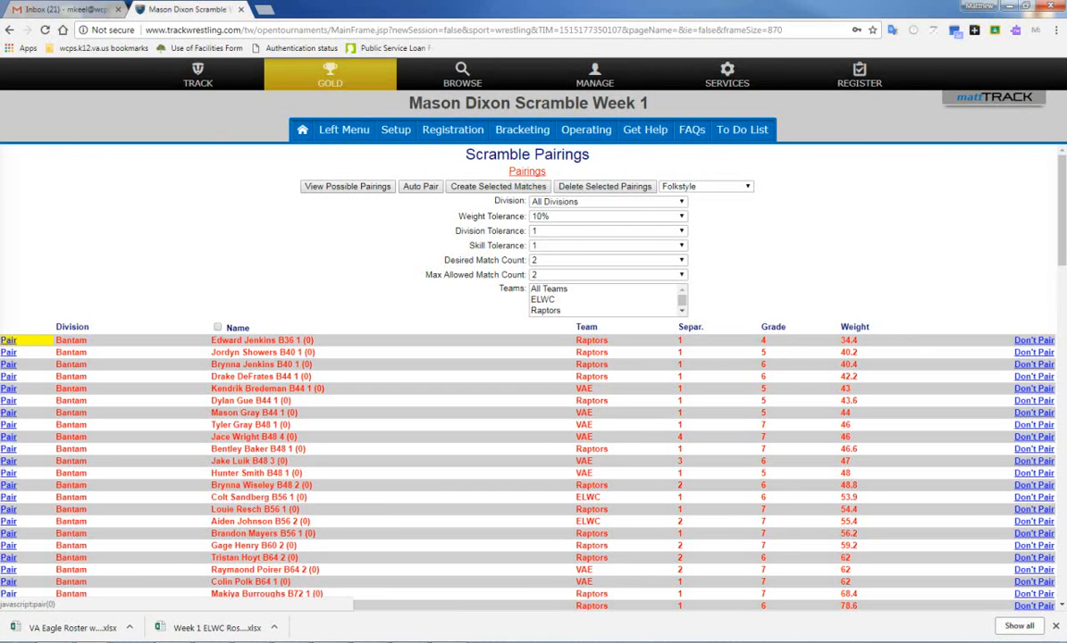
left_click(8, 352)
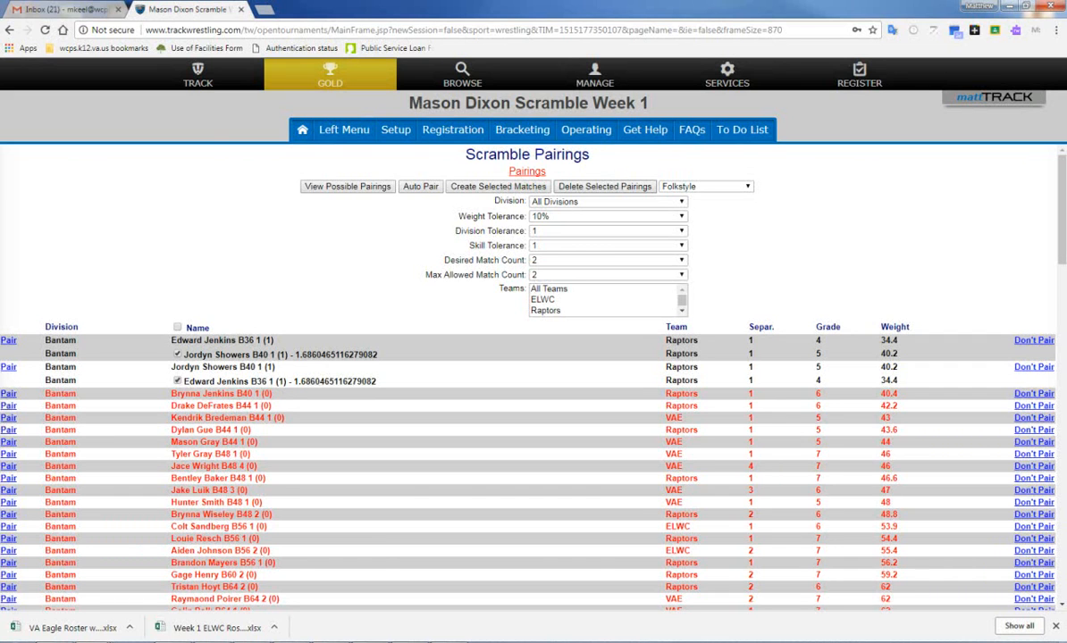
- Delete the selected pairing of the two lightest Bantam wrestlers, confirming with "delete"
left_click(605, 187)
type("delete")
key("Return")
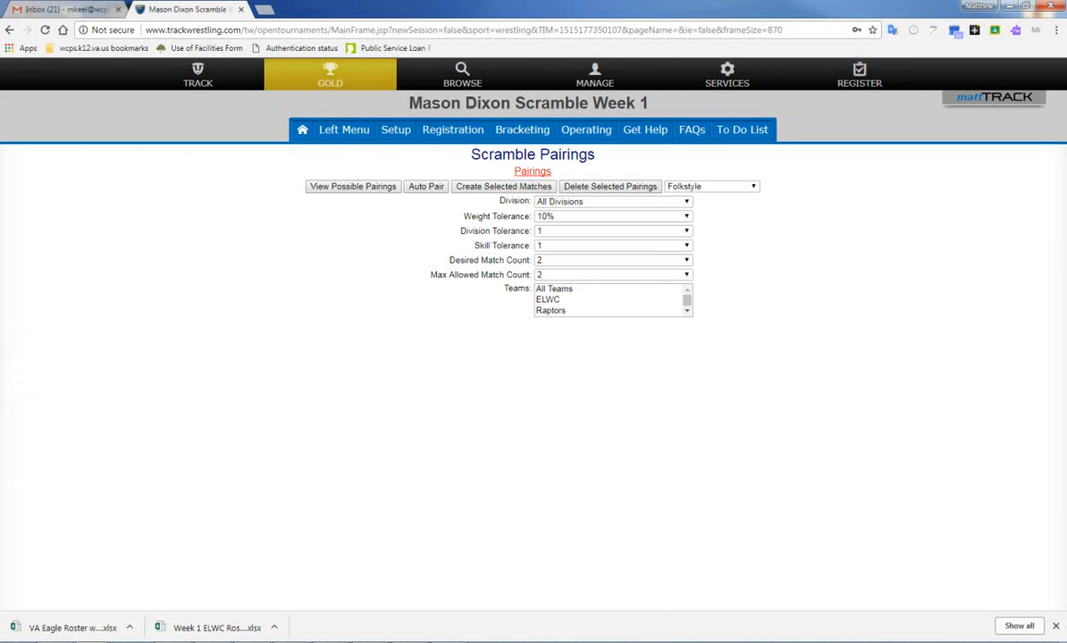
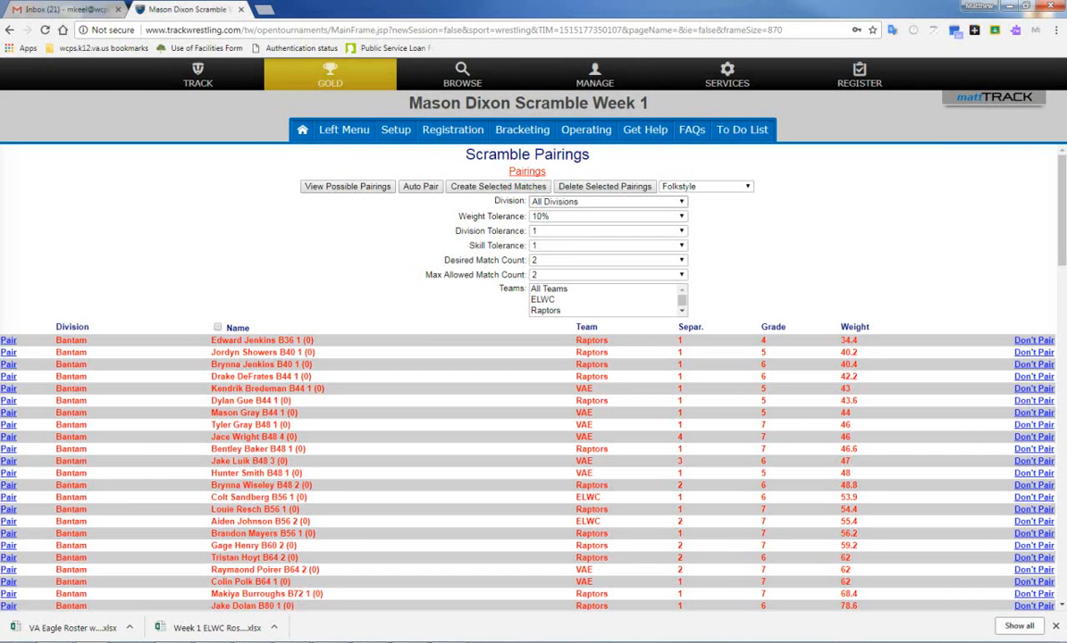
- Check the available division choices for the pairings, and go to the tournament's Groups / Divisions page
left_click(608, 202)
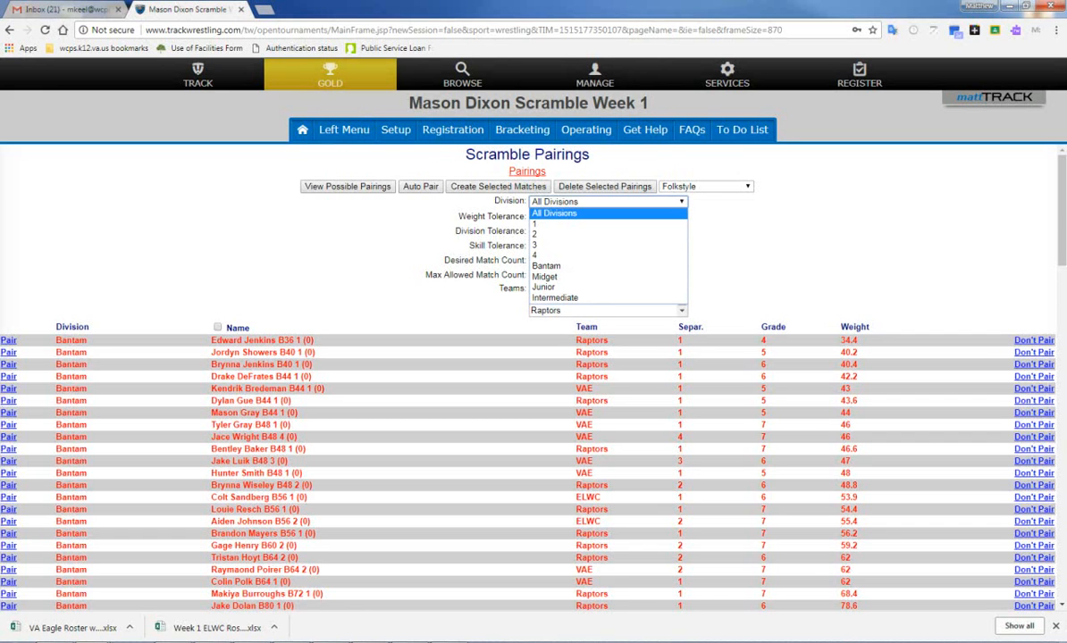
left_click(609, 202)
left_click(586, 131)
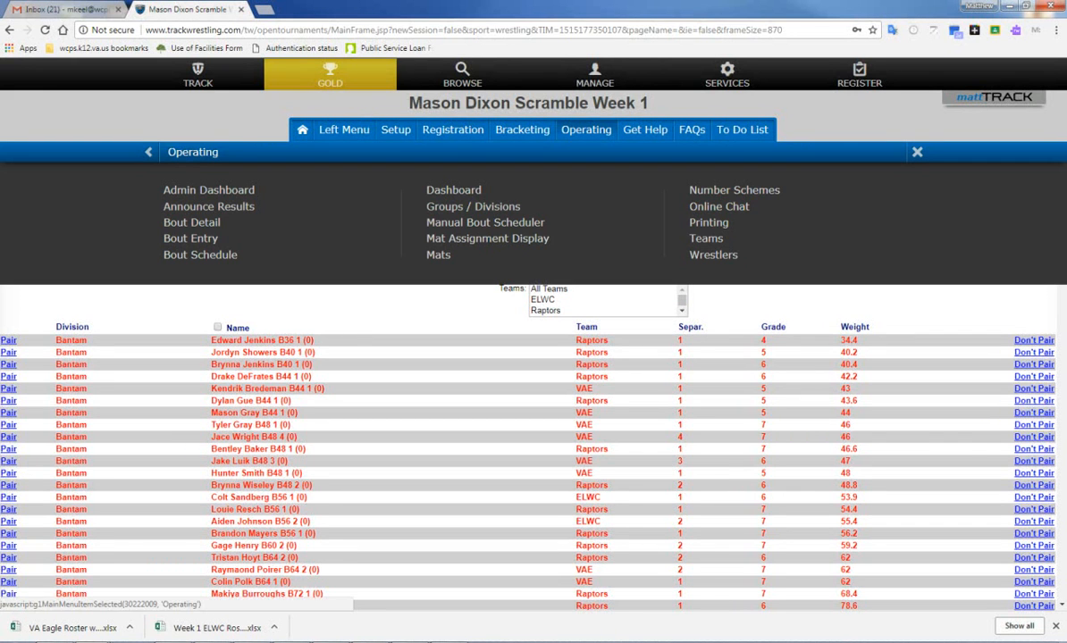
left_click(473, 206)
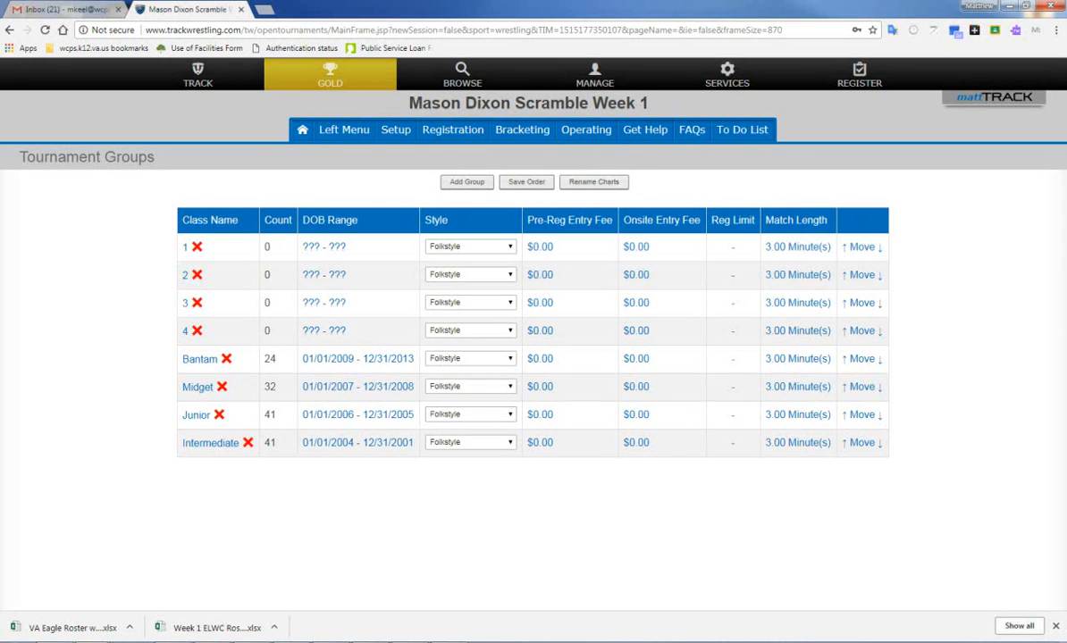
- Delete the empty tournament groups 4 and 3, confirming each with "deleteentiregroup"
left_click(197, 330)
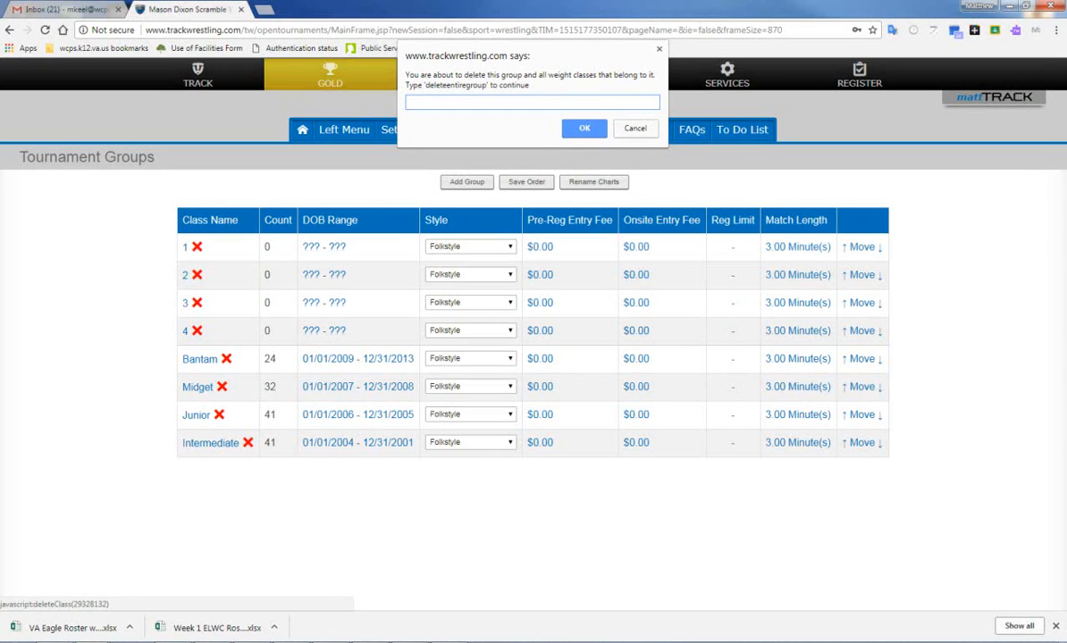
left_click_drag(444, 85, 425, 85)
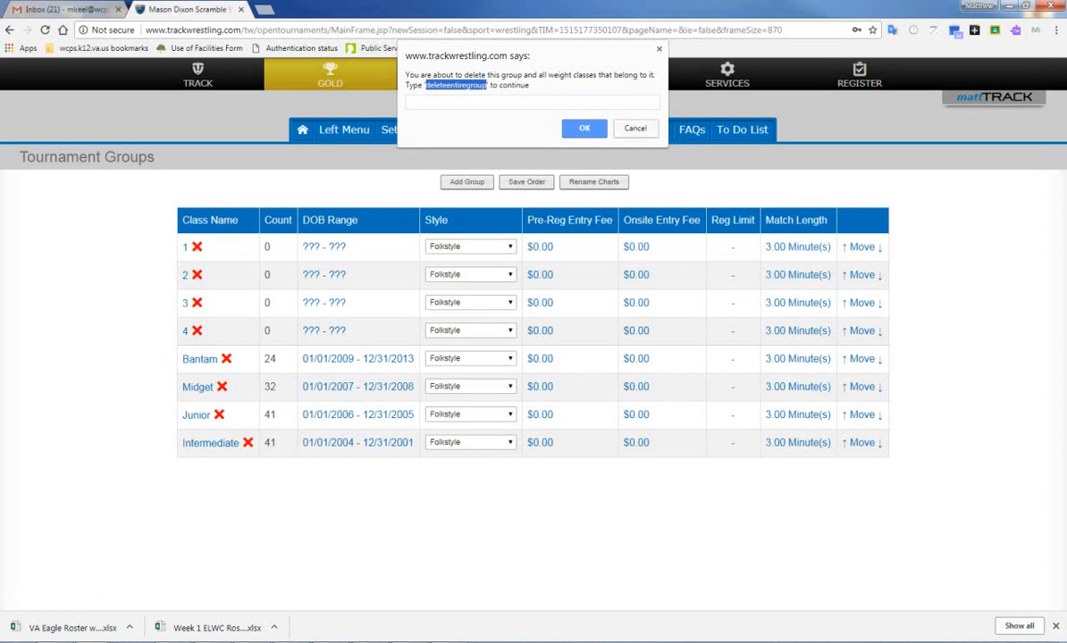
type("deleteentiregroup")
key("Return")
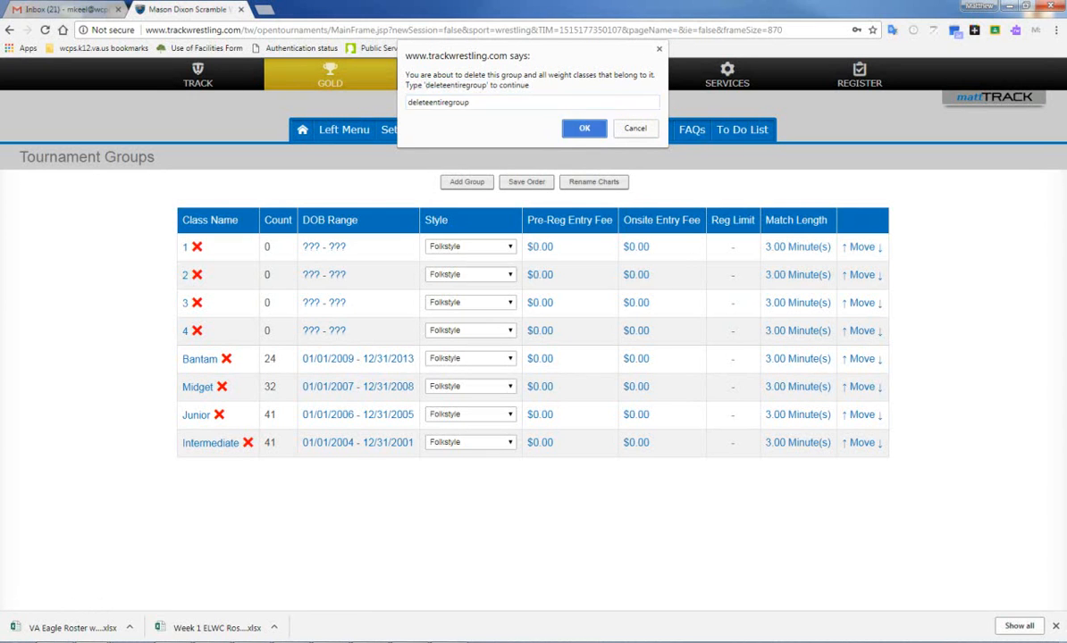
left_click(198, 303)
type("deleteentiregroup")
key("Return")
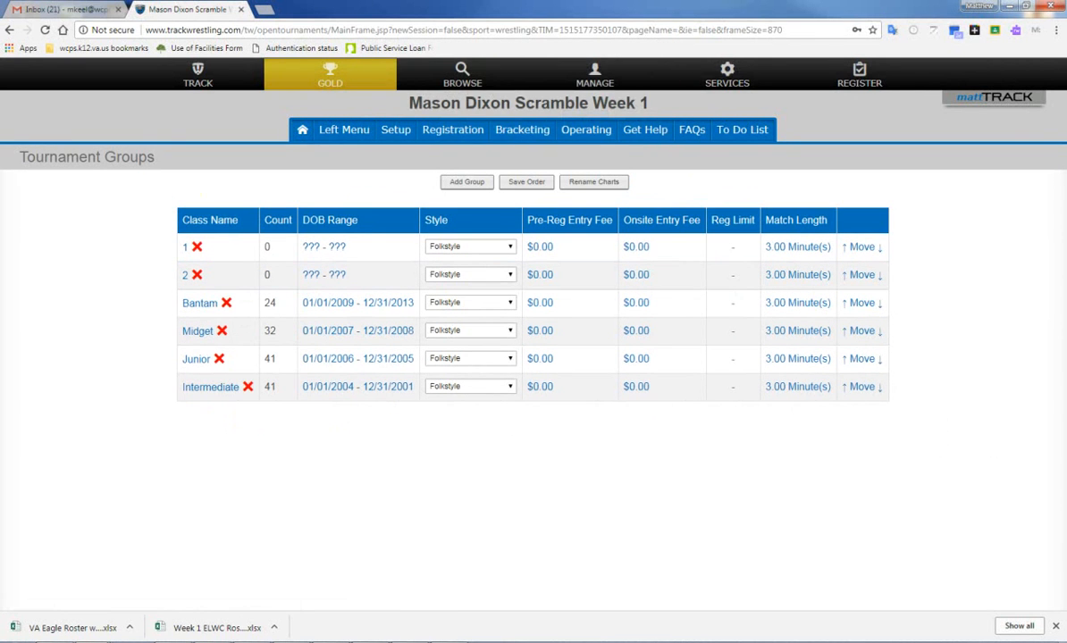
- Delete the empty tournament groups 2 and 1, confirming each with "deleteentiregroup"
left_click(198, 275)
type("deleteentiregroup")
key("Return")
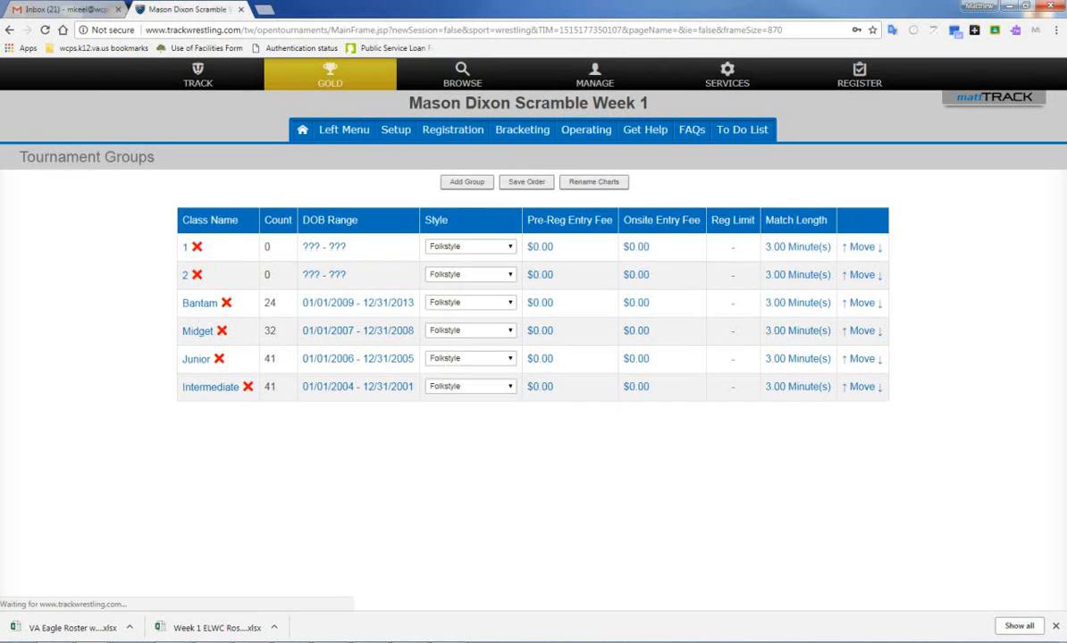
left_click(197, 246)
type("deleteentiregroup")
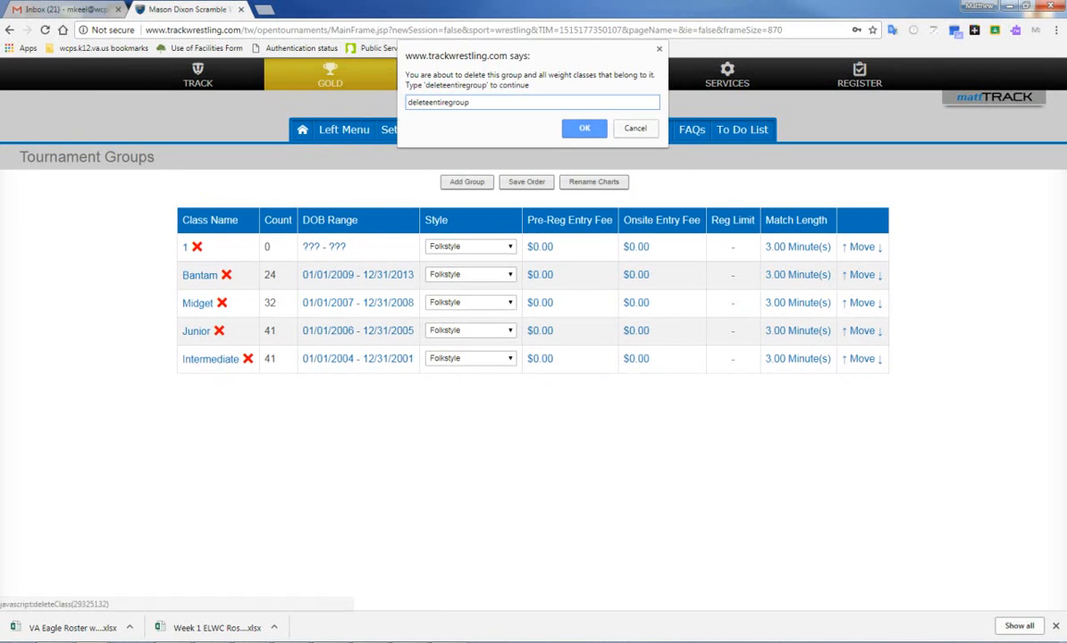
key("Return")
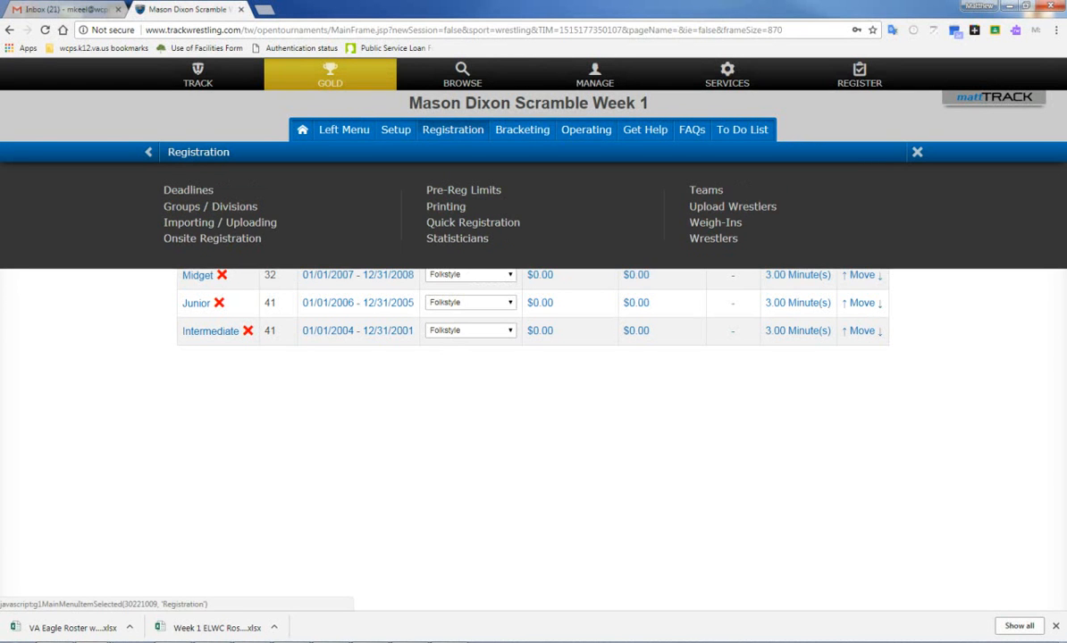
- Return to the Scramble Pairings page and limit the wrestler list to the Bantam division
left_click(522, 131)
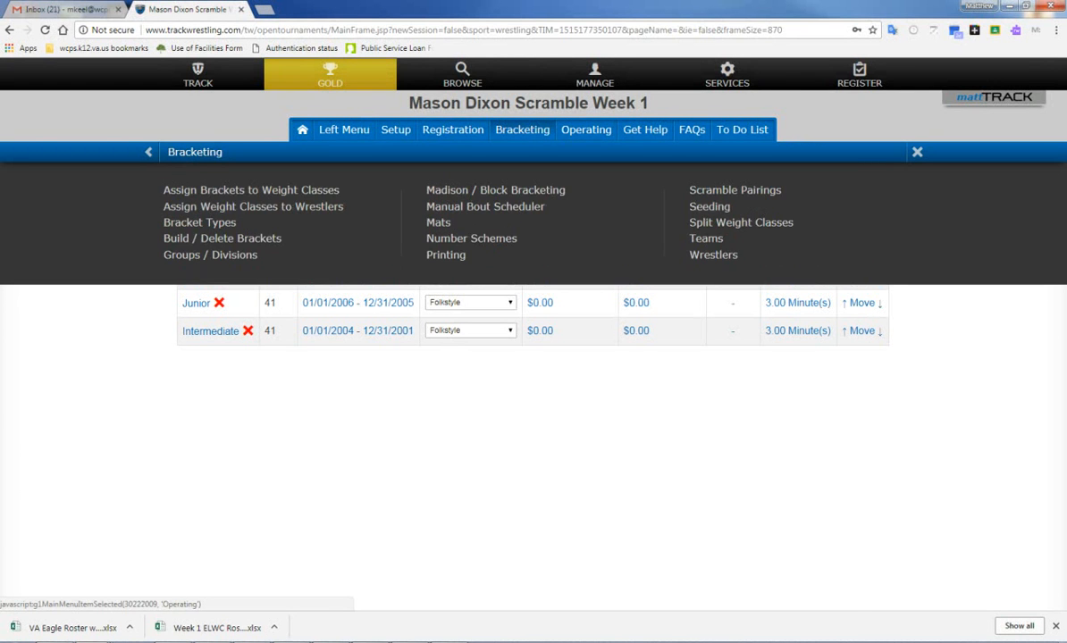
left_click(731, 191)
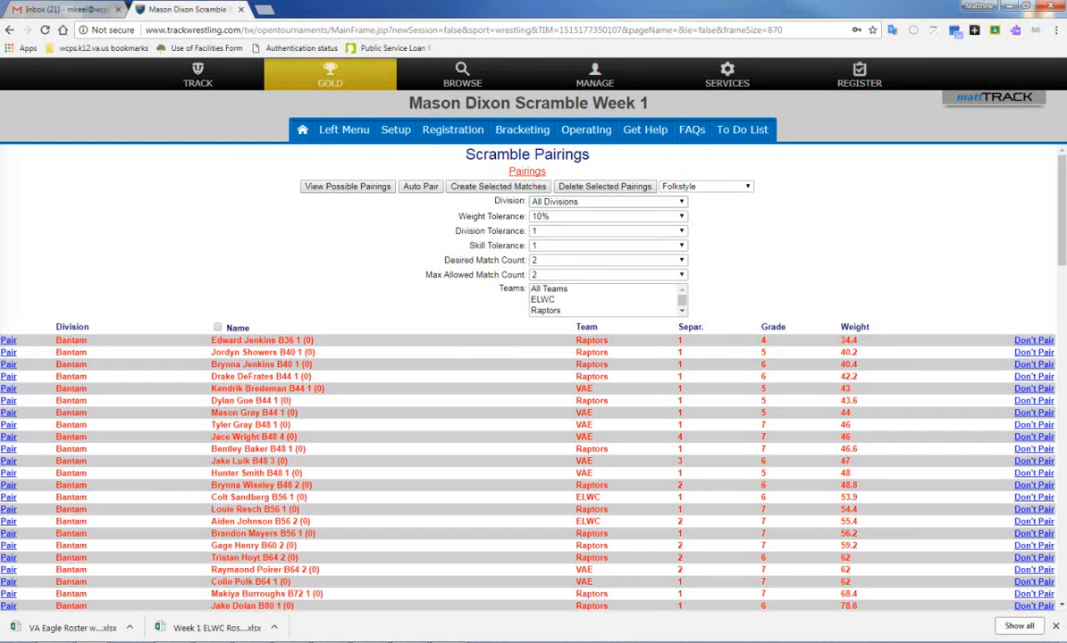
left_click(608, 202)
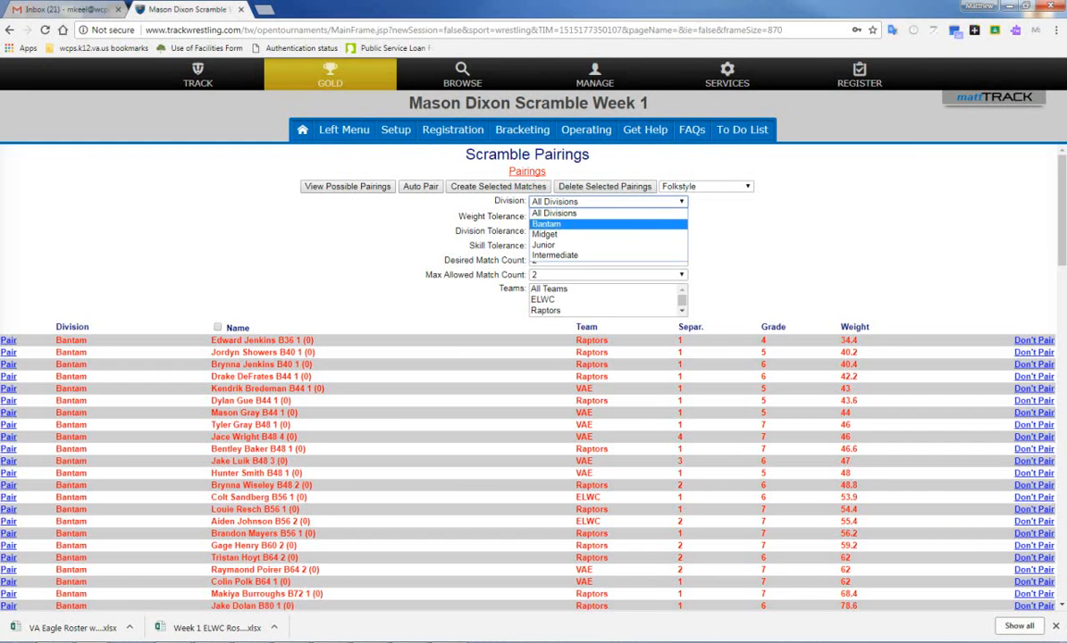
left_click(546, 223)
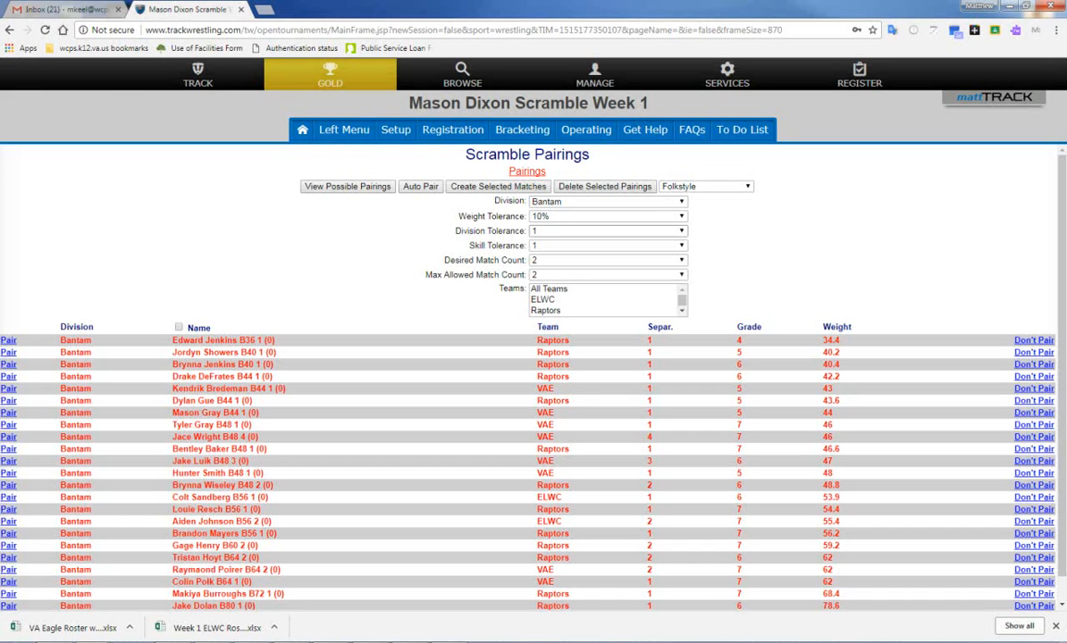
- Generate the possible Bantam pairings with a skill tolerance of 1 and a weight tolerance of 12%
left_click(608, 246)
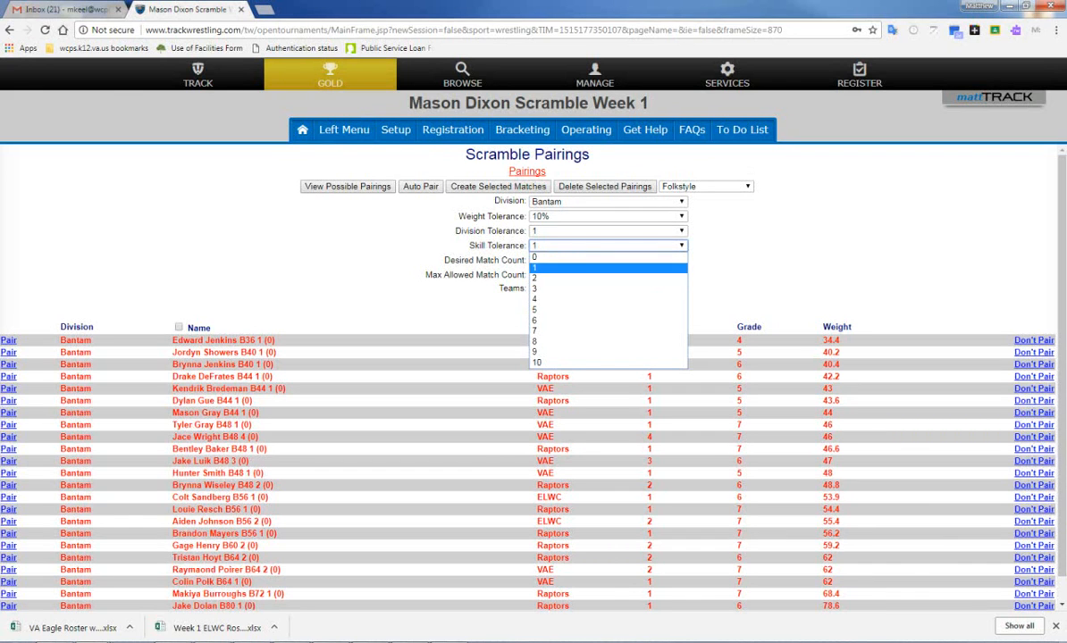
left_click(609, 268)
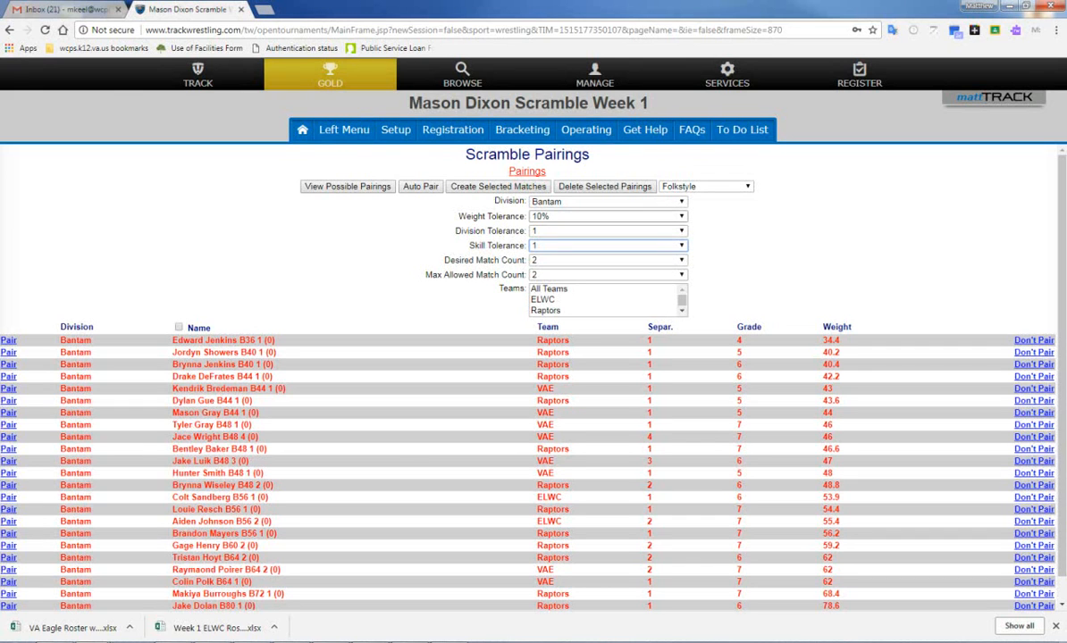
left_click(609, 216)
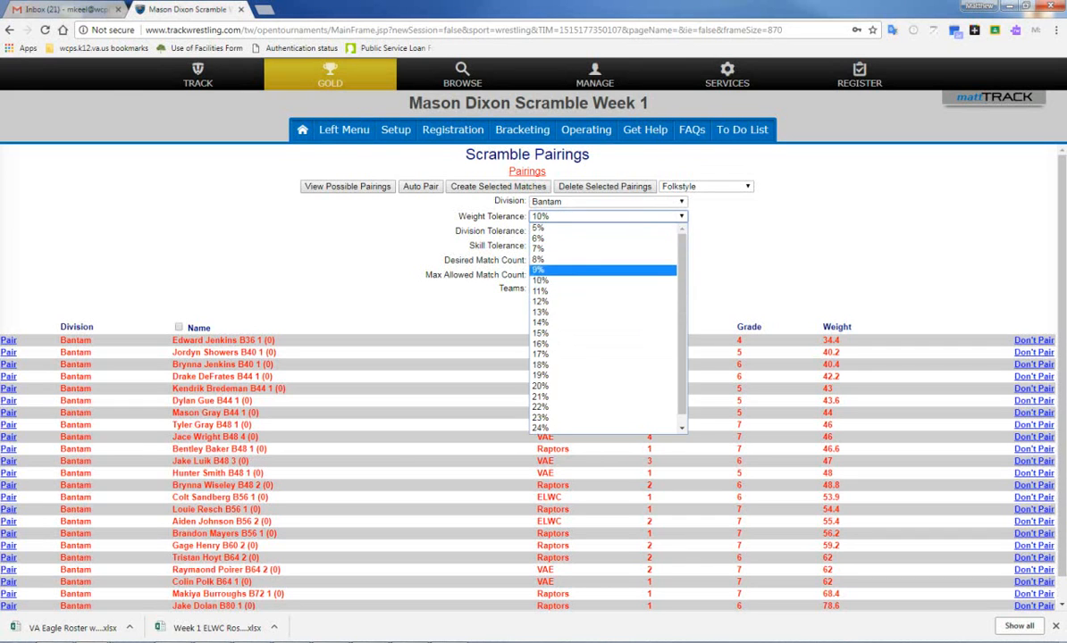
left_click(597, 302)
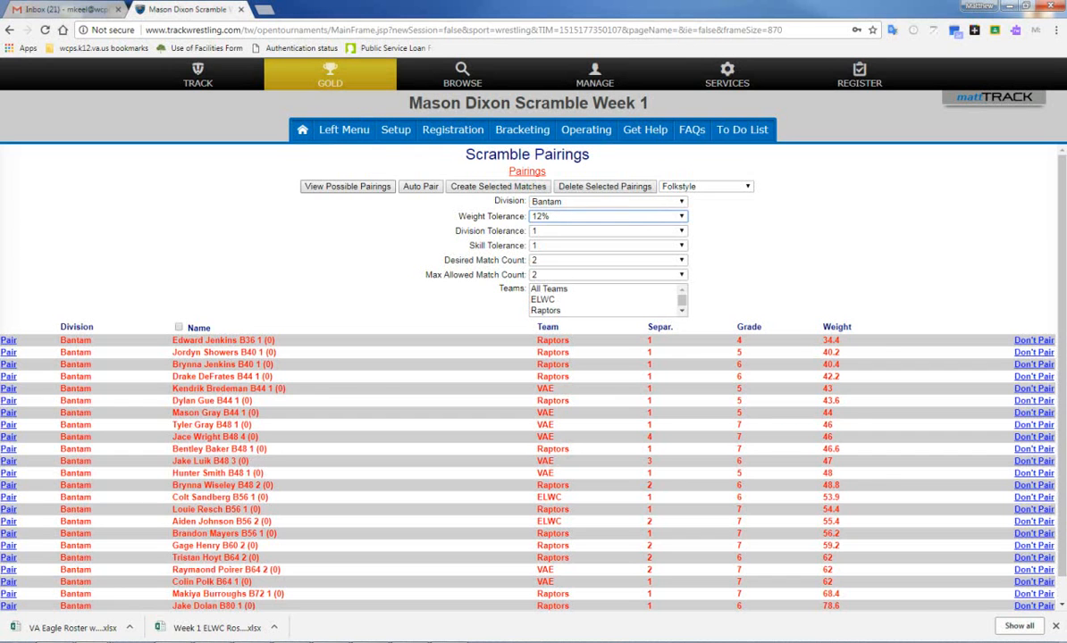
left_click(347, 187)
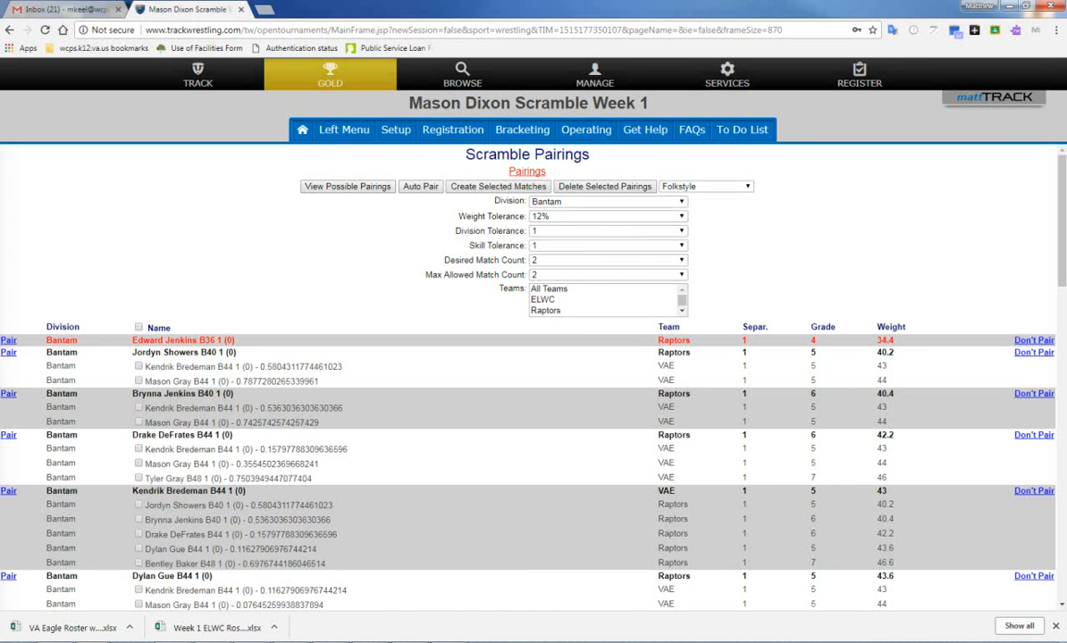
- Examine the possible Bantam pairings from the lightest to the heaviest wrestler, looking for wrestlers without suitable opponents
scroll(527, 375, "down", 5)
scroll(527, 375, "up", 5)
scroll(527, 375, "down", 7)
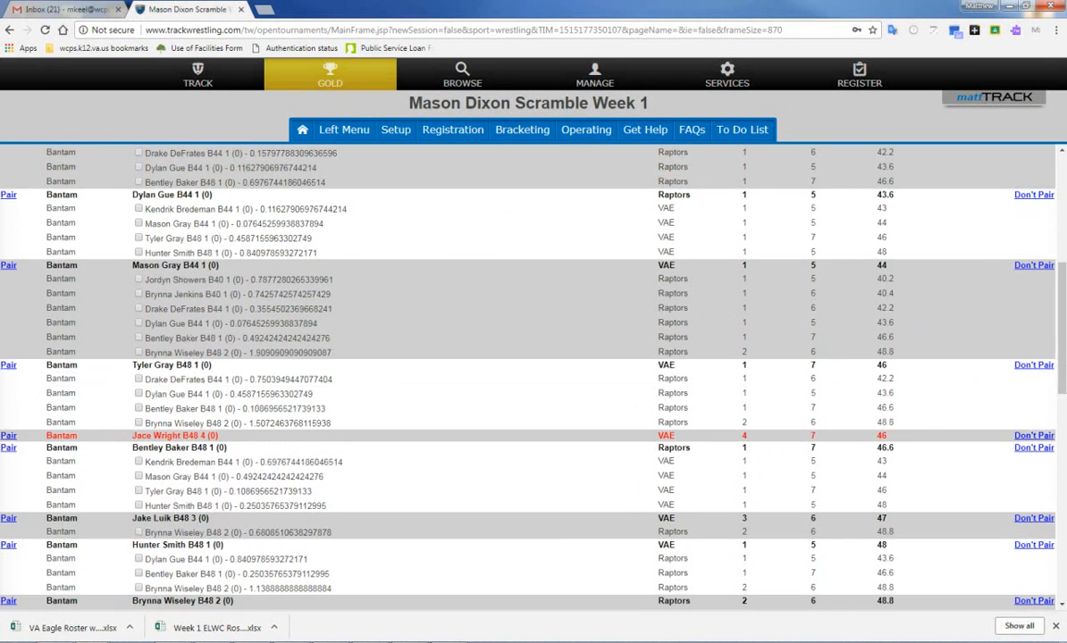
scroll(527, 375, "down", 15)
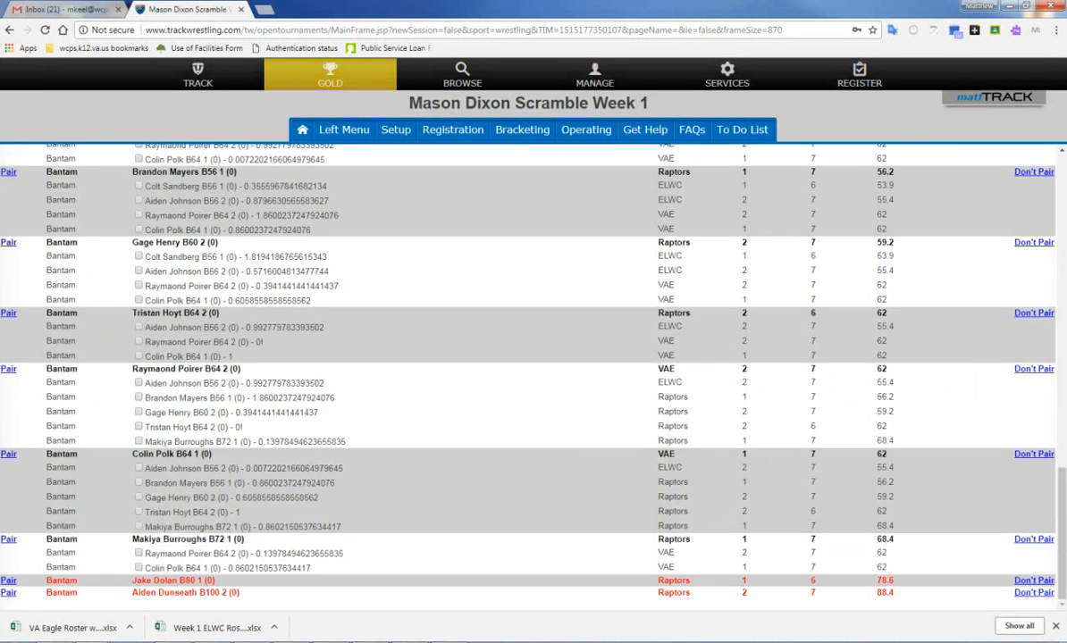
scroll(527, 375, "up", 20)
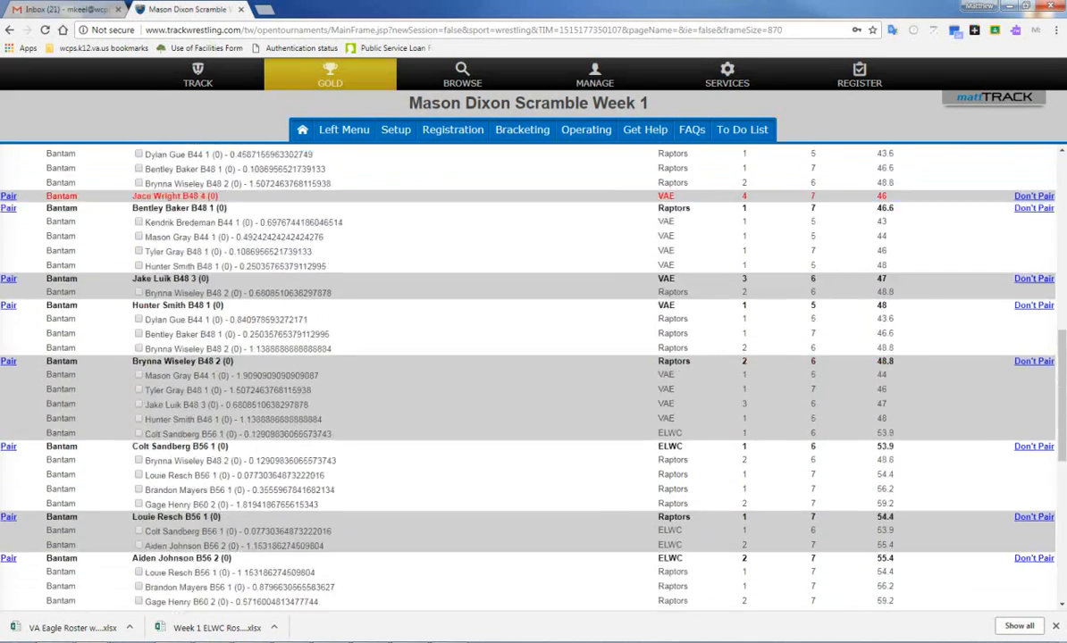
scroll(527, 375, "down", 20)
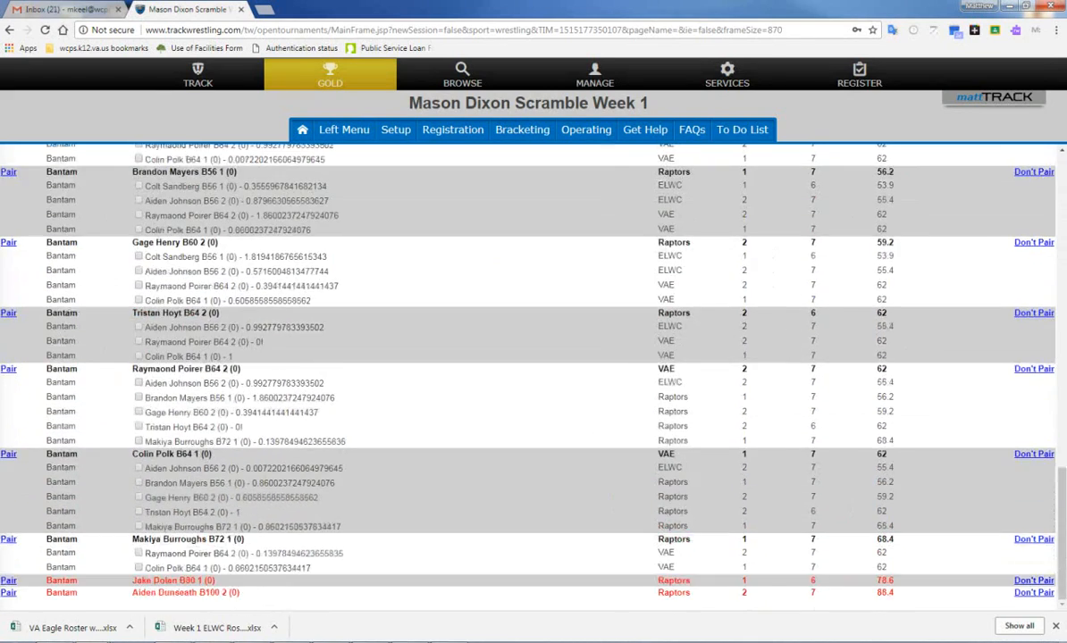
scroll(527, 375, "up", 5)
scroll(527, 375, "down", 5)
scroll(527, 375, "up", 10)
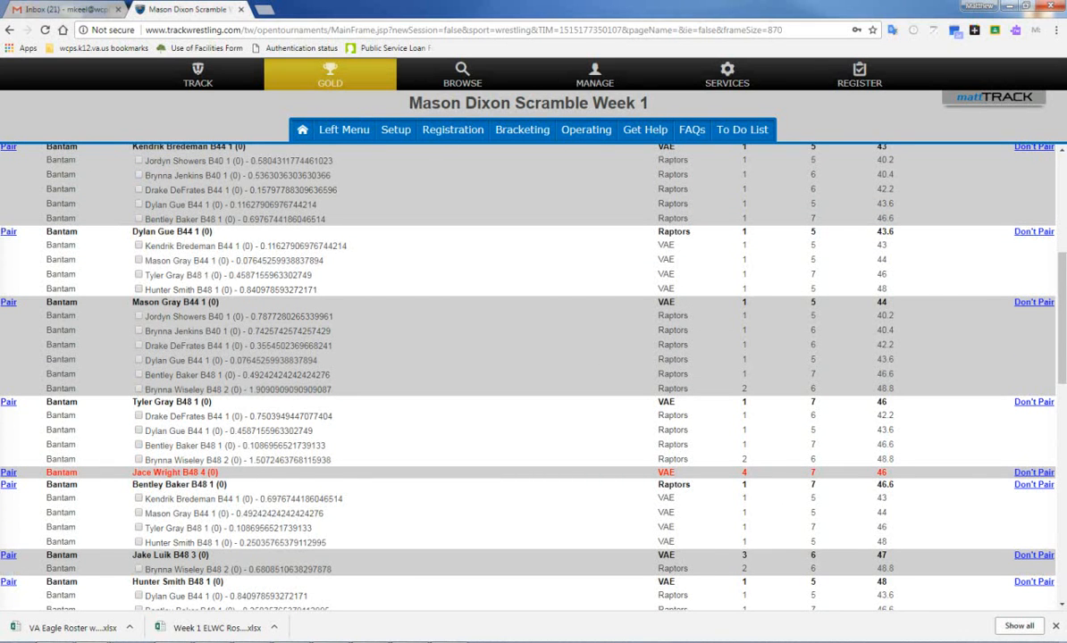
scroll(527, 375, "up", 5)
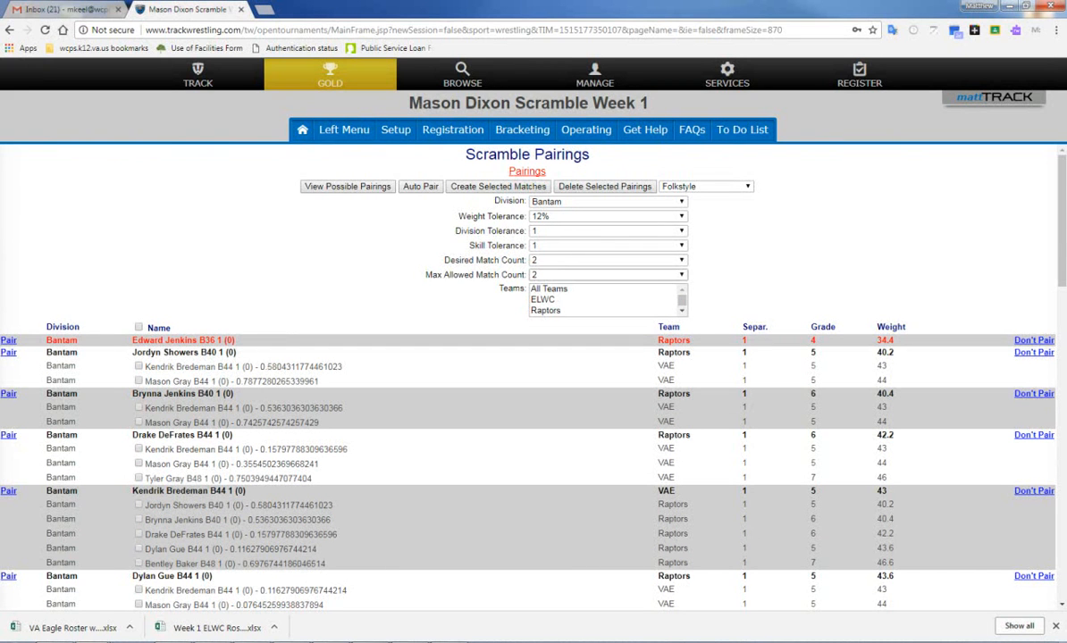
scroll(527, 375, "down", 10)
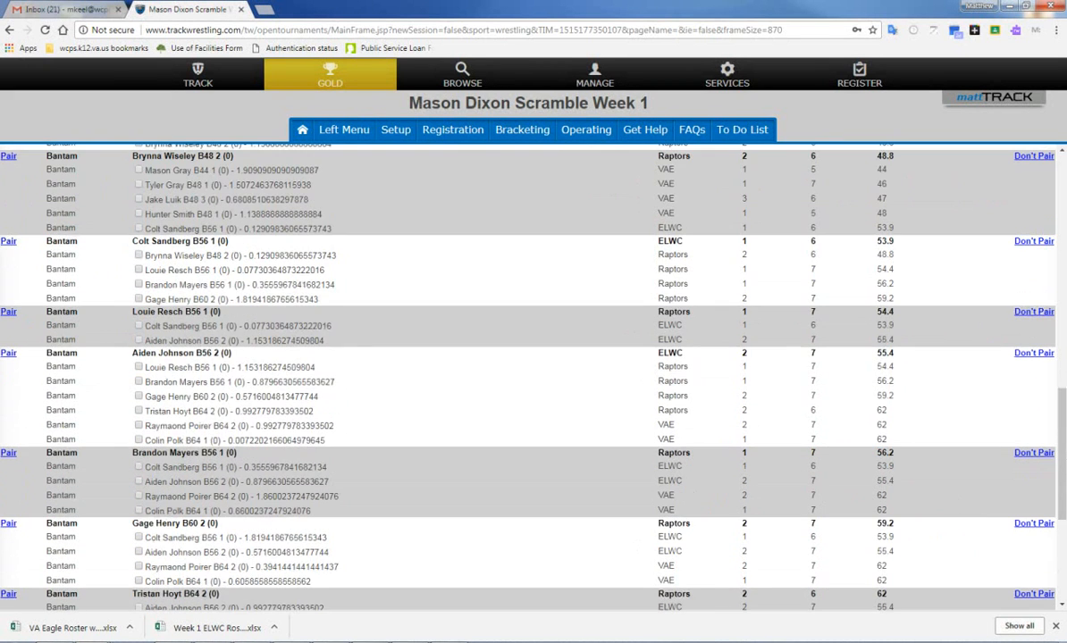
scroll(527, 375, "down", 3)
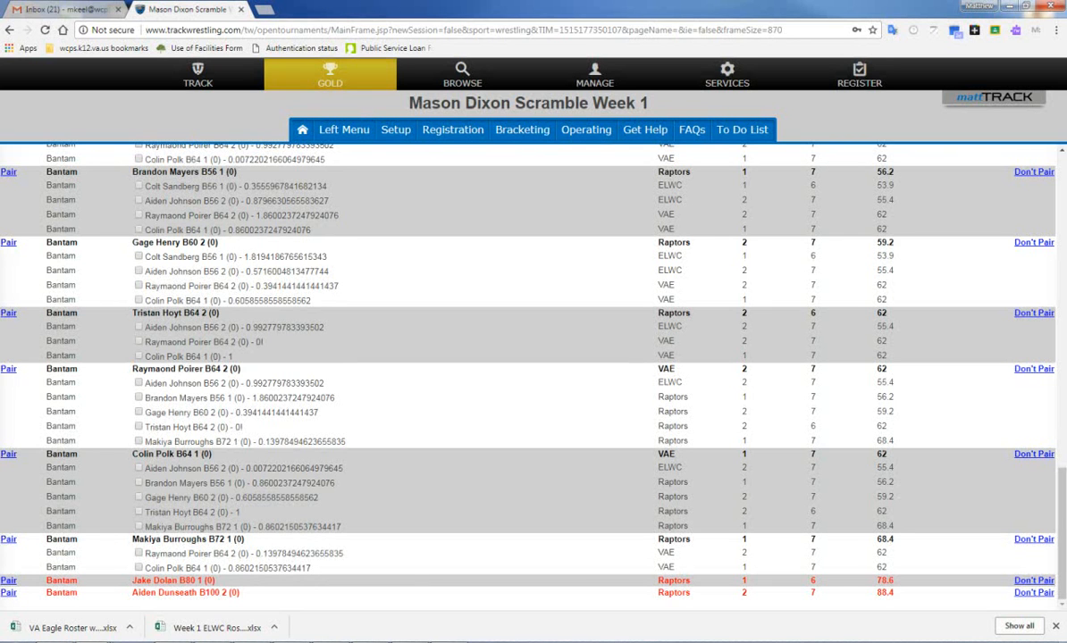
- Auto-pair the Bantam division at a 12% weight tolerance, and manually match the 34.4 Raptors wrestler with the 40.2 teammate
scroll(527, 375, "up", 10)
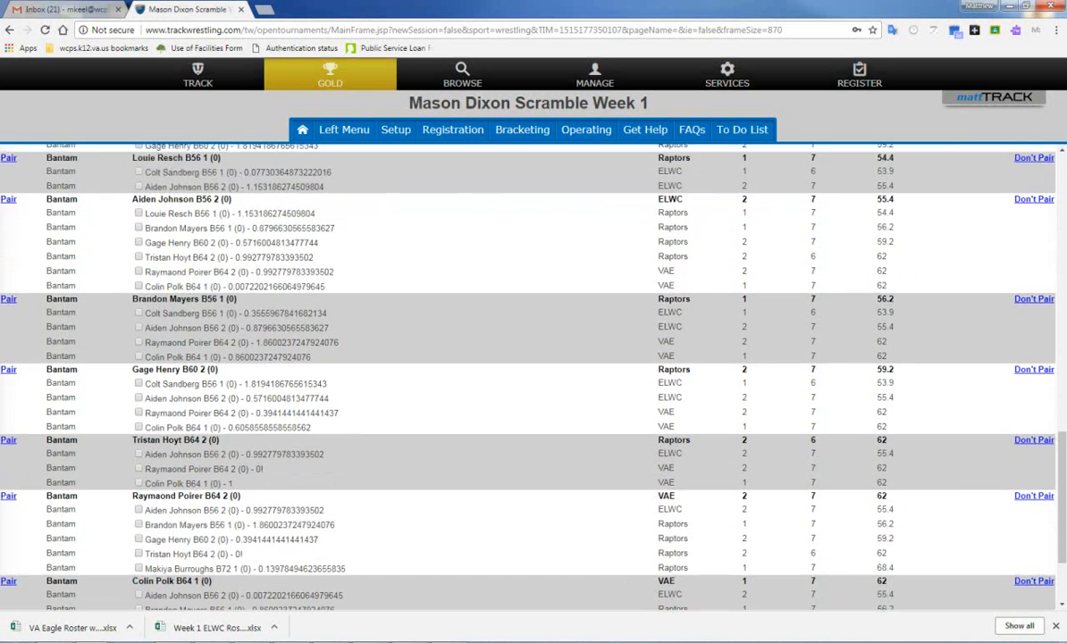
scroll(527, 375, "up", 10)
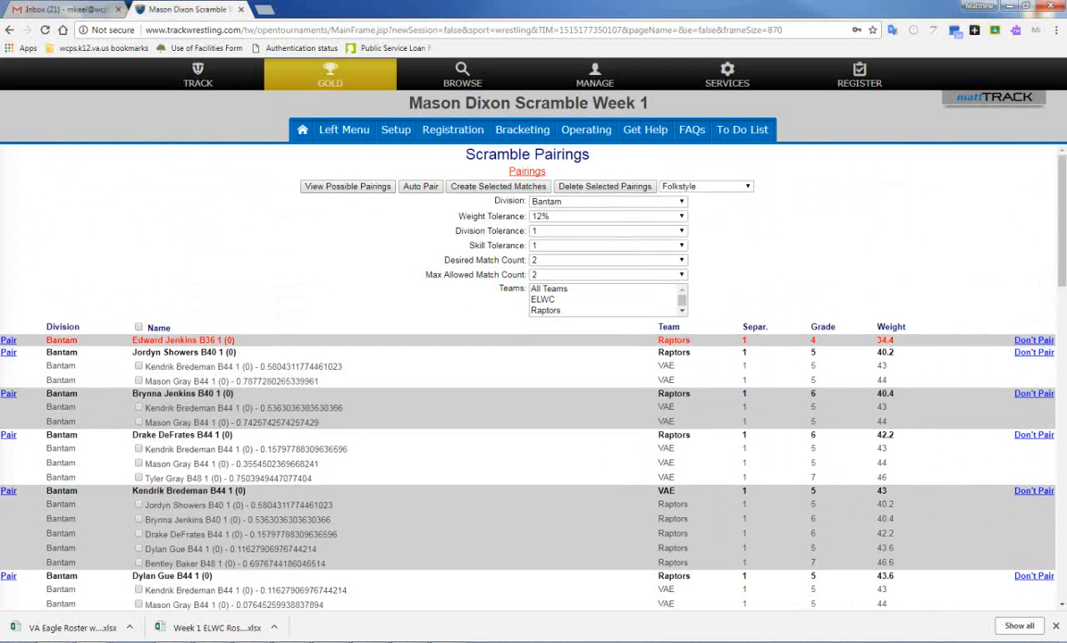
left_click(419, 187)
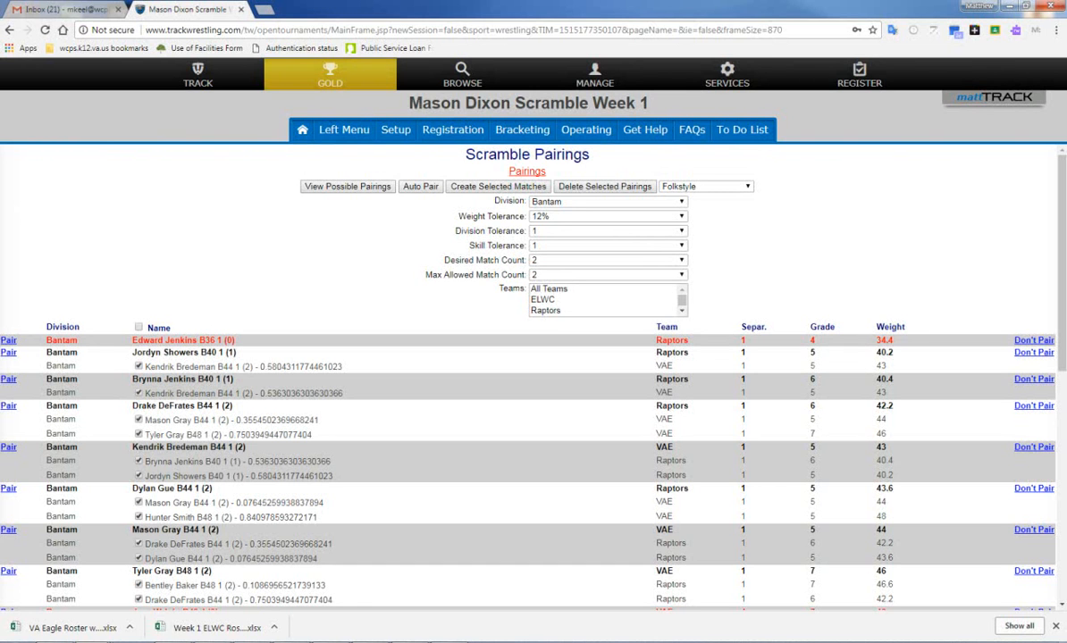
left_click(8, 340)
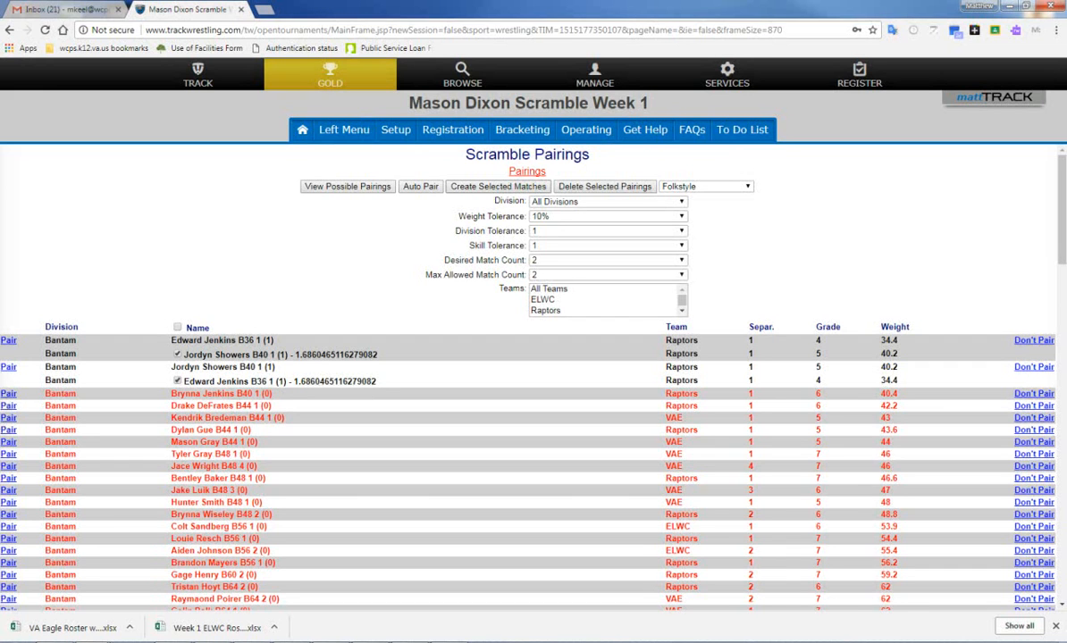
- Auto-pair all divisions at a 10% weight tolerance, check the proposed opponents, and create the selected matches
left_click(420, 187)
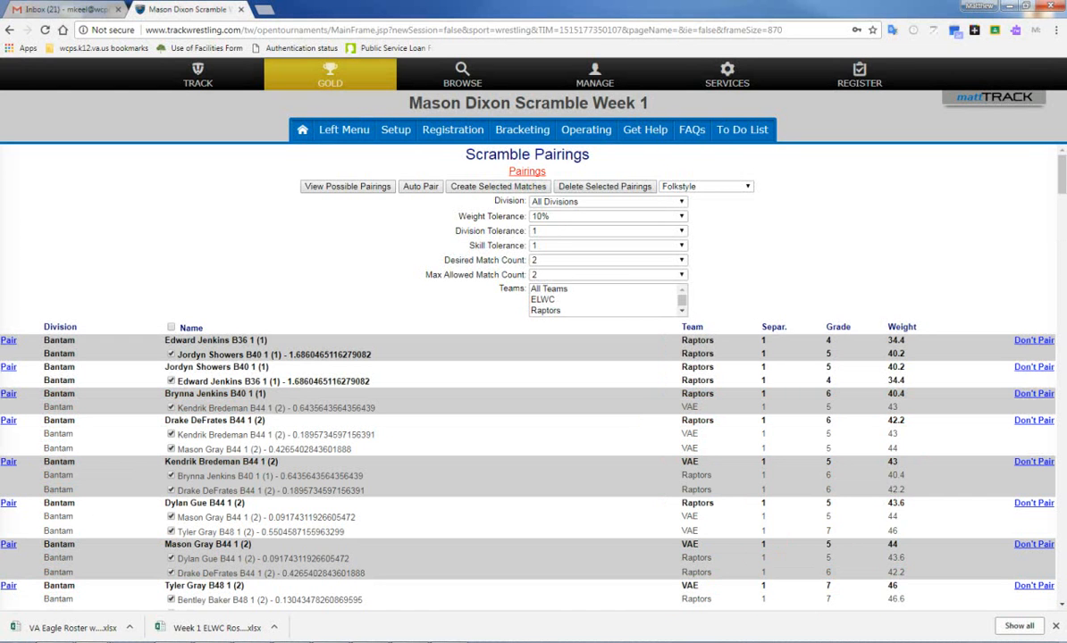
scroll(527, 375, "down", 10)
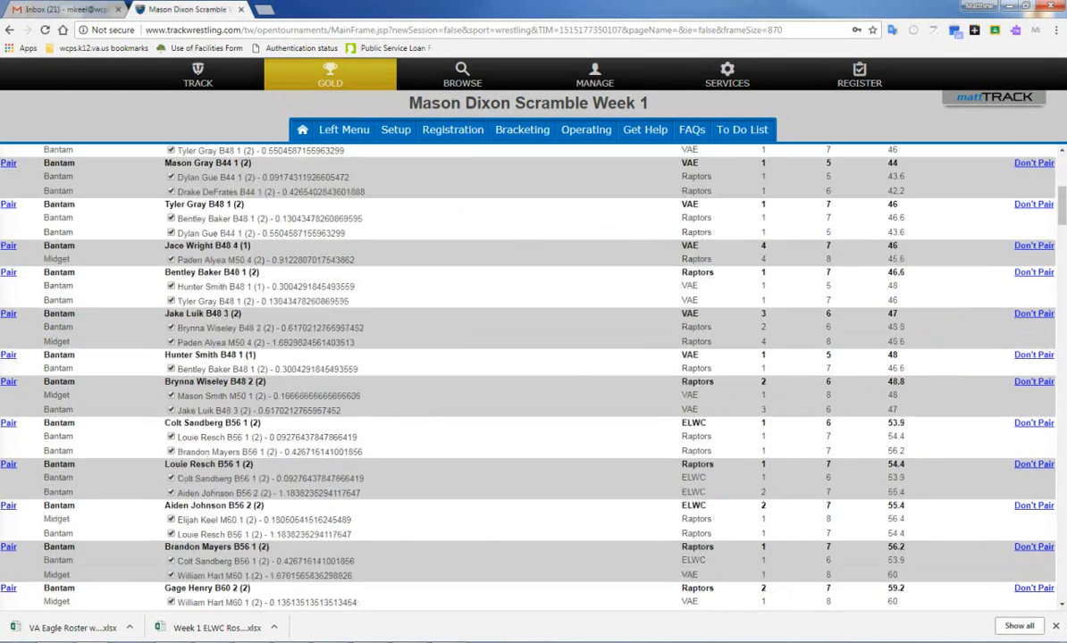
scroll(527, 375, "up", 15)
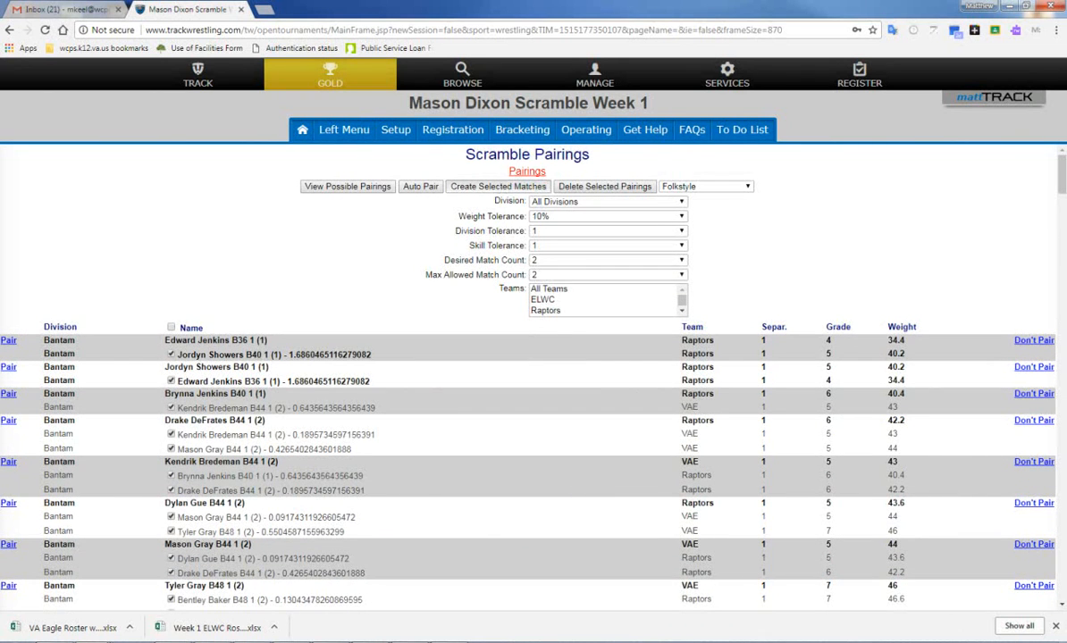
left_click(498, 187)
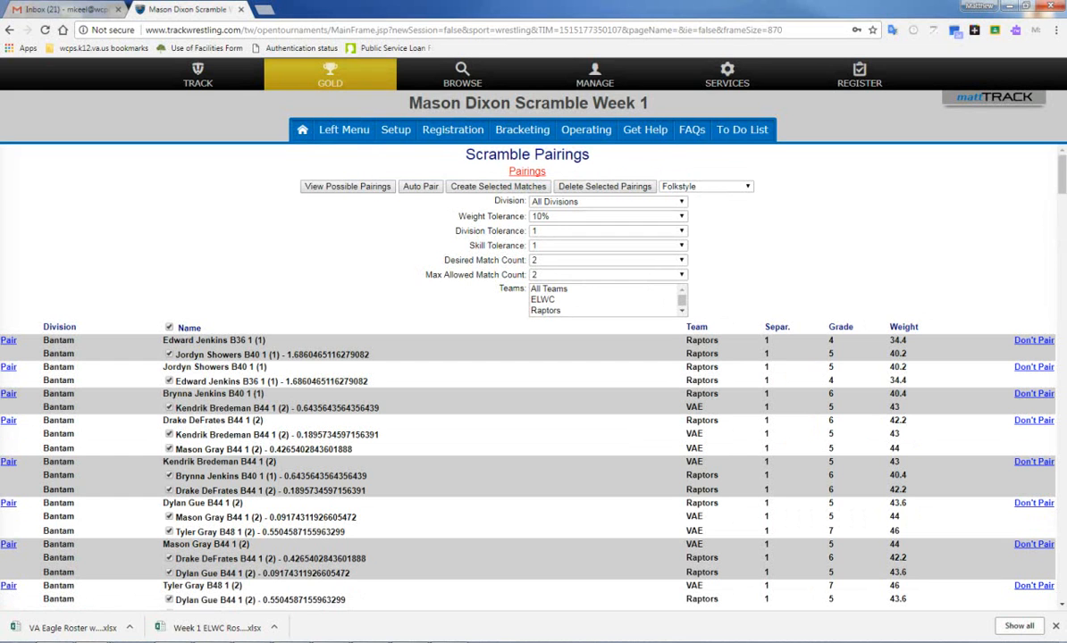
- Delete all selected pairings across the divisions, confirming with "delete"
left_click(605, 187)
type("delete")
key("Return")
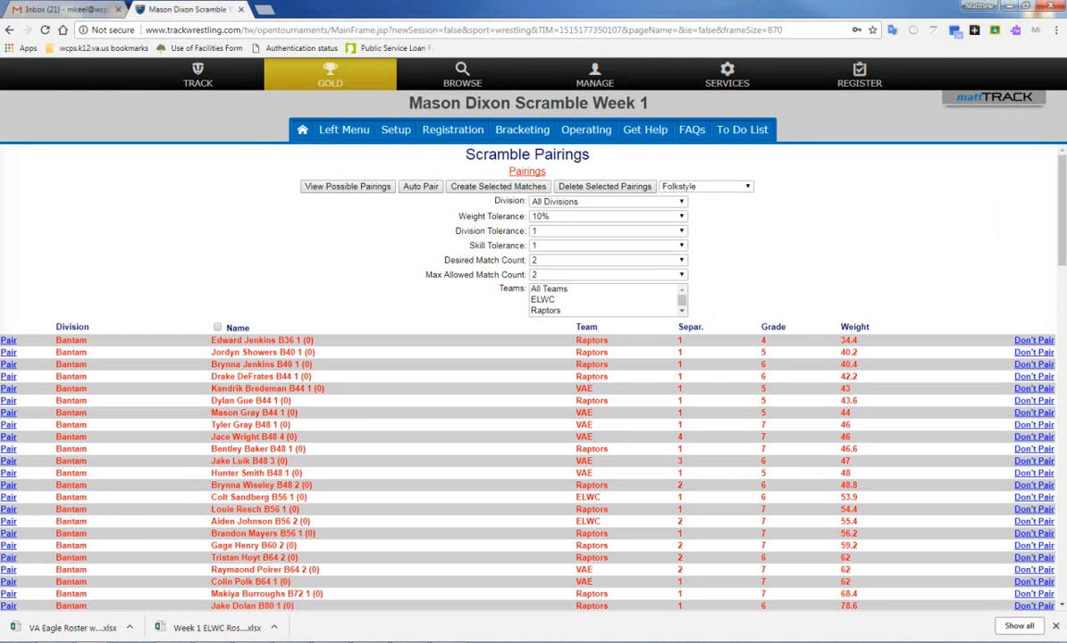
- Limit the wrestler list to the Midget division, auto-pair it at a 10% weight tolerance, and check the proposed pairings
left_click(608, 201)
left_click(589, 245)
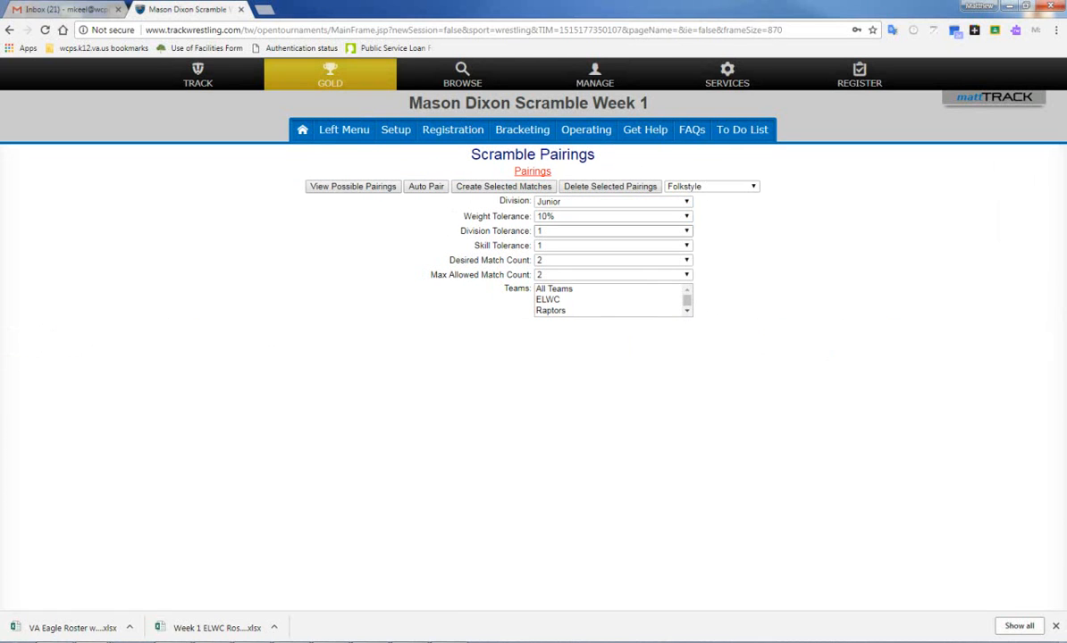
left_click(609, 202)
left_click(590, 219)
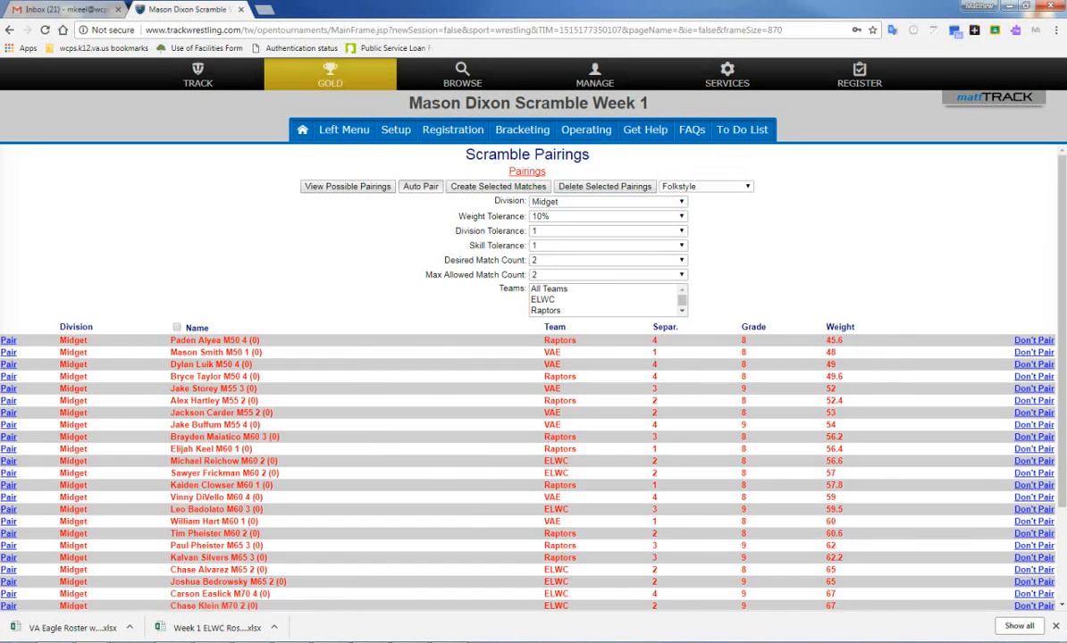
left_click(421, 186)
scroll(527, 377, "down", 15)
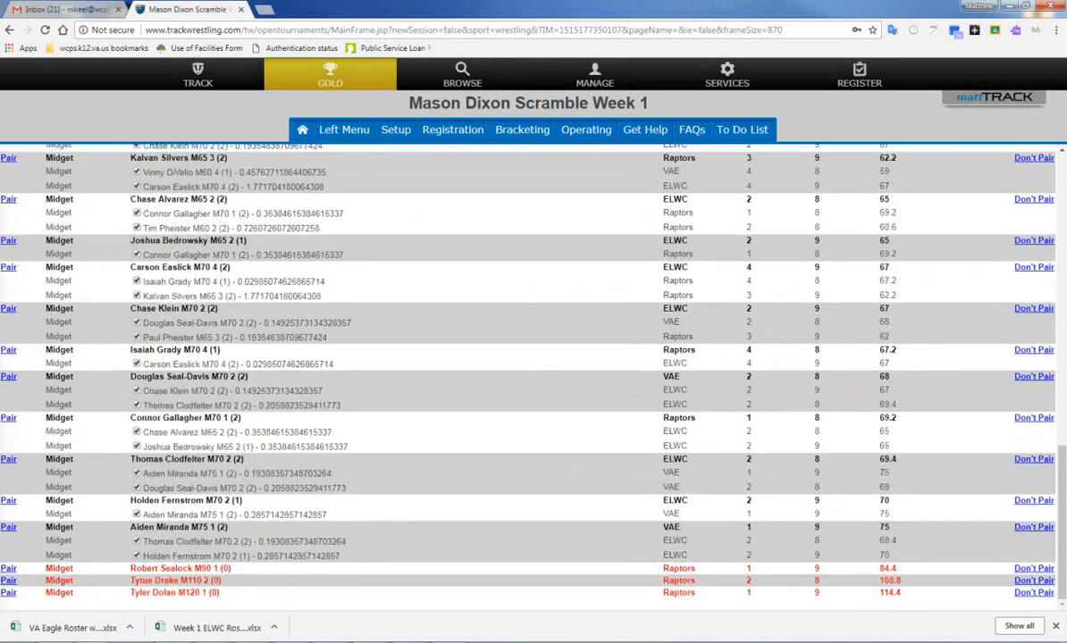
scroll(527, 357, "up", 15)
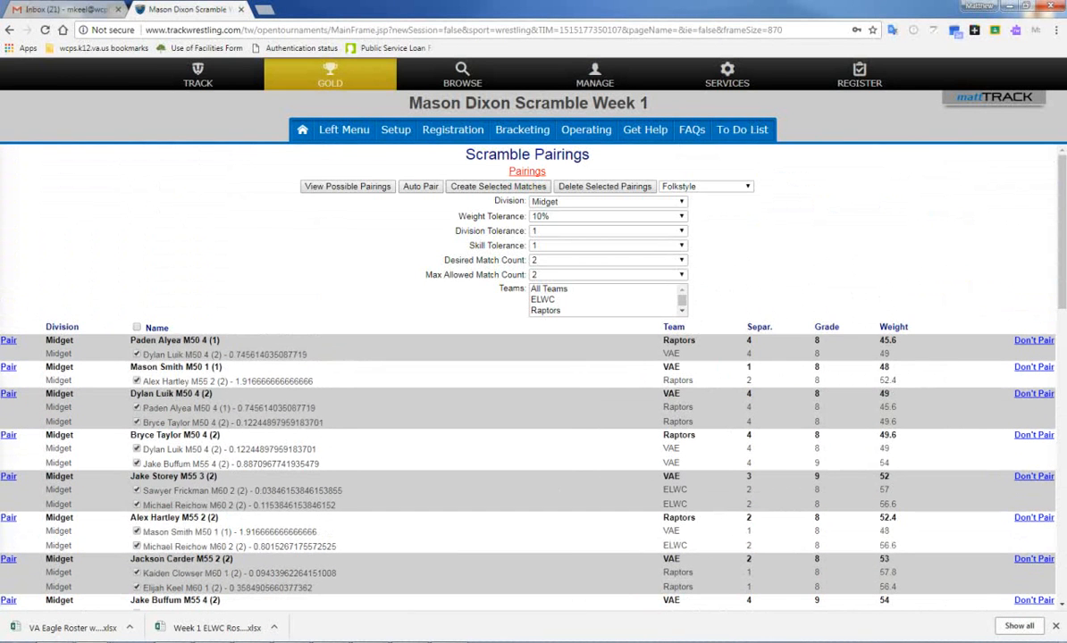
- Auto-pair the Junior division at a 10% weight tolerance and check the list for wrestlers without opponents
left_click(607, 201)
left_click(581, 233)
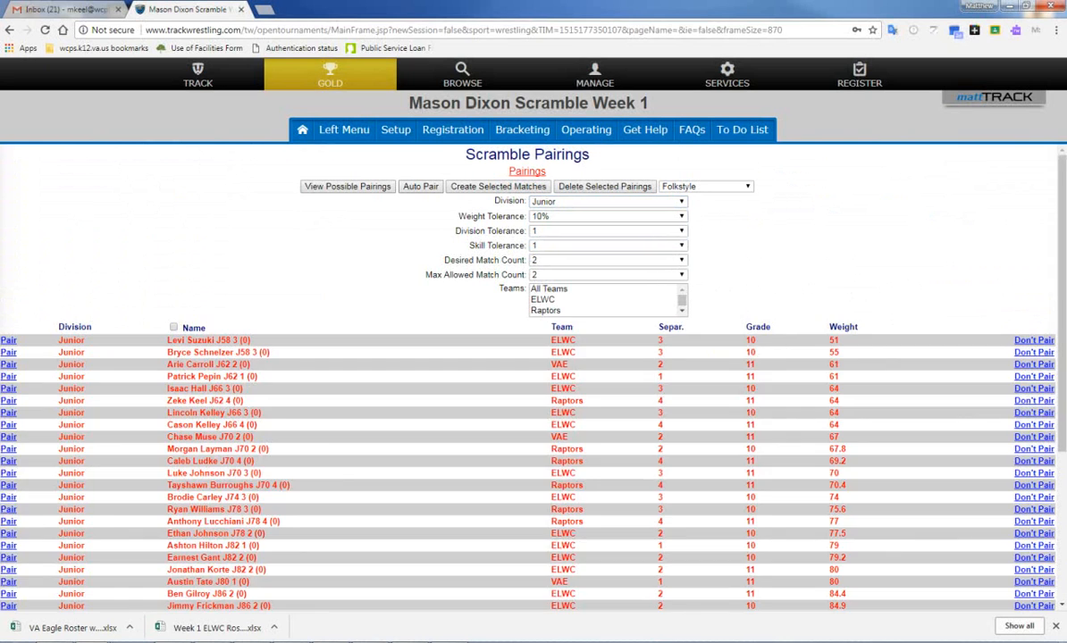
left_click(420, 186)
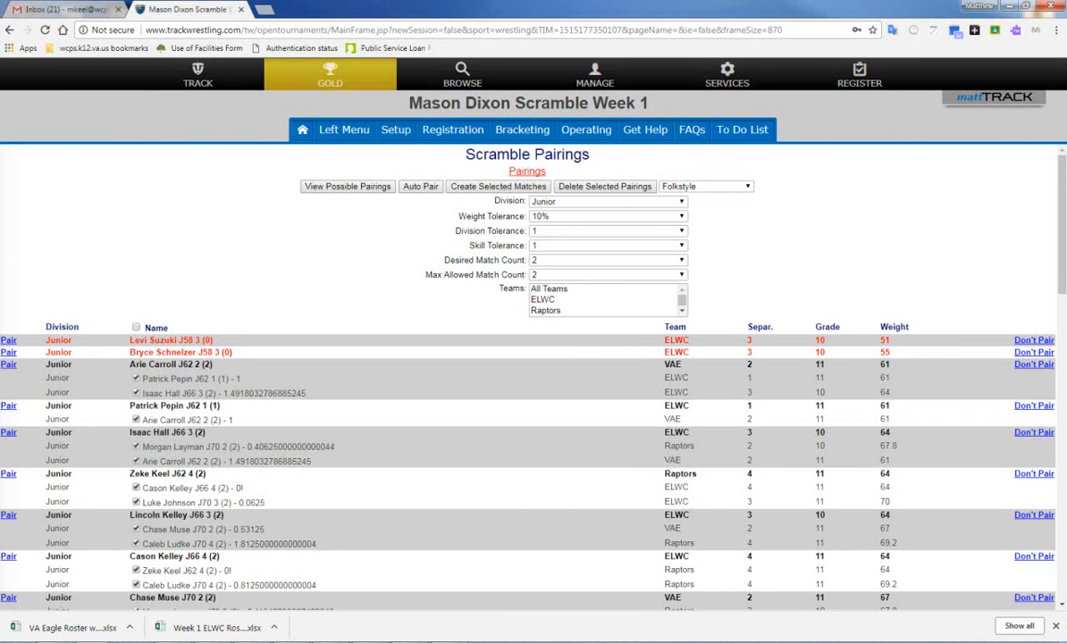
scroll(533, 375, "down", 3)
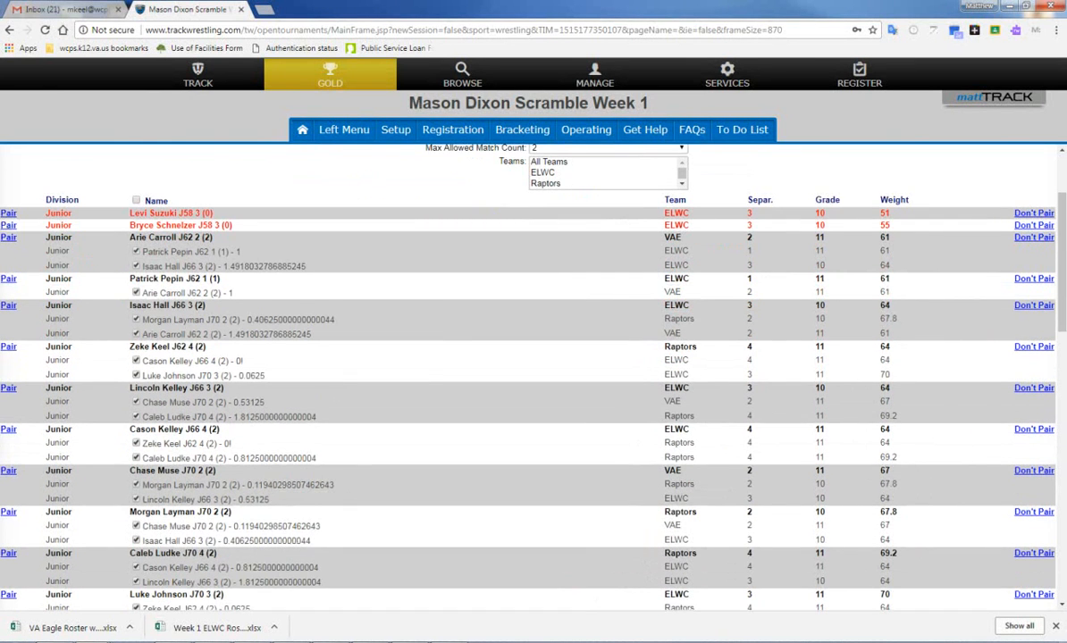
scroll(533, 375, "down", 10)
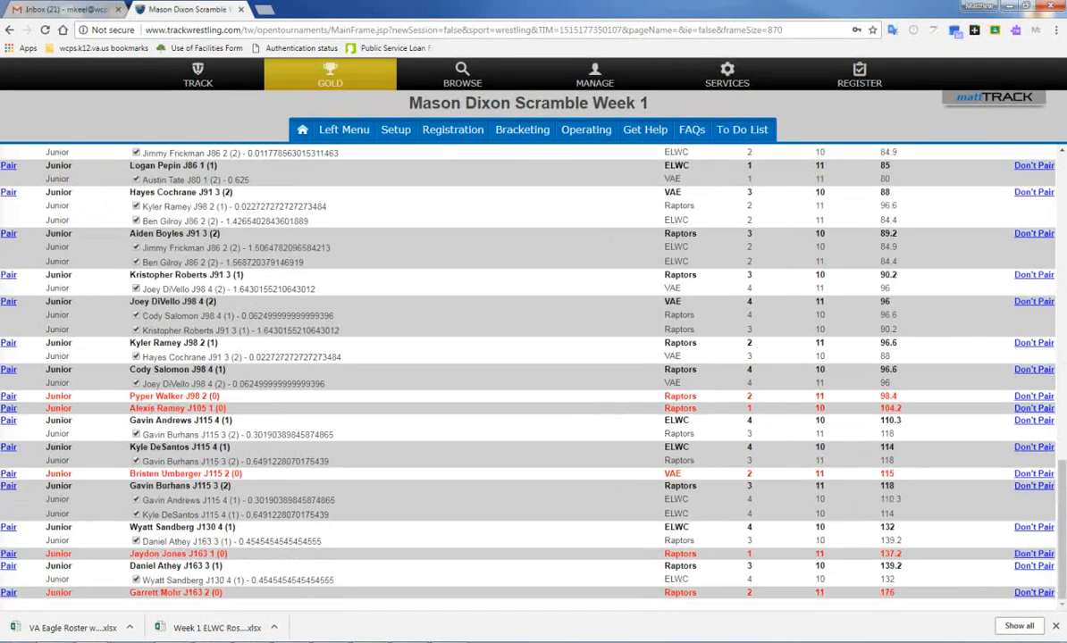
scroll(533, 376, "up", 13)
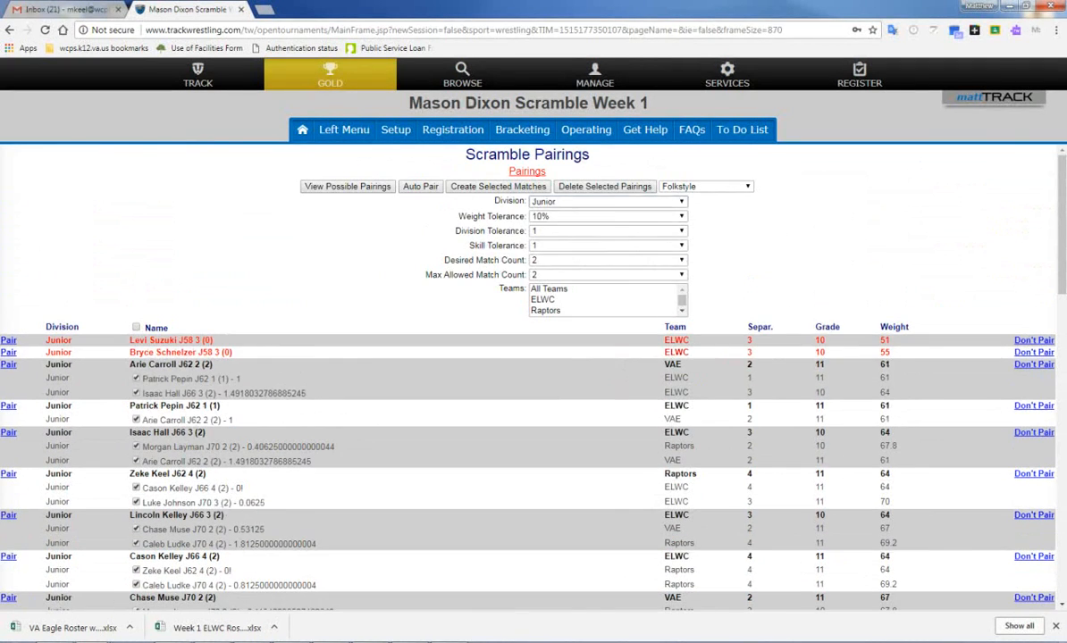
- Auto-pair the Intermediate division at a 10% weight tolerance, review the proposed pairings, and create the selected matches
left_click(607, 202)
left_click(572, 255)
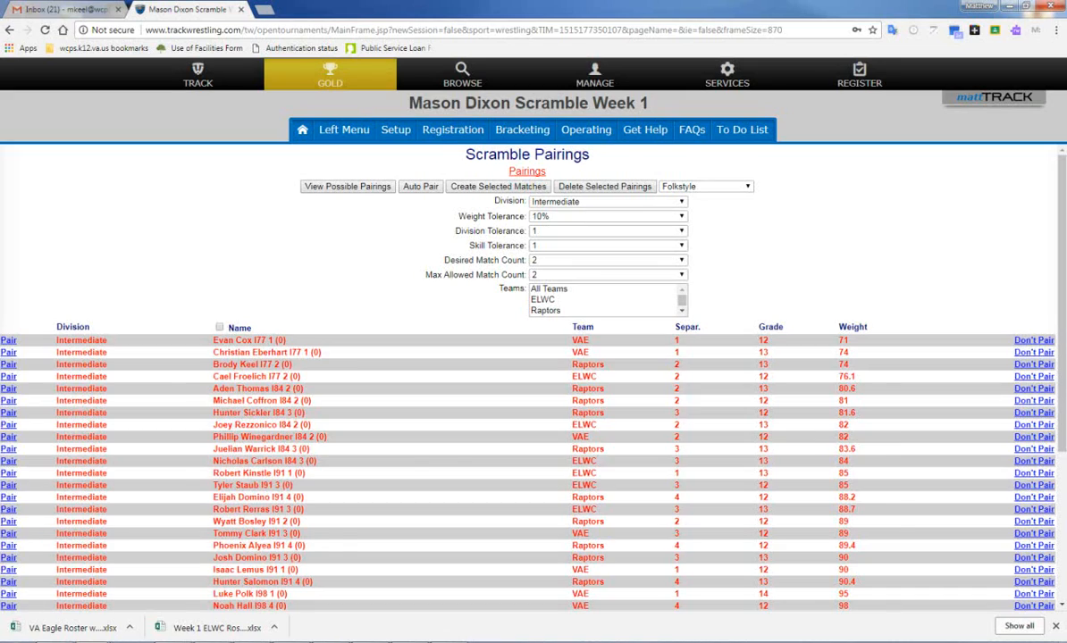
left_click(419, 187)
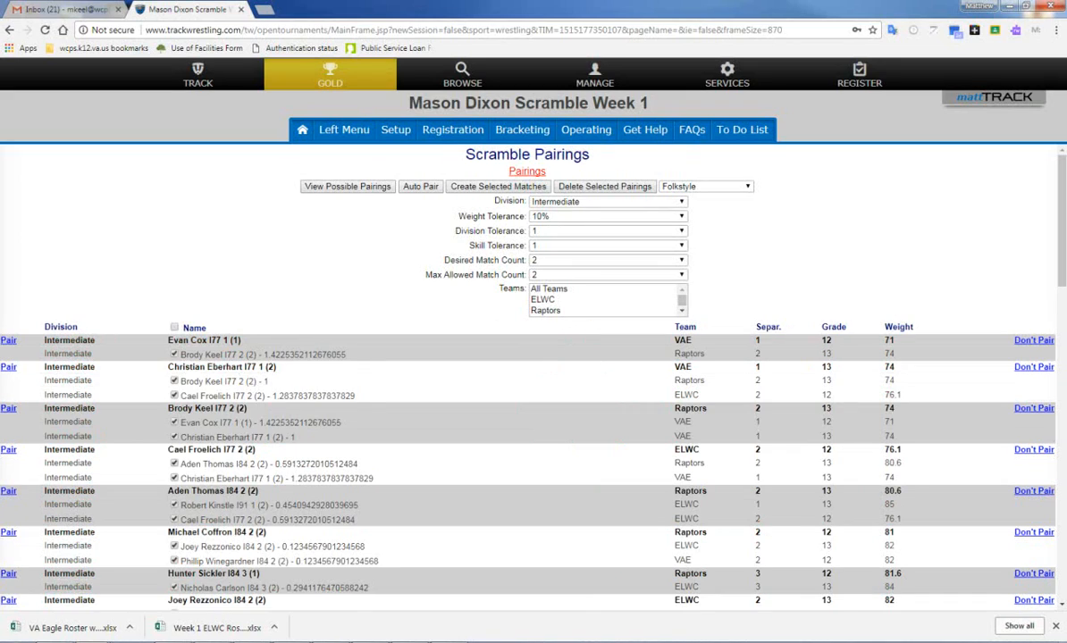
scroll(533, 375, "down", 15)
scroll(534, 375, "up", 15)
left_click(498, 187)
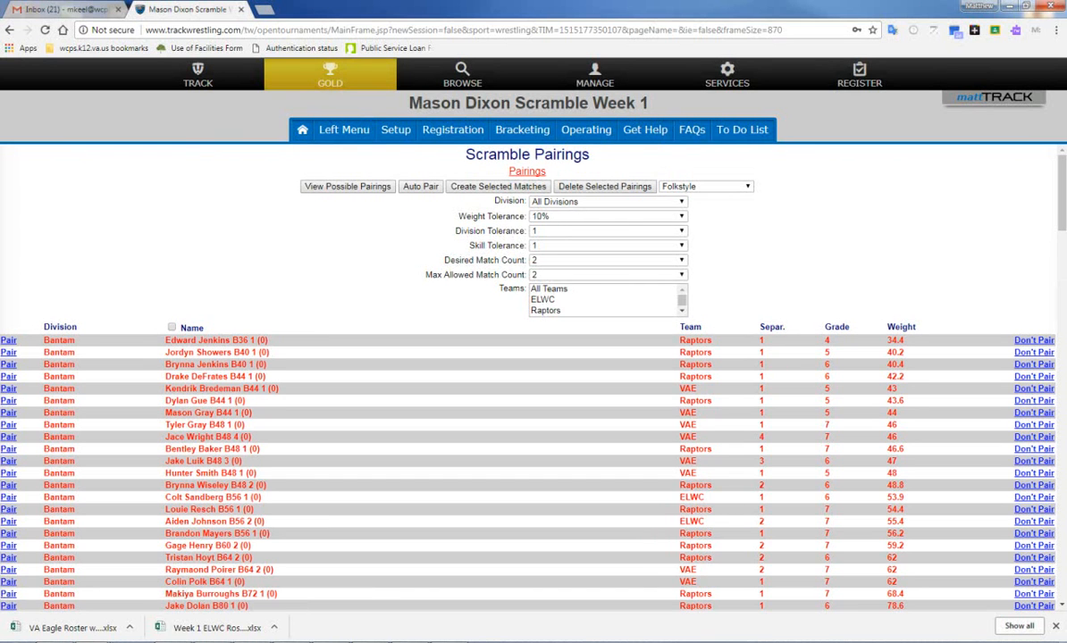
- Auto-pair the Bantam division at a 10% weight tolerance and create its selected matches
left_click(608, 202)
left_click(572, 224)
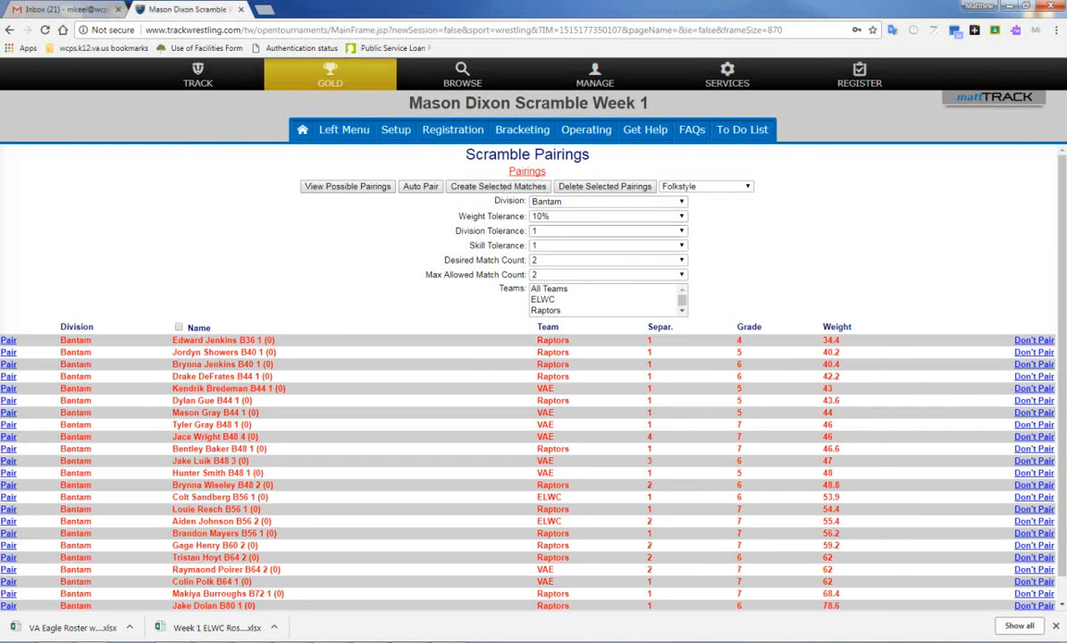
left_click(421, 187)
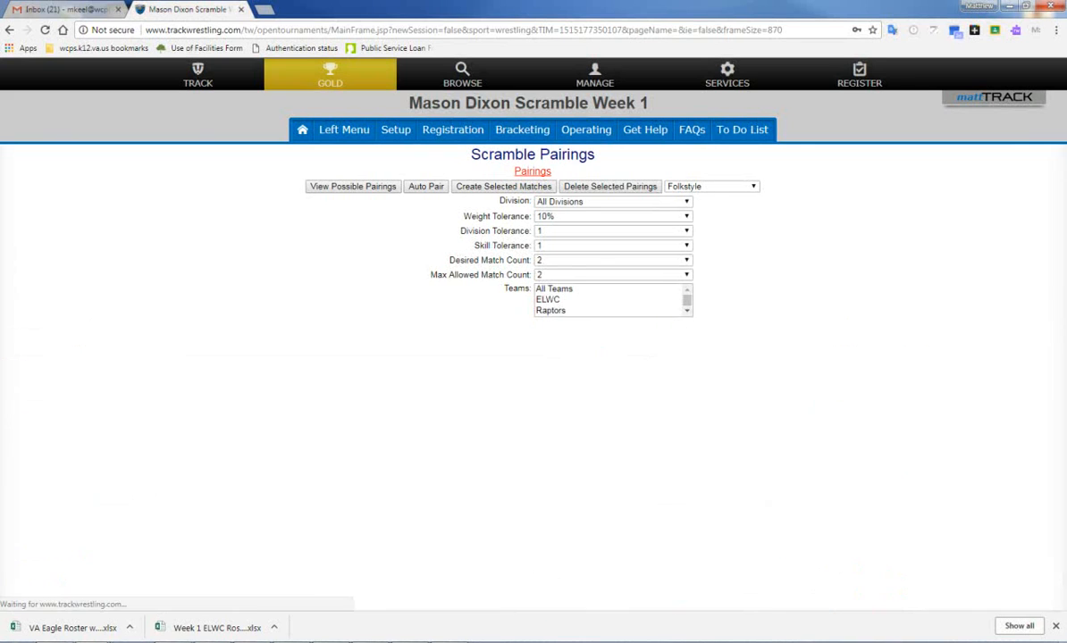
- Auto-pair the Midget division at a 10% weight tolerance and create its selected matches
left_click(608, 202)
left_click(572, 235)
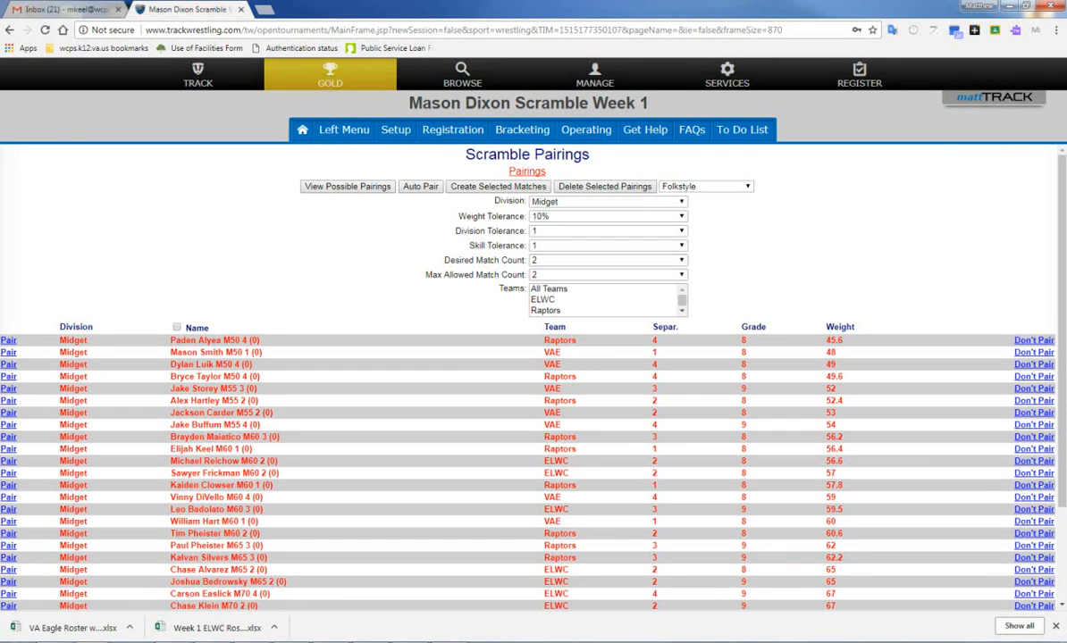
left_click(420, 187)
left_click(498, 187)
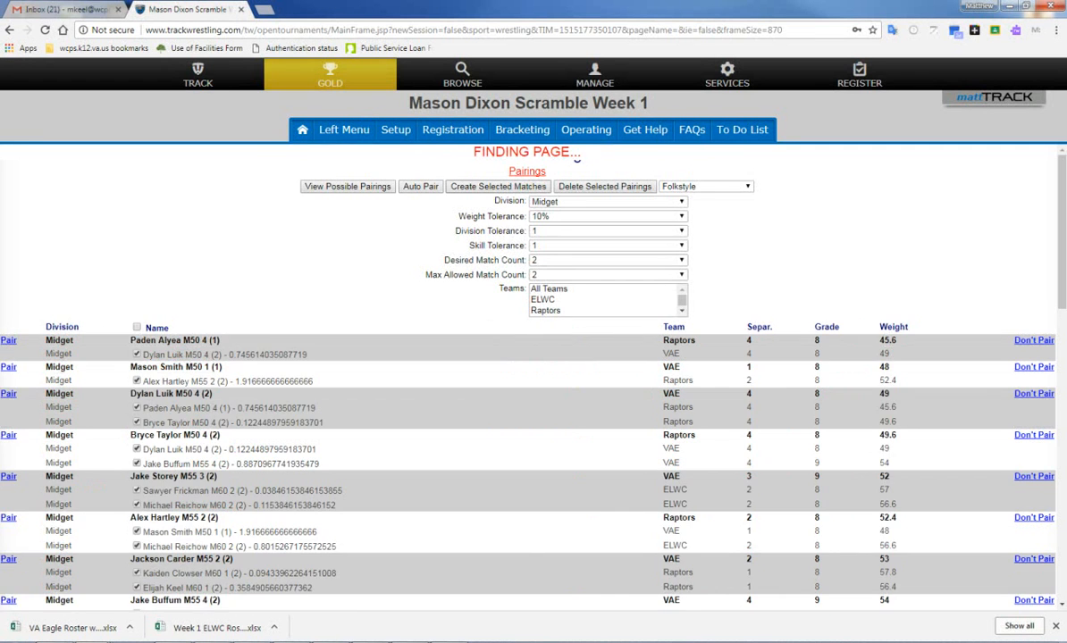
- Auto-pair the Junior division at a 10% weight tolerance and create its selected matches
left_click(608, 202)
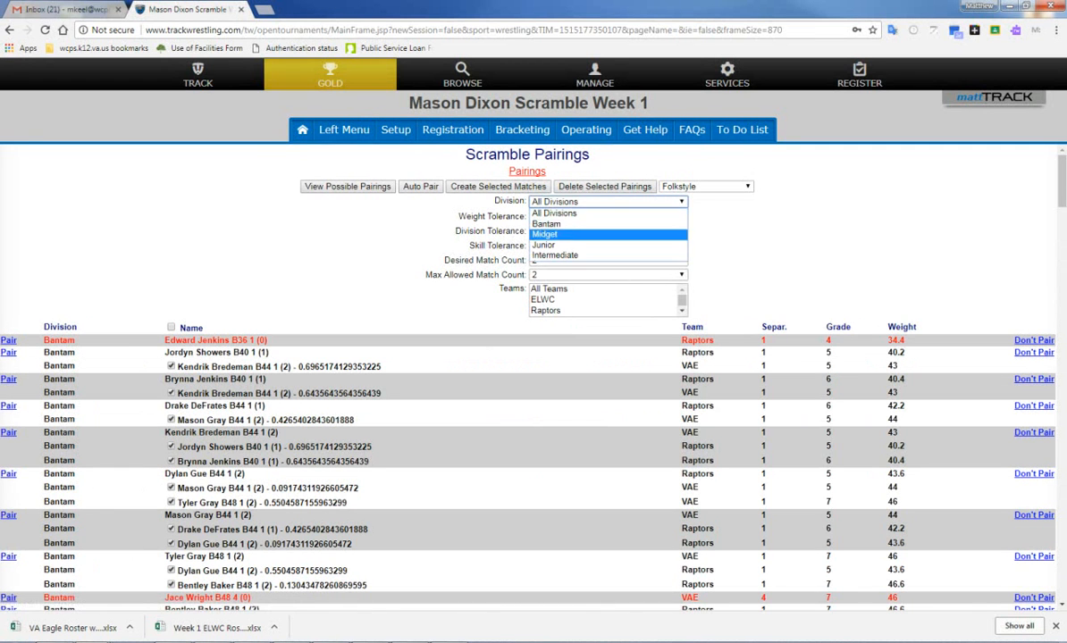
left_click(572, 247)
left_click(421, 187)
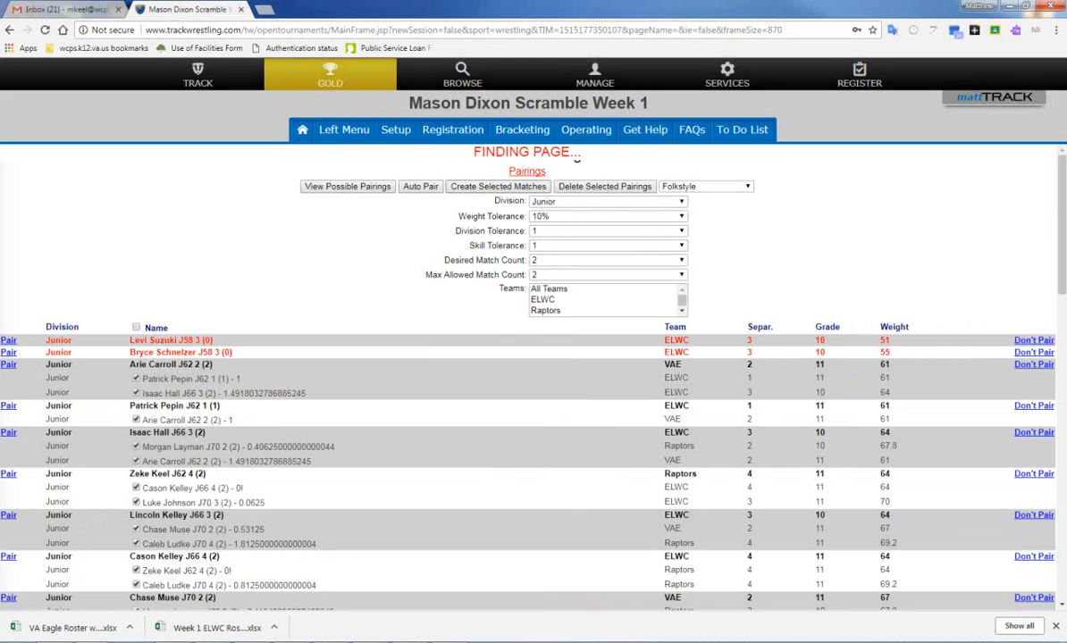
left_click(497, 186)
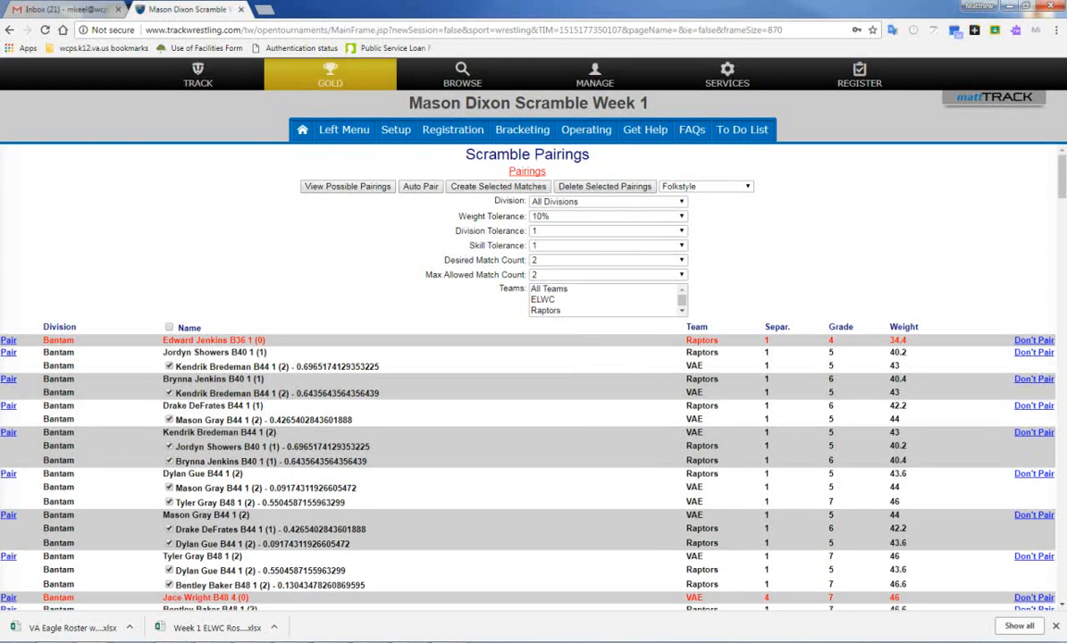
- Review the created matches, and auto-pair all divisions again with a 12% weight tolerance and a maximum allowed match count of 3
scroll(533, 375, "down", 15)
scroll(493, 371, "up", 3)
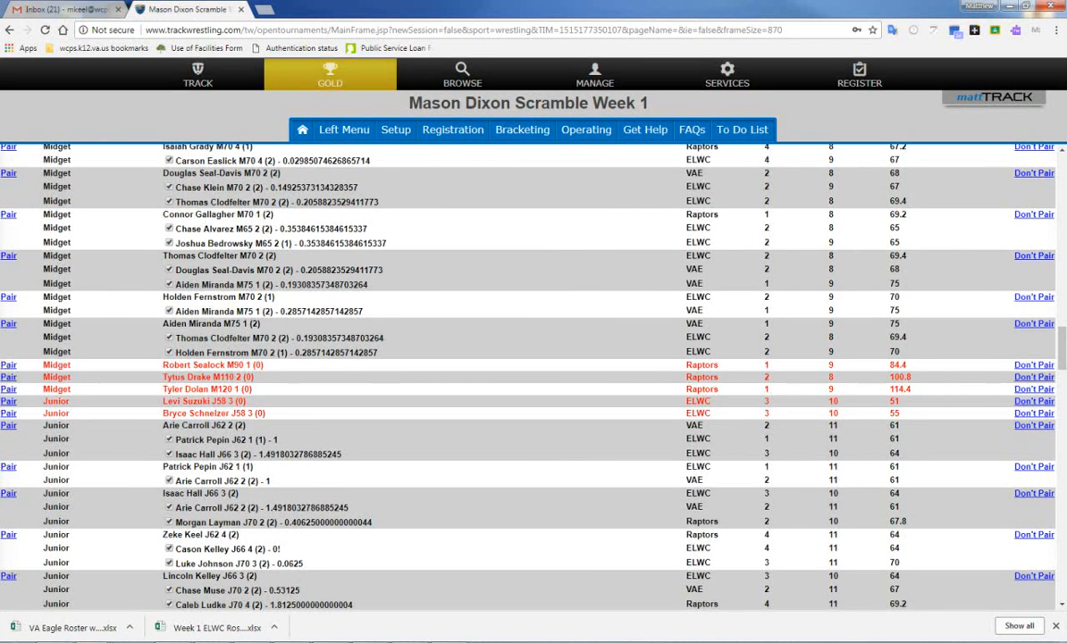
scroll(533, 375, "down", 10)
scroll(533, 375, "up", 6)
scroll(533, 375, "up", 15)
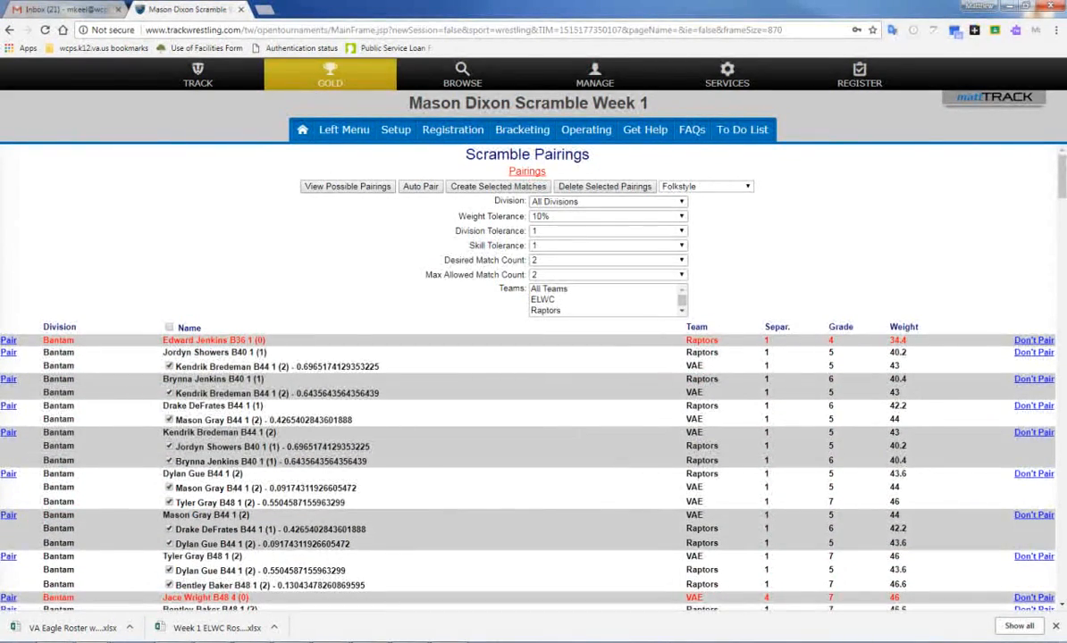
left_click(607, 216)
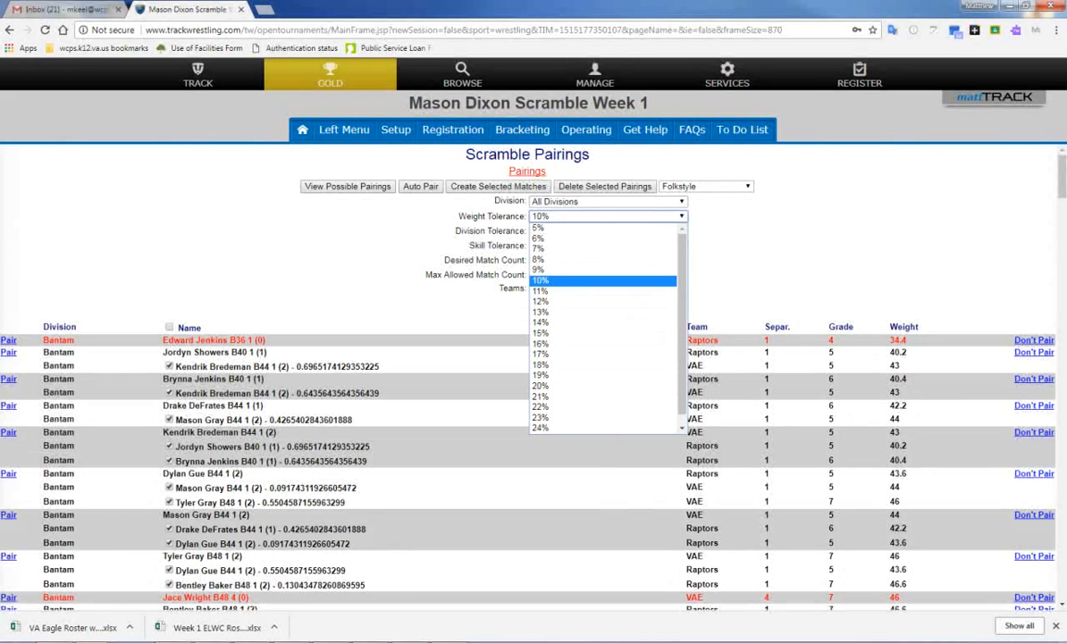
key("Down")
key("Down")
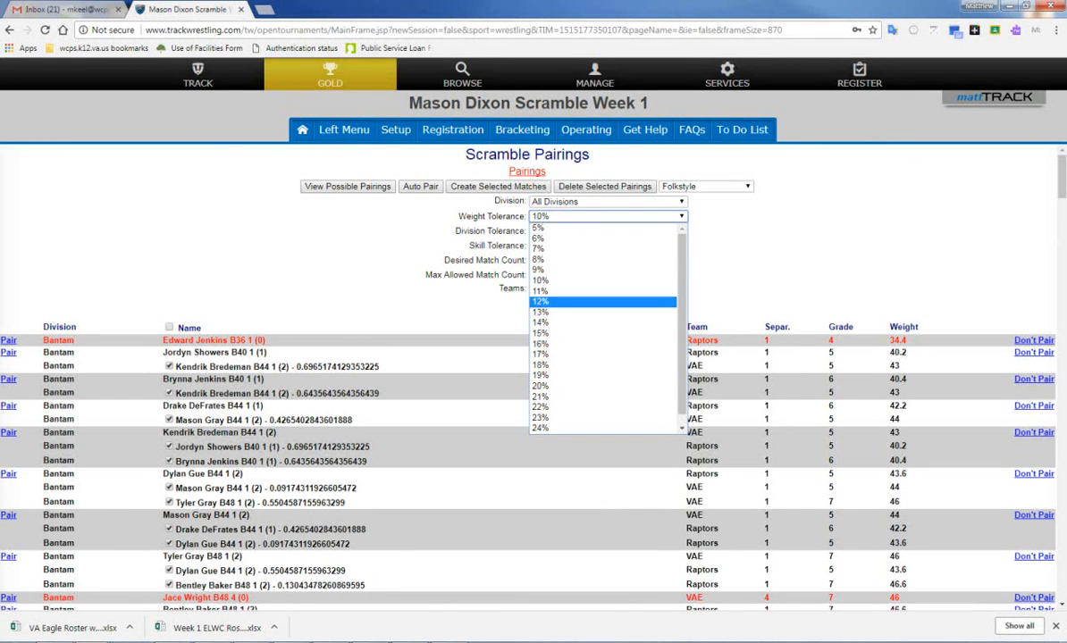
key("Return")
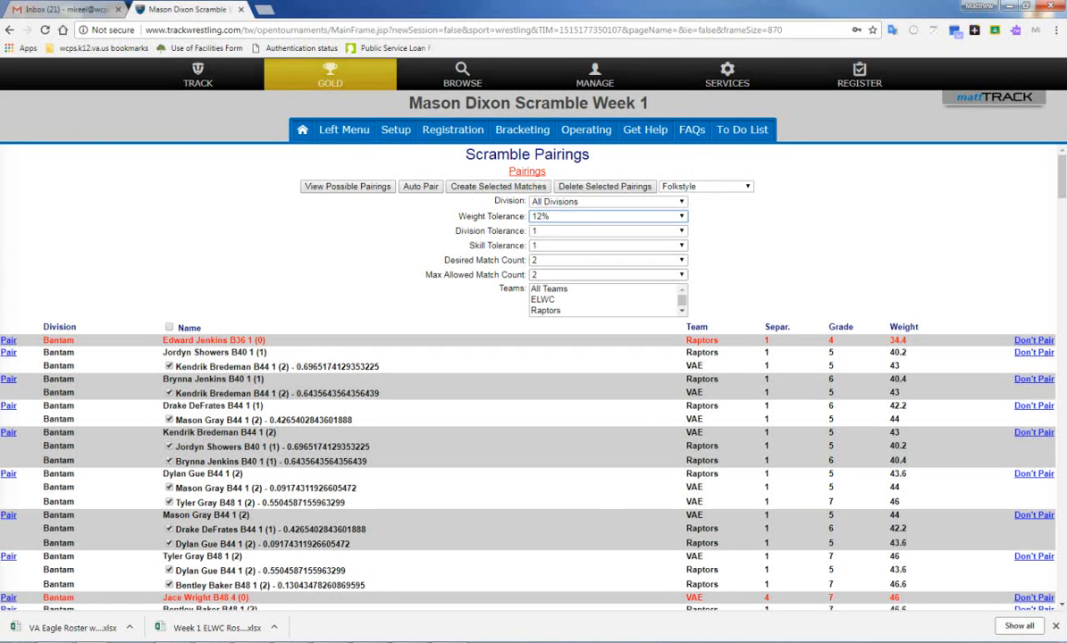
left_click(609, 275)
left_click(598, 307)
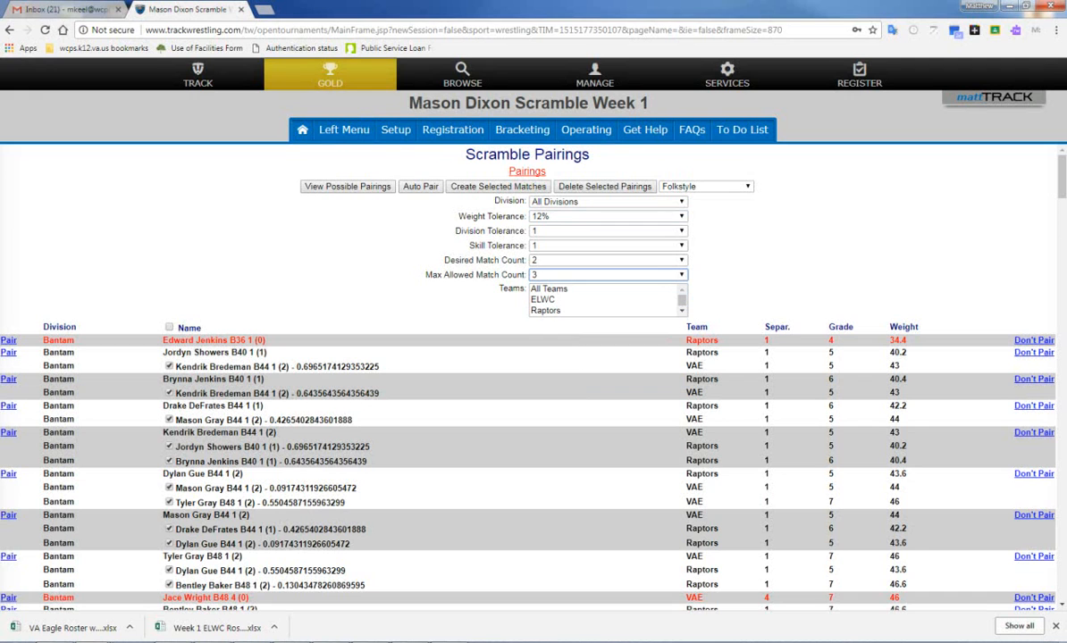
left_click(420, 186)
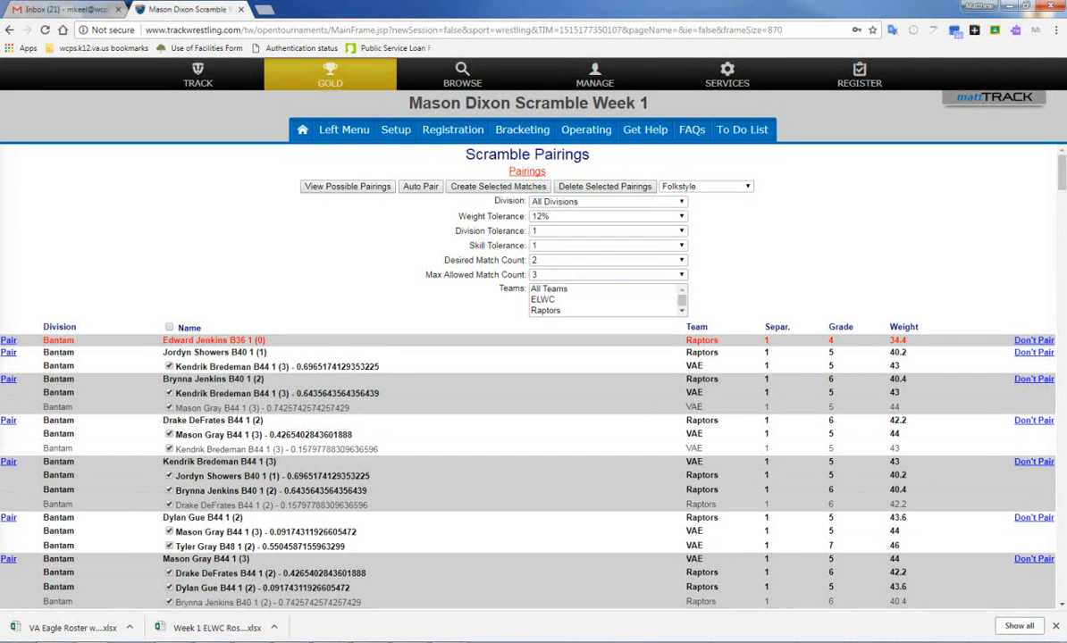
- Review the auto-paired matches in every division, checking for wrestlers with too few or no opponents
scroll(534, 375, "down", 3)
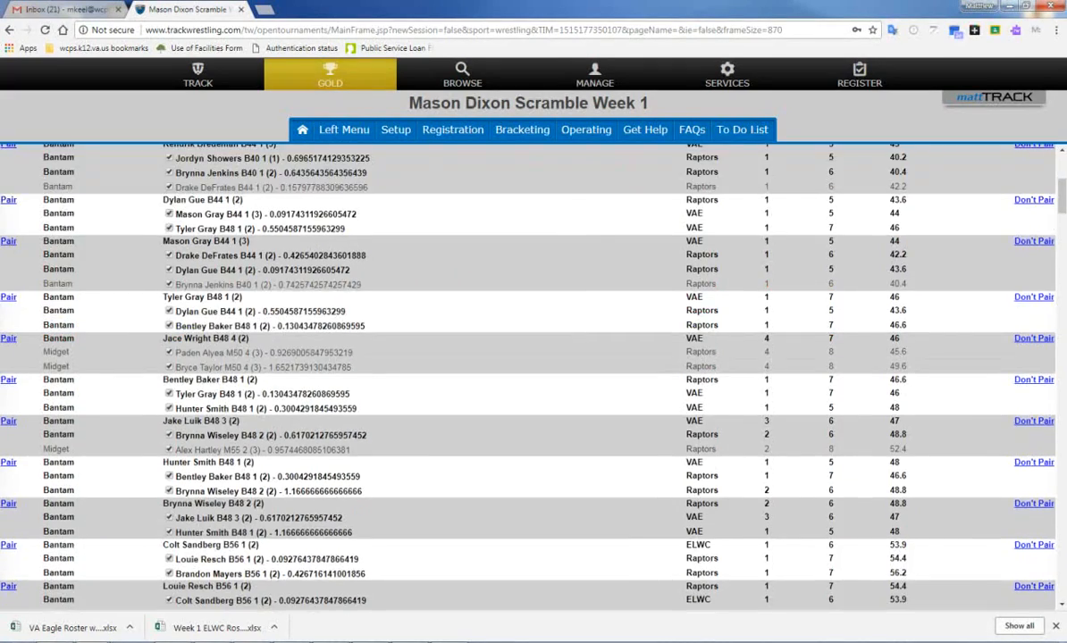
scroll(533, 375, "down", 15)
scroll(533, 375, "up", 5)
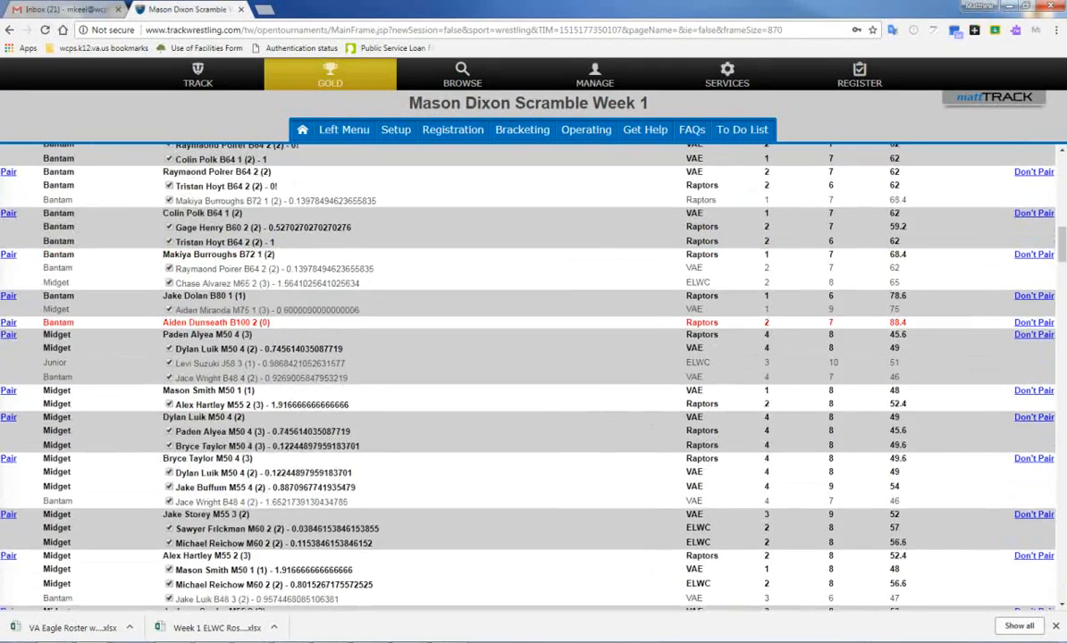
scroll(533, 375, "down", 10)
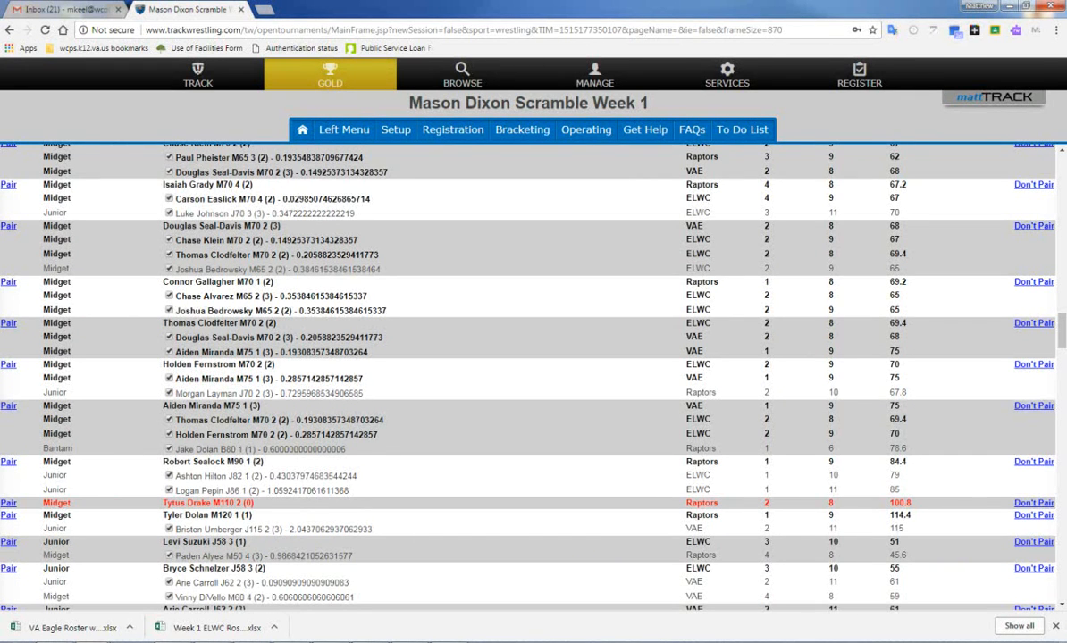
scroll(533, 375, "down", 1)
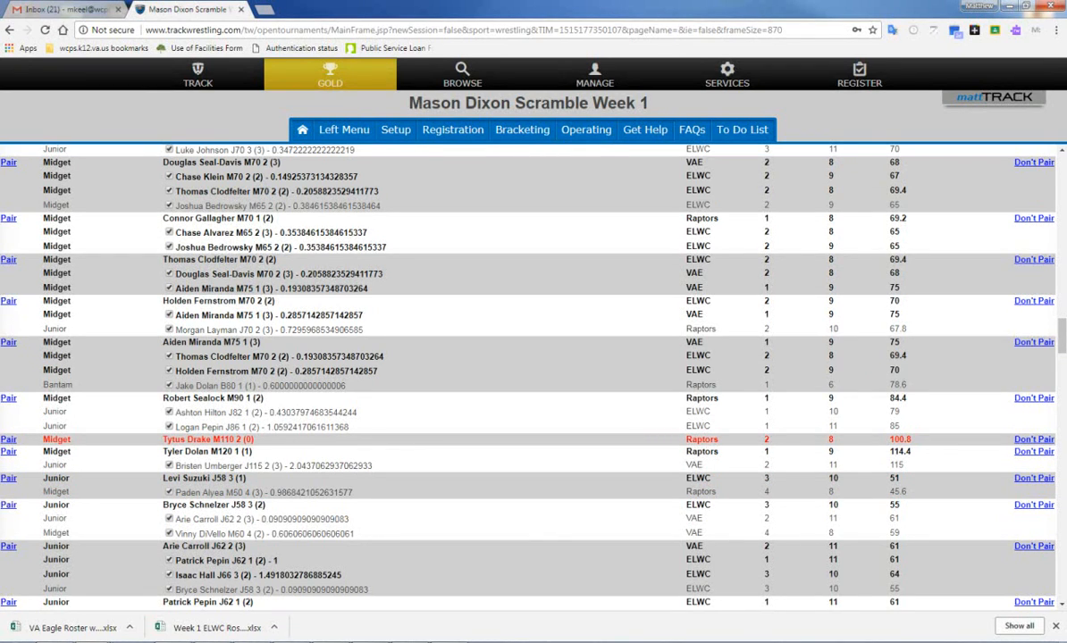
scroll(533, 357, "down", 15)
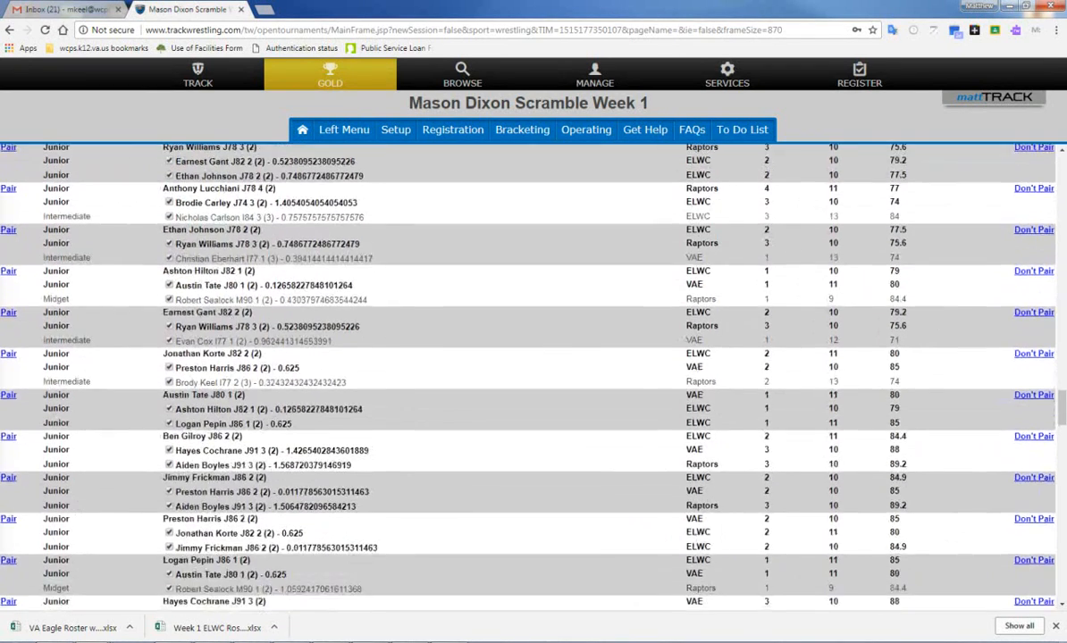
scroll(533, 357, "up", 4)
scroll(534, 357, "down", 1)
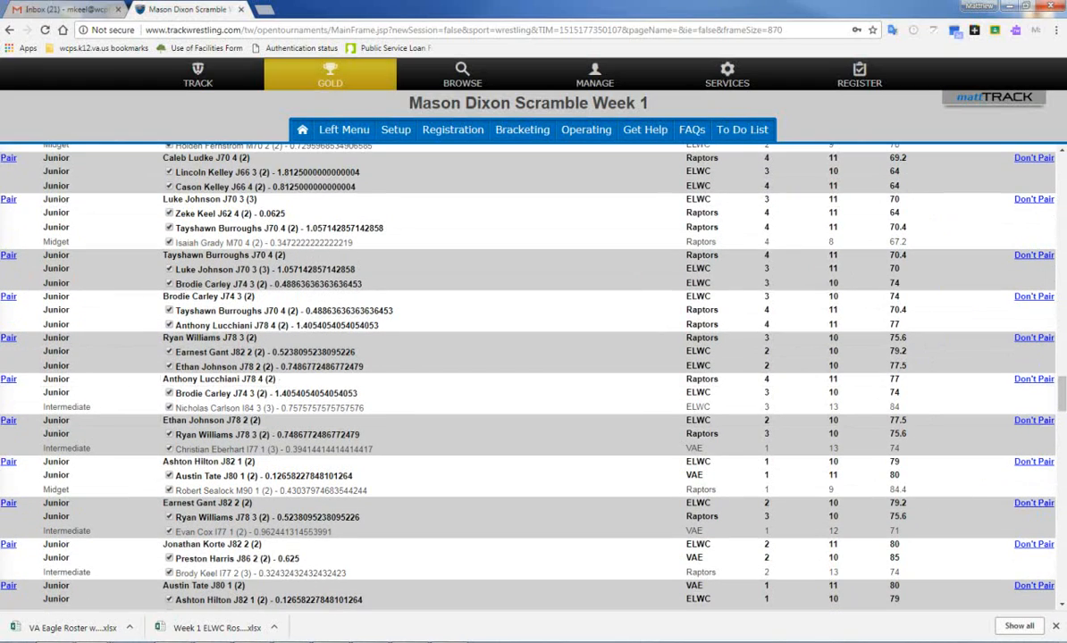
scroll(533, 375, "down", 20)
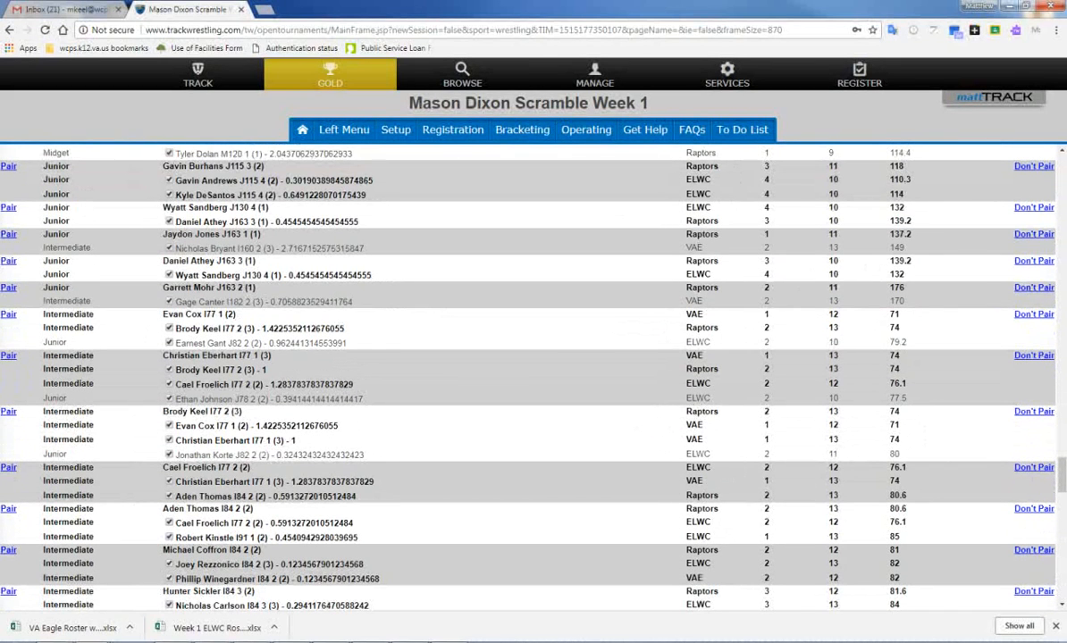
scroll(533, 375, "up", 1)
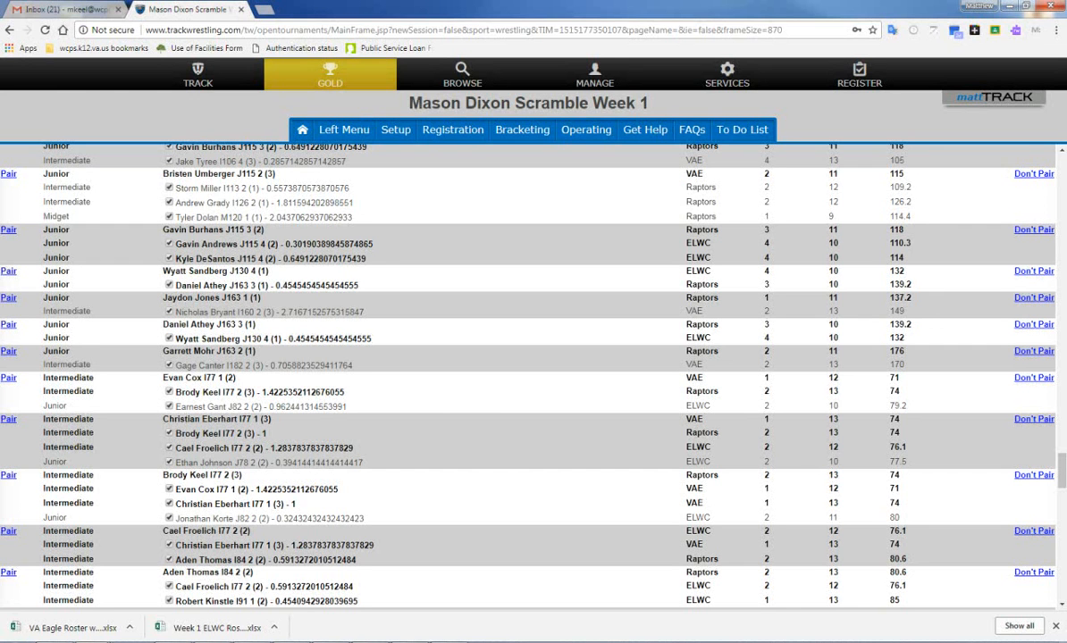
scroll(498, 358, "down", 10)
scroll(497, 375, "down", 10)
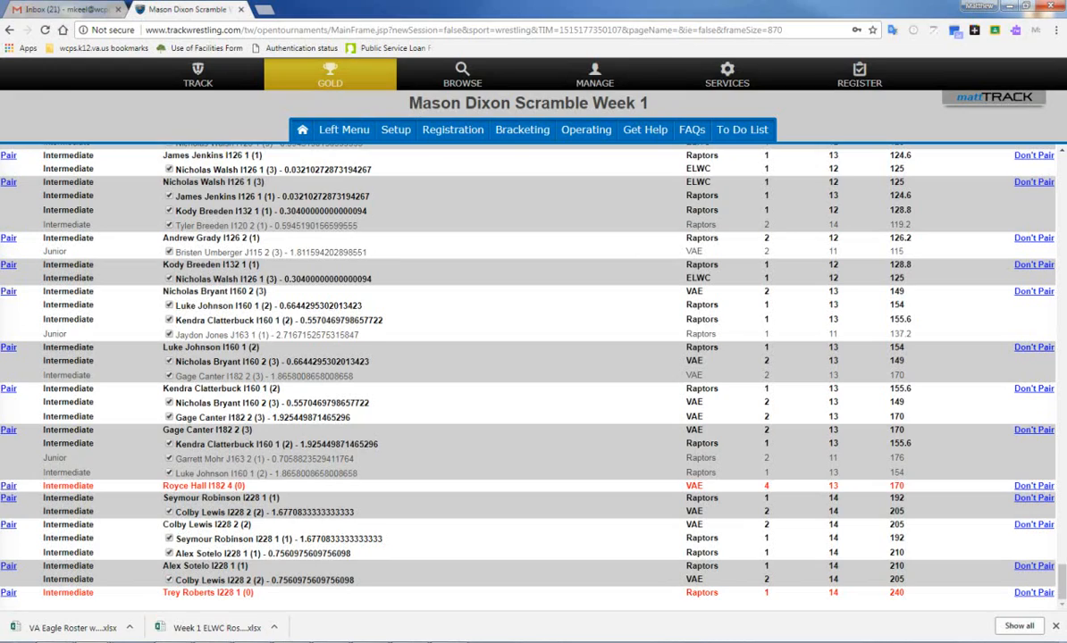
scroll(534, 375, "up", 15)
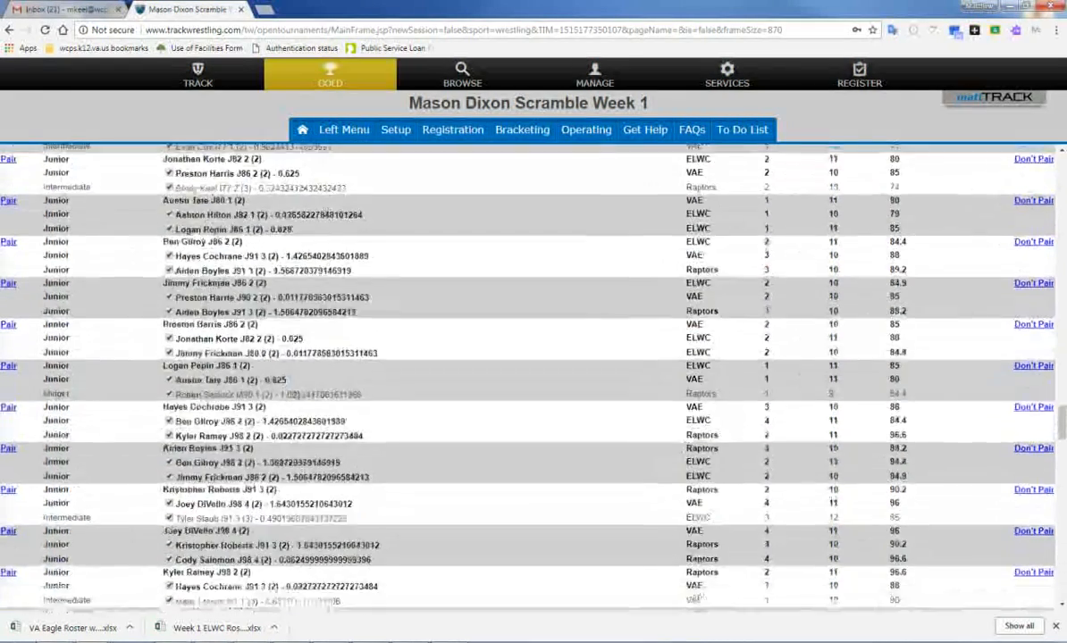
scroll(533, 376, "up", 15)
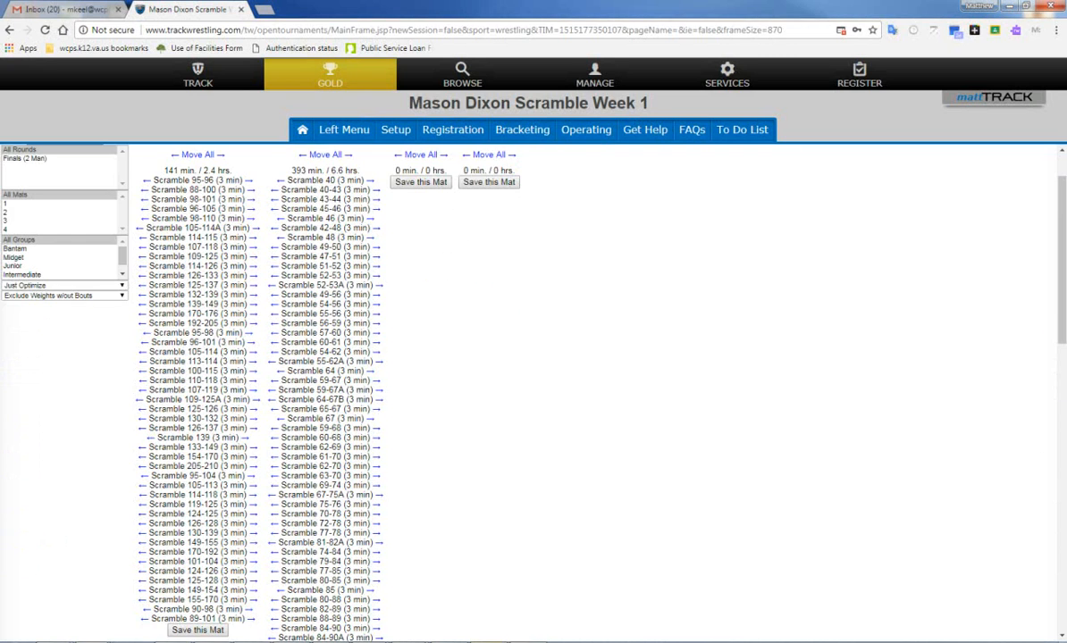
- Reassign the first run of lighter bouts on mat 2, Scramble 40 through Scramble 67-75A, to mat 3
scroll(527, 393, "down", 4)
scroll(527, 393, "up", 4)
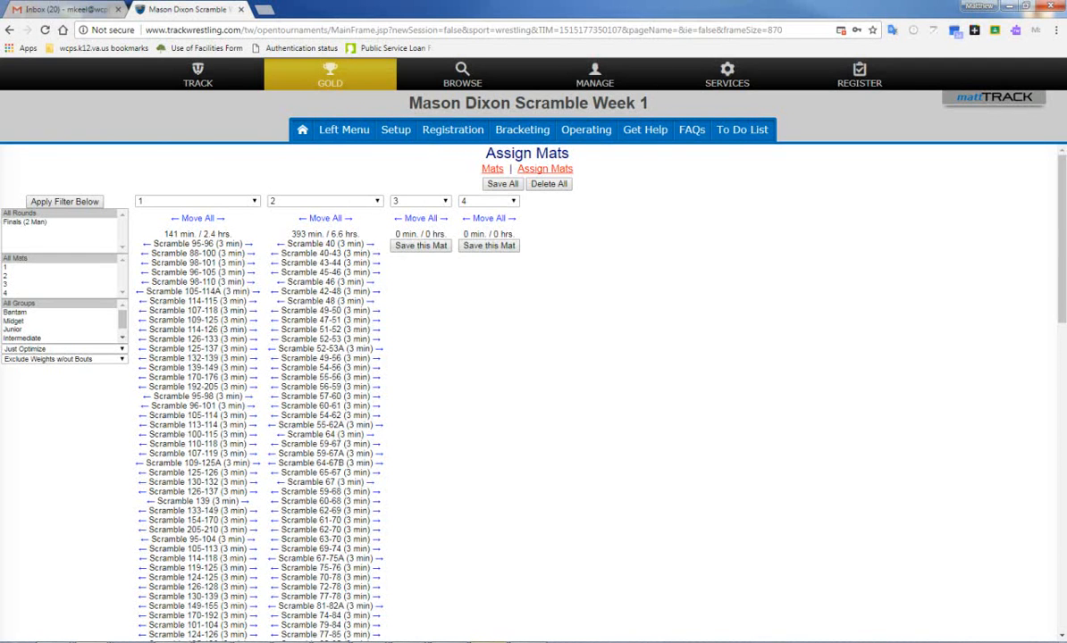
left_click(371, 244)
left_click(373, 244)
left_click(374, 243)
left_click(373, 244)
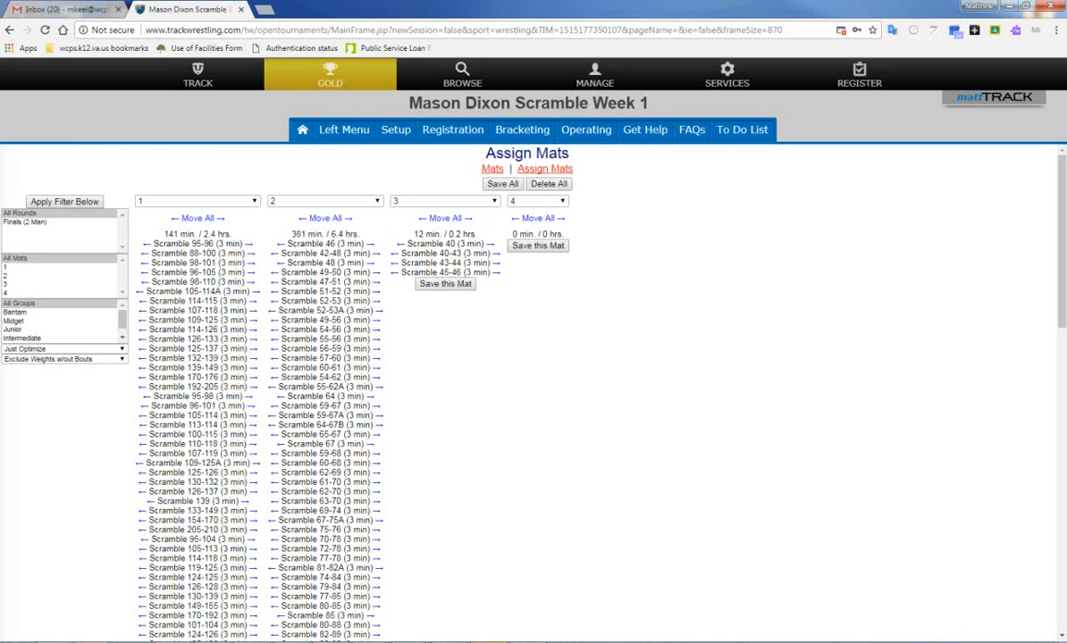
left_click(368, 244)
left_click(376, 243)
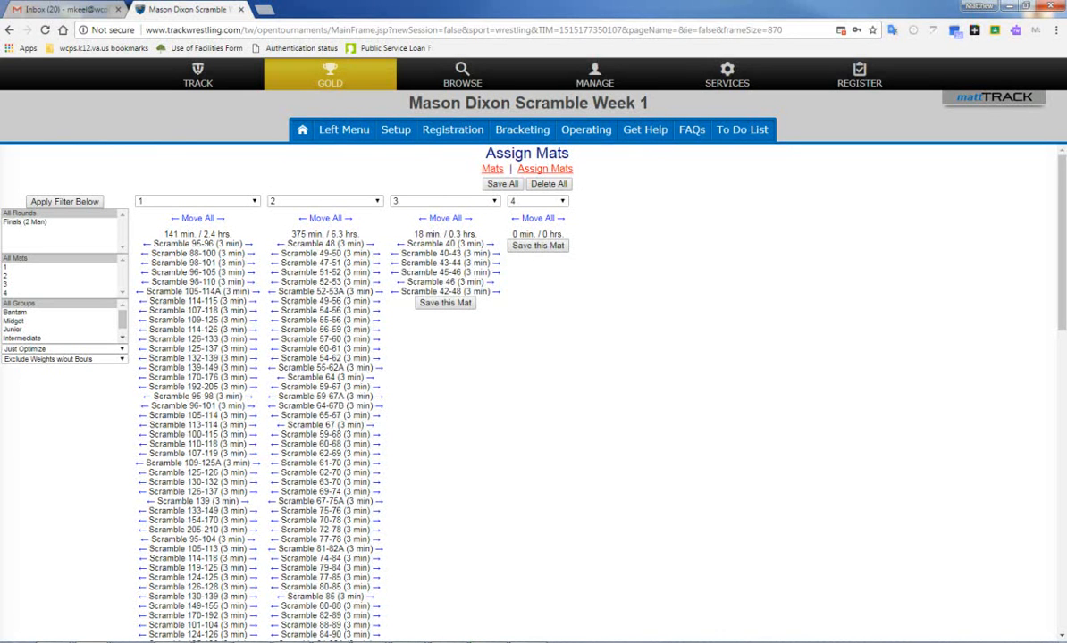
left_click(373, 243)
left_click(373, 244)
left_click(374, 243)
left_click(373, 244)
left_click(374, 244)
left_click(373, 244)
left_click(373, 244)
left_click(373, 243)
left_click(374, 244)
left_click(374, 243)
left_click(375, 244)
left_click(374, 244)
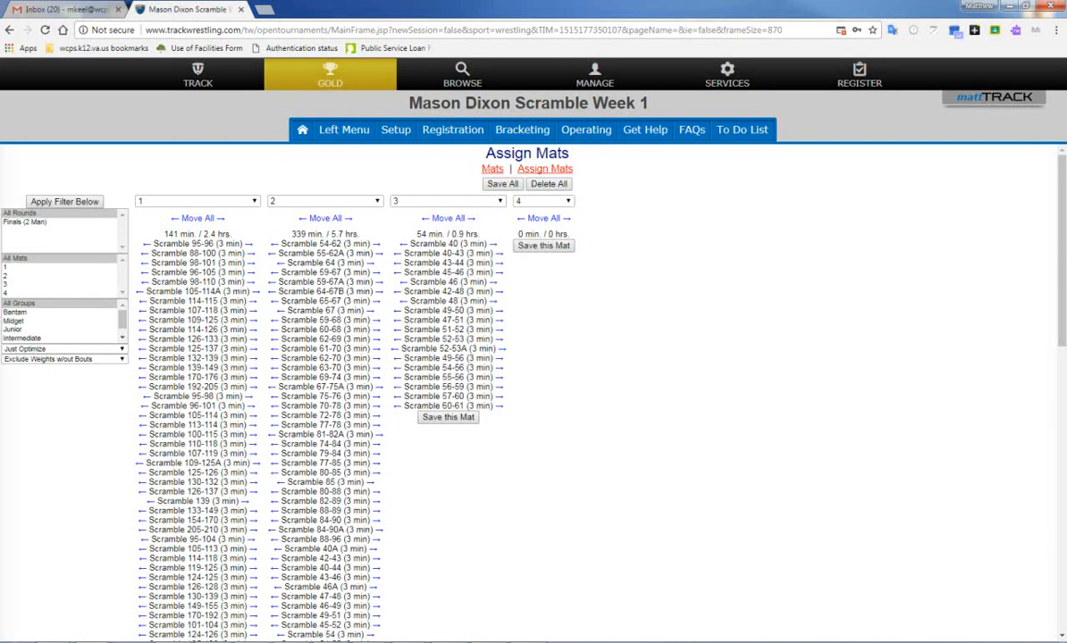
left_click(373, 244)
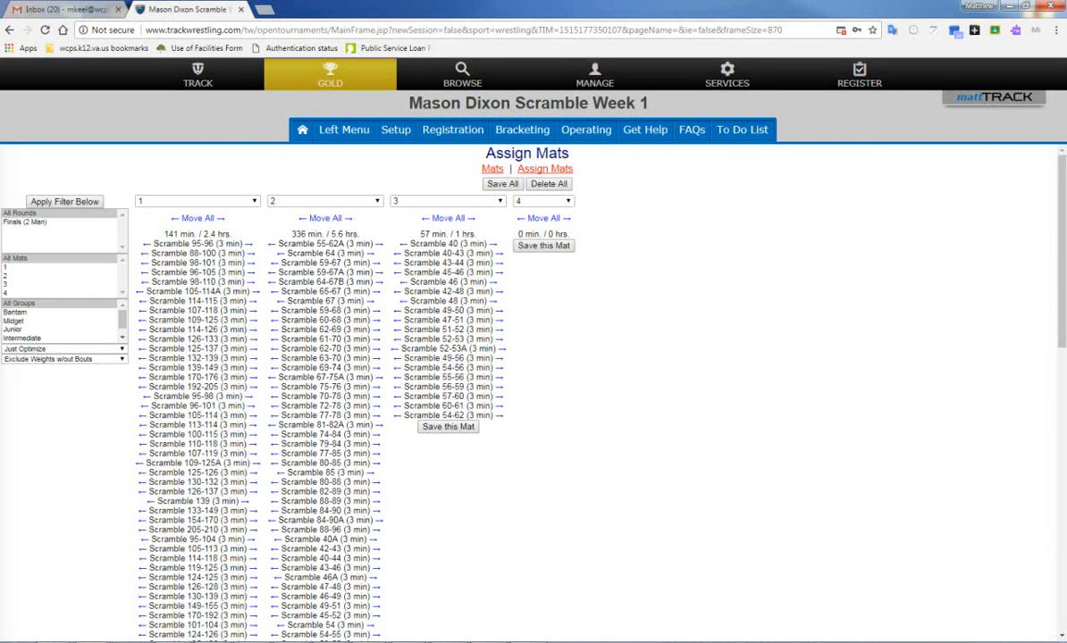
left_click(373, 244)
left_click(366, 244)
left_click(374, 244)
left_click(375, 243)
left_click(374, 244)
left_click(375, 244)
left_click(374, 244)
left_click(374, 244)
left_click(376, 243)
left_click(376, 244)
left_click(376, 244)
left_click(376, 244)
left_click(376, 244)
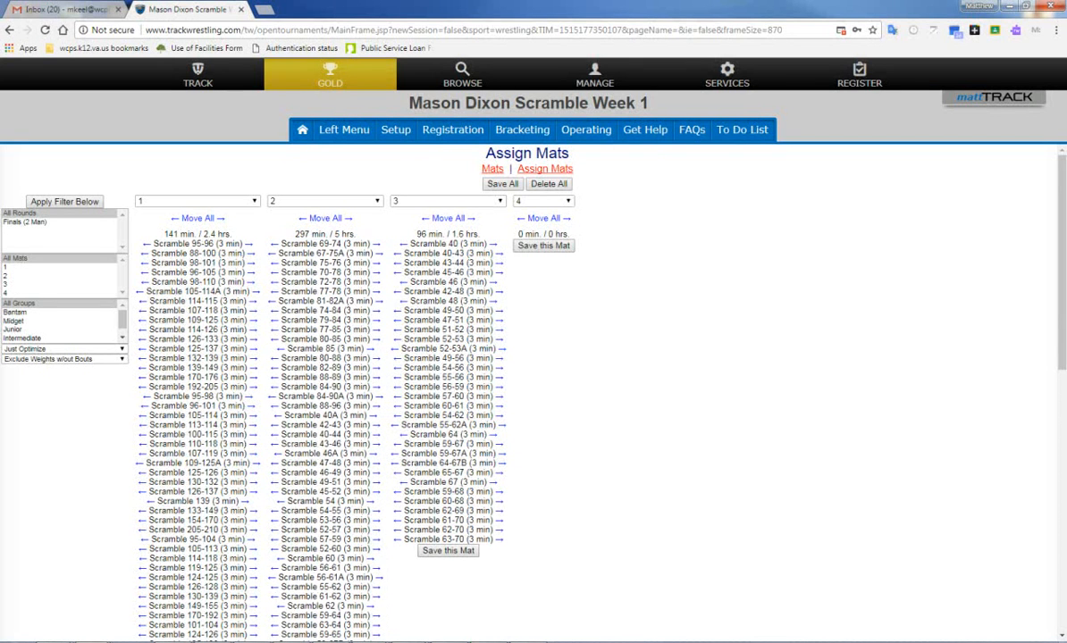
left_click(376, 244)
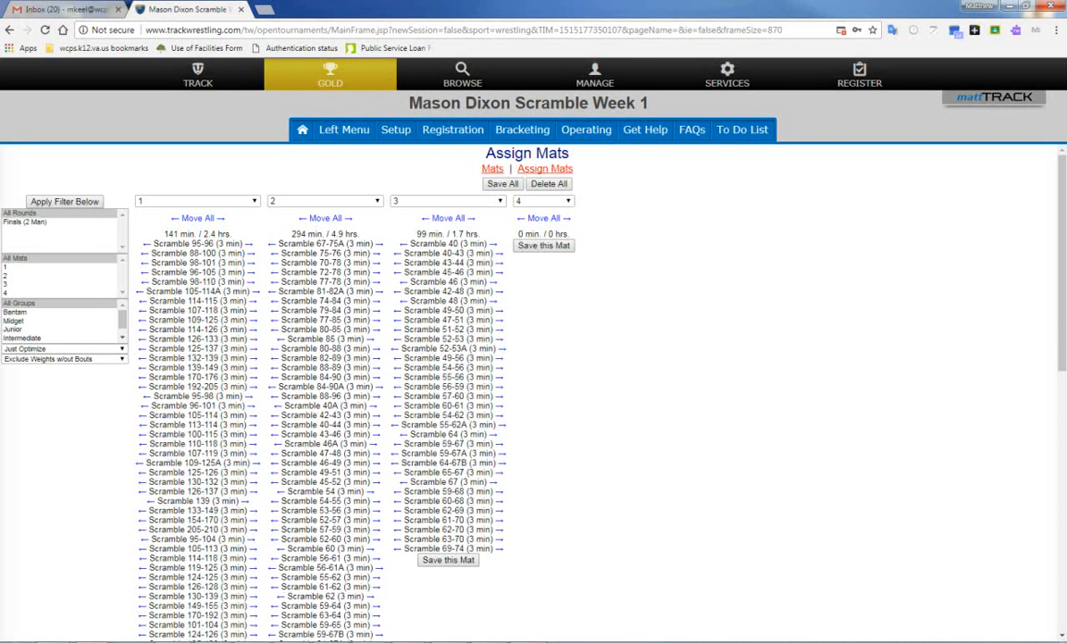
left_click(376, 244)
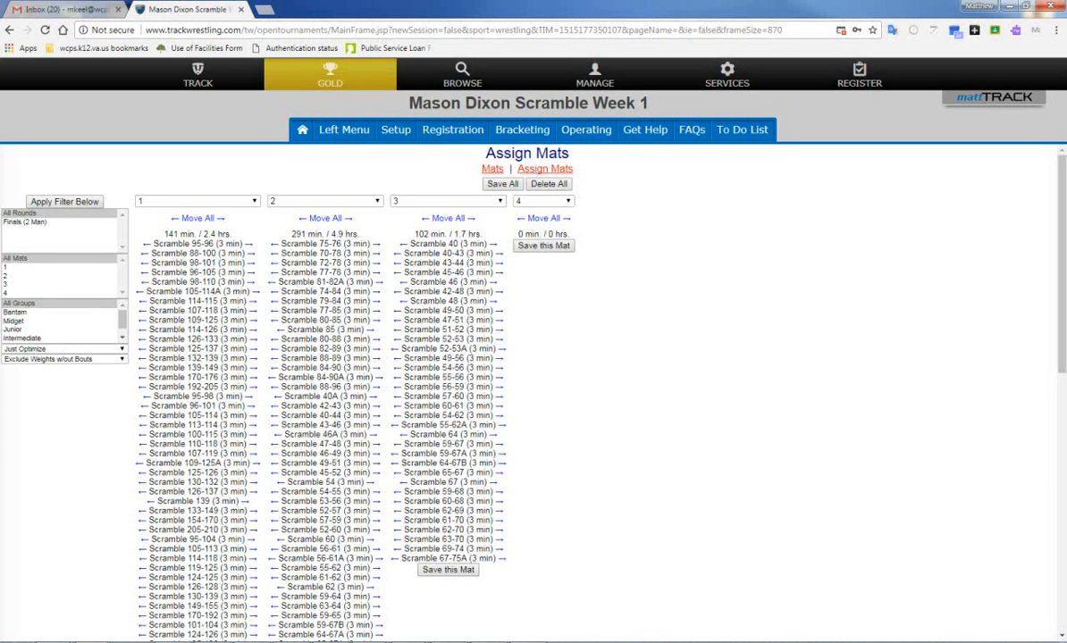
- Reassign the second run of lighter bouts on mat 2, Scramble 40A through Scramble 67-75, to mat 3
scroll(533, 393, "down", 1)
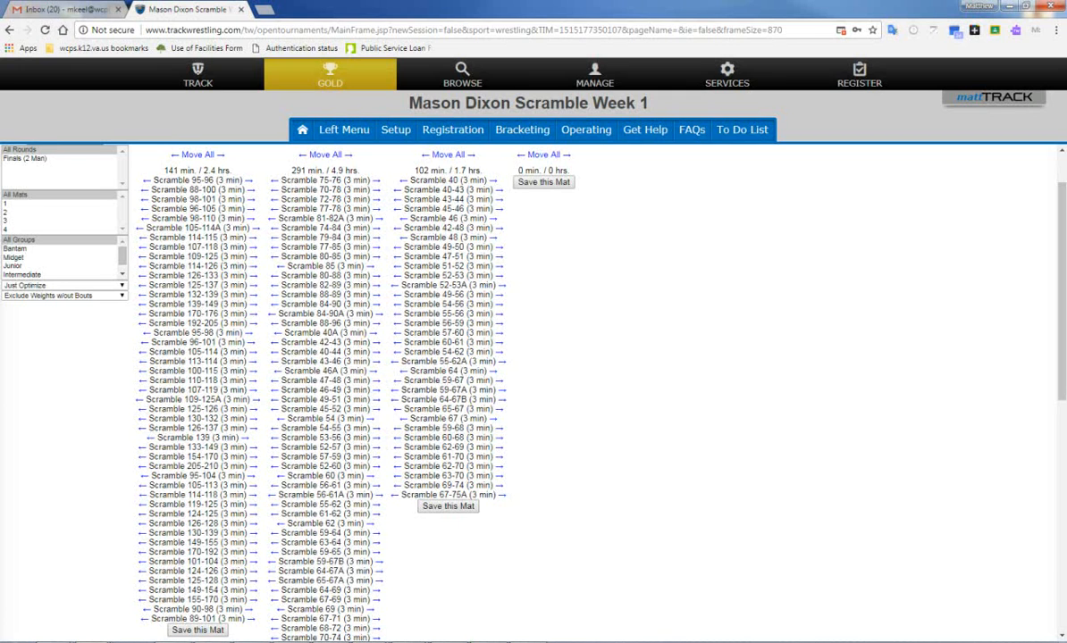
left_click(374, 333)
left_click(374, 333)
left_click(374, 333)
left_click(374, 333)
left_click(374, 333)
left_click(374, 333)
left_click(374, 333)
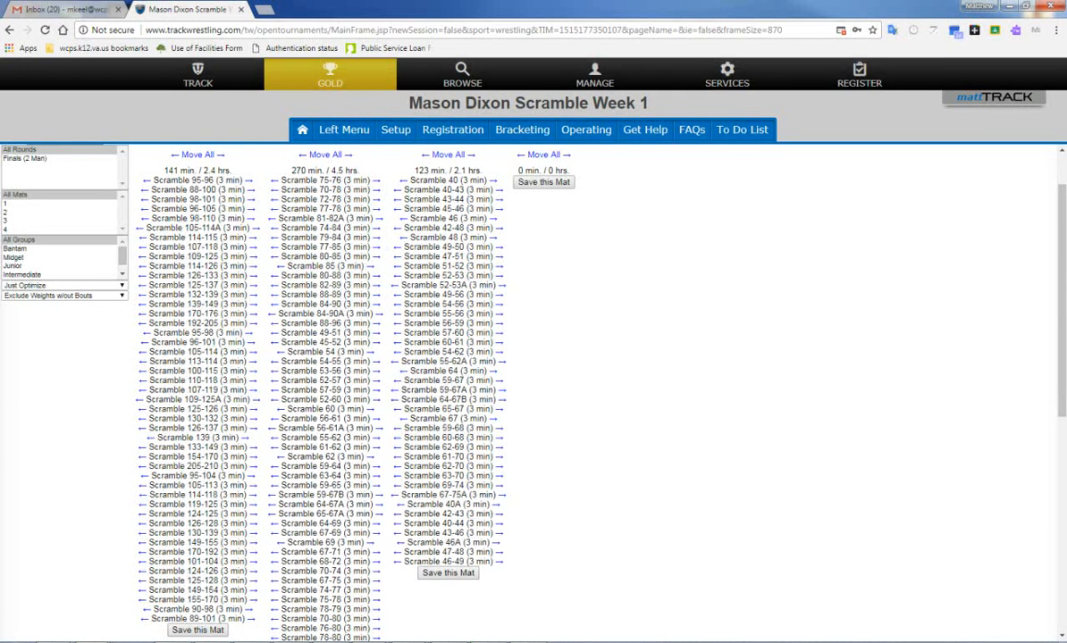
left_click(374, 333)
left_click(374, 334)
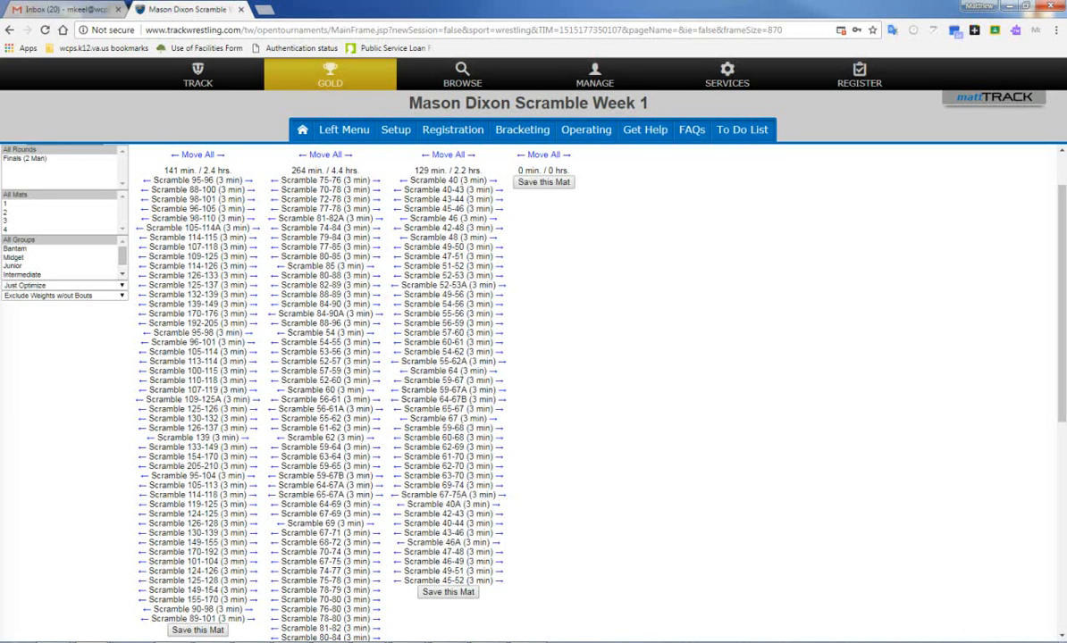
left_click(374, 333)
left_click(374, 333)
left_click(374, 334)
left_click(374, 333)
left_click(374, 333)
left_click(374, 333)
left_click(374, 333)
left_click(375, 333)
left_click(374, 333)
left_click(374, 333)
left_click(374, 333)
left_click(374, 333)
left_click(374, 334)
left_click(375, 333)
left_click(374, 333)
left_click(374, 333)
left_click(374, 333)
left_click(374, 334)
left_click(375, 333)
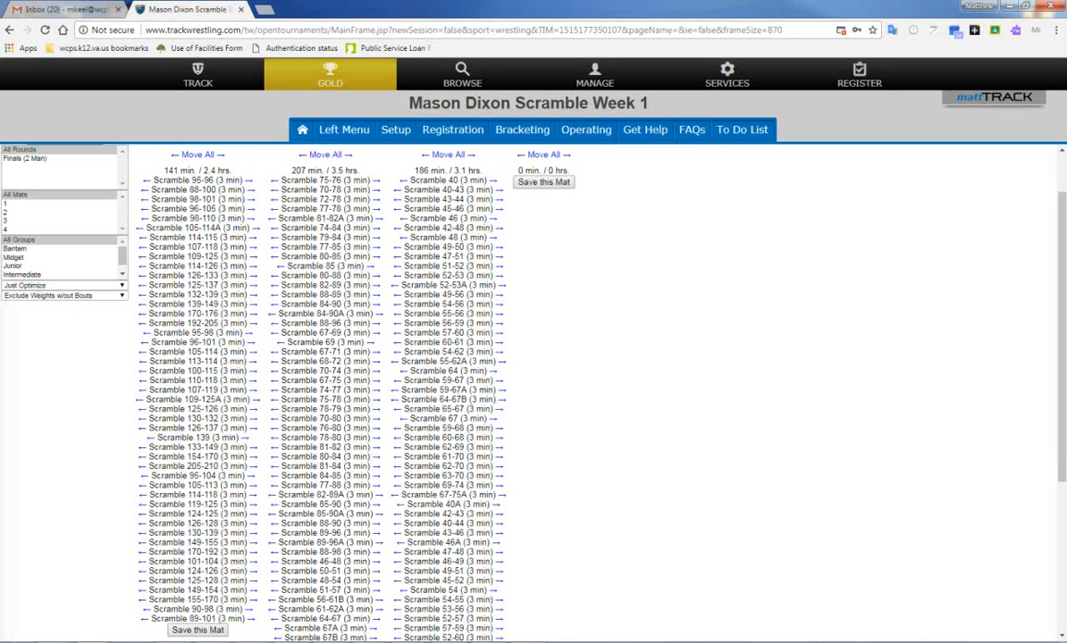
left_click(374, 333)
left_click(375, 333)
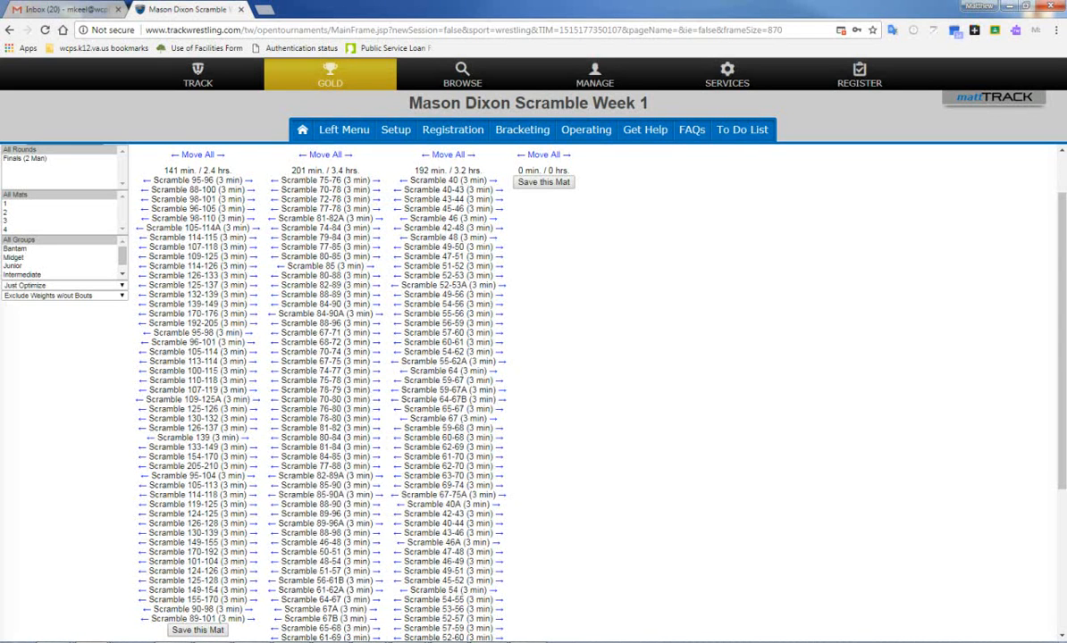
left_click(374, 333)
left_click(374, 333)
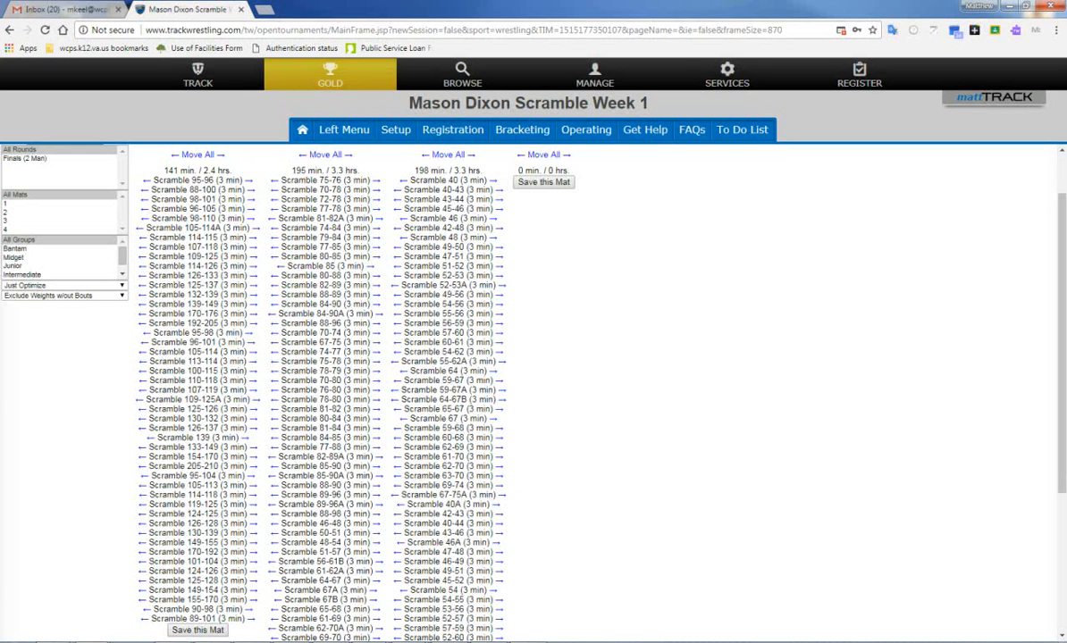
left_click(374, 333)
left_click(374, 333)
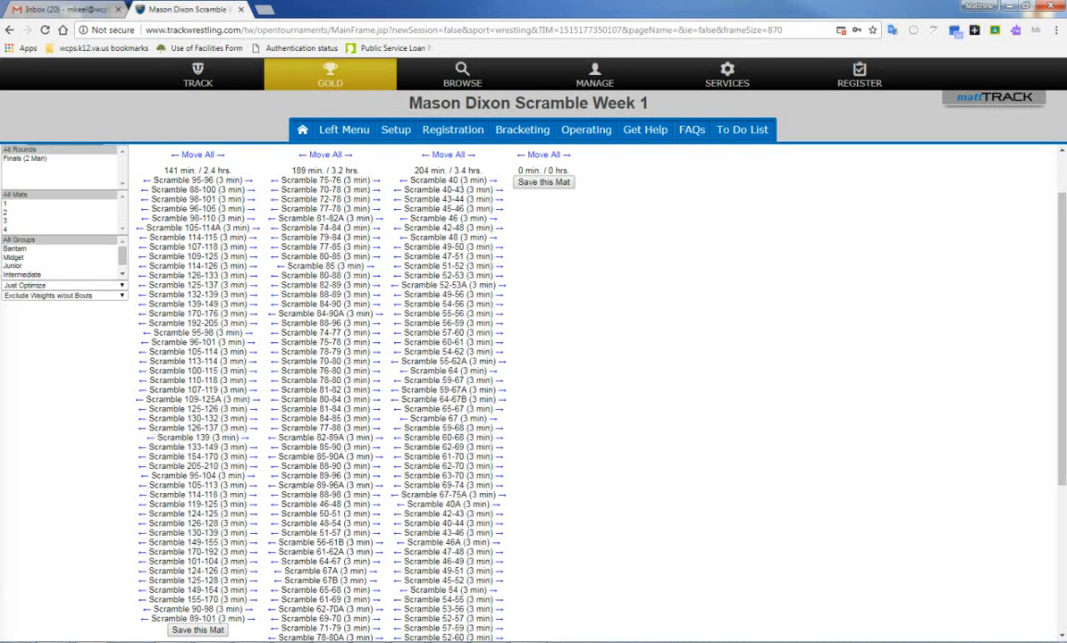
- Reassign the third run of lighter bouts on mat 2, Scramble 46-48 through Scramble 71-79, to mat 3
scroll(322, 393, "down", 1)
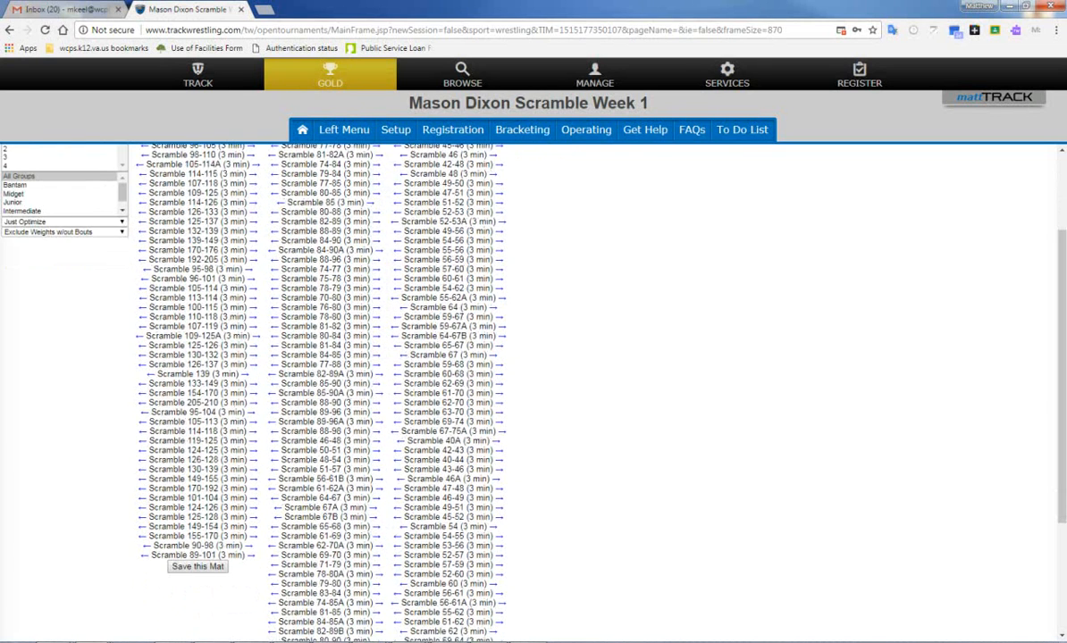
left_click(376, 442)
left_click(376, 442)
left_click(376, 441)
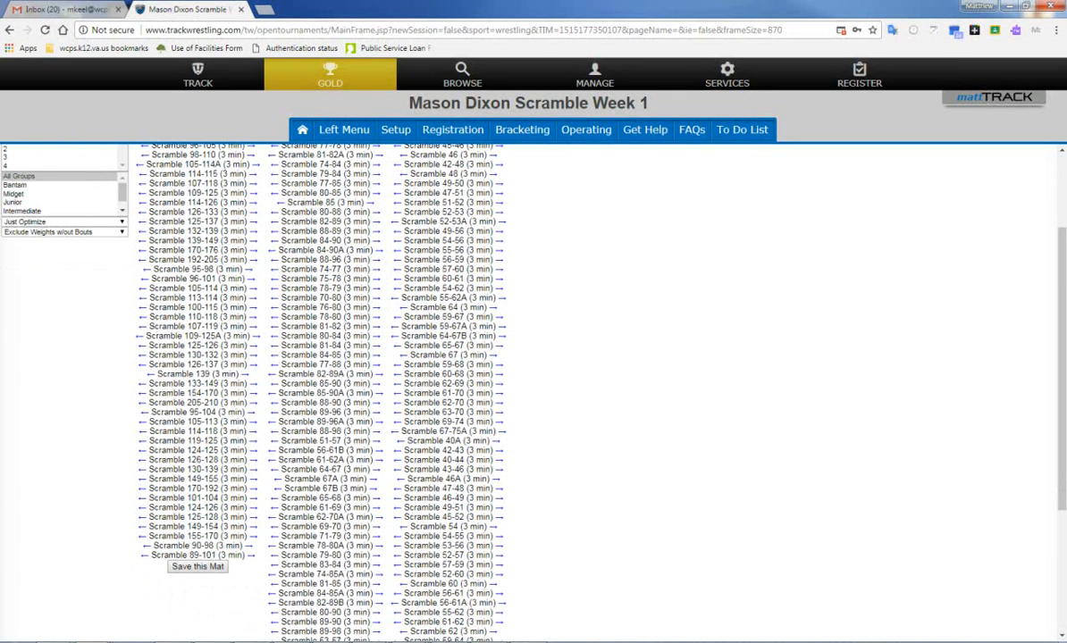
left_click(376, 442)
left_click(376, 442)
left_click(376, 442)
left_click(376, 441)
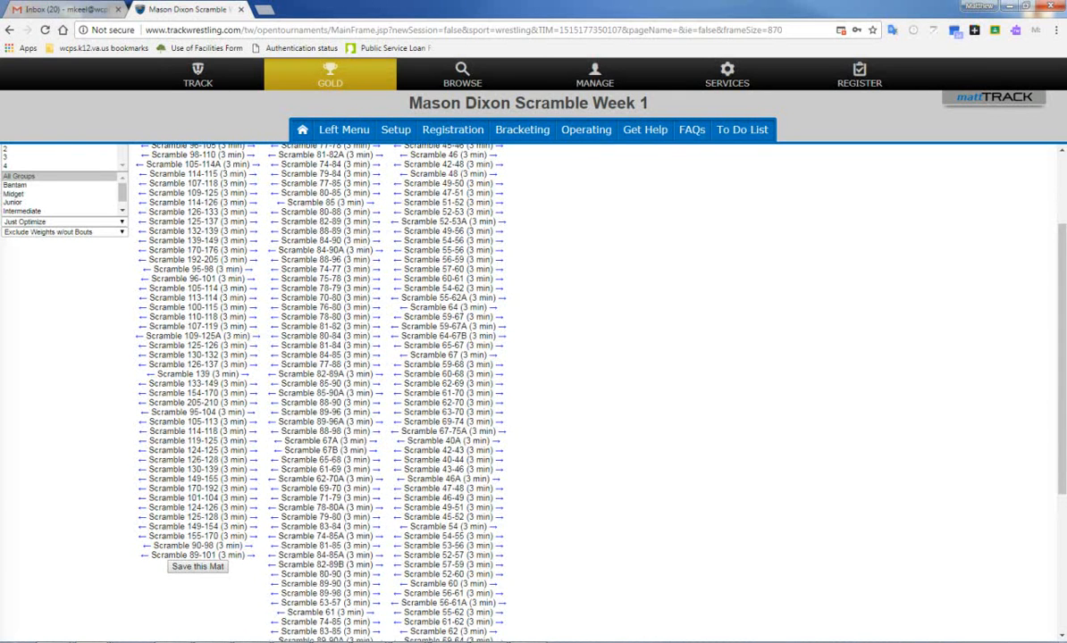
left_click(376, 441)
left_click(376, 441)
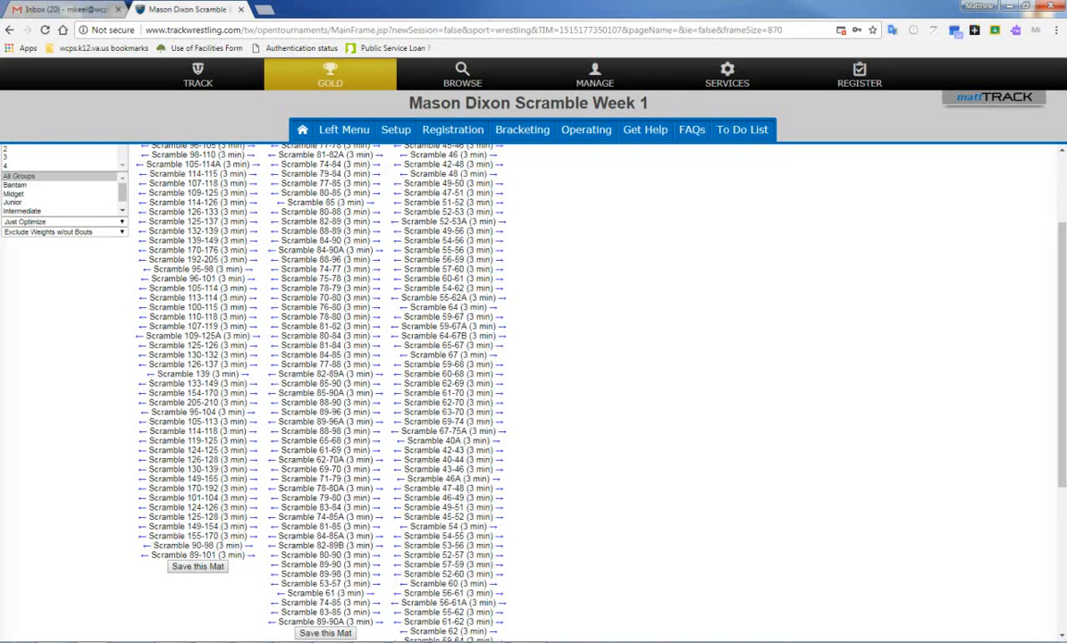
left_click(376, 442)
left_click(376, 441)
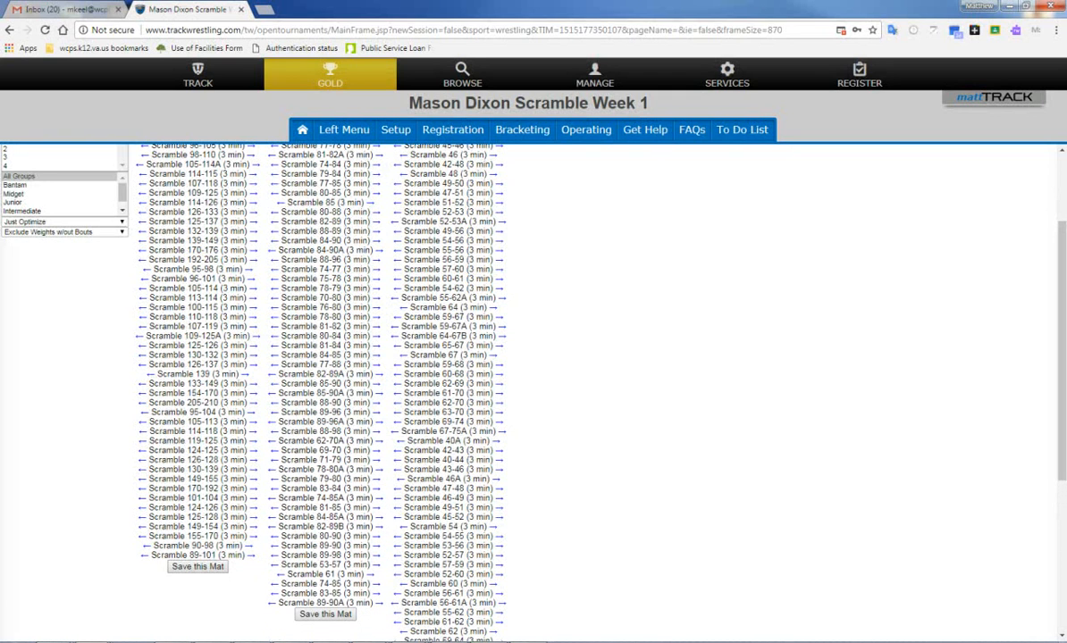
left_click(376, 441)
left_click(376, 442)
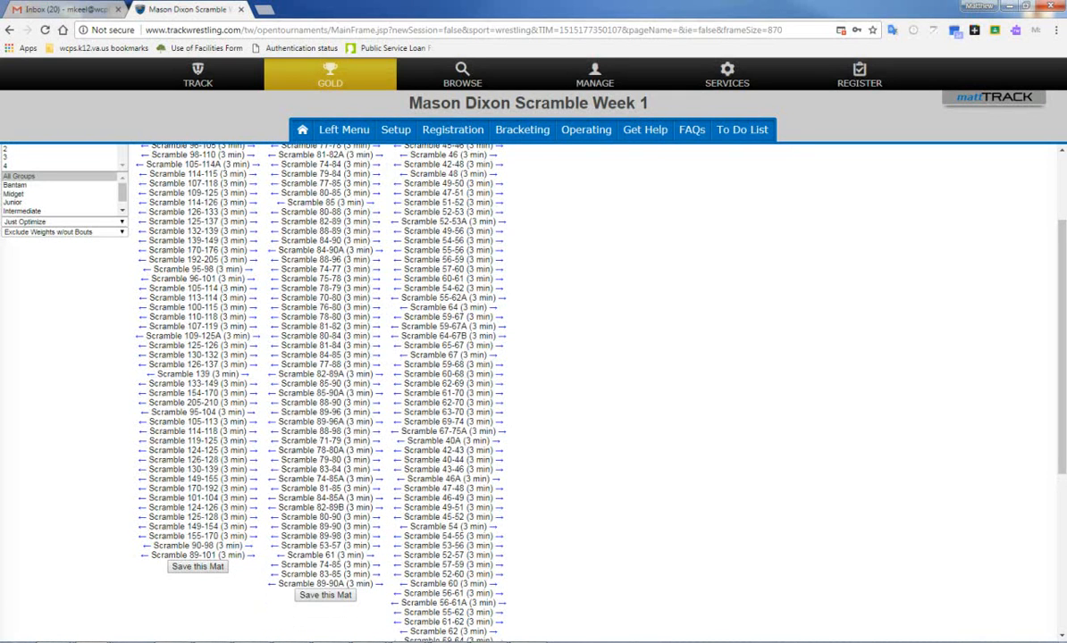
left_click(376, 442)
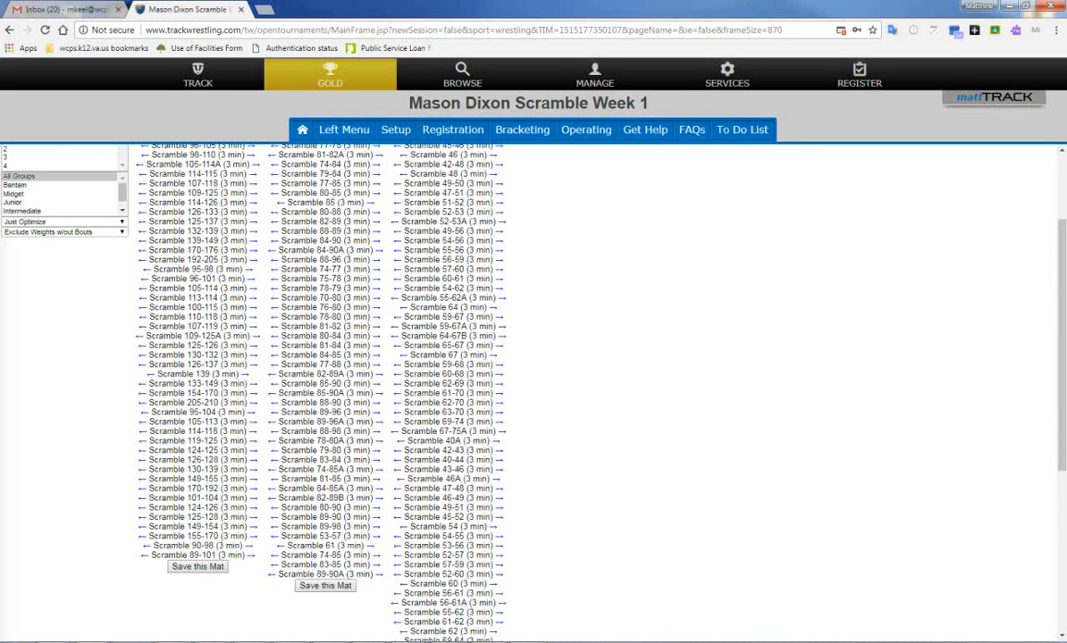
- Reassign the first run of lightest bouts on mat 3, Scramble 40 through Scramble 57-60, to mat 4
scroll(533, 393, "up", 2)
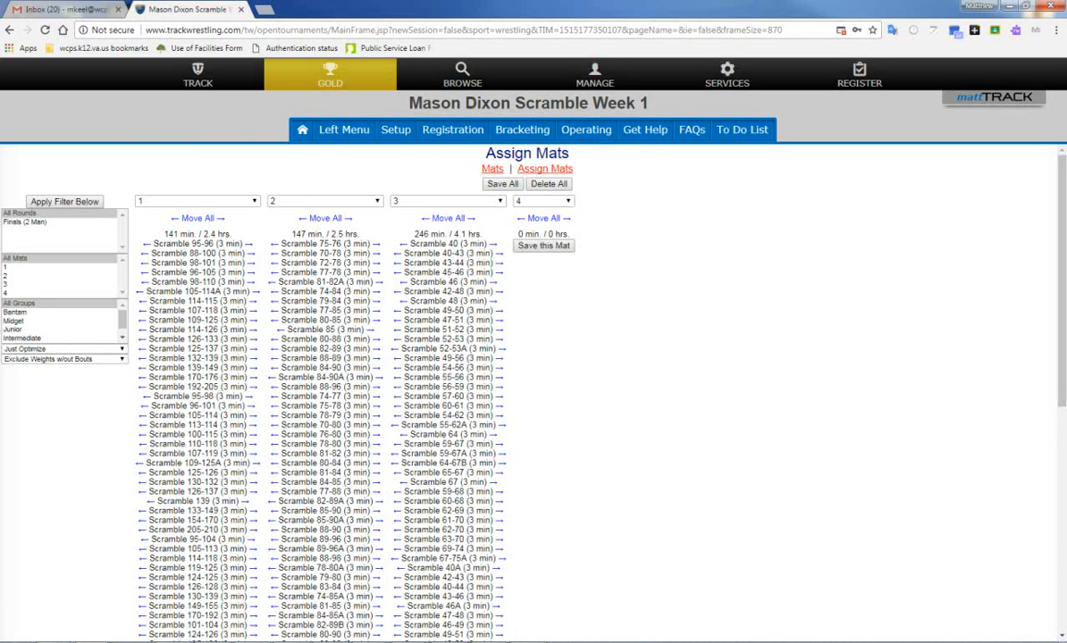
left_click(493, 244)
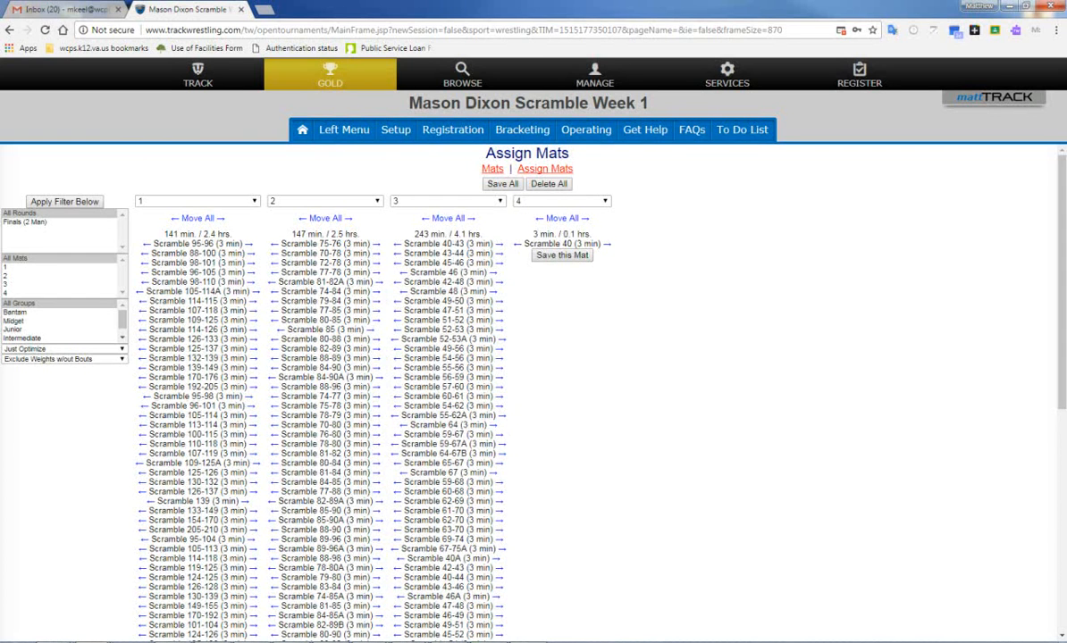
left_click(493, 244)
left_click(493, 244)
left_click(493, 243)
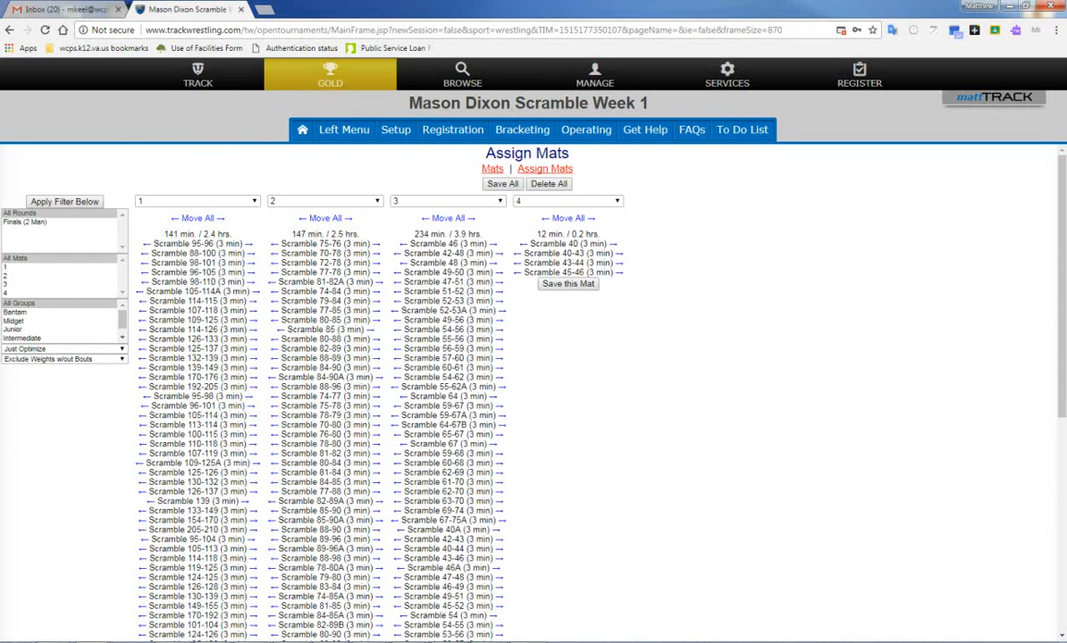
left_click(493, 244)
left_click(493, 244)
left_click(493, 244)
left_click(493, 244)
left_click(493, 244)
left_click(493, 244)
left_click(499, 244)
left_click(499, 243)
left_click(500, 244)
left_click(499, 244)
left_click(499, 244)
left_click(500, 244)
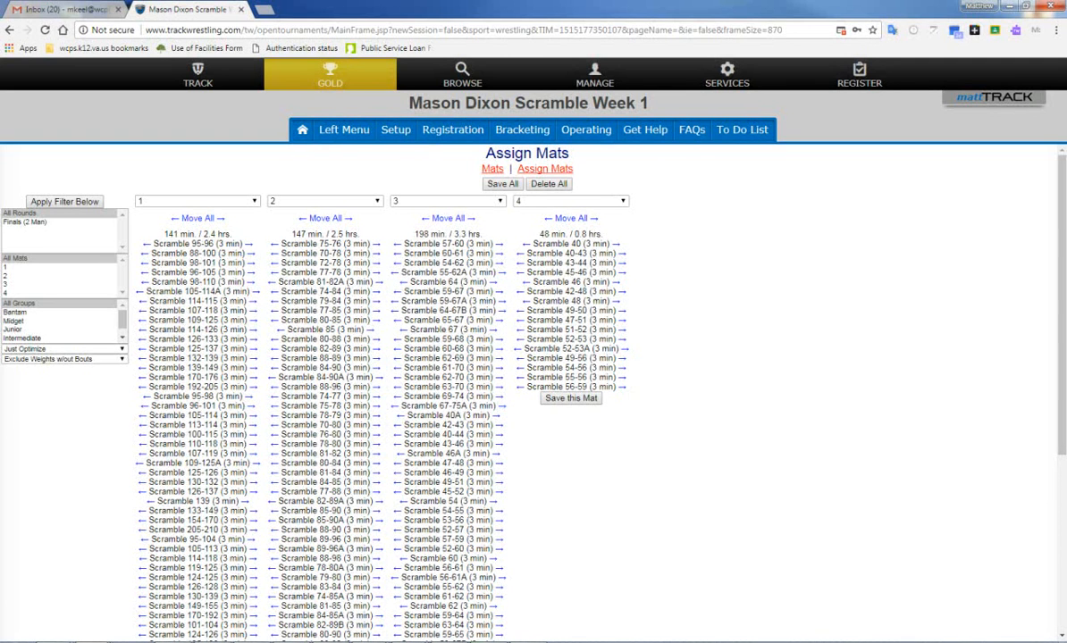
left_click(500, 244)
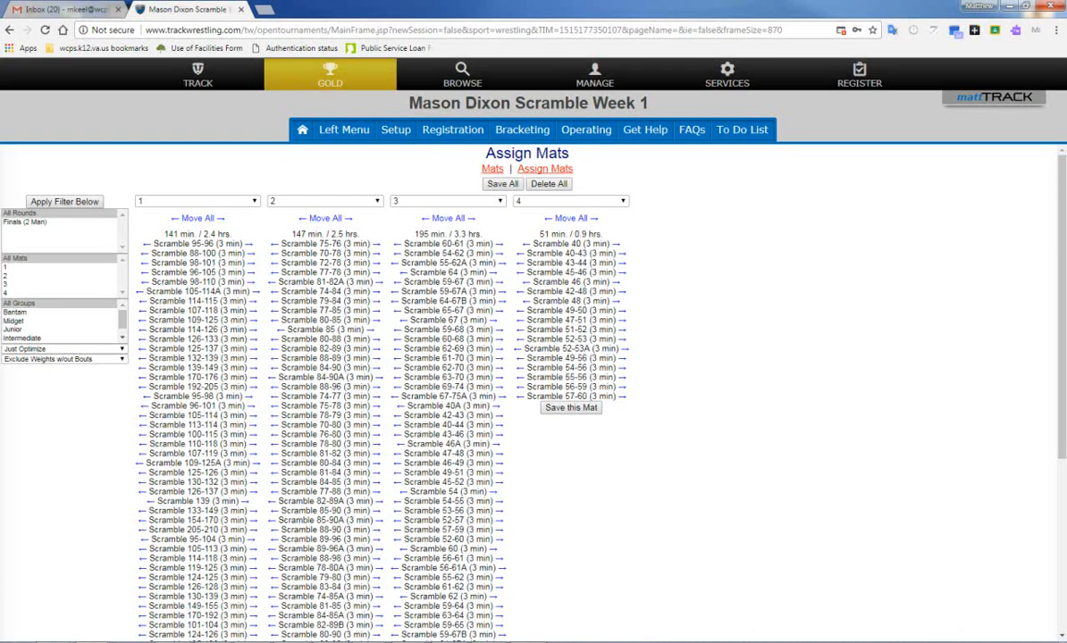
- Reassign the second run of lightest bouts on mat 3, Scramble 40A through Scramble 52-60, to mat 4
left_click(493, 406)
left_click(499, 405)
left_click(498, 405)
left_click(498, 405)
left_click(490, 405)
left_click(497, 405)
left_click(497, 406)
left_click(497, 406)
left_click(497, 405)
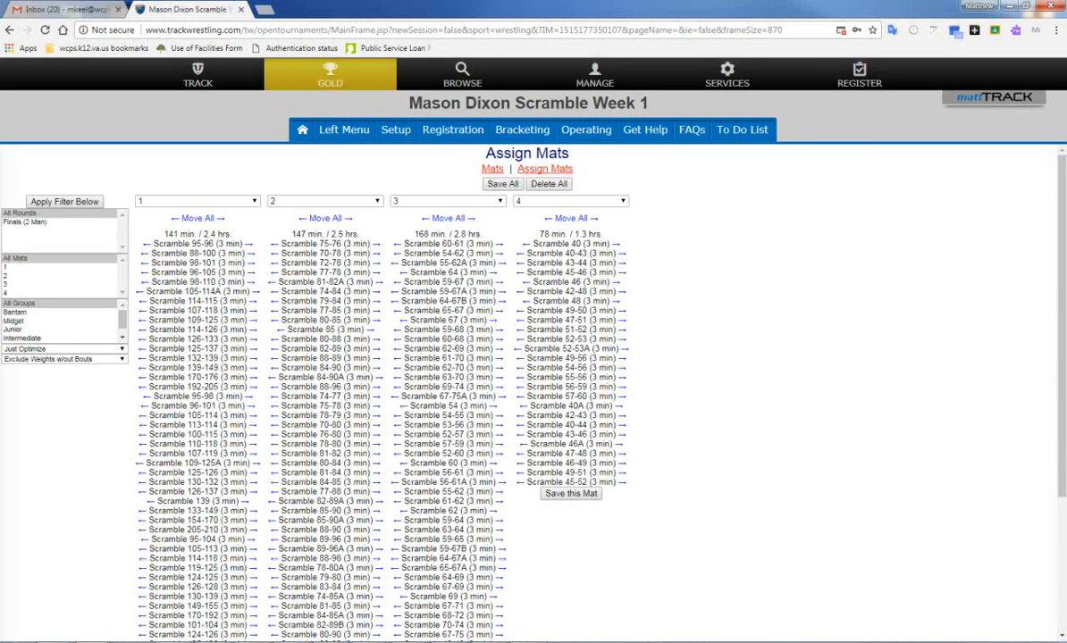
left_click(494, 407)
left_click(496, 405)
left_click(497, 406)
left_click(497, 405)
left_click(497, 405)
left_click(496, 406)
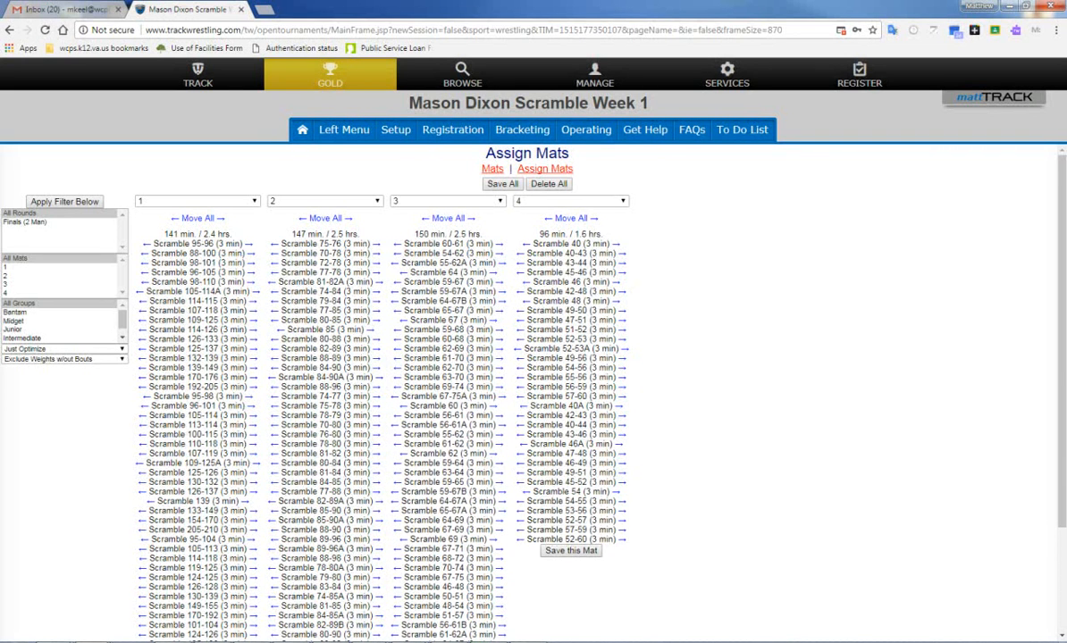
- Reassign the third run of lightest bouts on mat 3, Scramble 46-48 through Scramble 56-61B, to mat 4
scroll(527, 384, "down", 3)
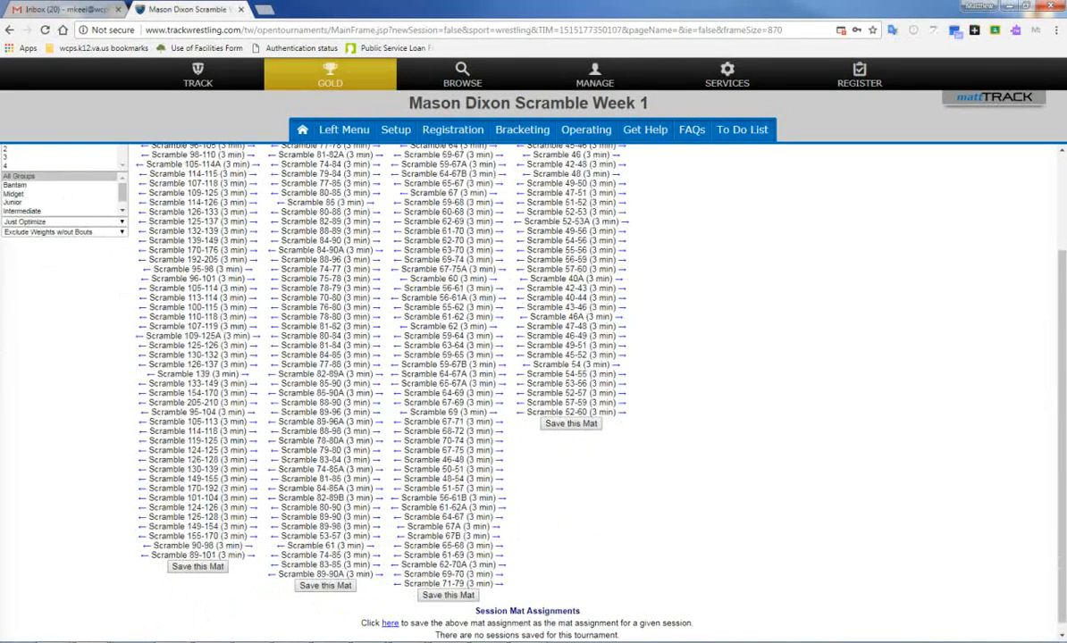
left_click(496, 459)
left_click(497, 459)
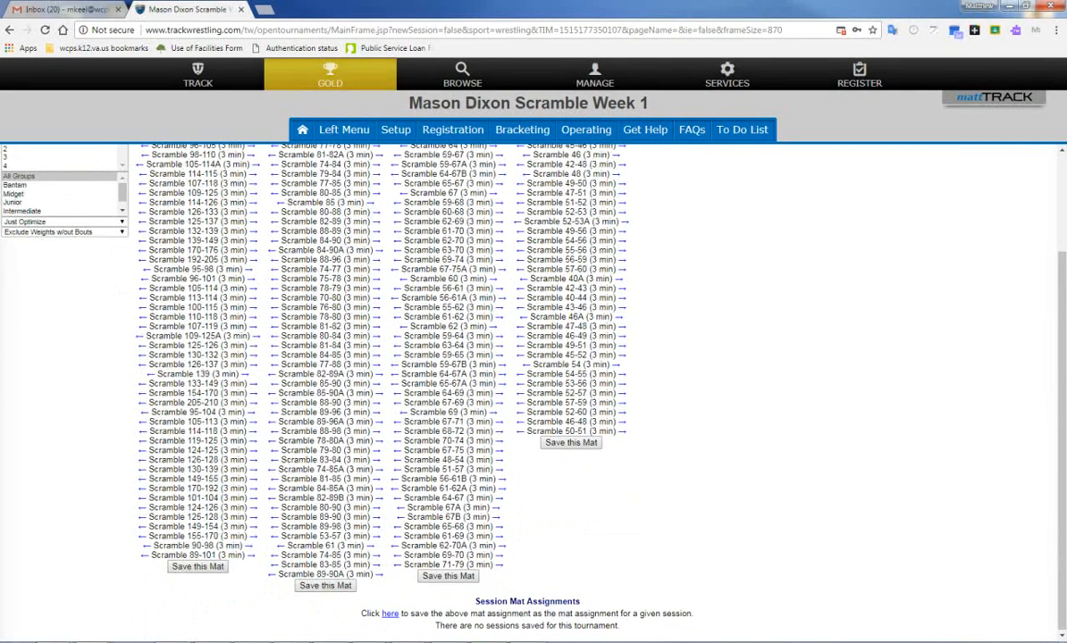
left_click(496, 460)
left_click(497, 459)
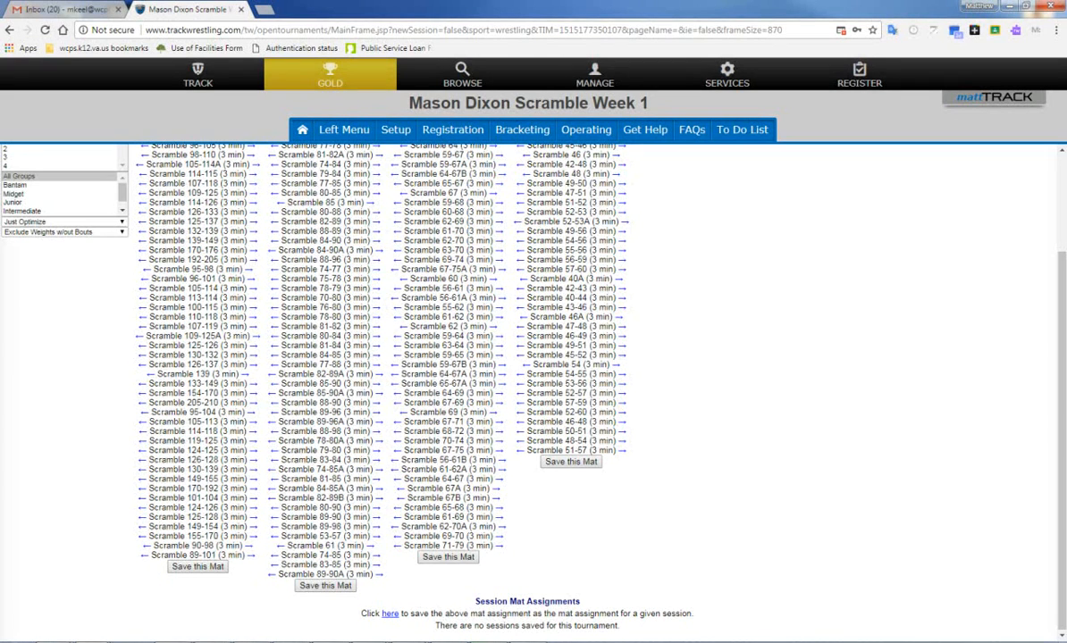
left_click(497, 459)
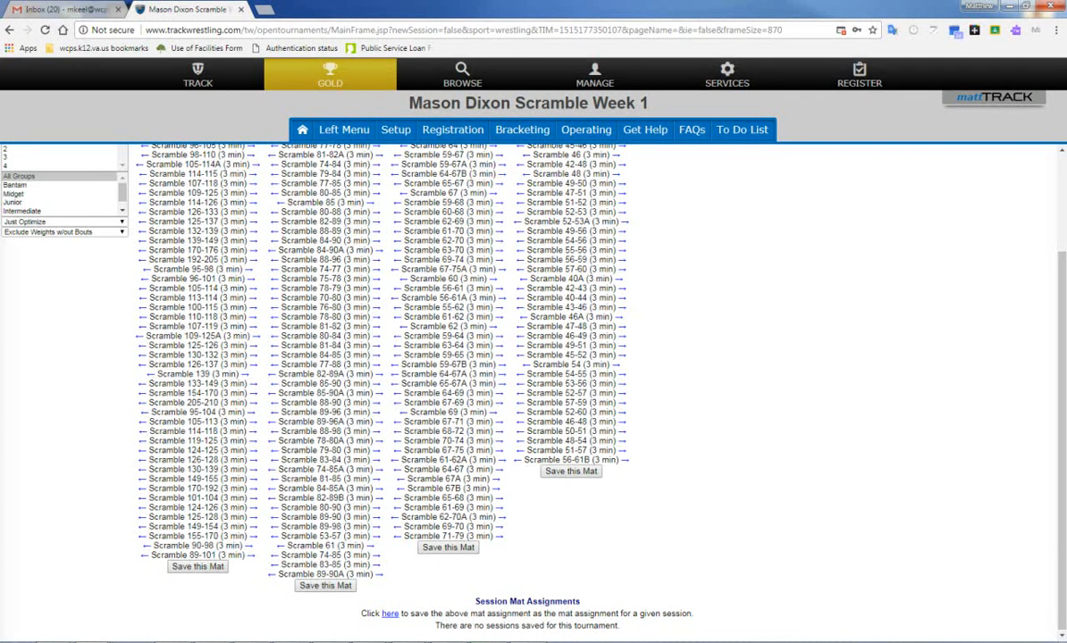
- Reassign Scramble 60-61, 54-62, 55-62A, 56-61, 56-61A and 55-62 from mat 3 to mat 4
scroll(384, 375, "up", 1)
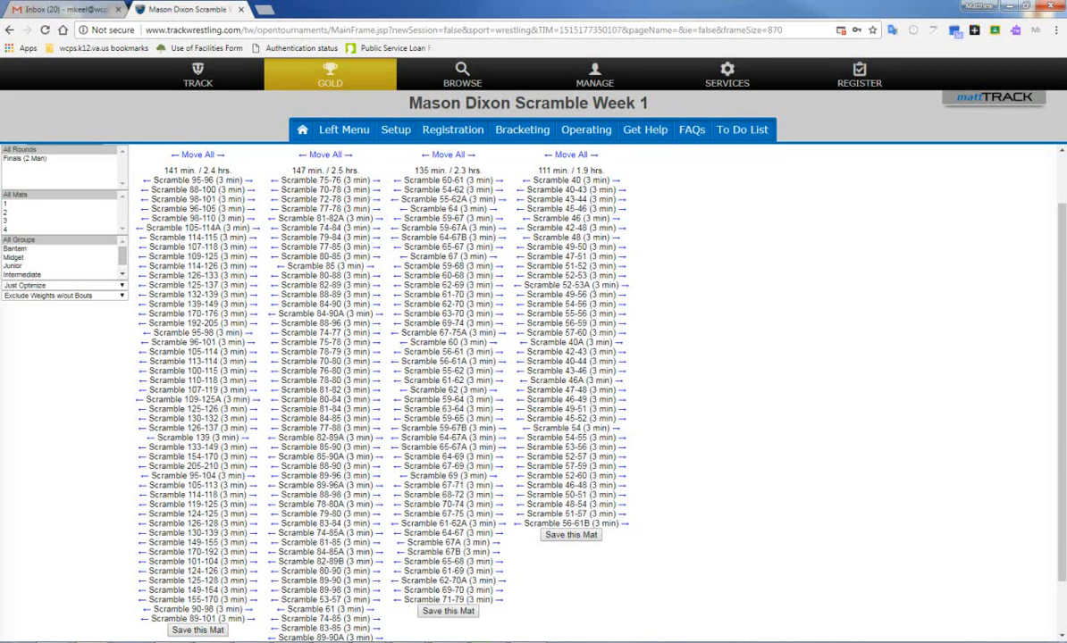
left_click(499, 180)
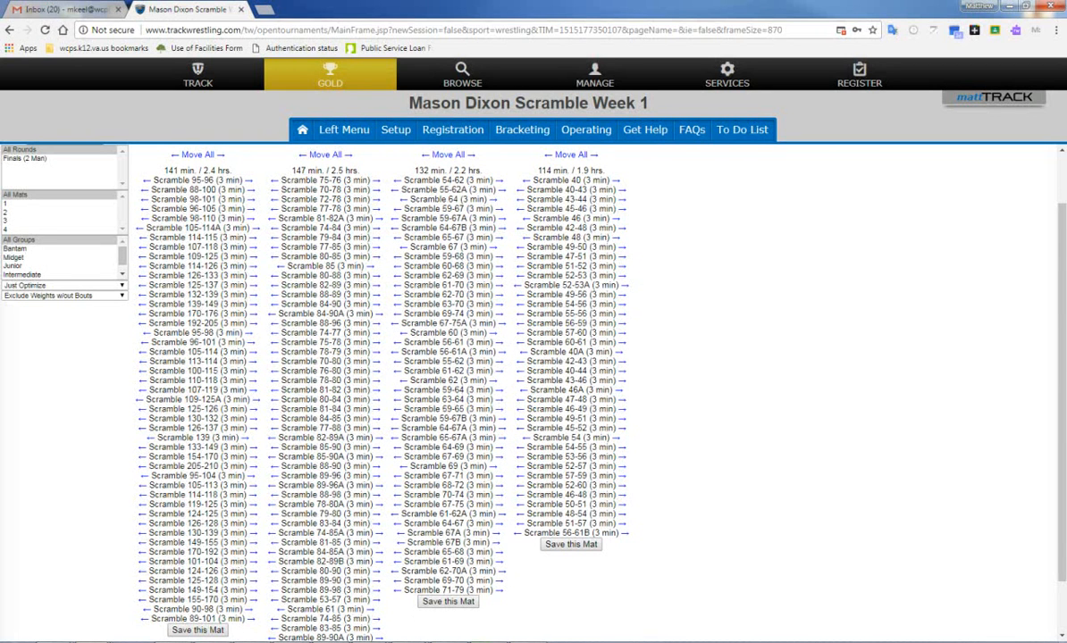
left_click(499, 180)
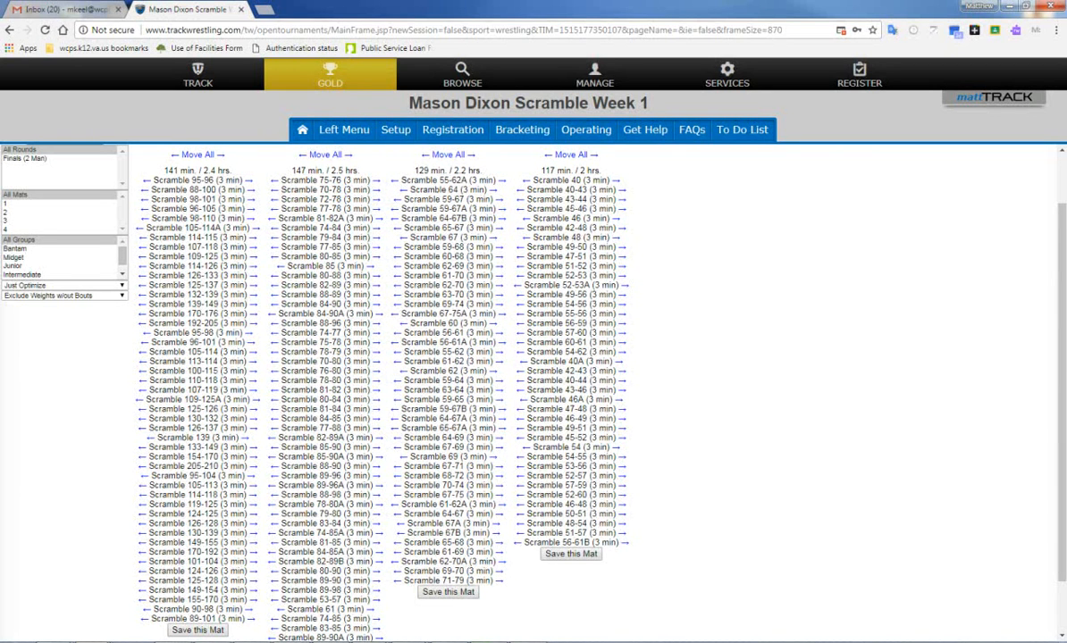
left_click(501, 181)
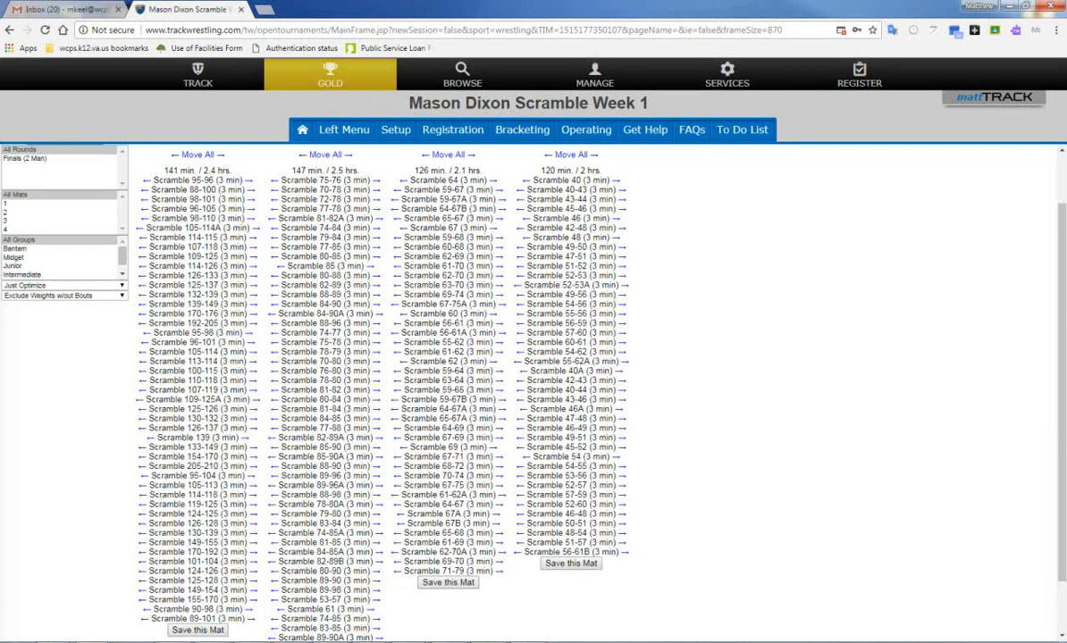
left_click(498, 322)
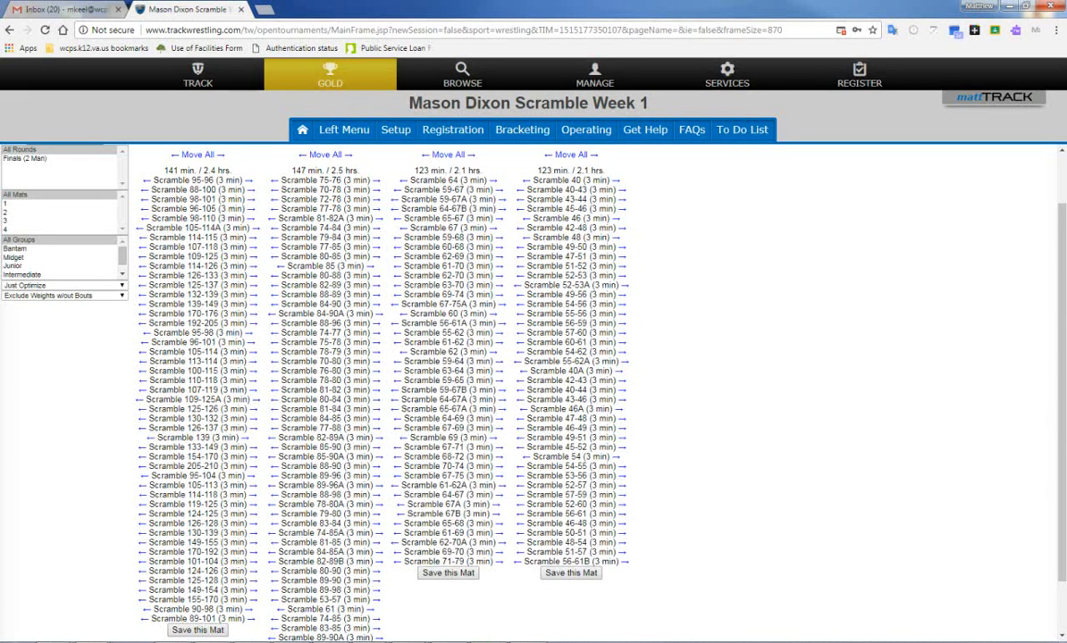
left_click(501, 322)
left_click(500, 322)
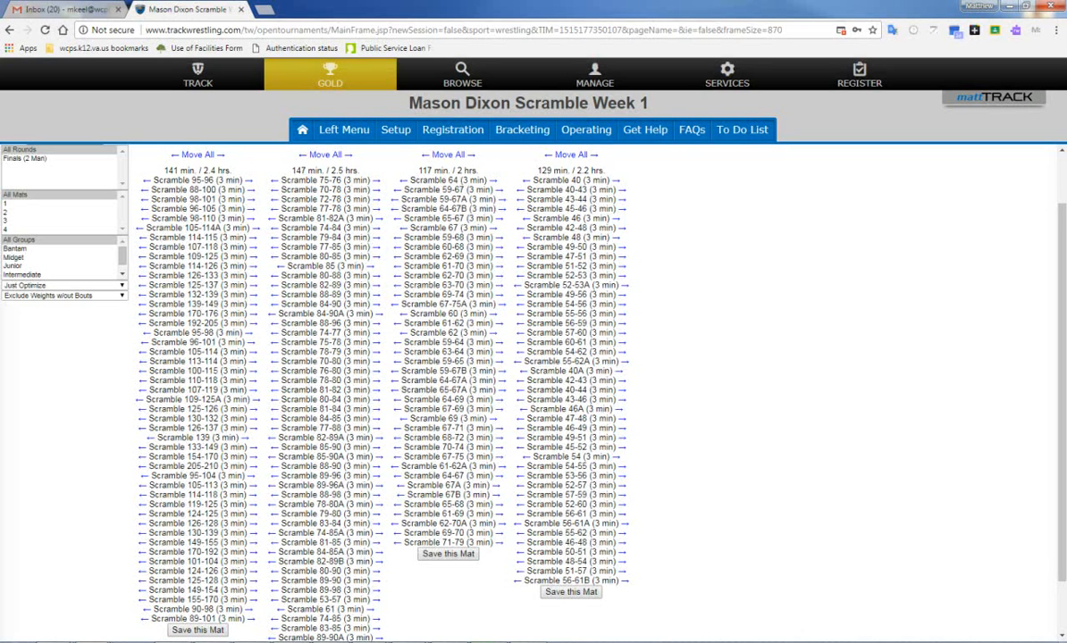
- Reassign Scramble 75-76, 70-78, 72-78, 70-80, 53-57 and 61 from mat 2 to mat 3
left_click(376, 180)
left_click(376, 180)
left_click(376, 181)
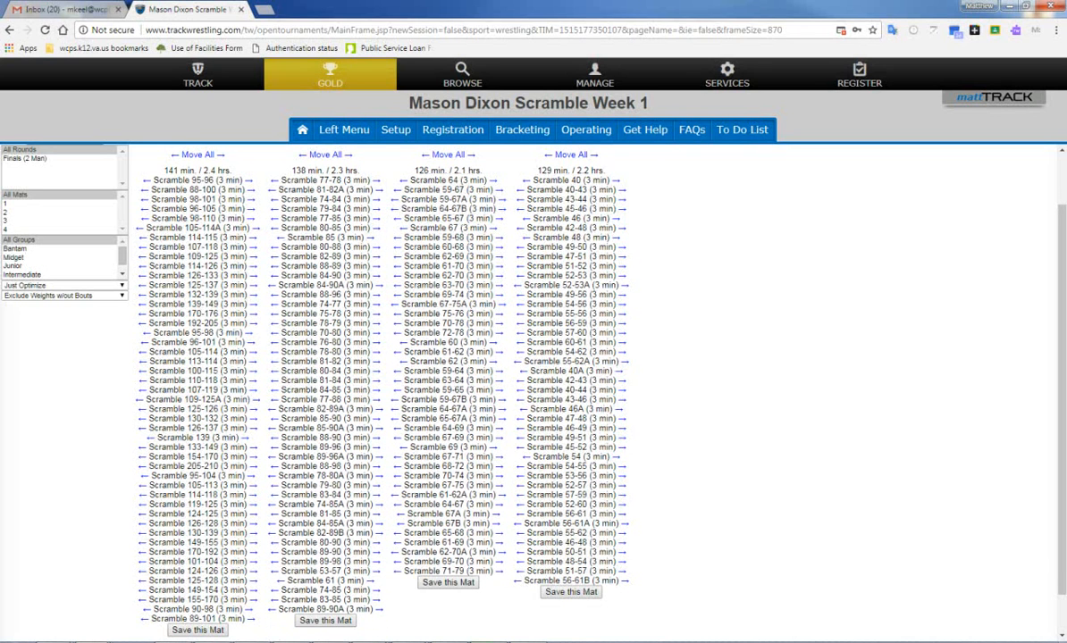
left_click(376, 333)
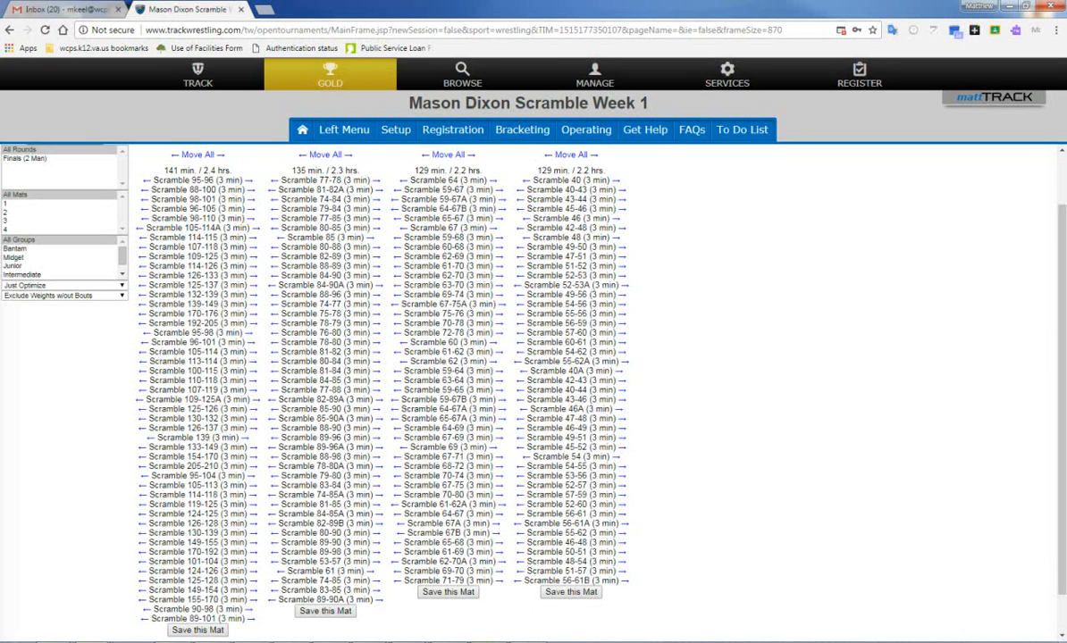
left_click(376, 562)
left_click(371, 562)
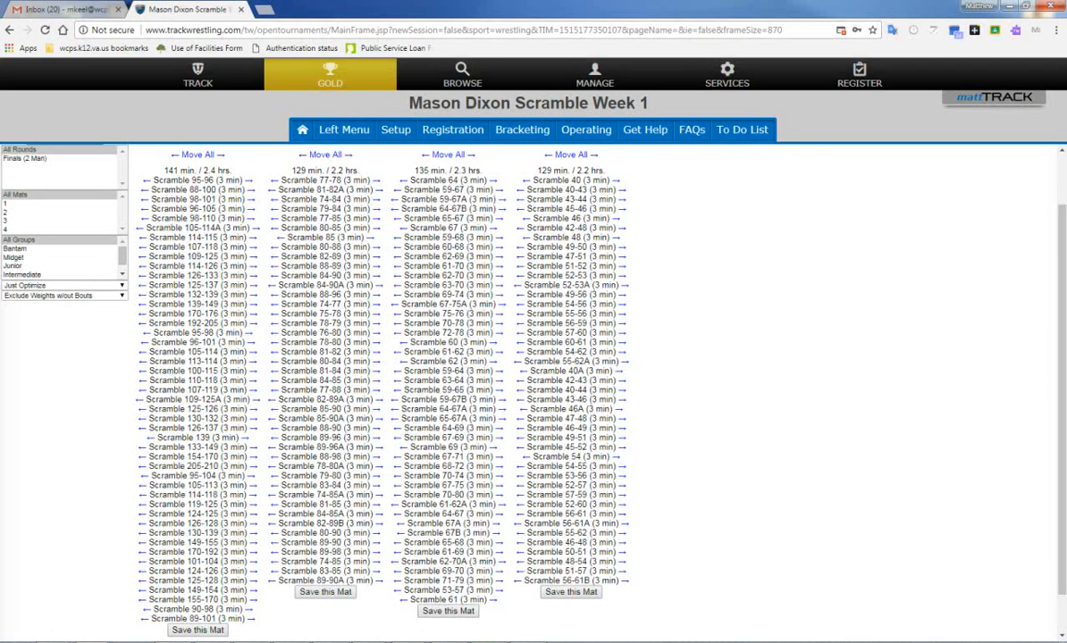
- Reassign Scramble 95-96, 88-100, 95-104 and 95-98 from mat 1 to mat 2
left_click(251, 179)
left_click(252, 180)
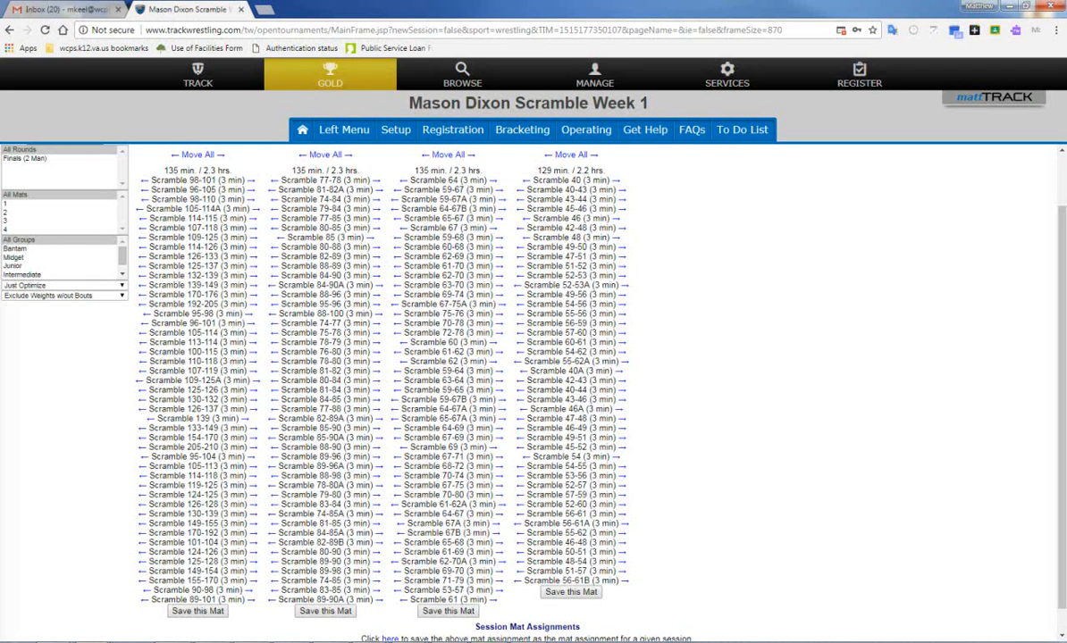
left_click(249, 456)
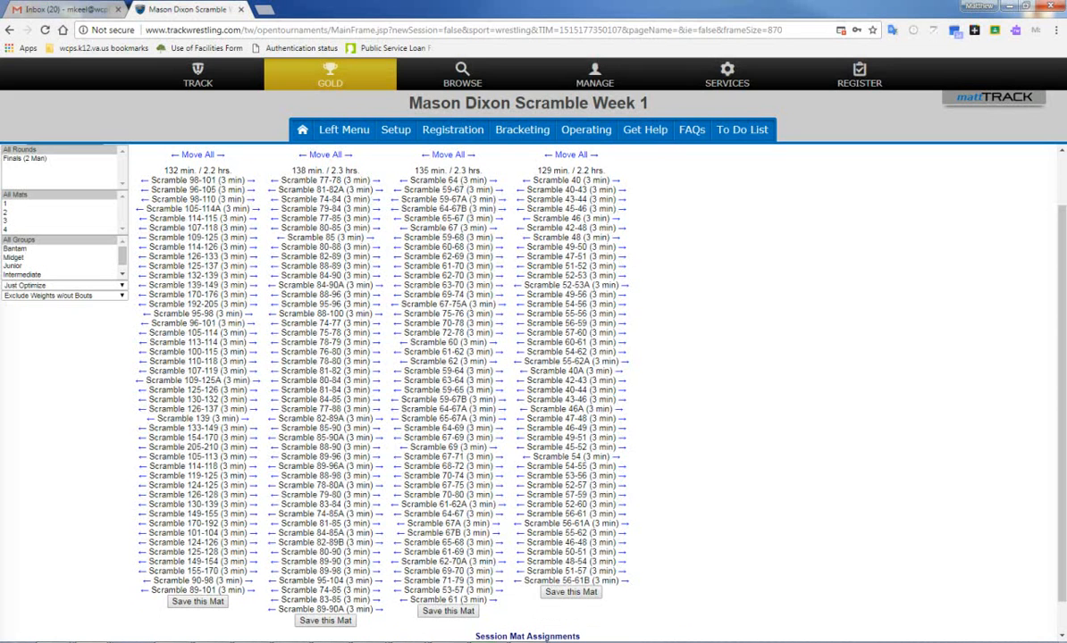
left_click(248, 314)
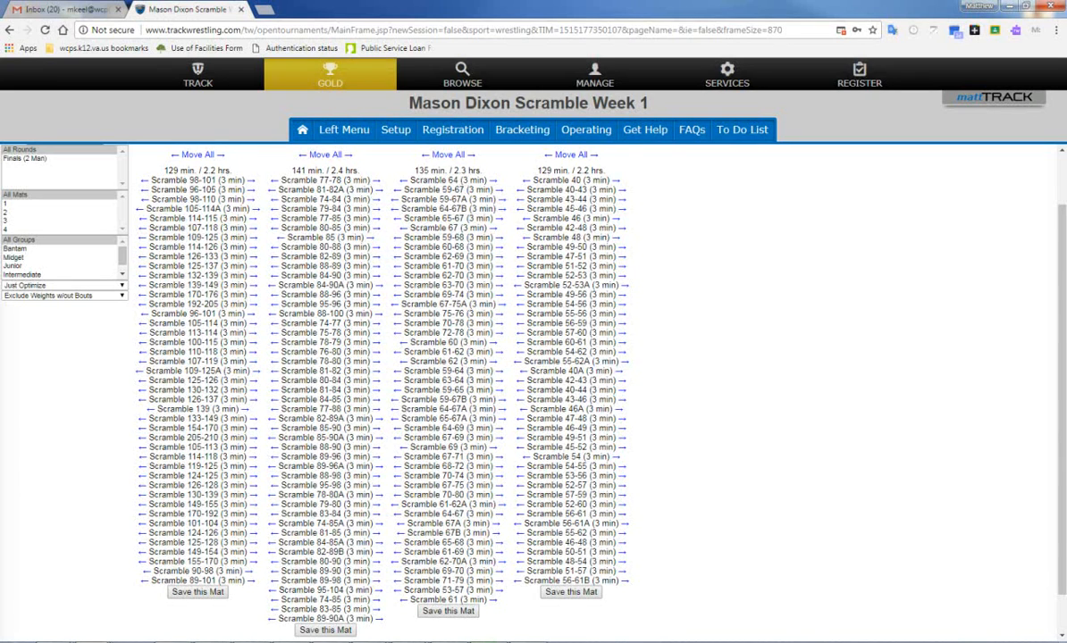
scroll(527, 393, "up", 2)
scroll(527, 393, "down", 5)
scroll(527, 393, "up", 5)
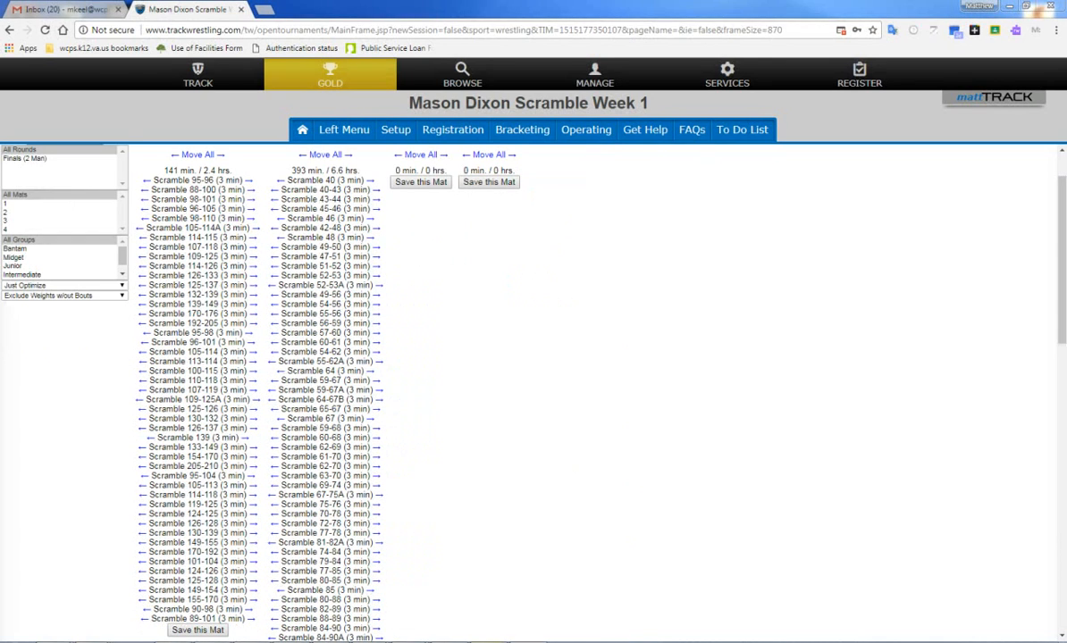
scroll(533, 393, "up", 1)
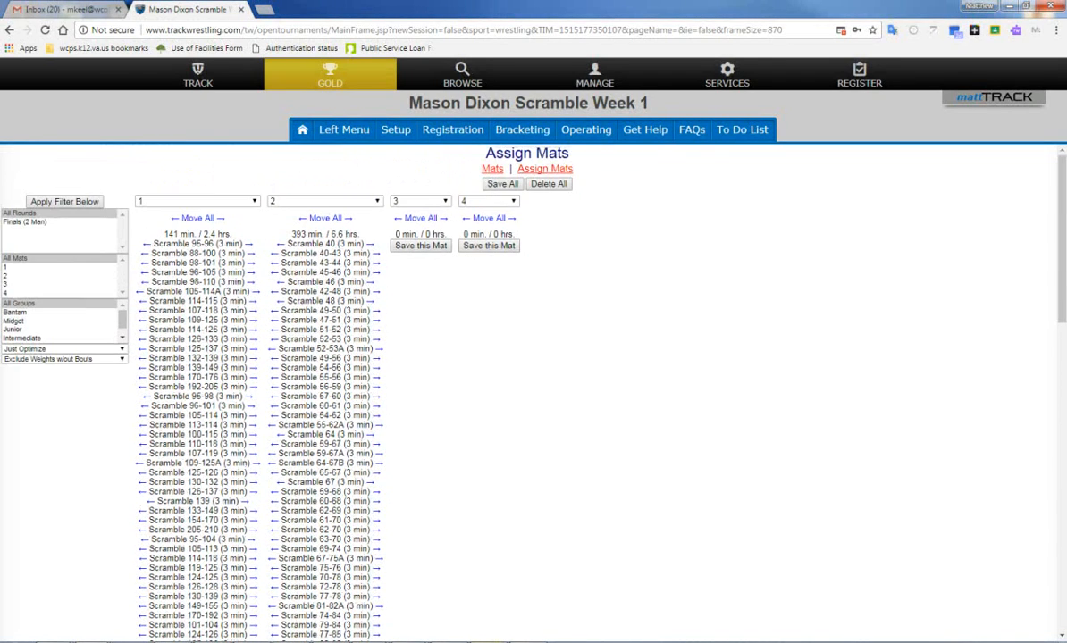
scroll(533, 393, "down", 5)
scroll(534, 393, "up", 5)
- Reassign the first run of lighter bouts on mat 2, Scramble 40 through Scramble 67-75A, to mat 3
left_click(372, 244)
left_click(374, 244)
left_click(373, 244)
left_click(373, 244)
left_click(373, 244)
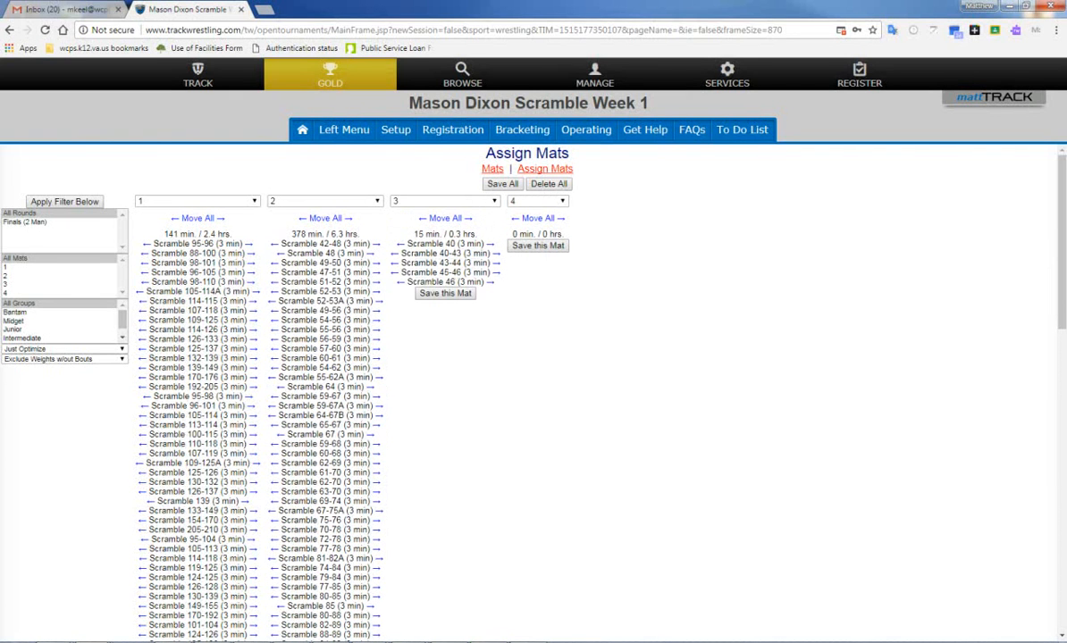
left_click(375, 244)
left_click(367, 244)
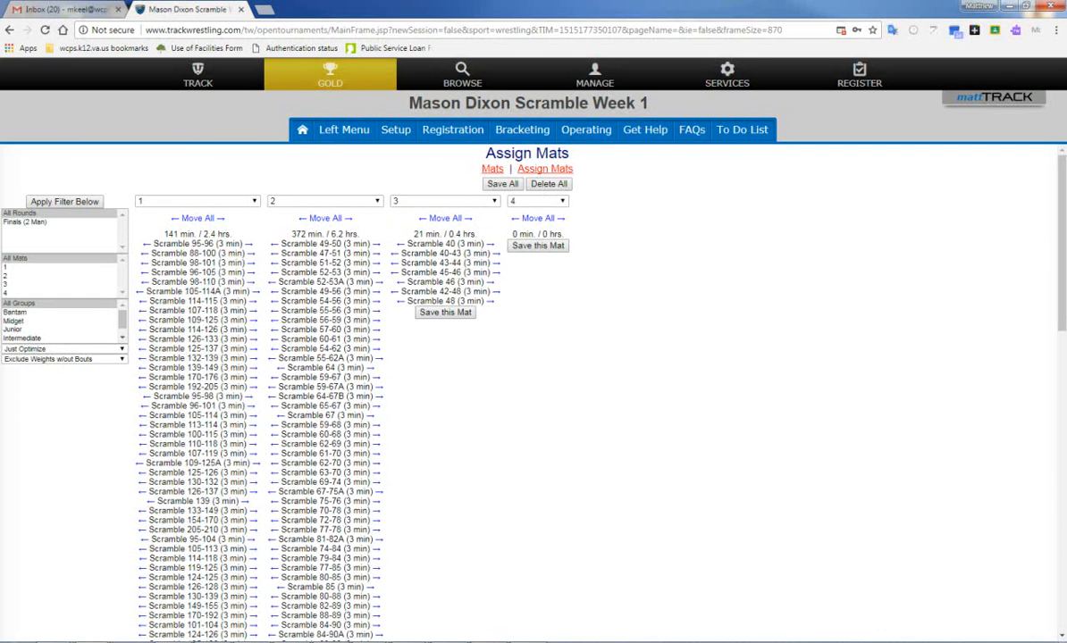
left_click(373, 243)
left_click(374, 244)
left_click(374, 244)
left_click(373, 244)
left_click(374, 244)
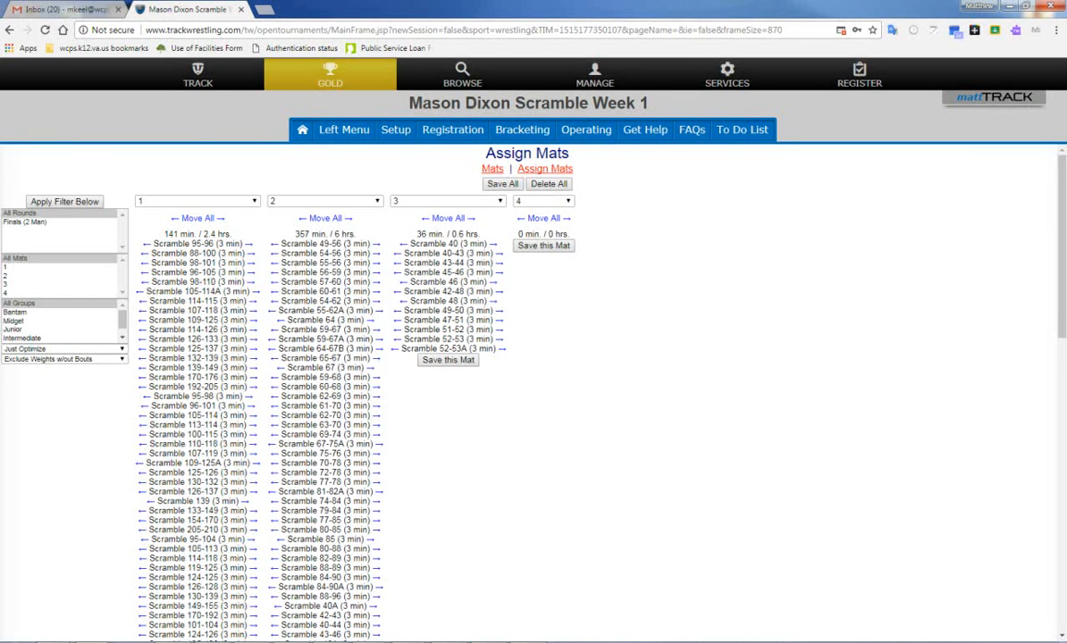
left_click(374, 244)
left_click(373, 244)
left_click(373, 244)
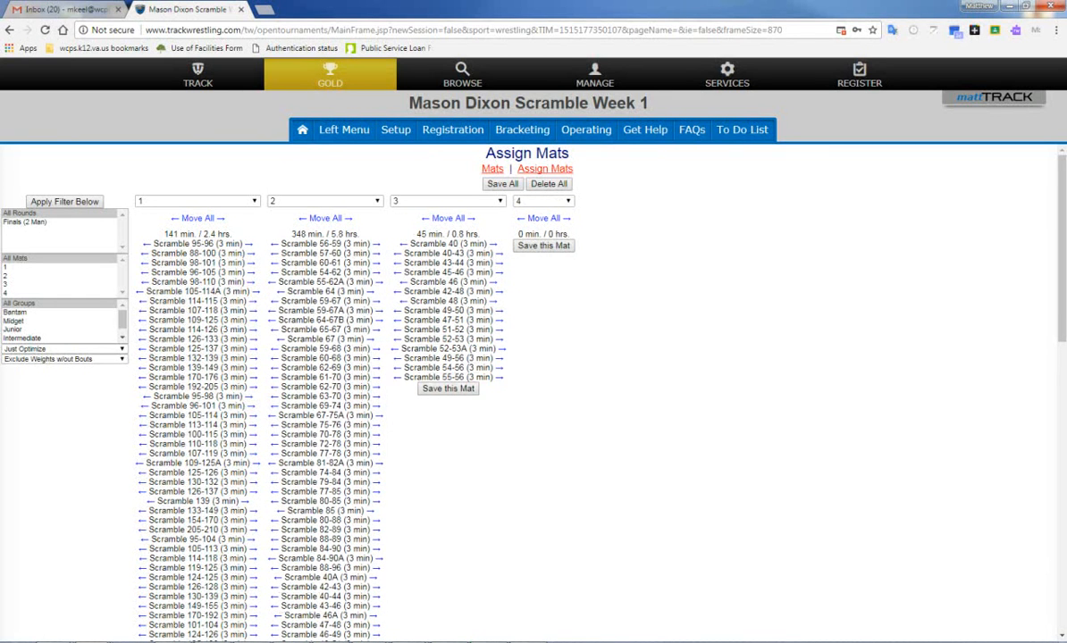
left_click(373, 244)
left_click(373, 244)
left_click(374, 244)
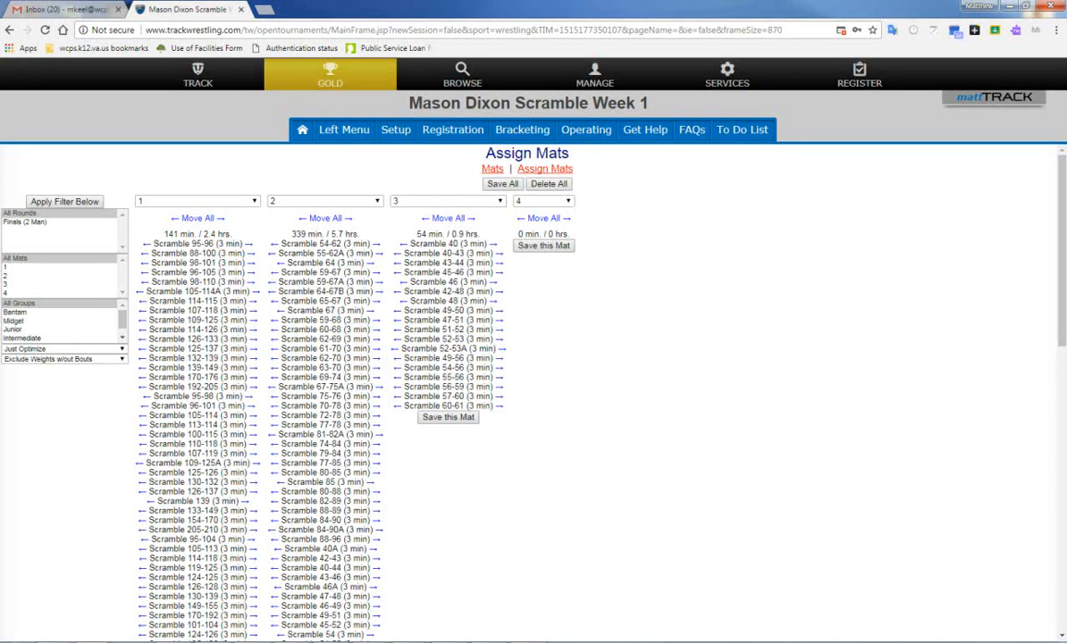
left_click(374, 244)
left_click(374, 244)
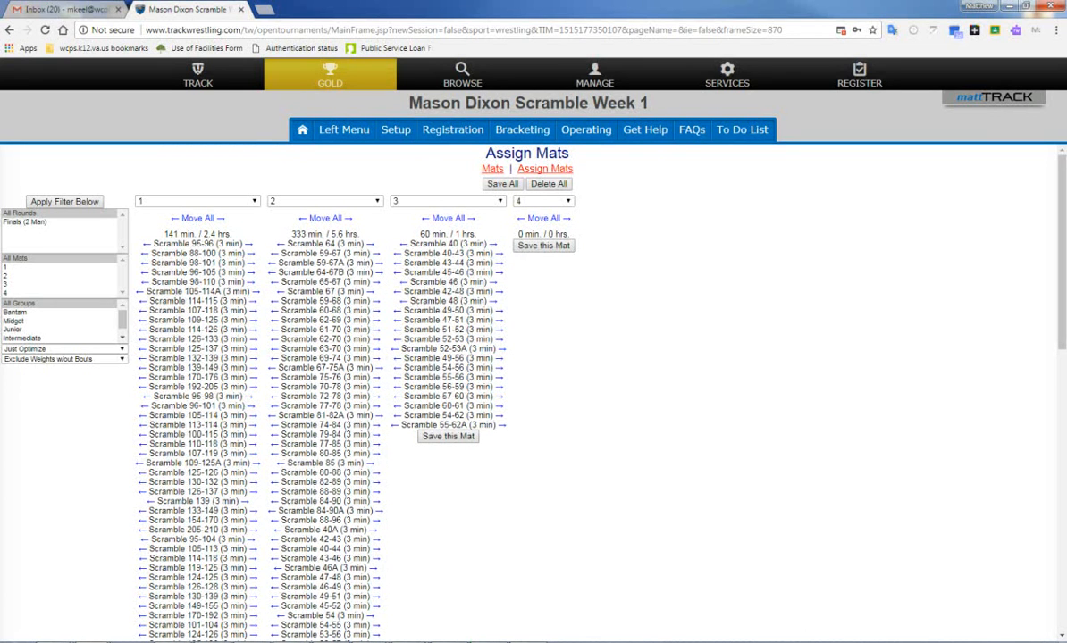
left_click(374, 244)
left_click(373, 244)
left_click(373, 244)
left_click(374, 244)
left_click(373, 243)
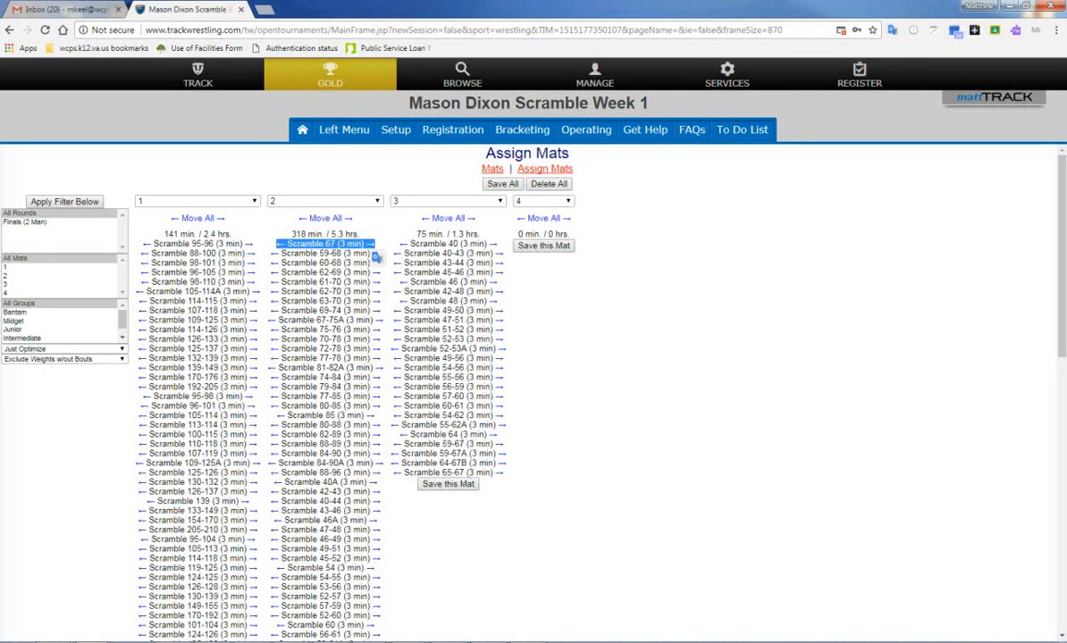
left_click(373, 244)
left_click(374, 244)
left_click(373, 244)
left_click(373, 244)
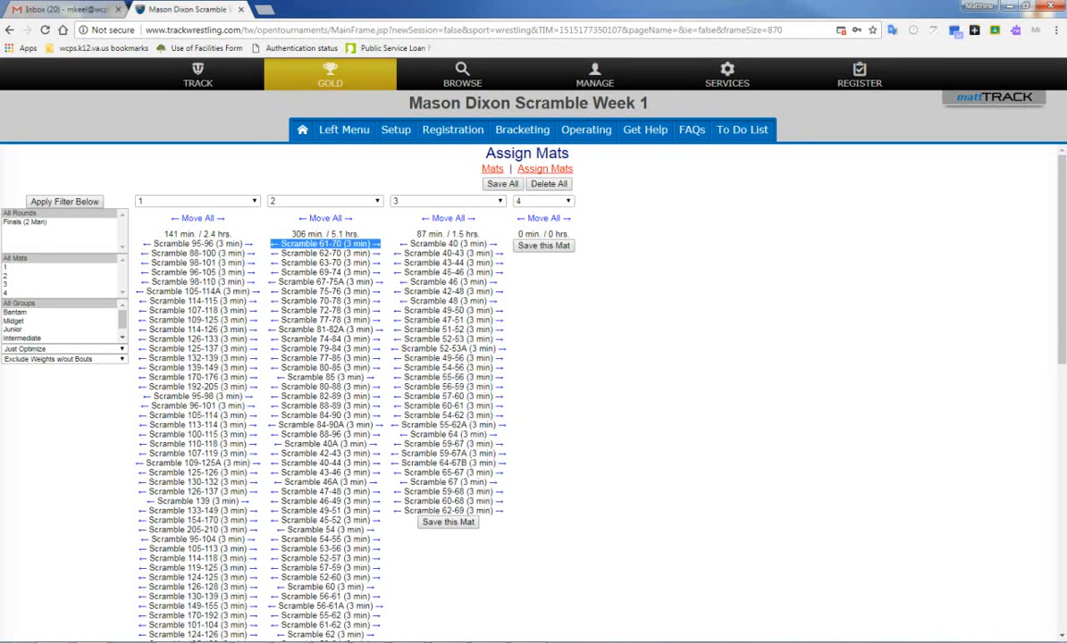
left_click(373, 244)
left_click(373, 244)
left_click(377, 244)
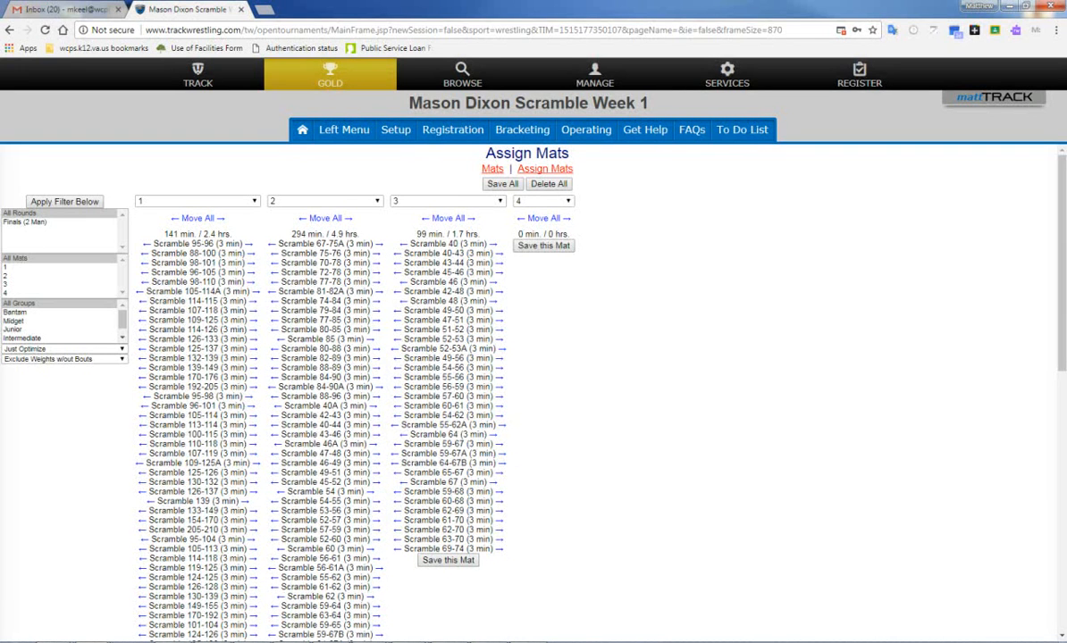
left_click(379, 244)
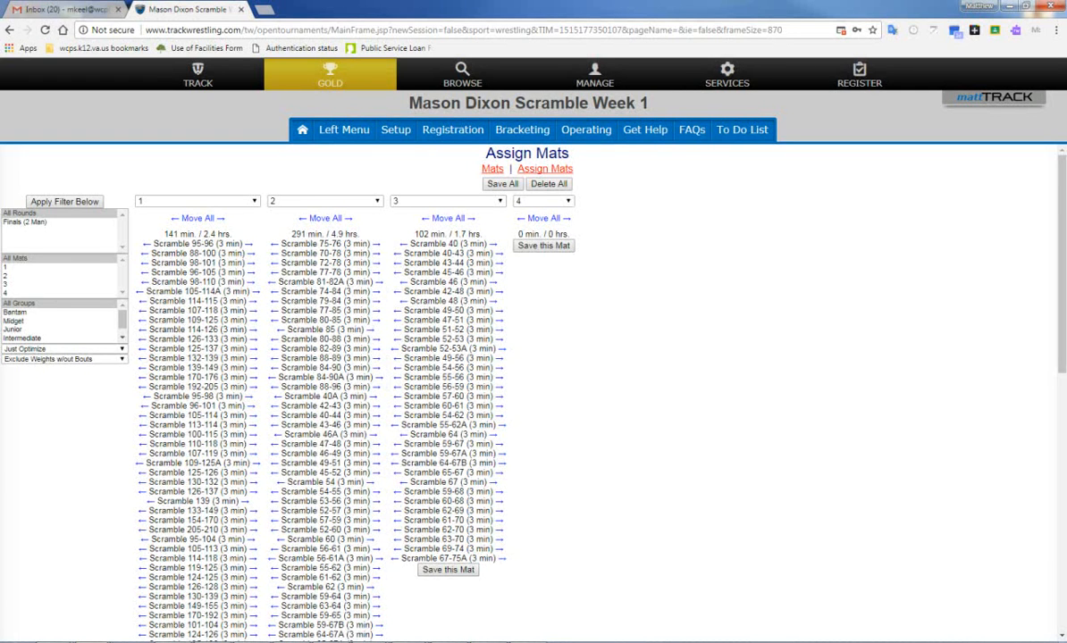
- Reassign the second run of lighter bouts on mat 2, Scramble 40A through Scramble 67-75, to mat 3
scroll(533, 384, "down", 1)
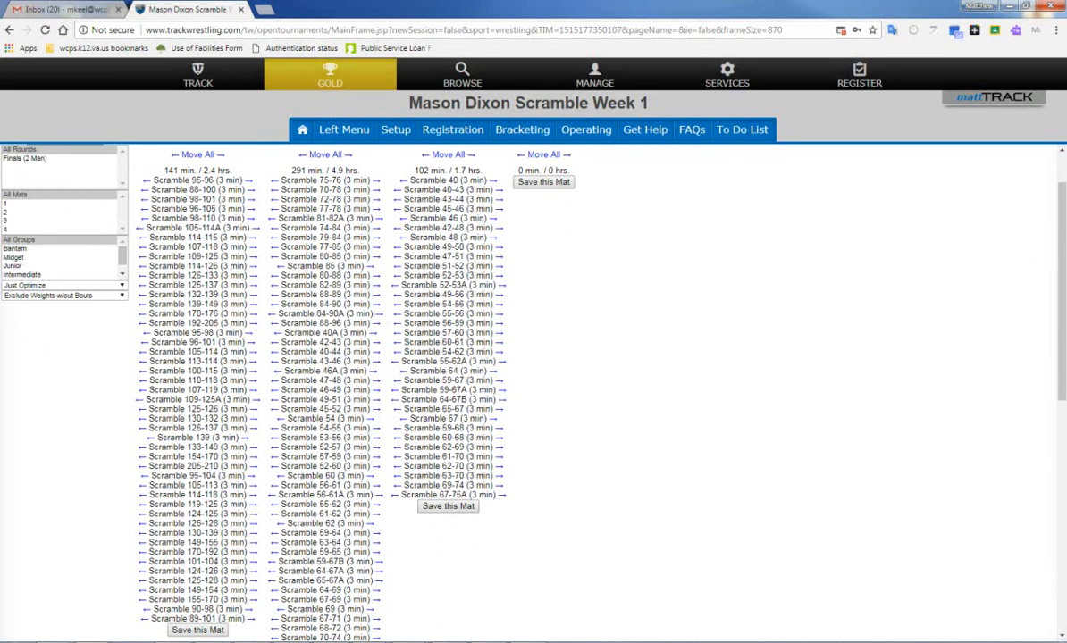
left_click(371, 334)
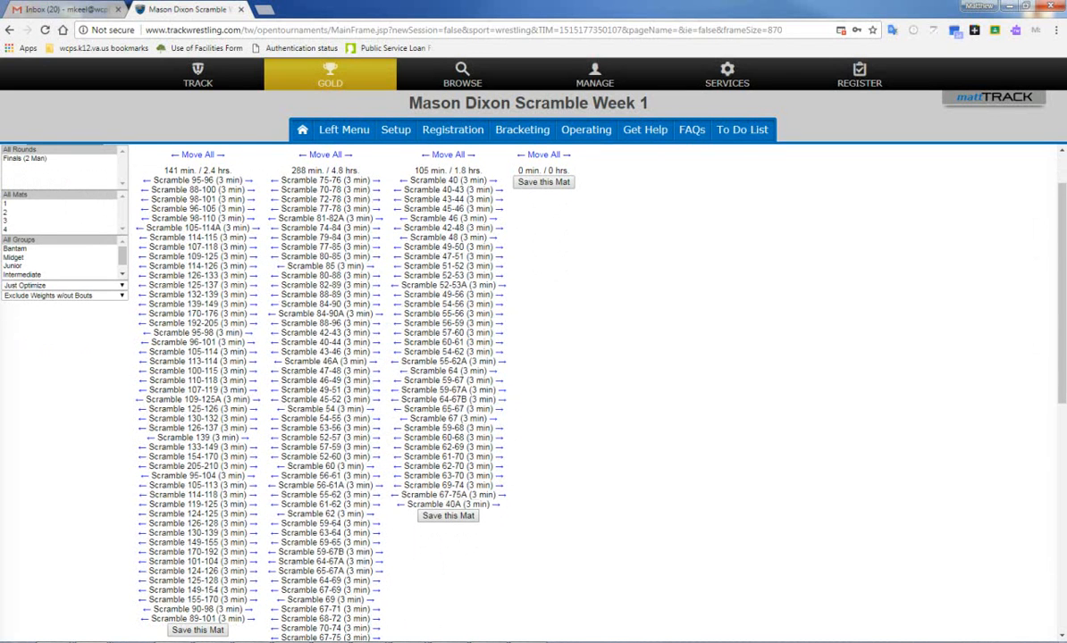
left_click(374, 333)
left_click(373, 333)
left_click(374, 333)
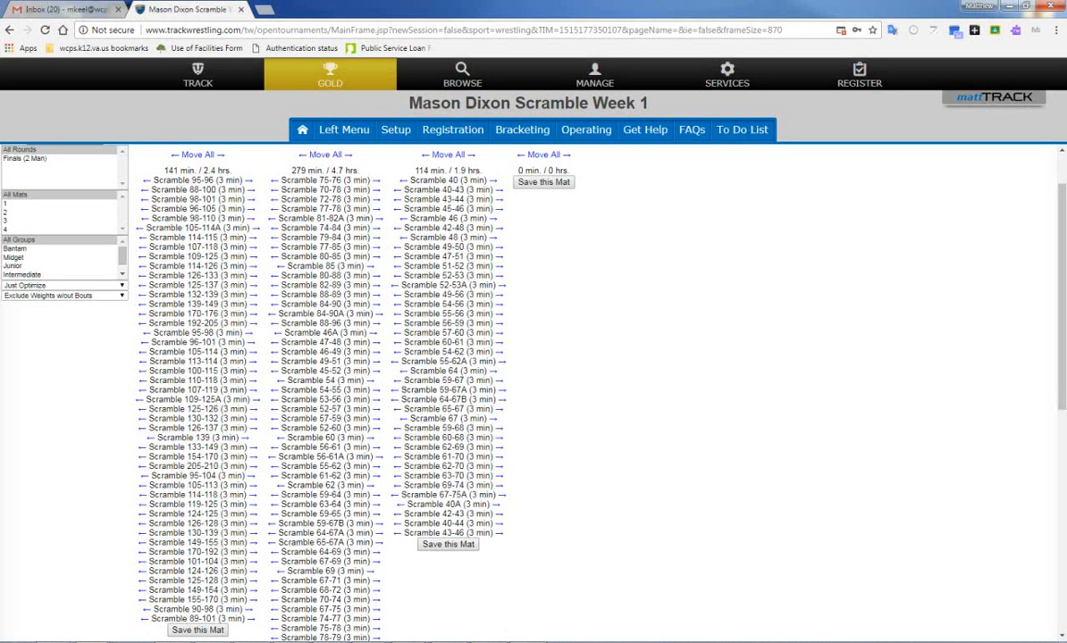
left_click(374, 333)
left_click(373, 333)
left_click(374, 333)
left_click(373, 333)
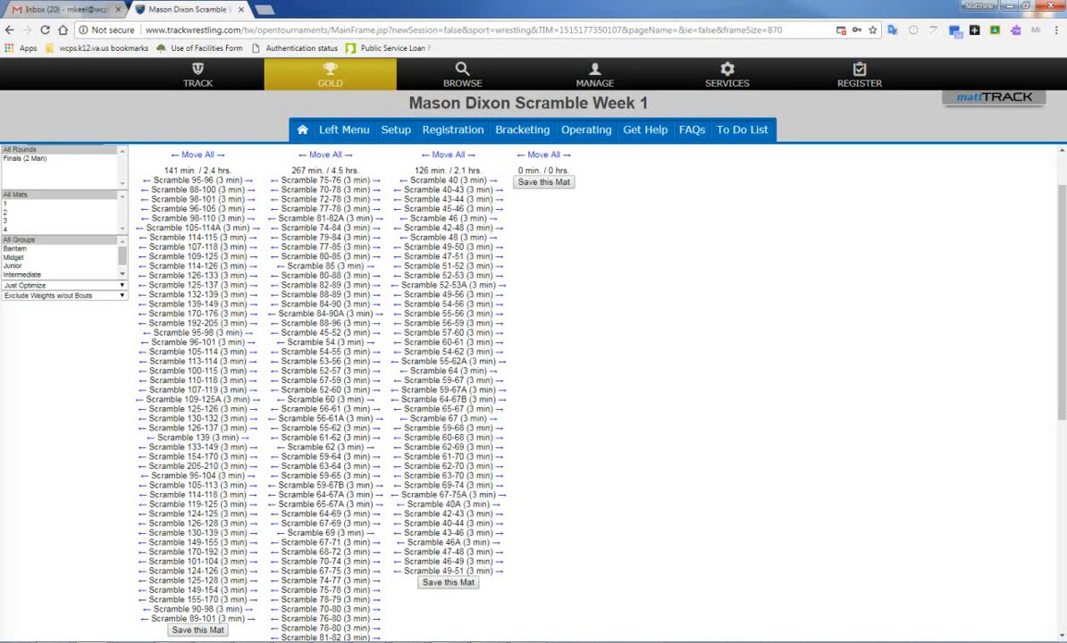
left_click(373, 333)
left_click(373, 332)
left_click(374, 333)
left_click(373, 333)
left_click(373, 333)
left_click(373, 333)
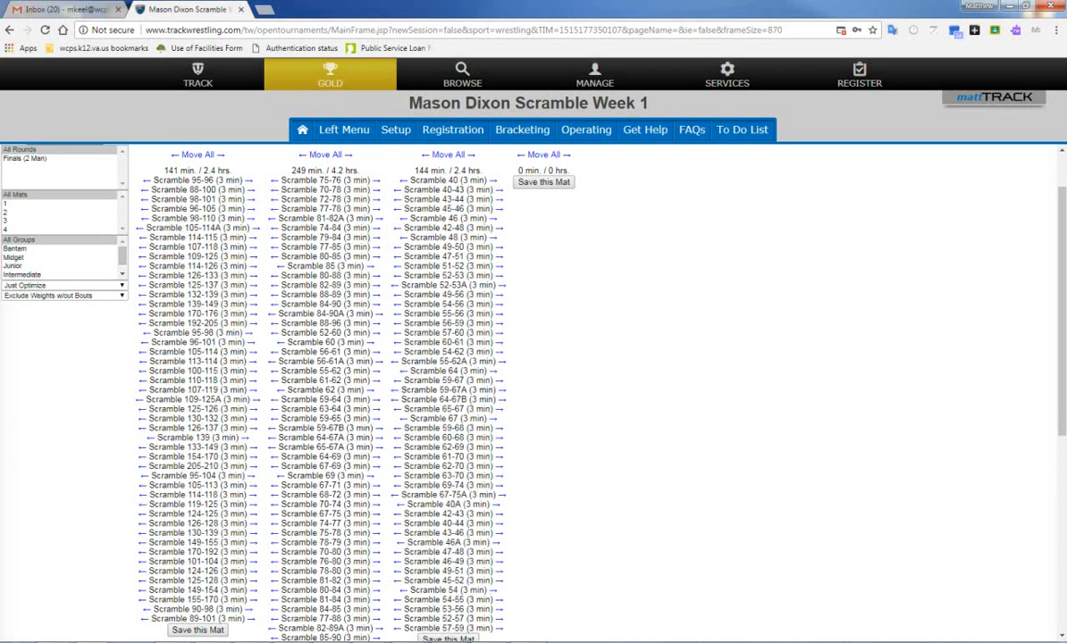
left_click(374, 332)
left_click(374, 332)
left_click(374, 332)
left_click(374, 332)
left_click(373, 333)
left_click(373, 333)
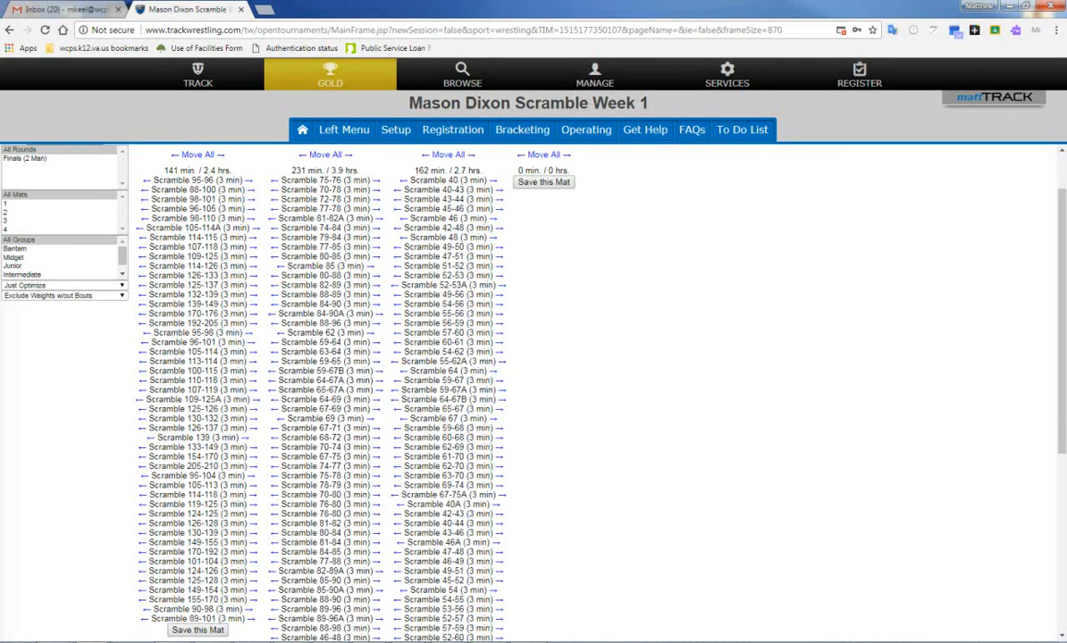
left_click(374, 332)
left_click(374, 332)
left_click(373, 333)
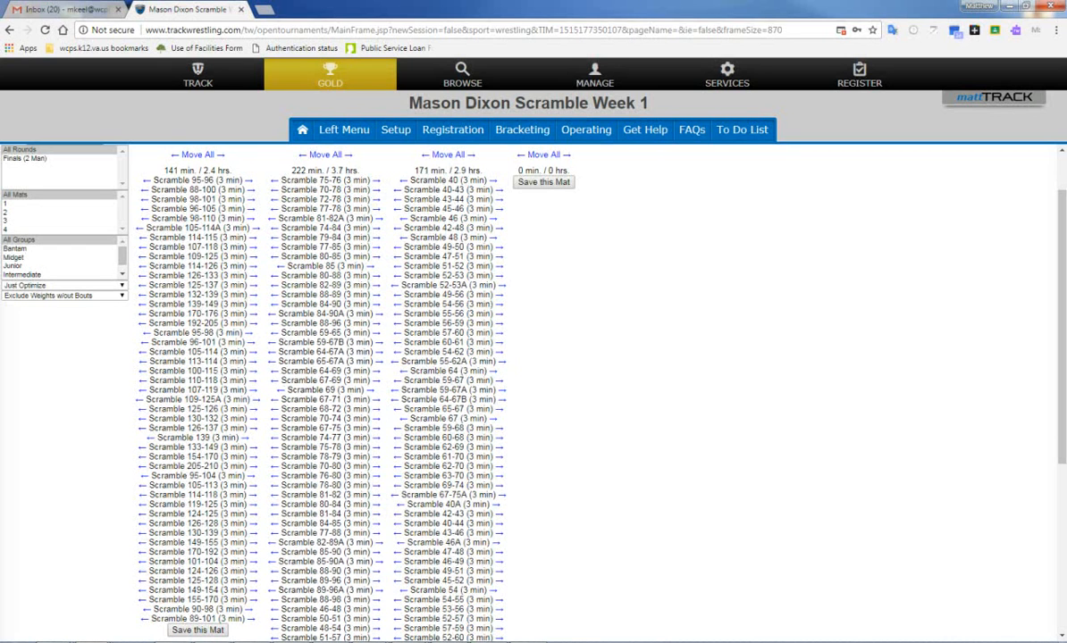
left_click(373, 333)
left_click(373, 333)
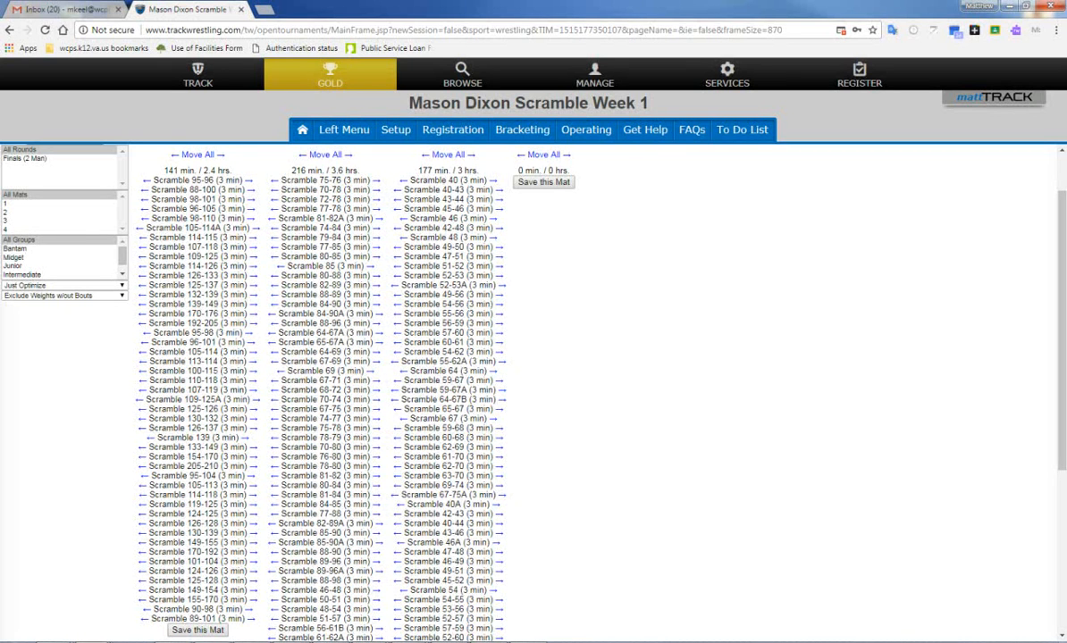
left_click(374, 333)
left_click(374, 332)
left_click(373, 332)
left_click(373, 333)
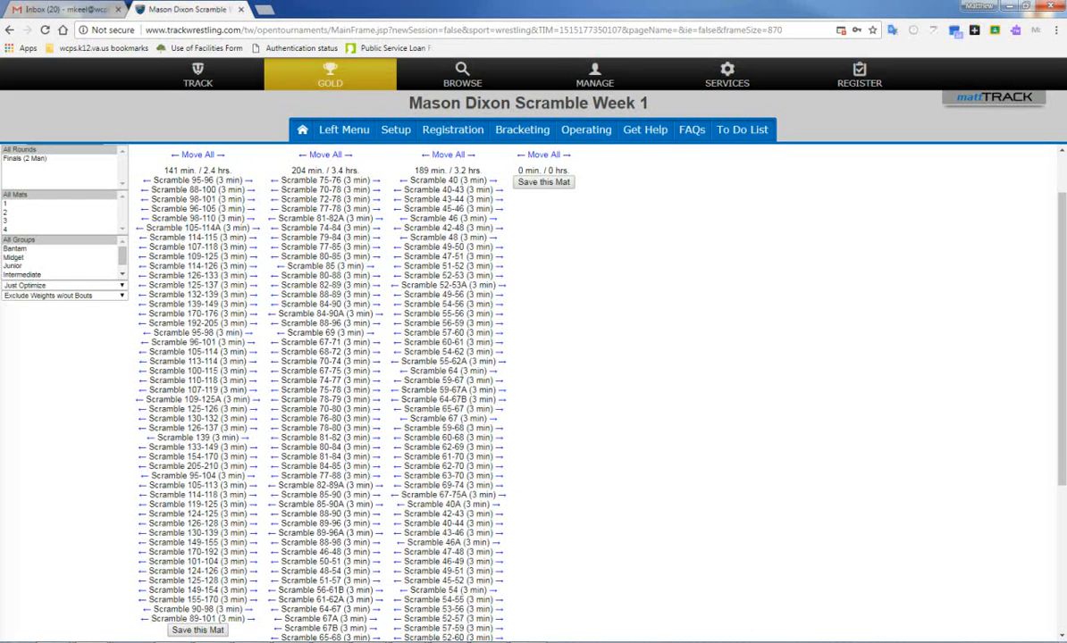
left_click(374, 332)
left_click(373, 332)
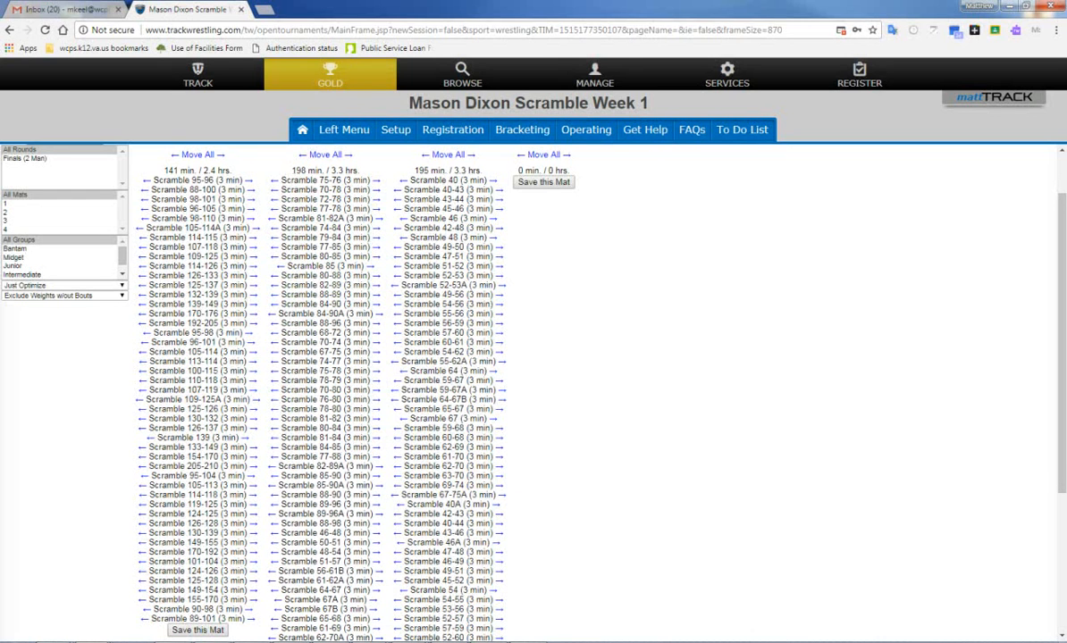
left_click(373, 333)
left_click(374, 332)
left_click(373, 332)
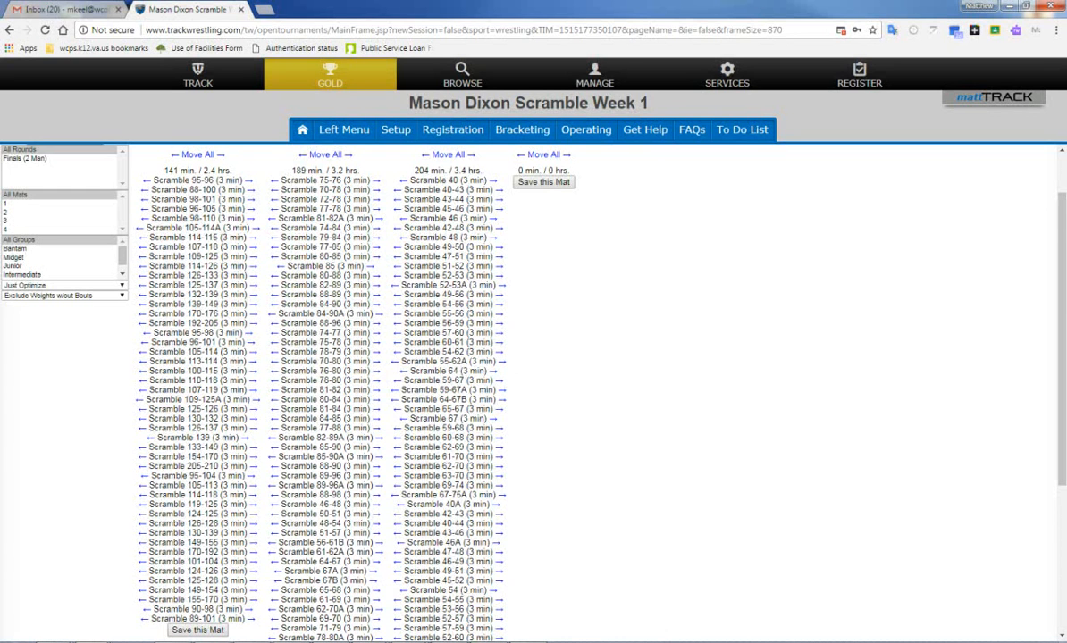
- Reassign the third run of lighter bouts on mat 2, Scramble 46-48 through Scramble 71-79 (69-70 included), to mat 3
scroll(527, 393, "down", 1)
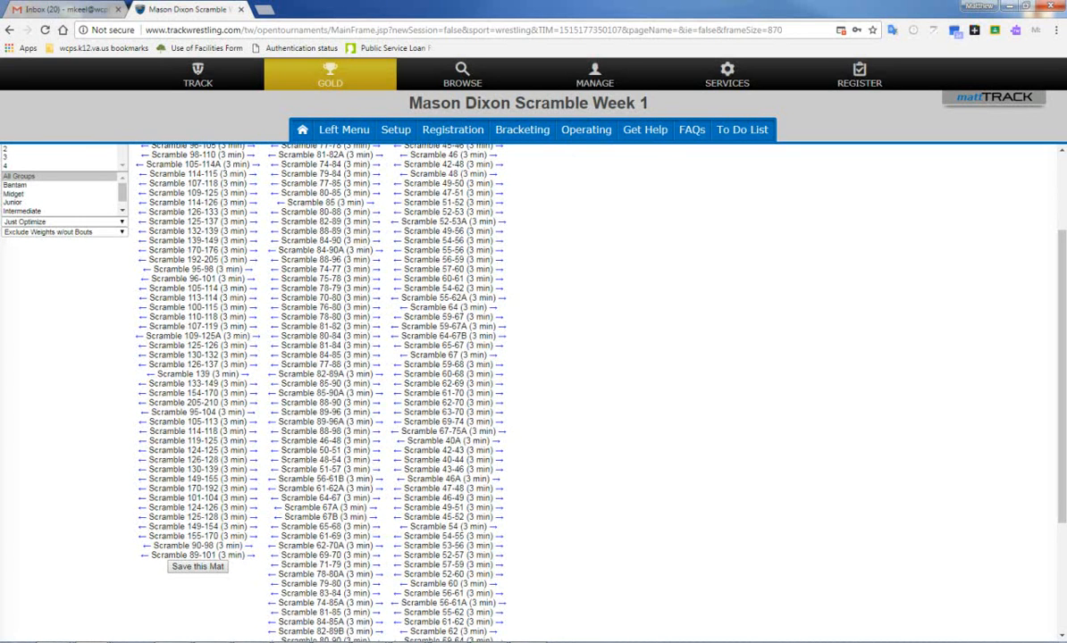
left_click(376, 441)
left_click(376, 441)
left_click(376, 442)
left_click(376, 441)
left_click(376, 442)
left_click(376, 441)
left_click(376, 441)
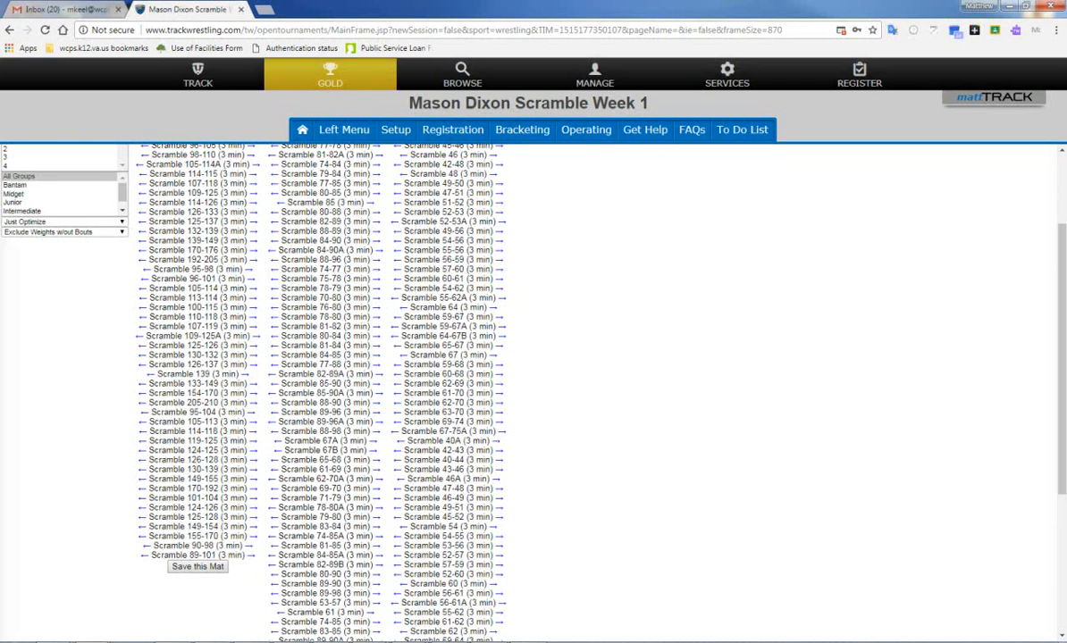
left_click(376, 441)
left_click(376, 441)
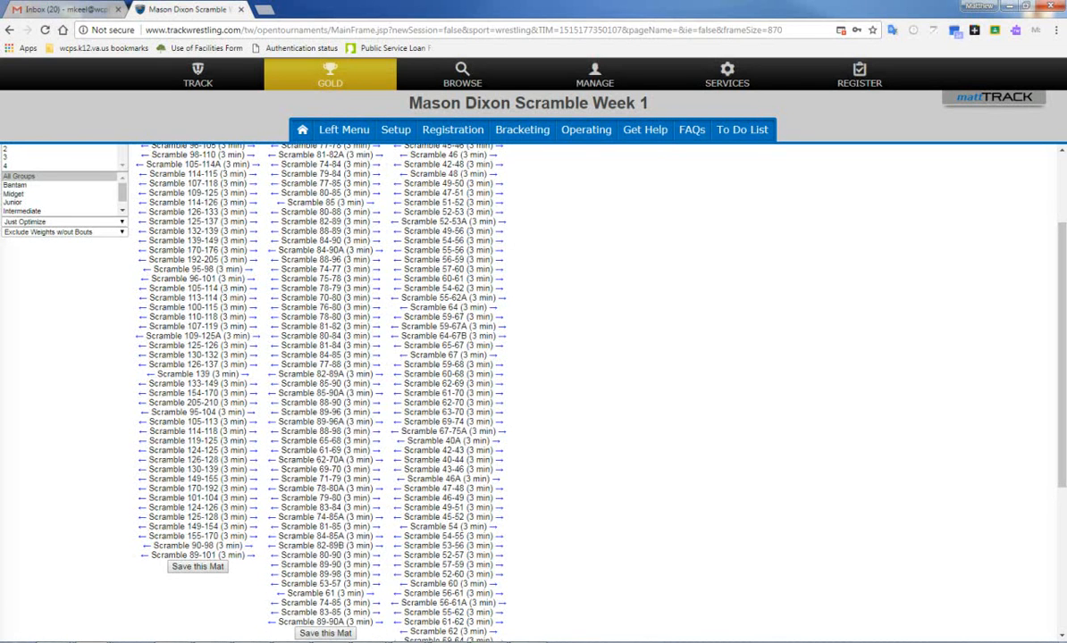
left_click(376, 441)
left_click(376, 441)
left_click(376, 441)
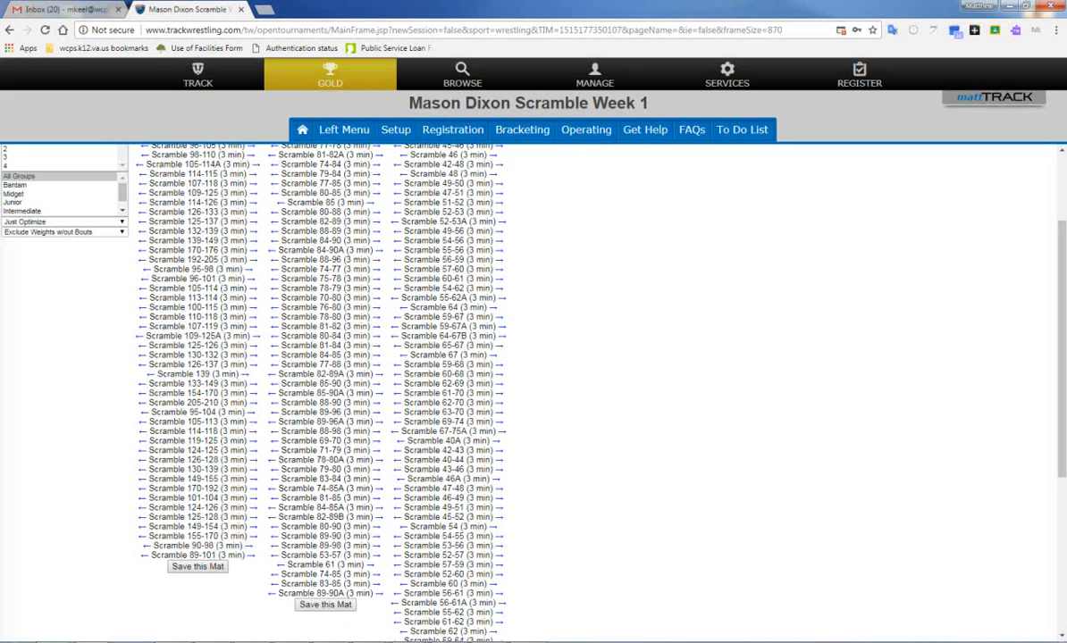
left_click(376, 441)
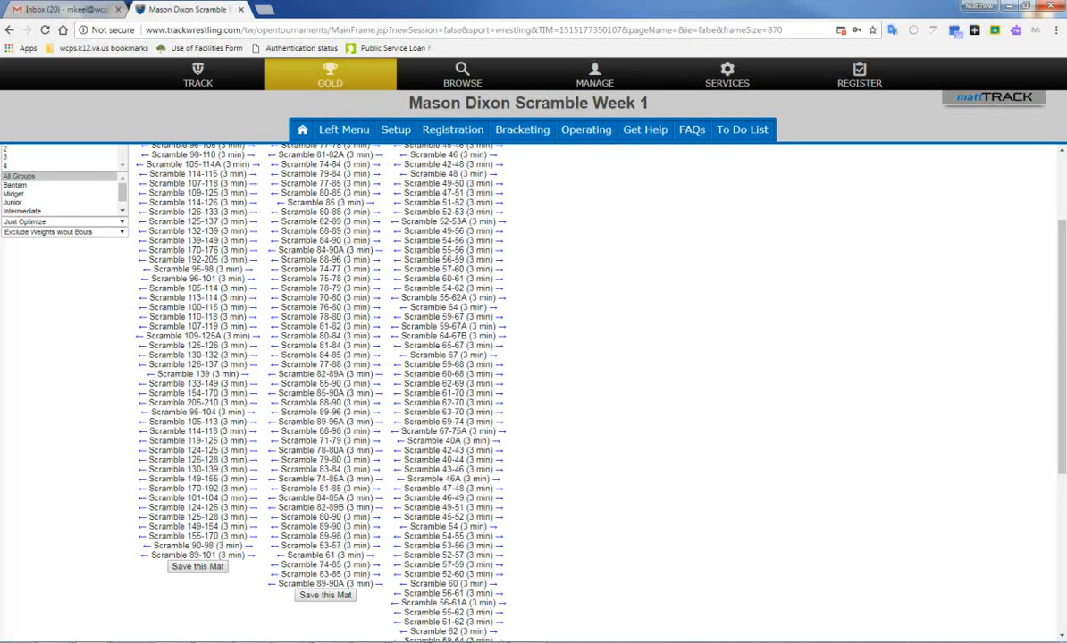
left_click(376, 442)
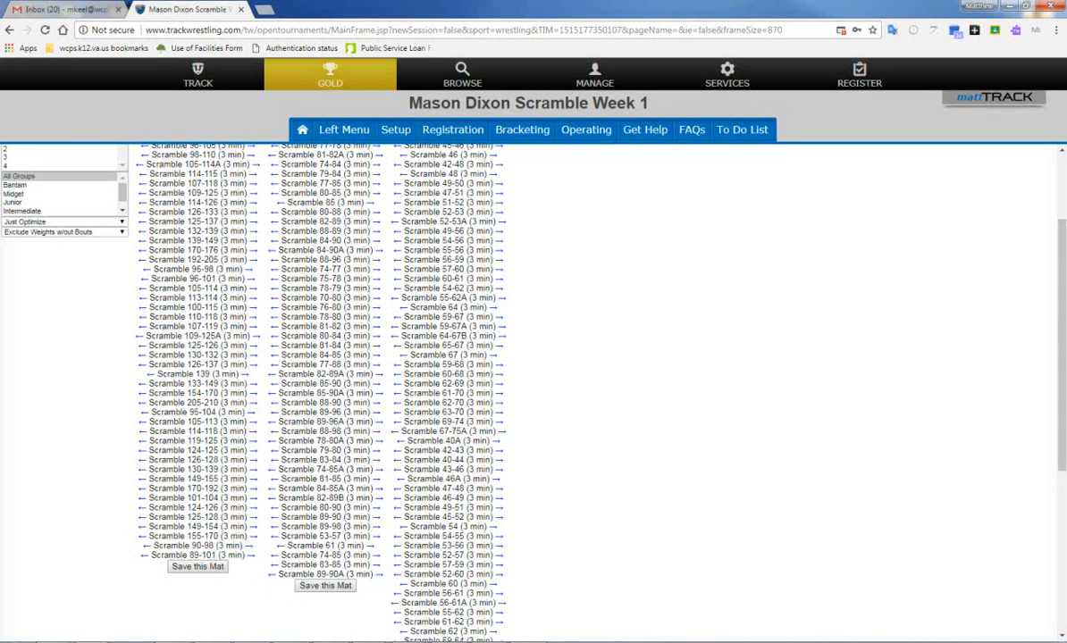
- Reassign the first run of lightest bouts on mat 3, Scramble 40 through Scramble 57-60, to mat 4
scroll(533, 393, "up", 3)
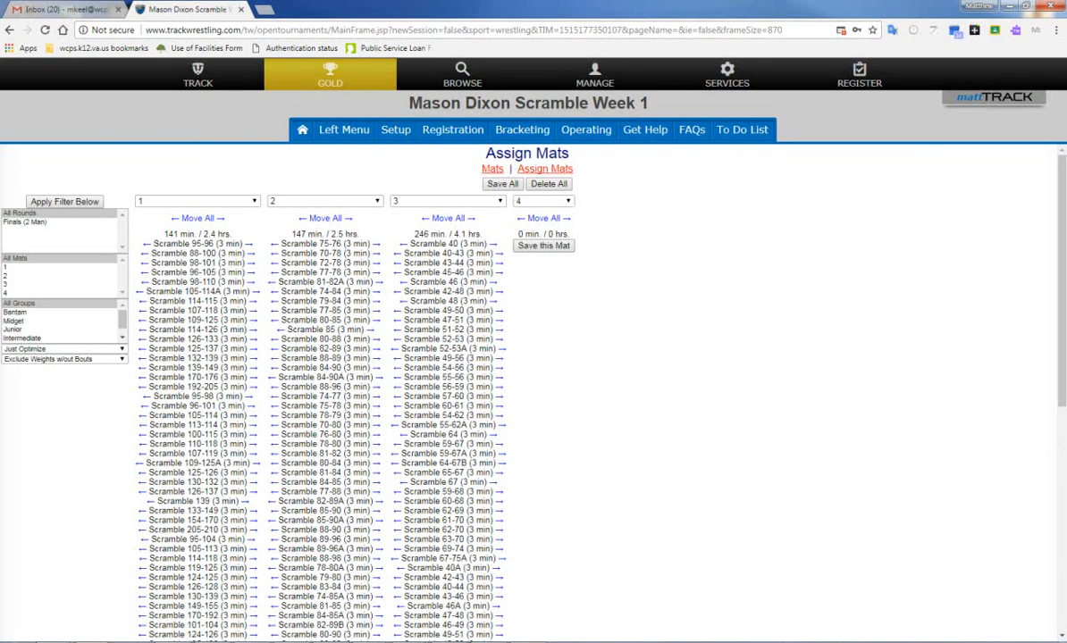
left_click(494, 244)
left_click(498, 244)
left_click(497, 244)
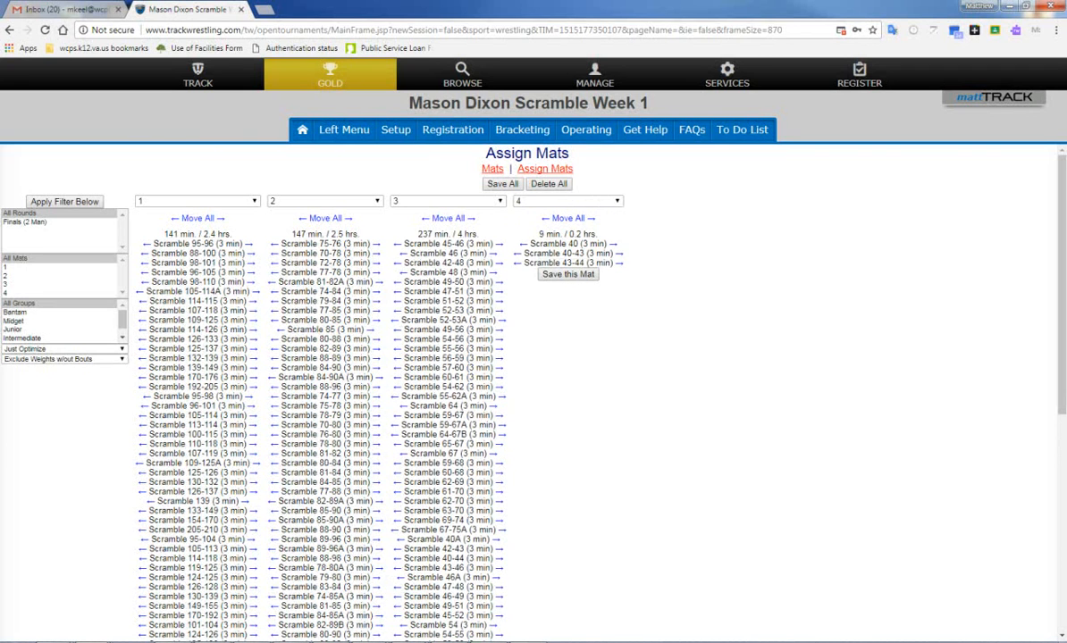
left_click(497, 244)
left_click(497, 244)
left_click(497, 244)
left_click(497, 244)
left_click(496, 244)
left_click(497, 244)
left_click(498, 244)
left_click(498, 244)
left_click(497, 244)
left_click(497, 244)
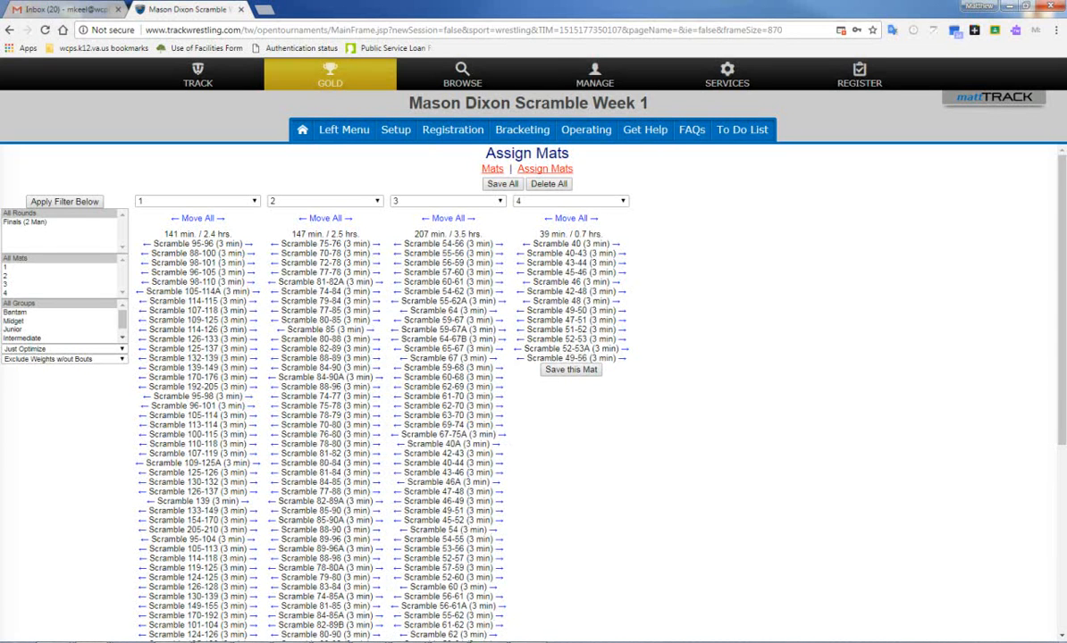
left_click(498, 244)
left_click(498, 244)
left_click(497, 244)
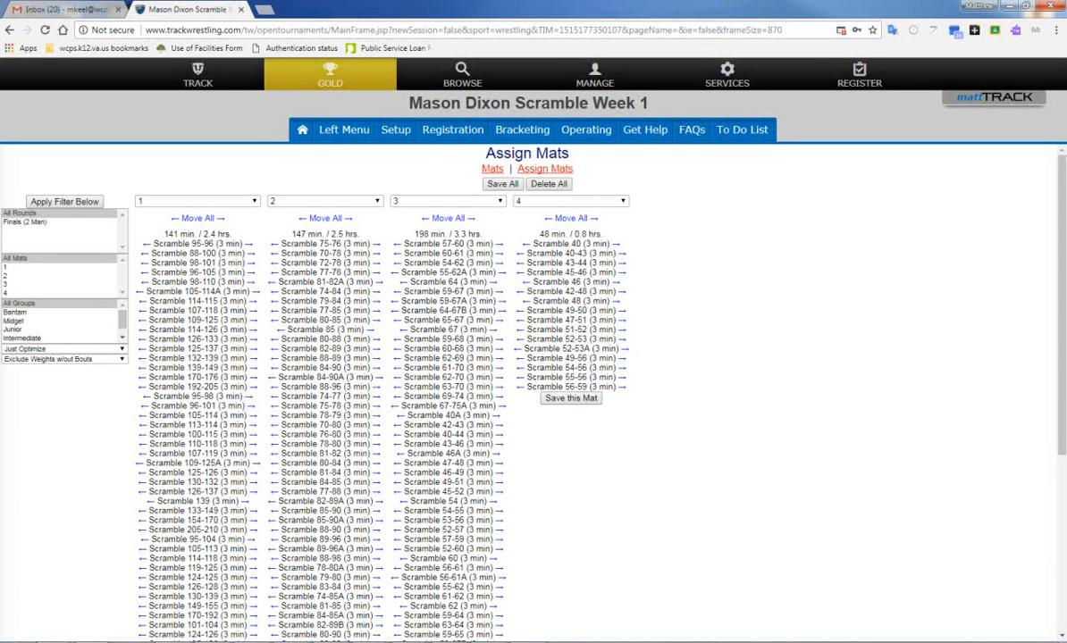
left_click(497, 244)
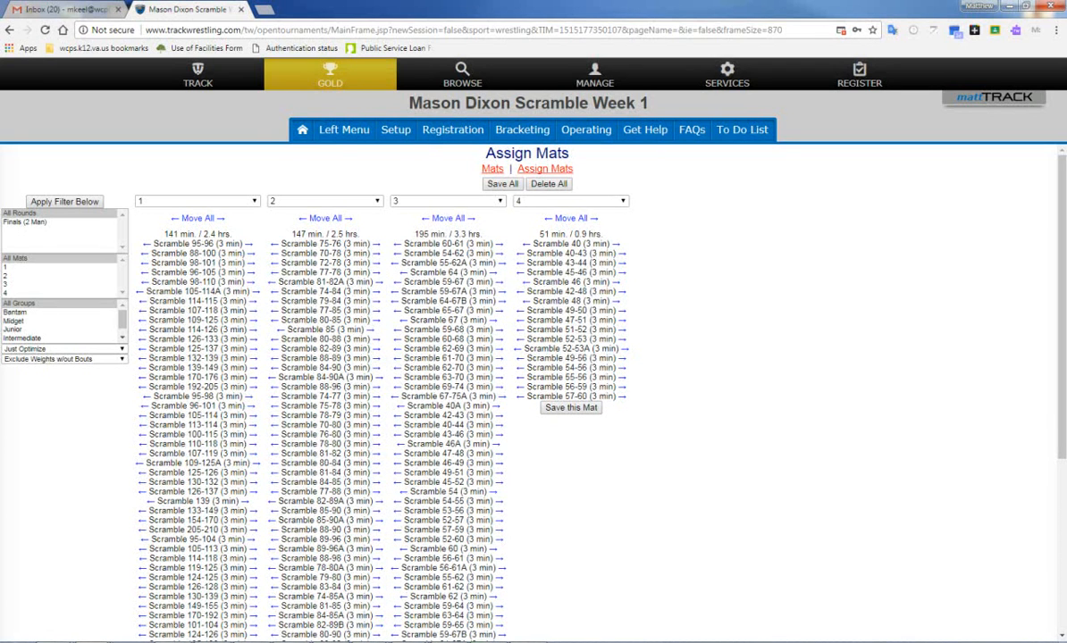
- Reassign the second run of lightest bouts on mat 3, Scramble 40A through Scramble 52-60, to mat 4
left_click(494, 405)
left_click(494, 406)
left_click(494, 406)
left_click(494, 406)
left_click(494, 406)
left_click(494, 406)
left_click(494, 406)
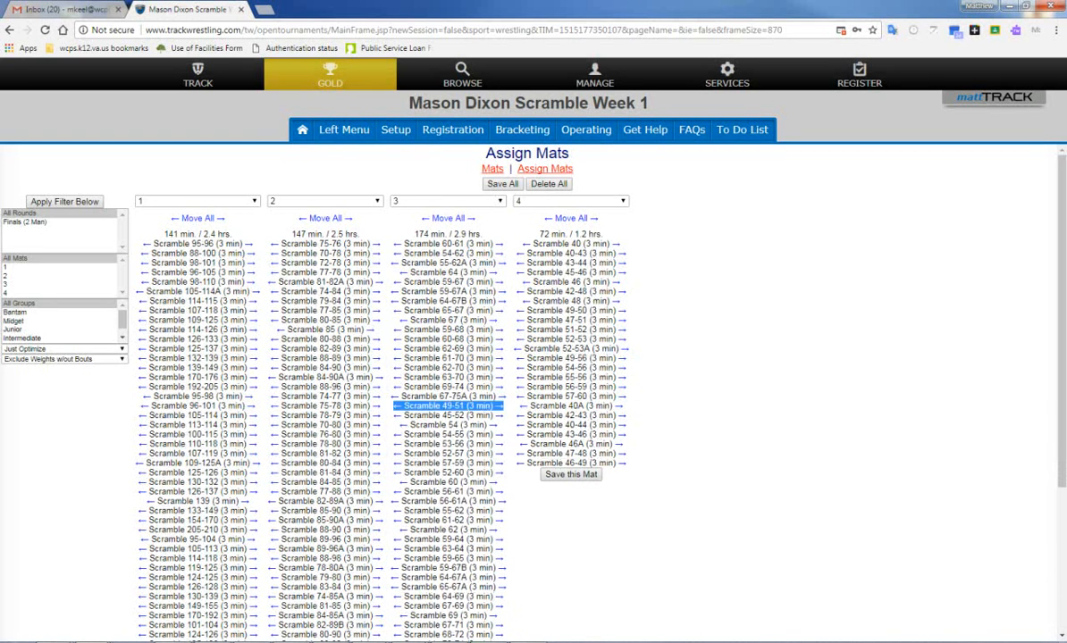
left_click(494, 406)
left_click(494, 406)
left_click(494, 406)
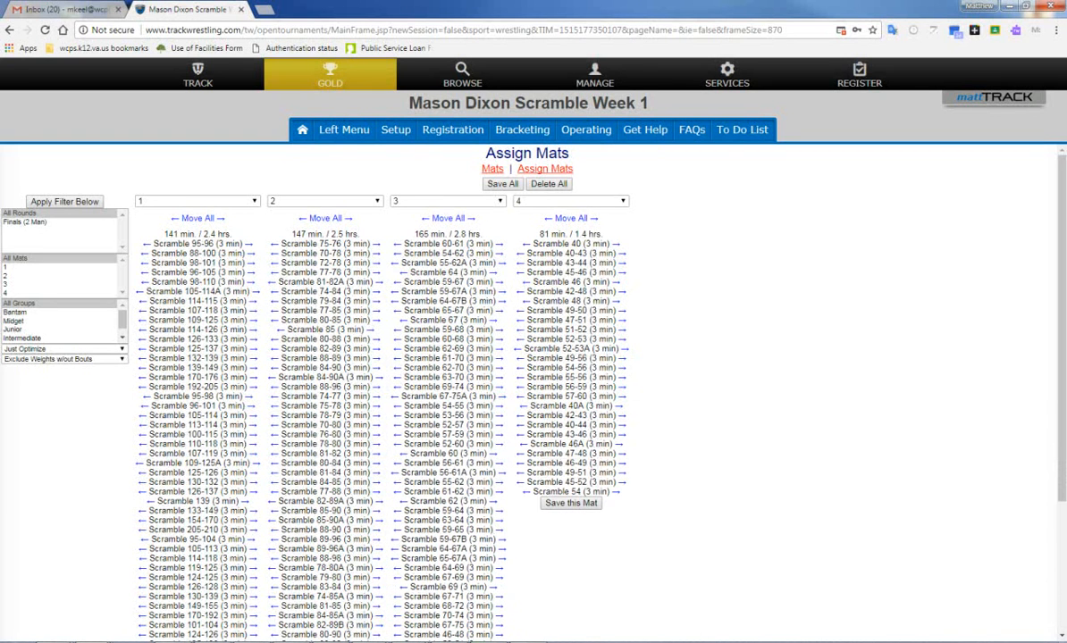
left_click(494, 405)
left_click(494, 405)
left_click(494, 406)
left_click(494, 405)
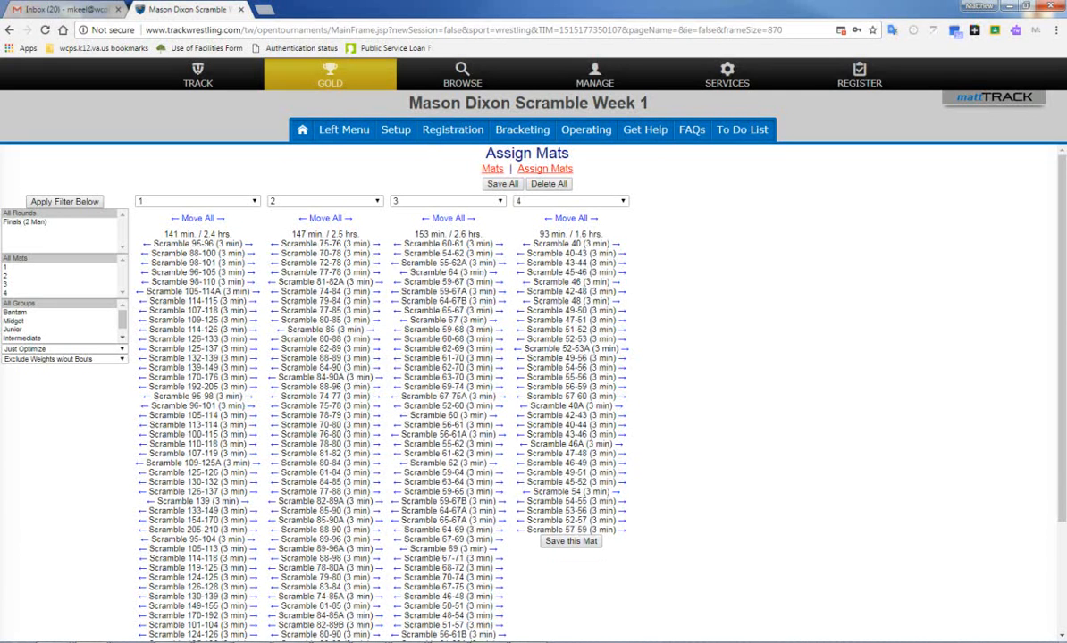
left_click(494, 406)
- Reassign Scramble 46-48, 50-51, 48-54, 51-57 and 56-61B from mat 3 to mat 4
scroll(494, 406, "down", 3)
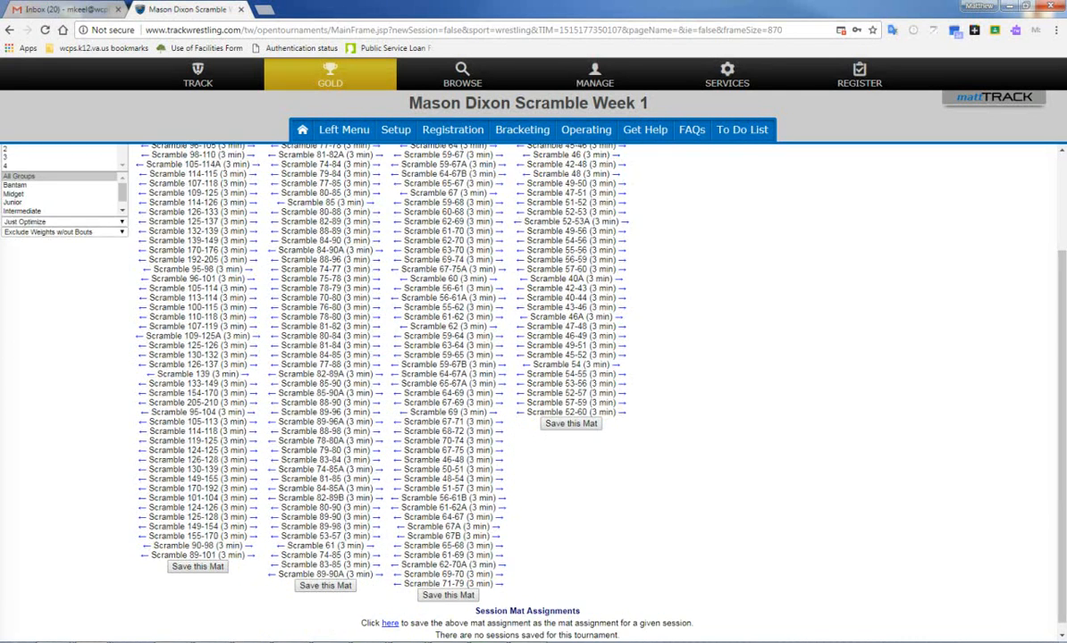
left_click(500, 460)
left_click(501, 459)
left_click(501, 459)
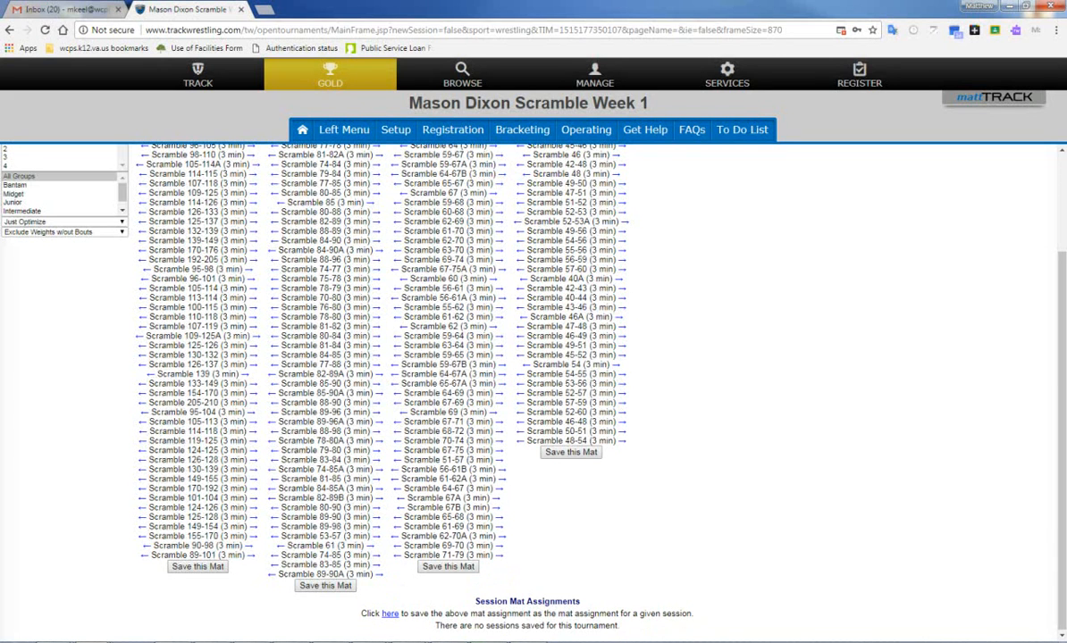
left_click(500, 459)
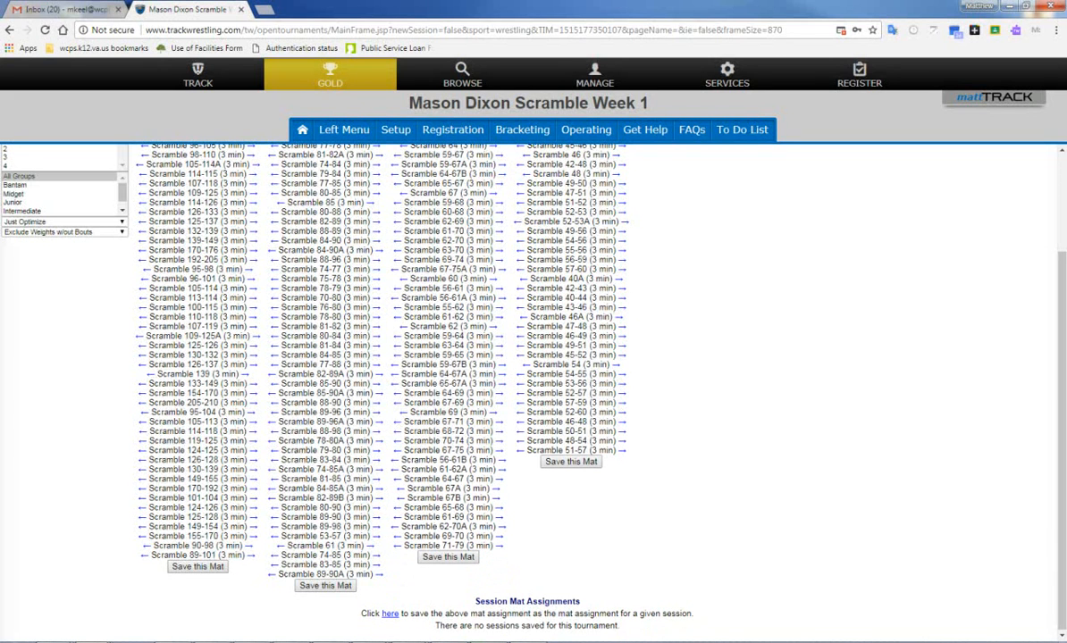
left_click(501, 460)
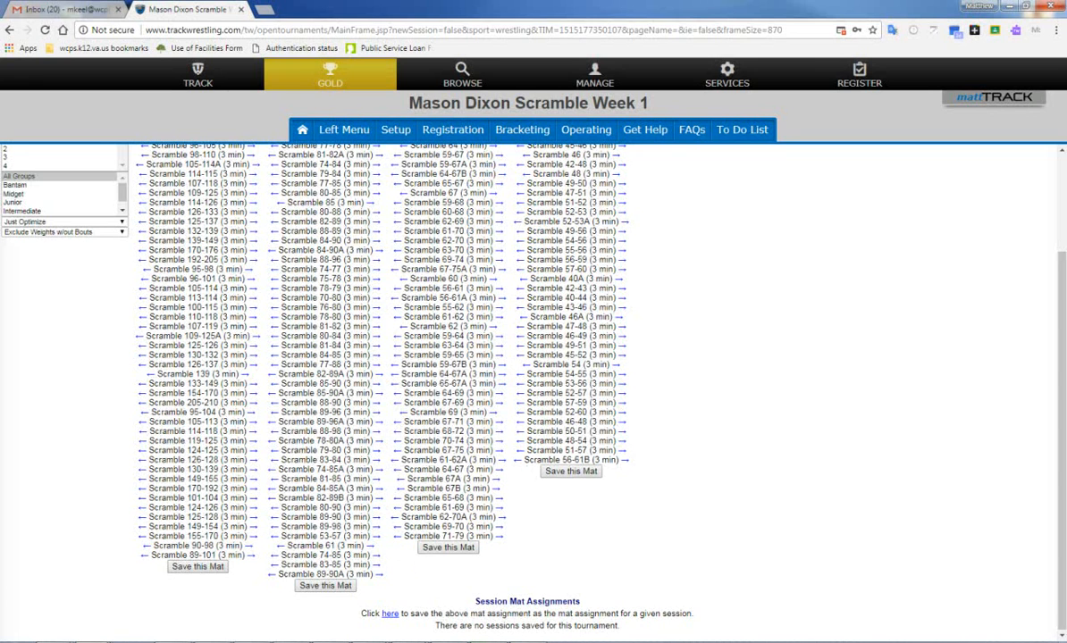
- Reassign Scramble 60-61, 54-62, 55-62A, 56-61, 56-61A and 55-62 from mat 3 to mat 4
scroll(385, 393, "up", 1)
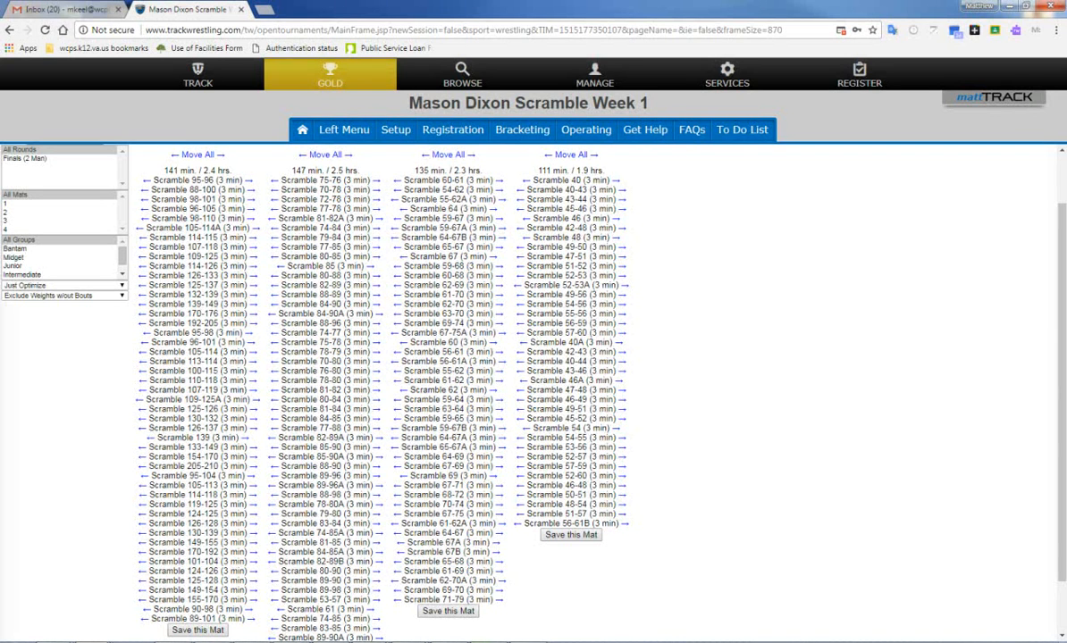
left_click(498, 181)
left_click(498, 180)
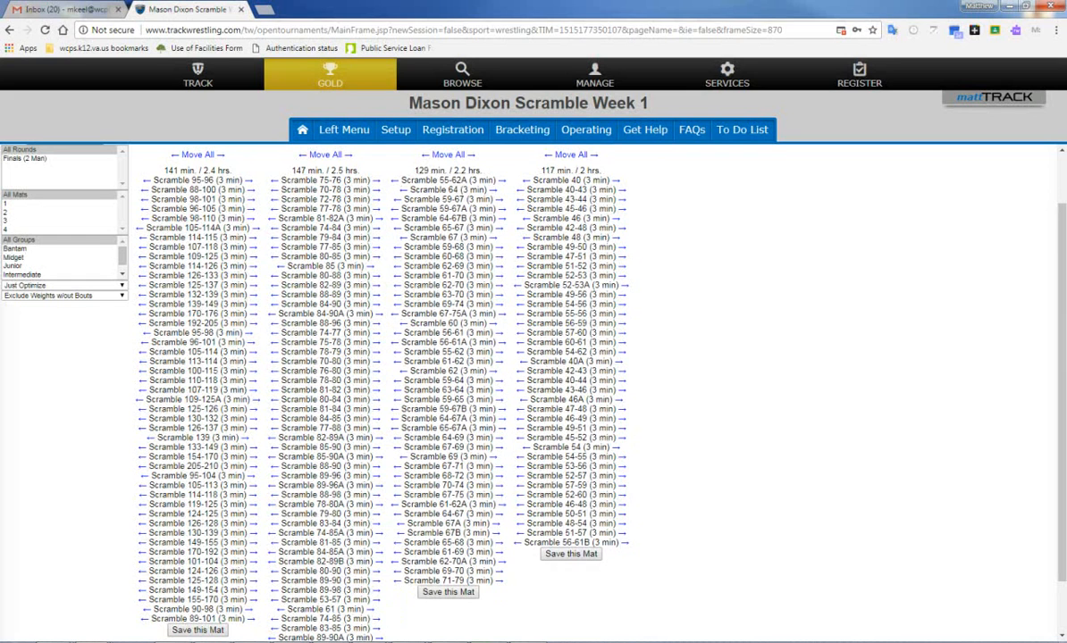
left_click(498, 180)
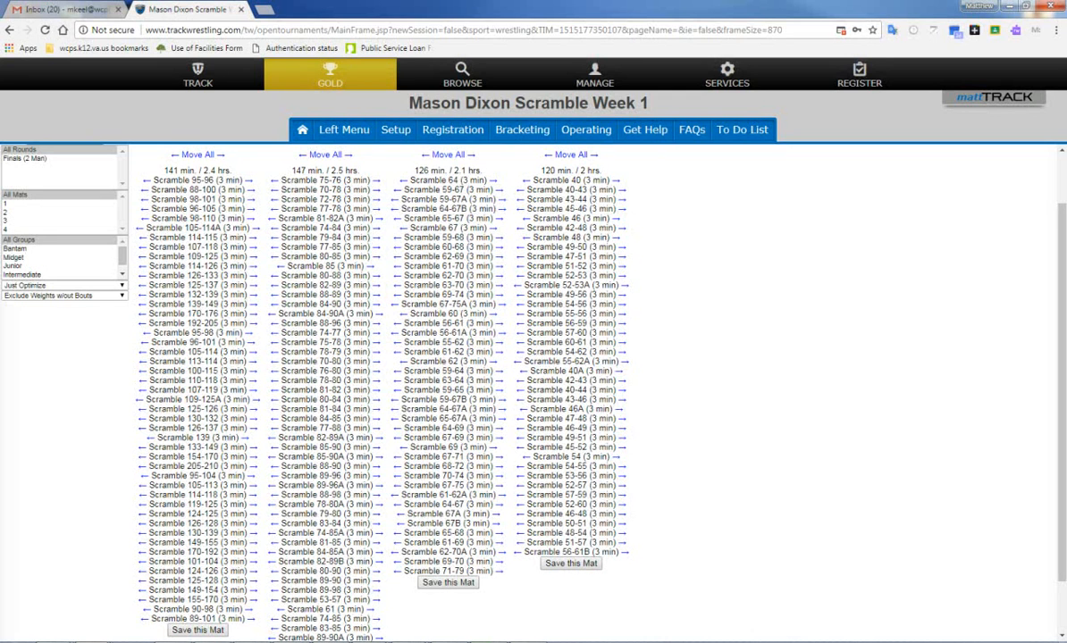
left_click(498, 323)
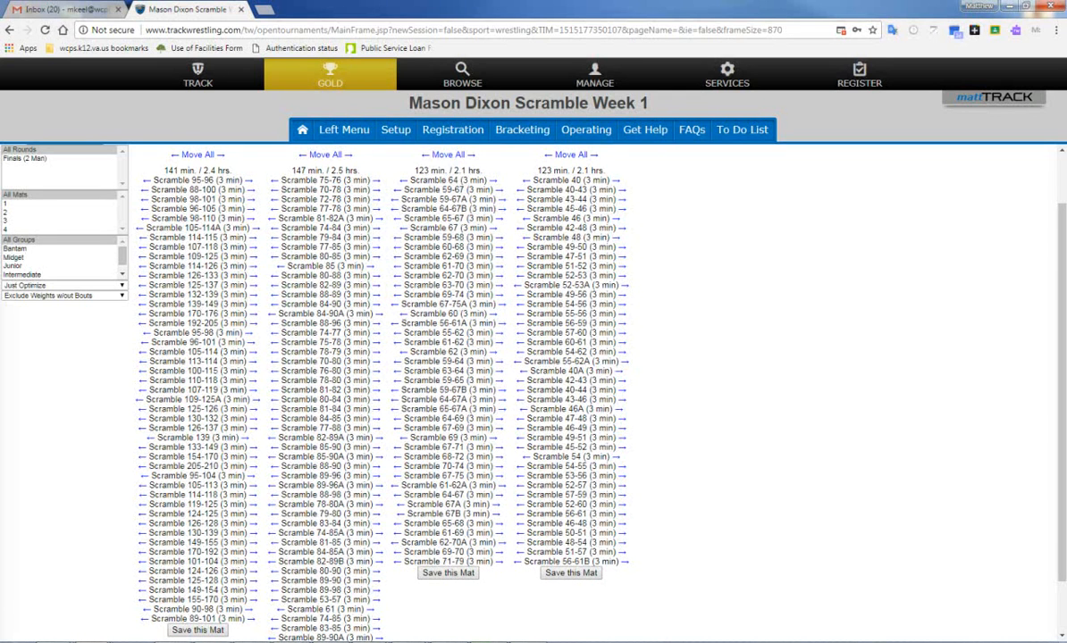
left_click(501, 324)
left_click(499, 323)
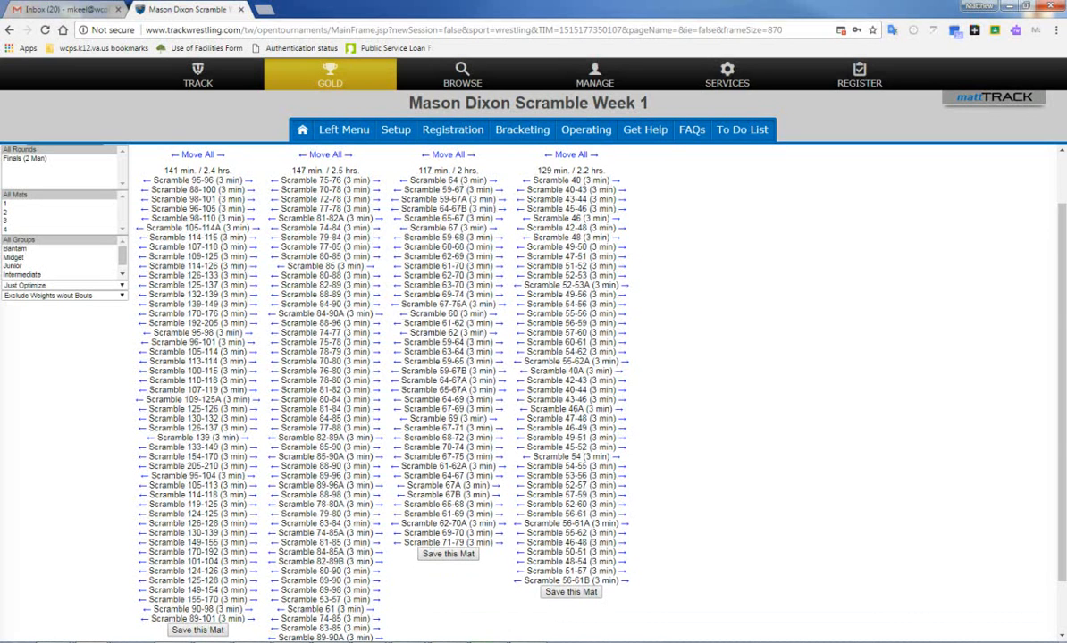
- Reassign Scramble 75-76, 70-78, 72-78, 70-80, 53-57 and 61 from mat 2 to mat 3
left_click(376, 181)
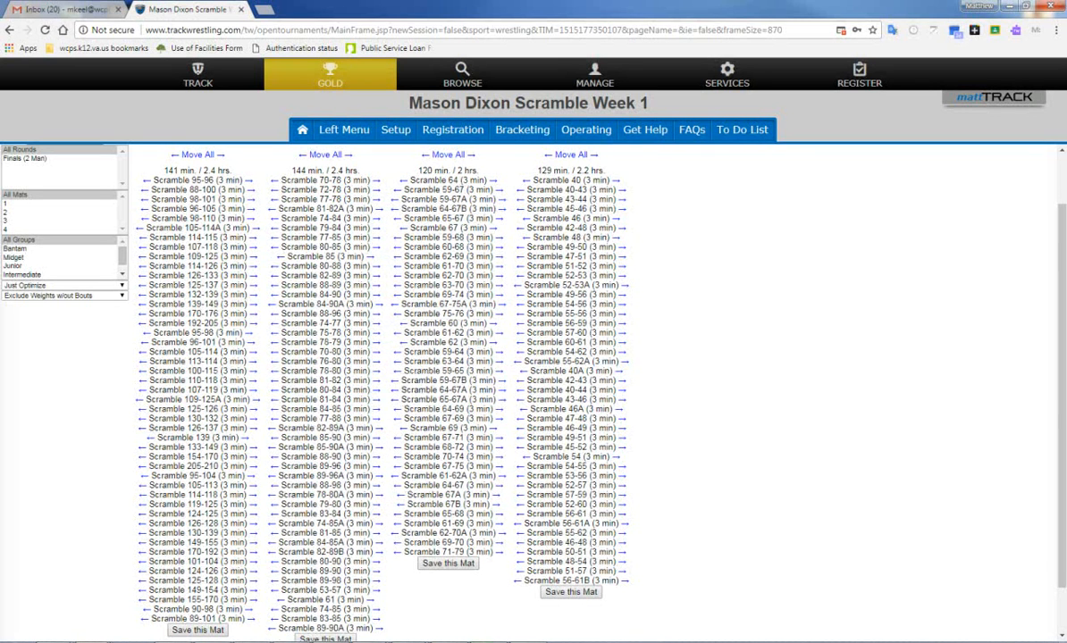
left_click(376, 180)
left_click(376, 180)
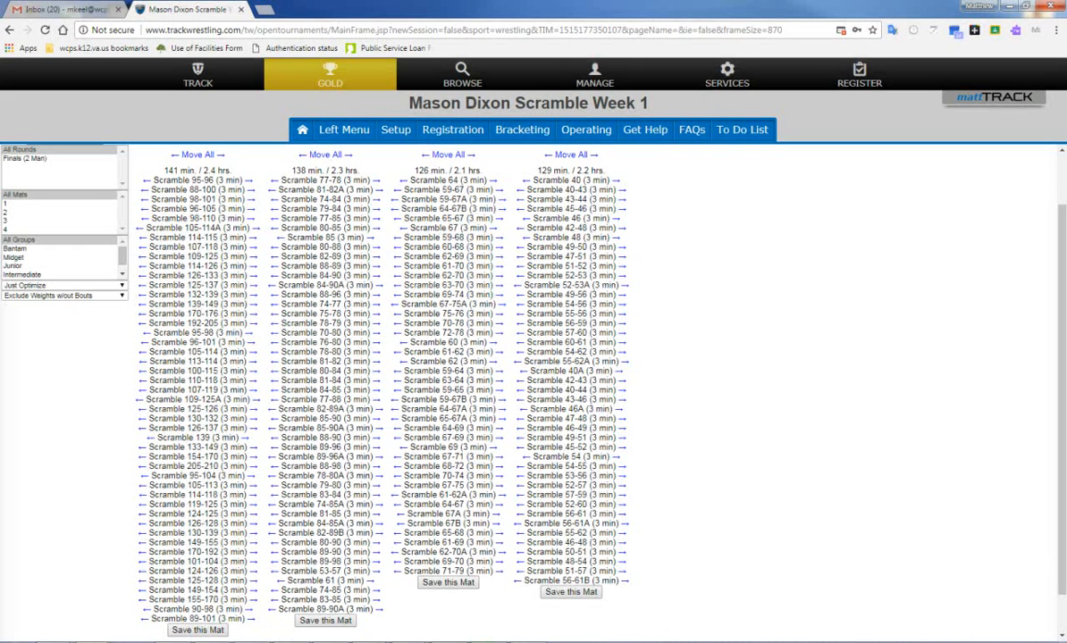
left_click(376, 334)
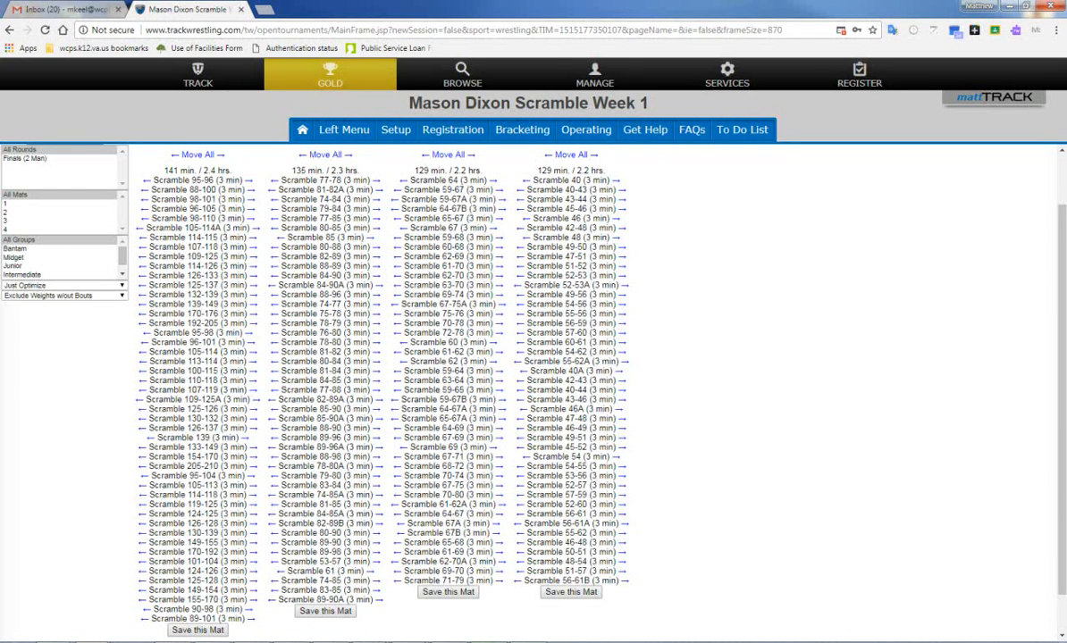
left_click(376, 562)
left_click(375, 562)
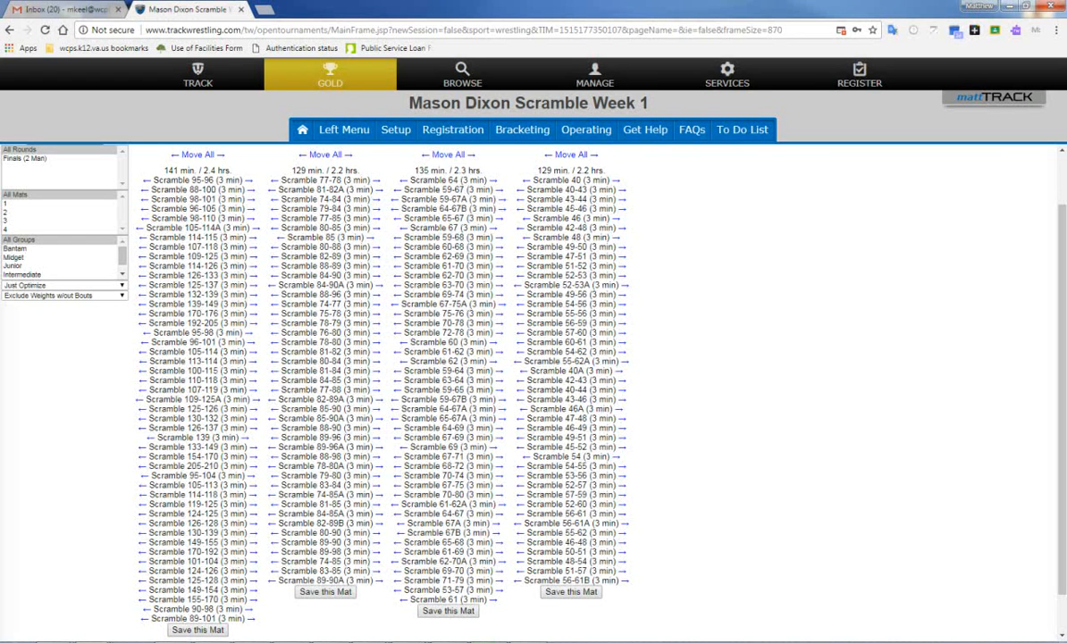
- Reassign Scramble 95-96, 88-100, 95-104 and 95-98 from mat 1 to mat 2
left_click(251, 180)
left_click(251, 180)
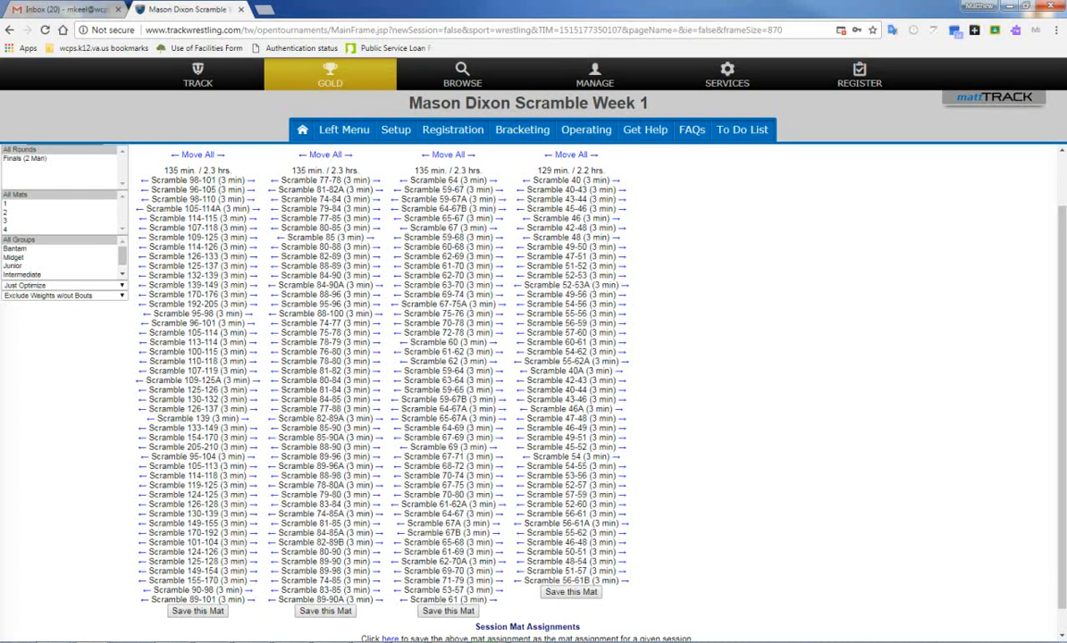
left_click(251, 457)
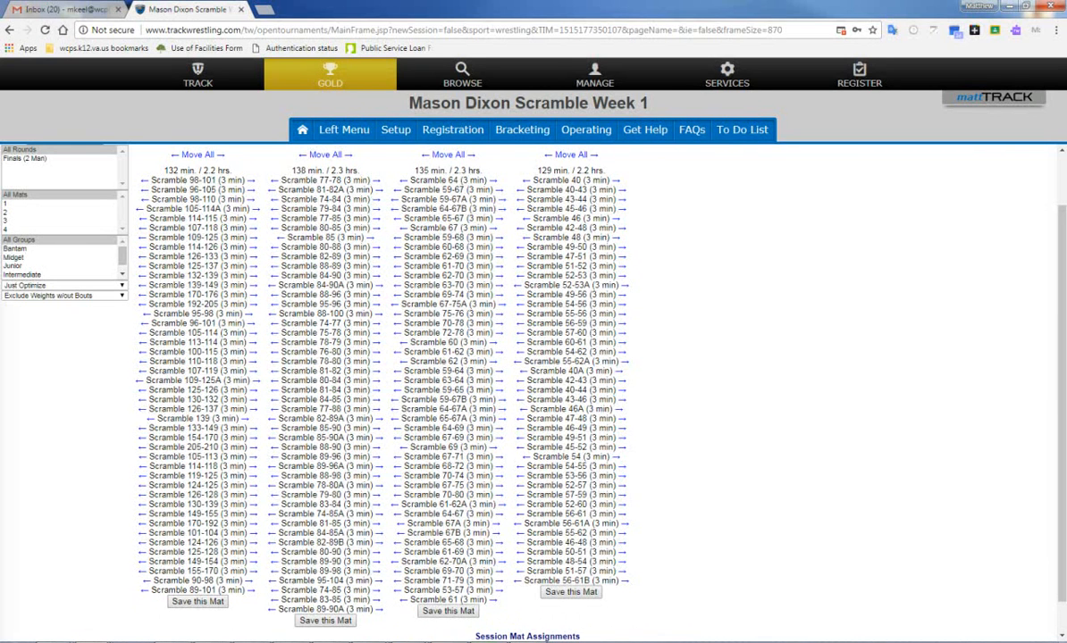
left_click(248, 313)
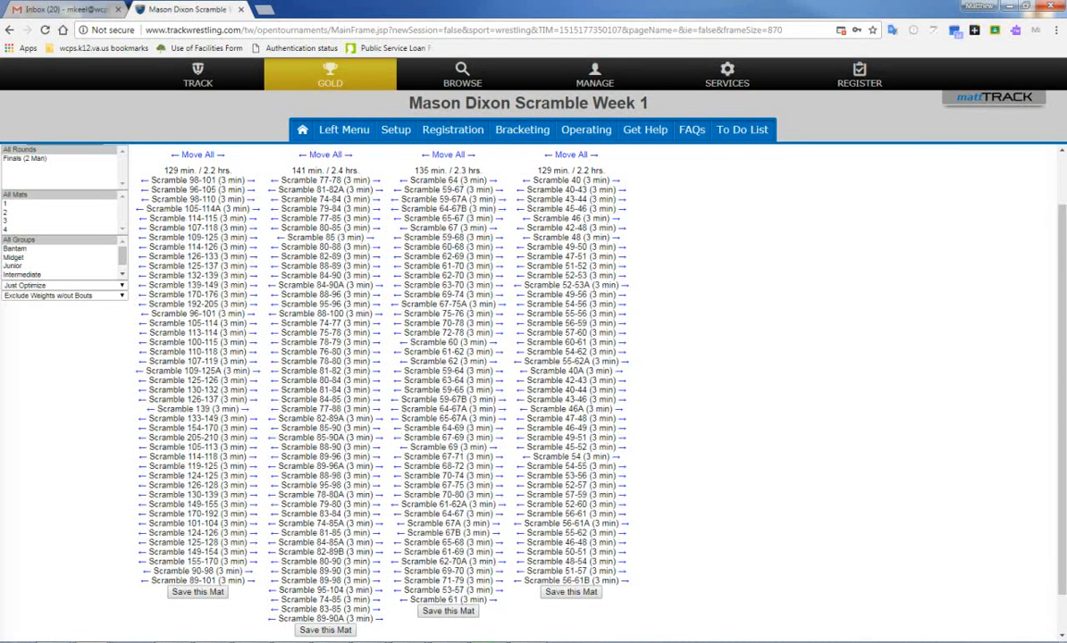
scroll(384, 375, "up", 1)
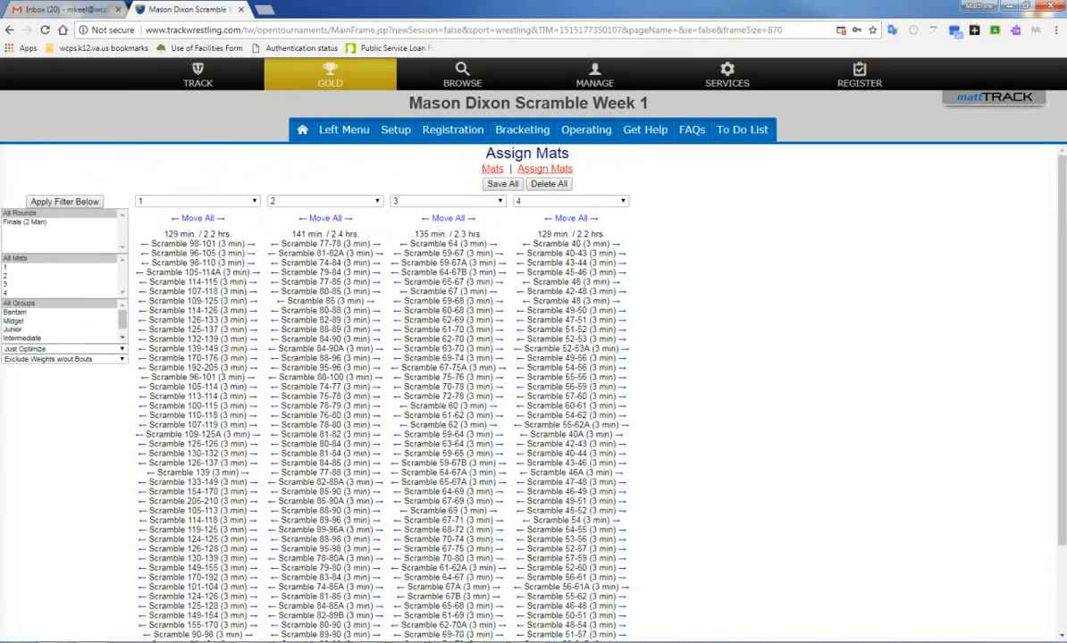
scroll(384, 393, "down", 5)
scroll(384, 393, "up", 5)
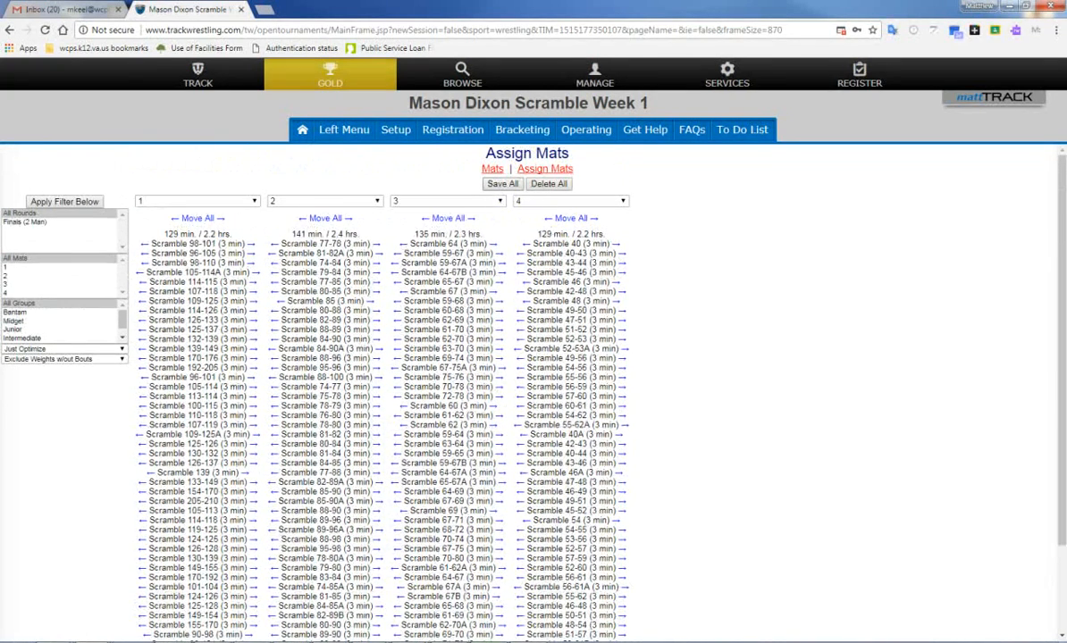